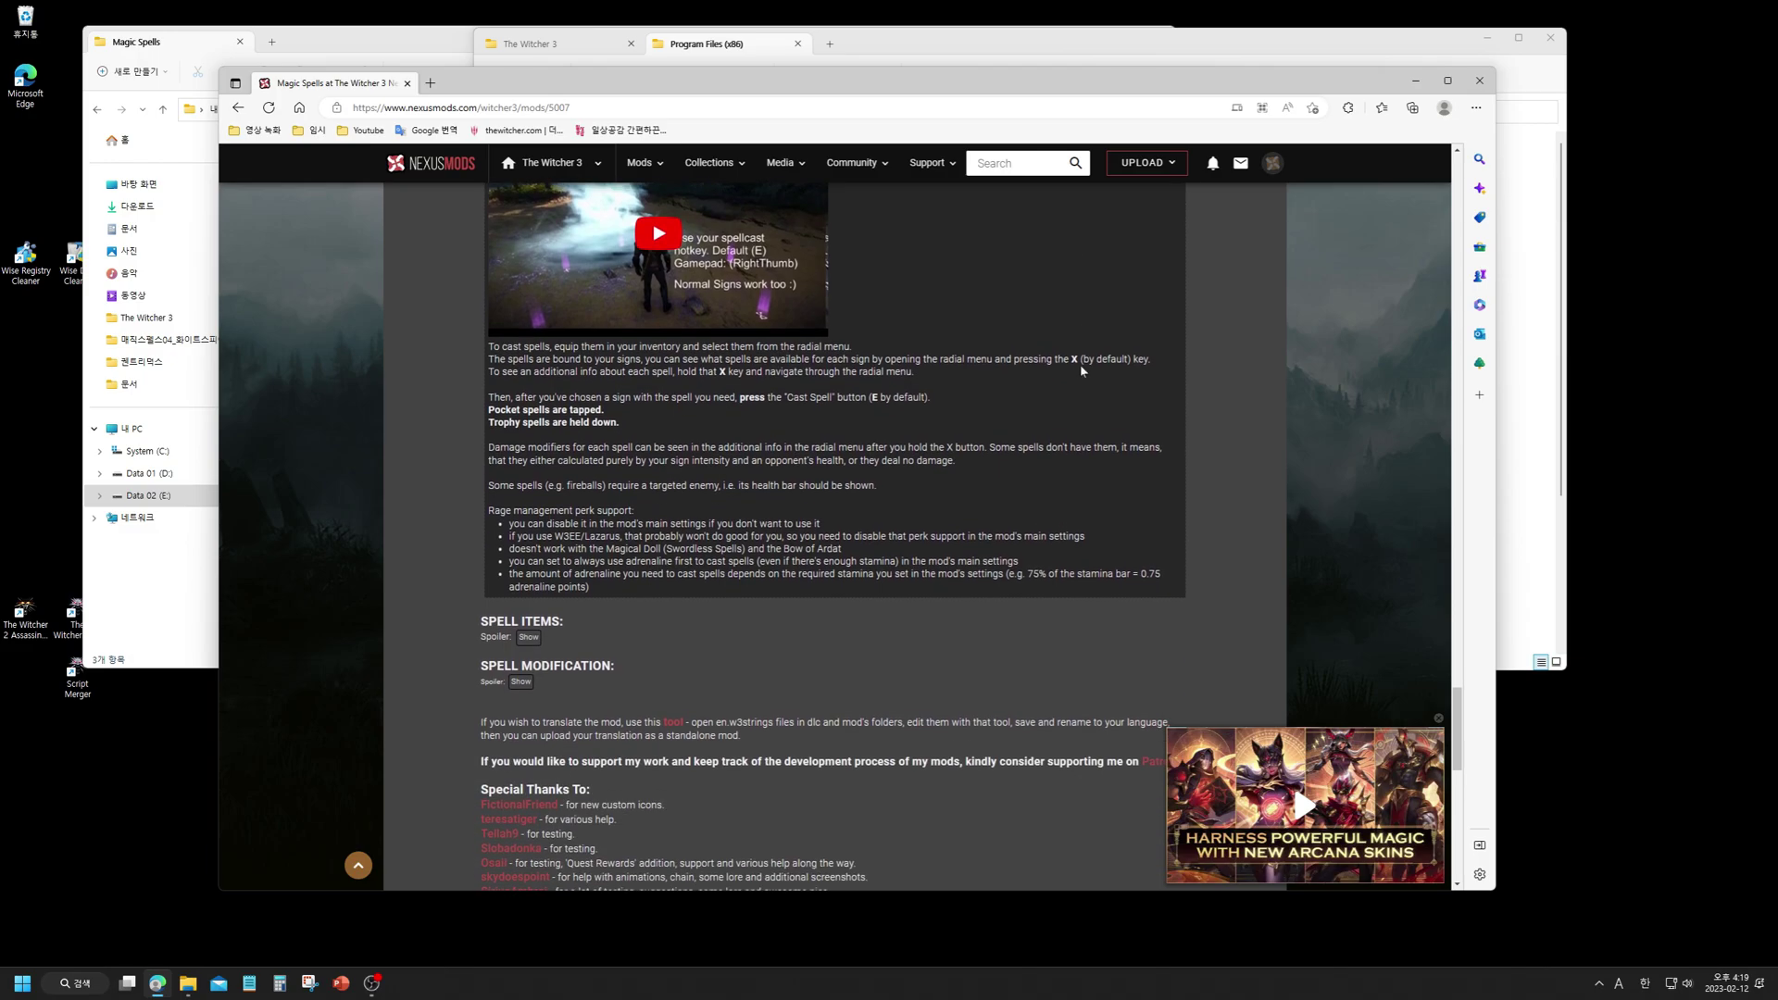
# - Read the How to Use section's instructions on casting pocket and trophy spells
pyautogui.scroll(2, 1082, 370)
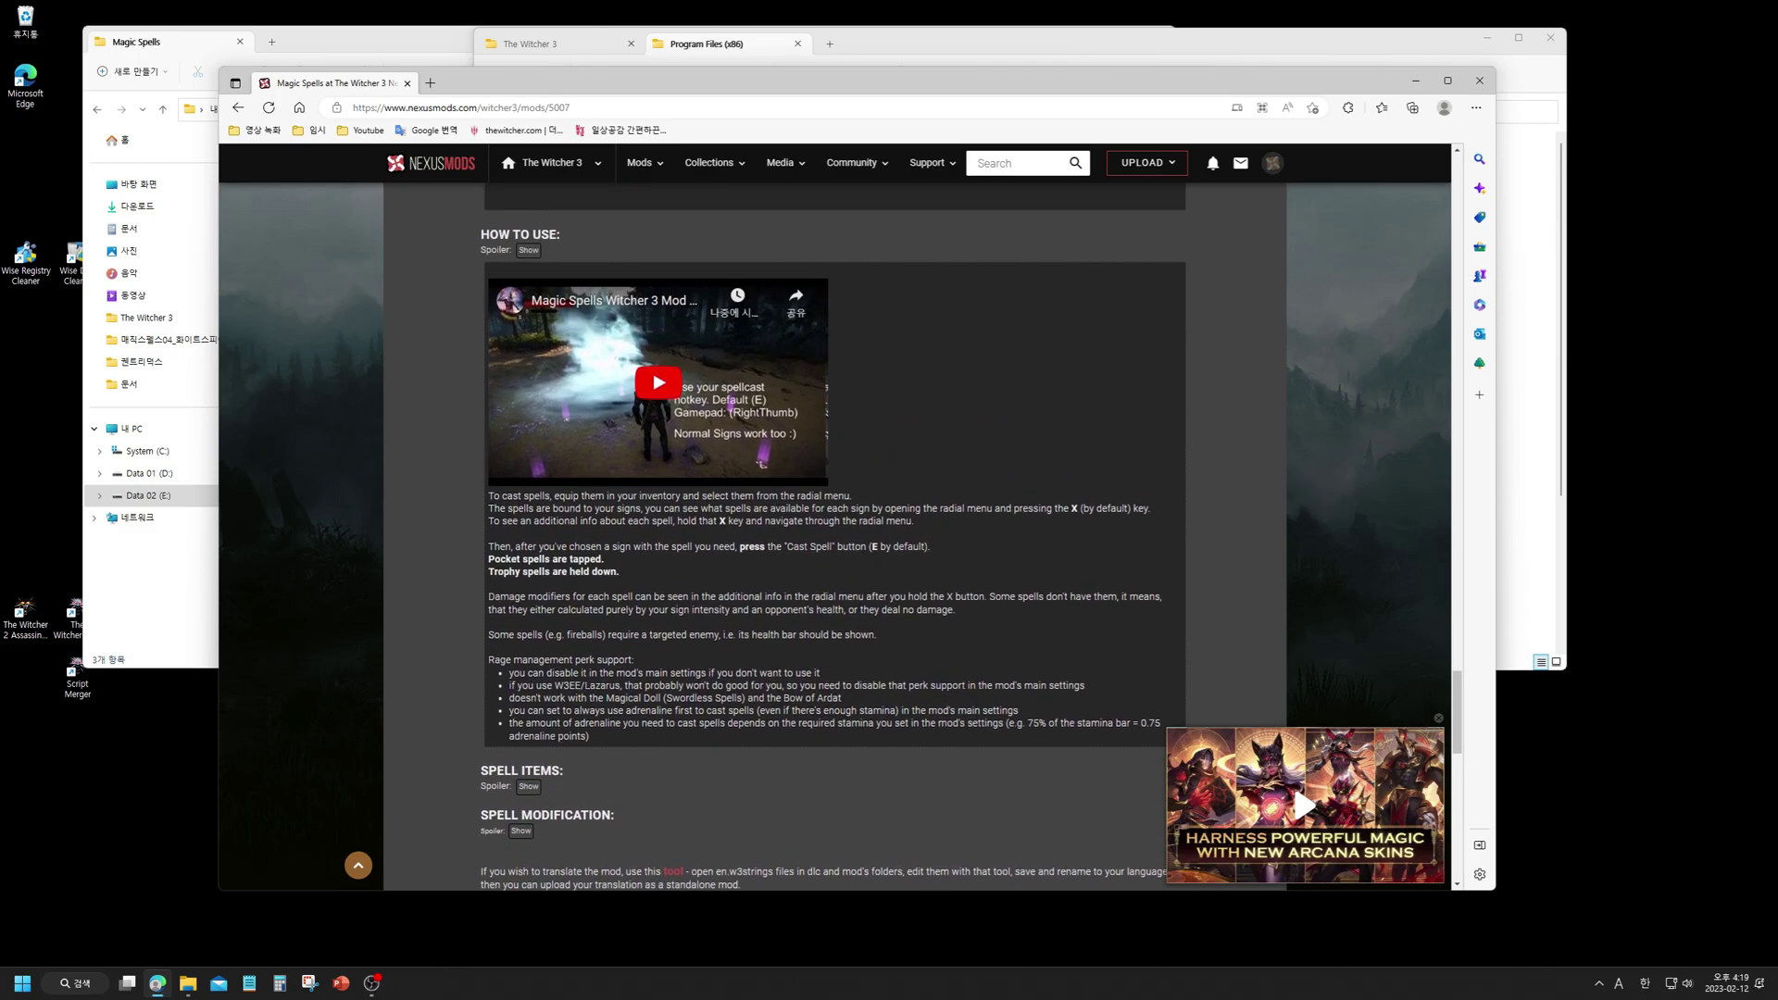
pyautogui.scroll(-2, 1082, 366)
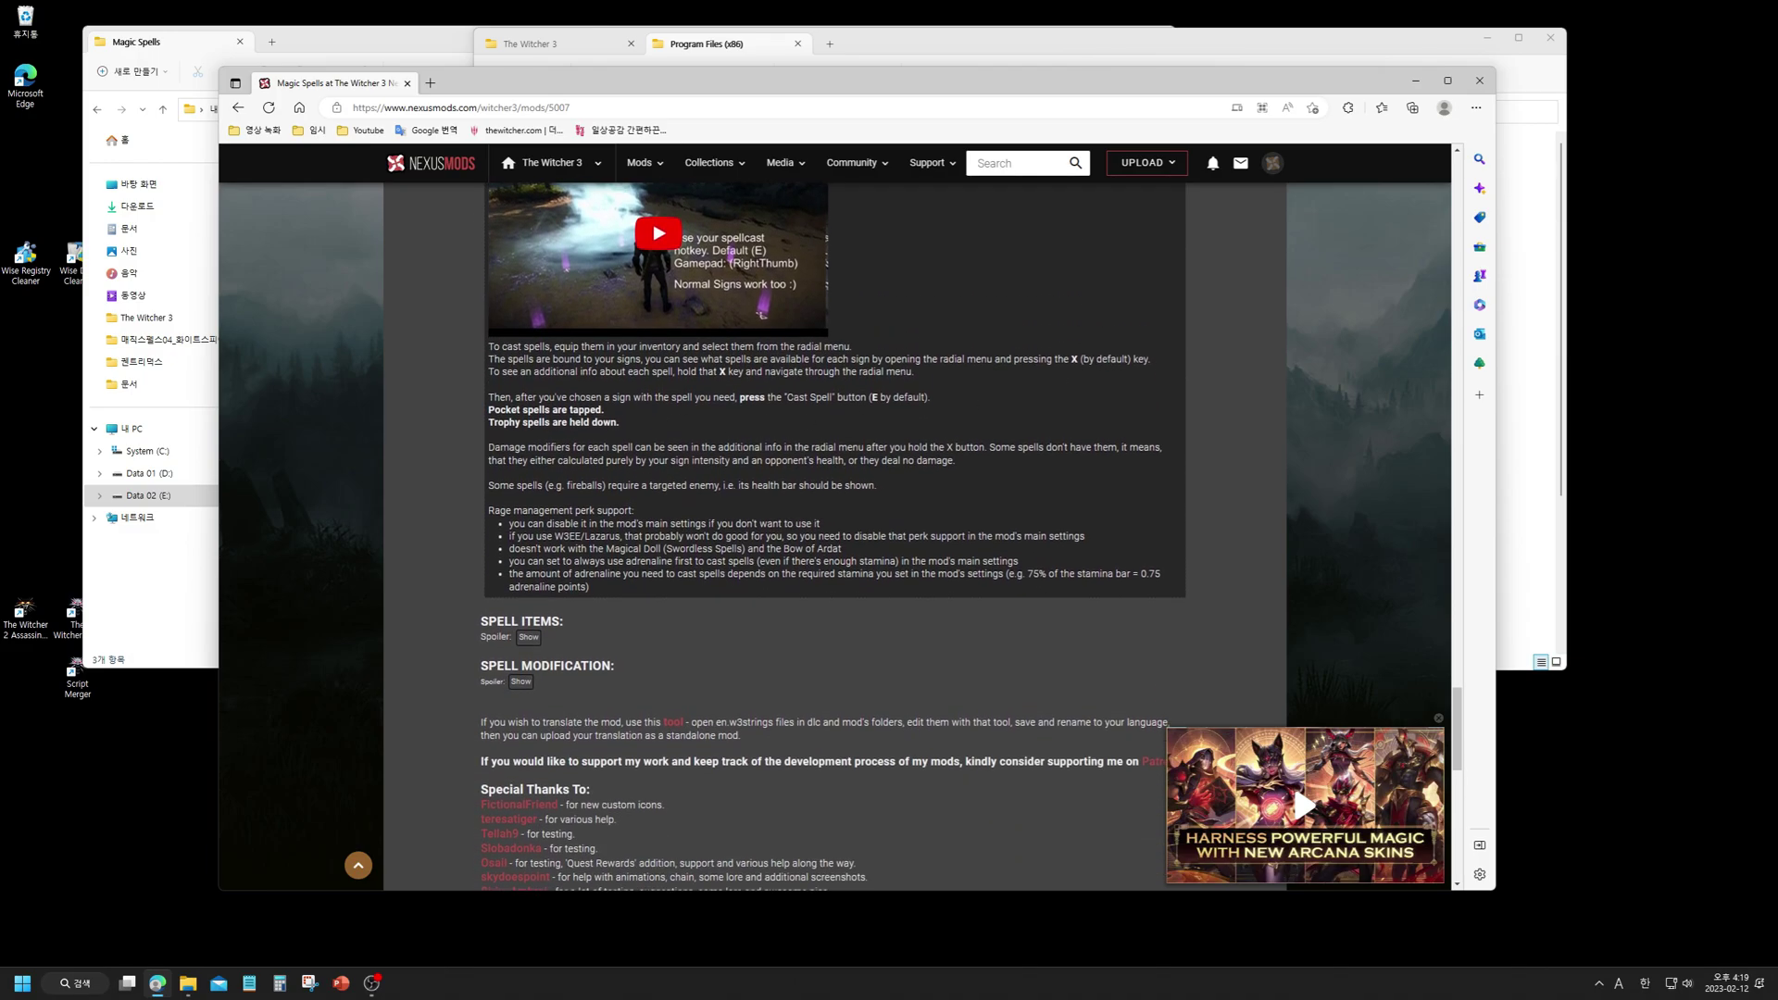
pyautogui.moveTo(488, 404); pyautogui.dragTo(624, 432)
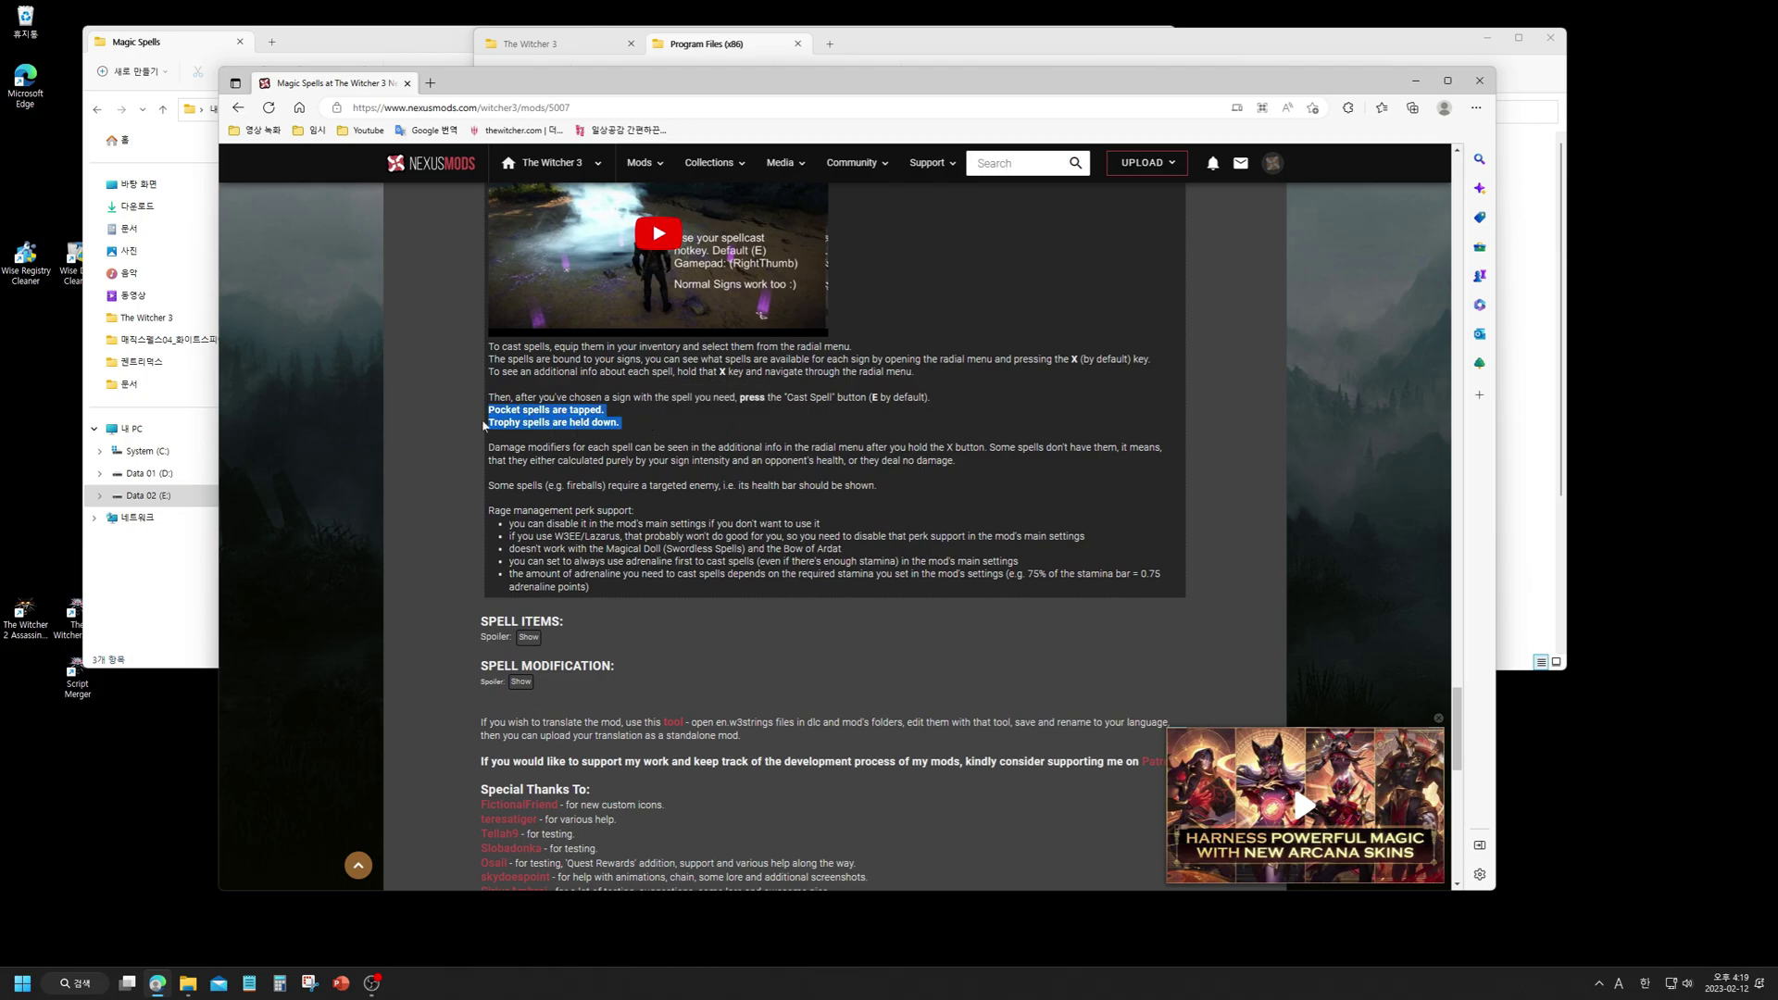
pyautogui.click(697, 427)
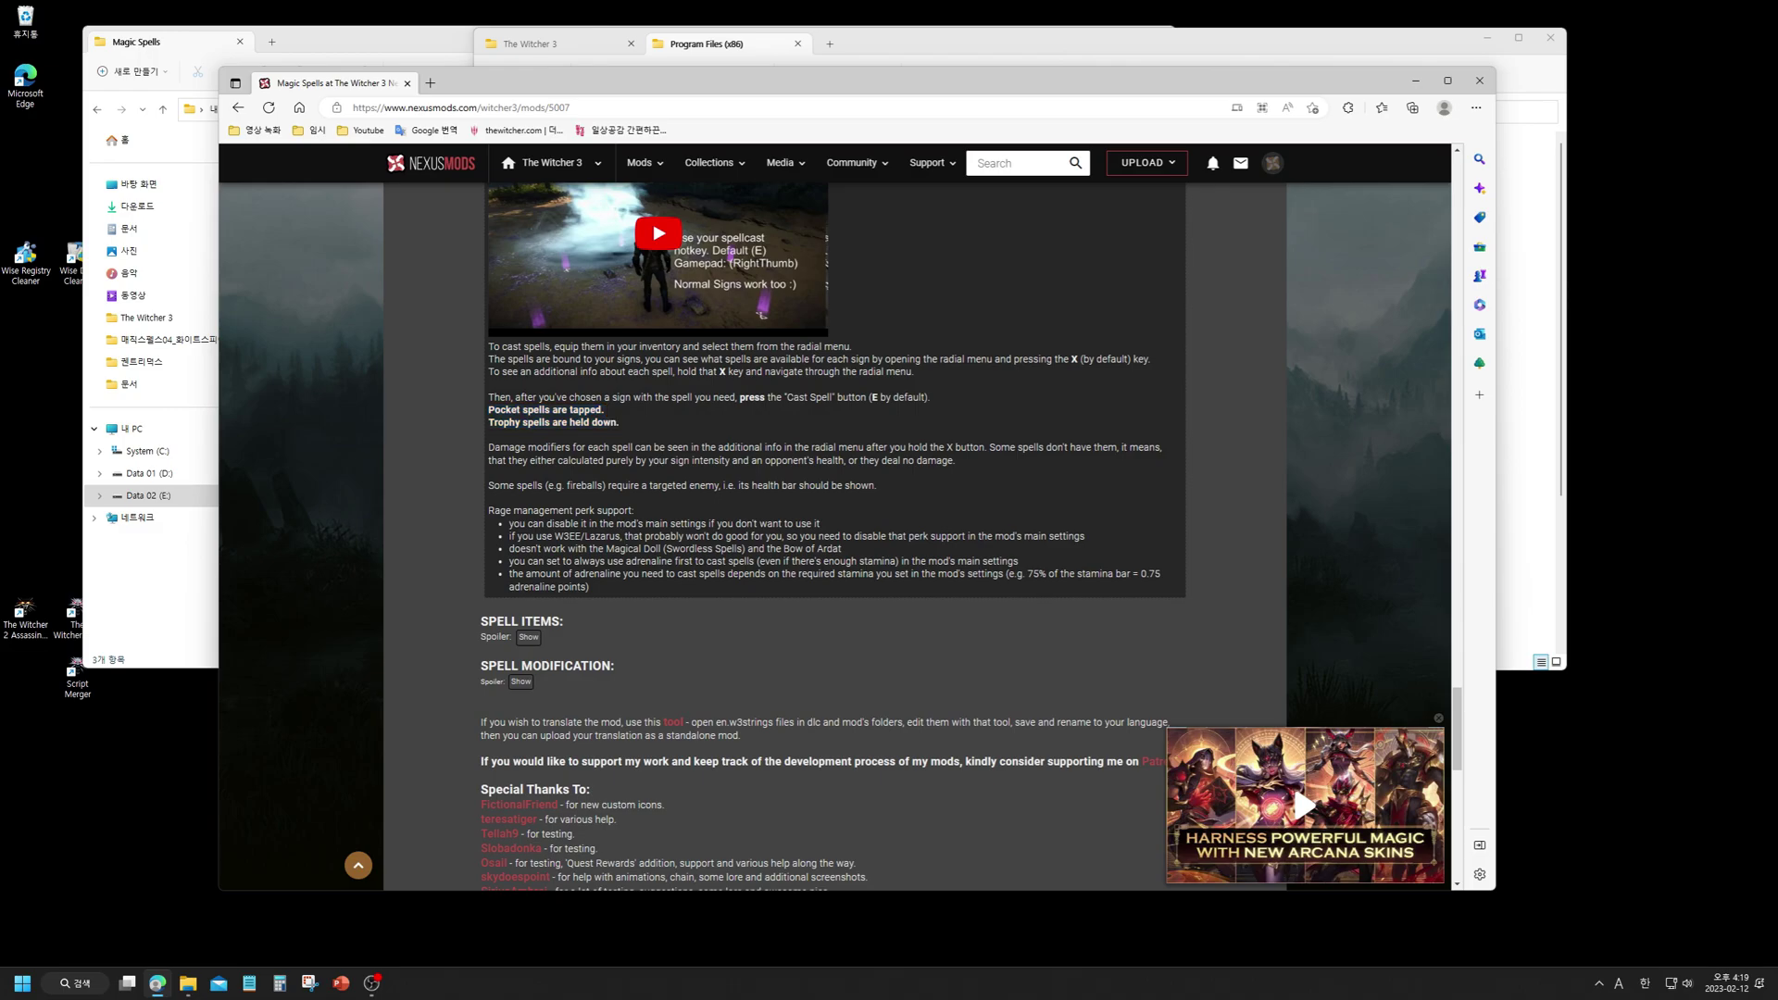
# - Expand the Spell Items spoiler and read through the descriptions of the tomes, rings and other spell items
pyautogui.scroll(-2, 697, 427)
pyautogui.click(529, 483)
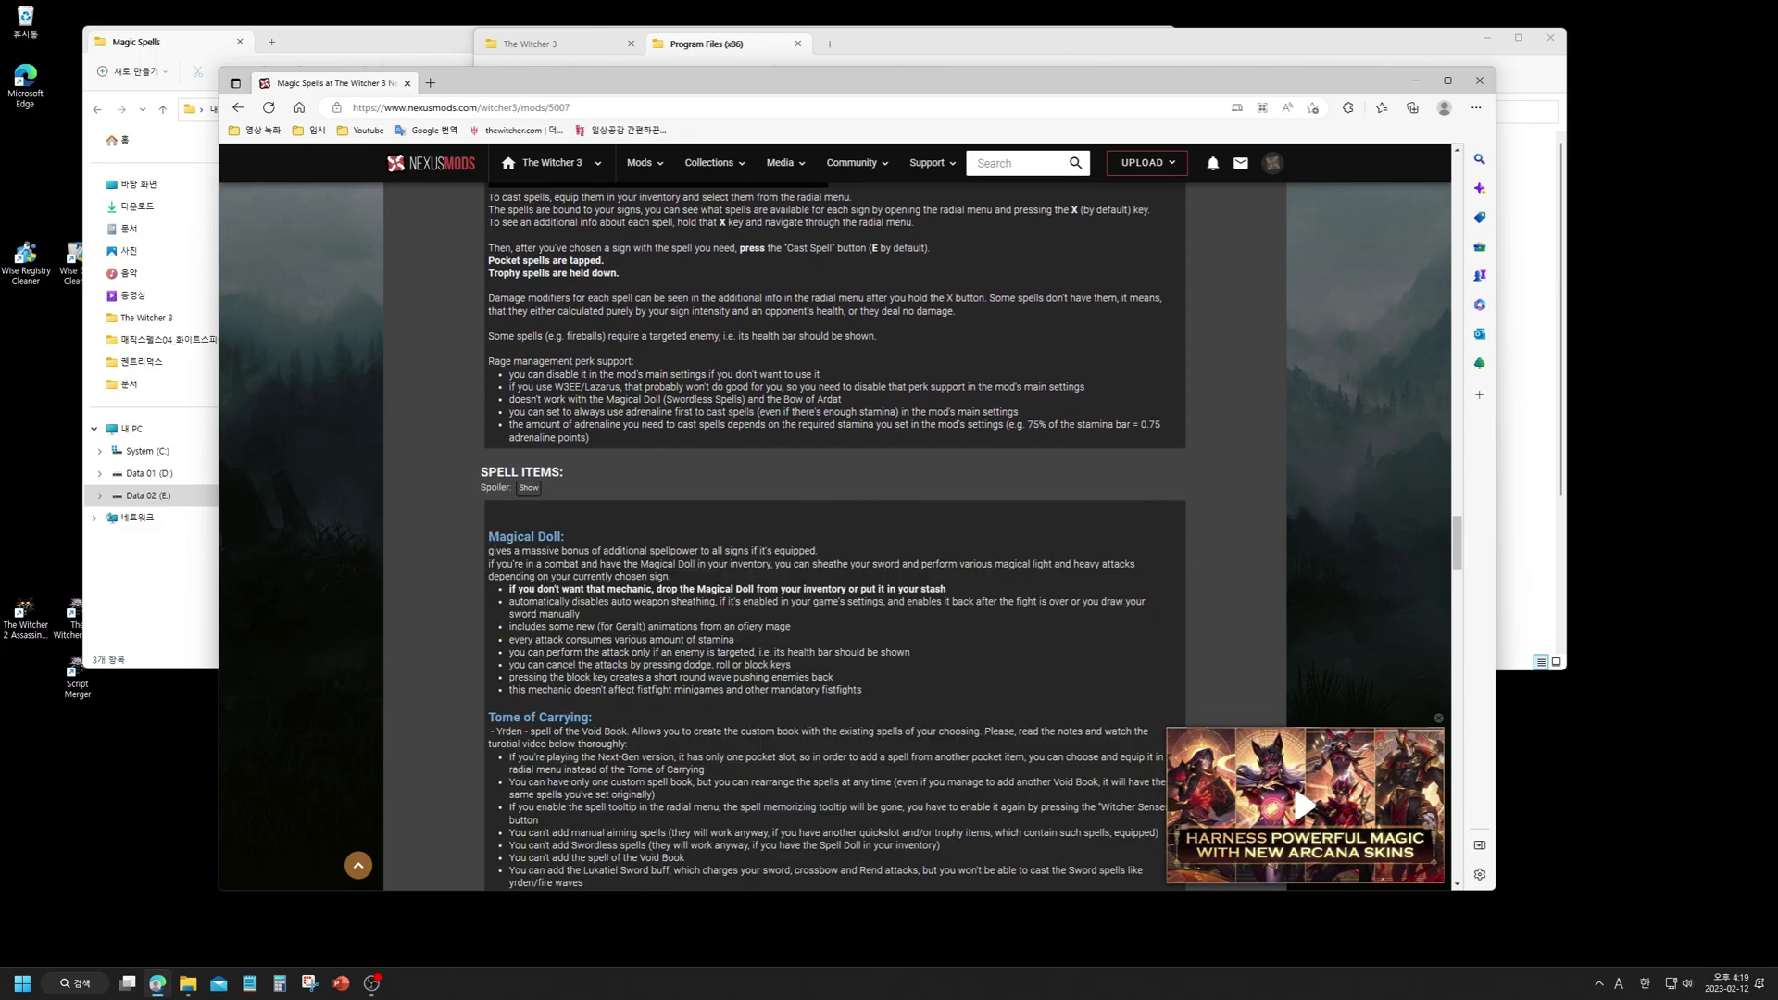
pyautogui.scroll(-3, 529, 482)
pyautogui.scroll(-6, 814, 426)
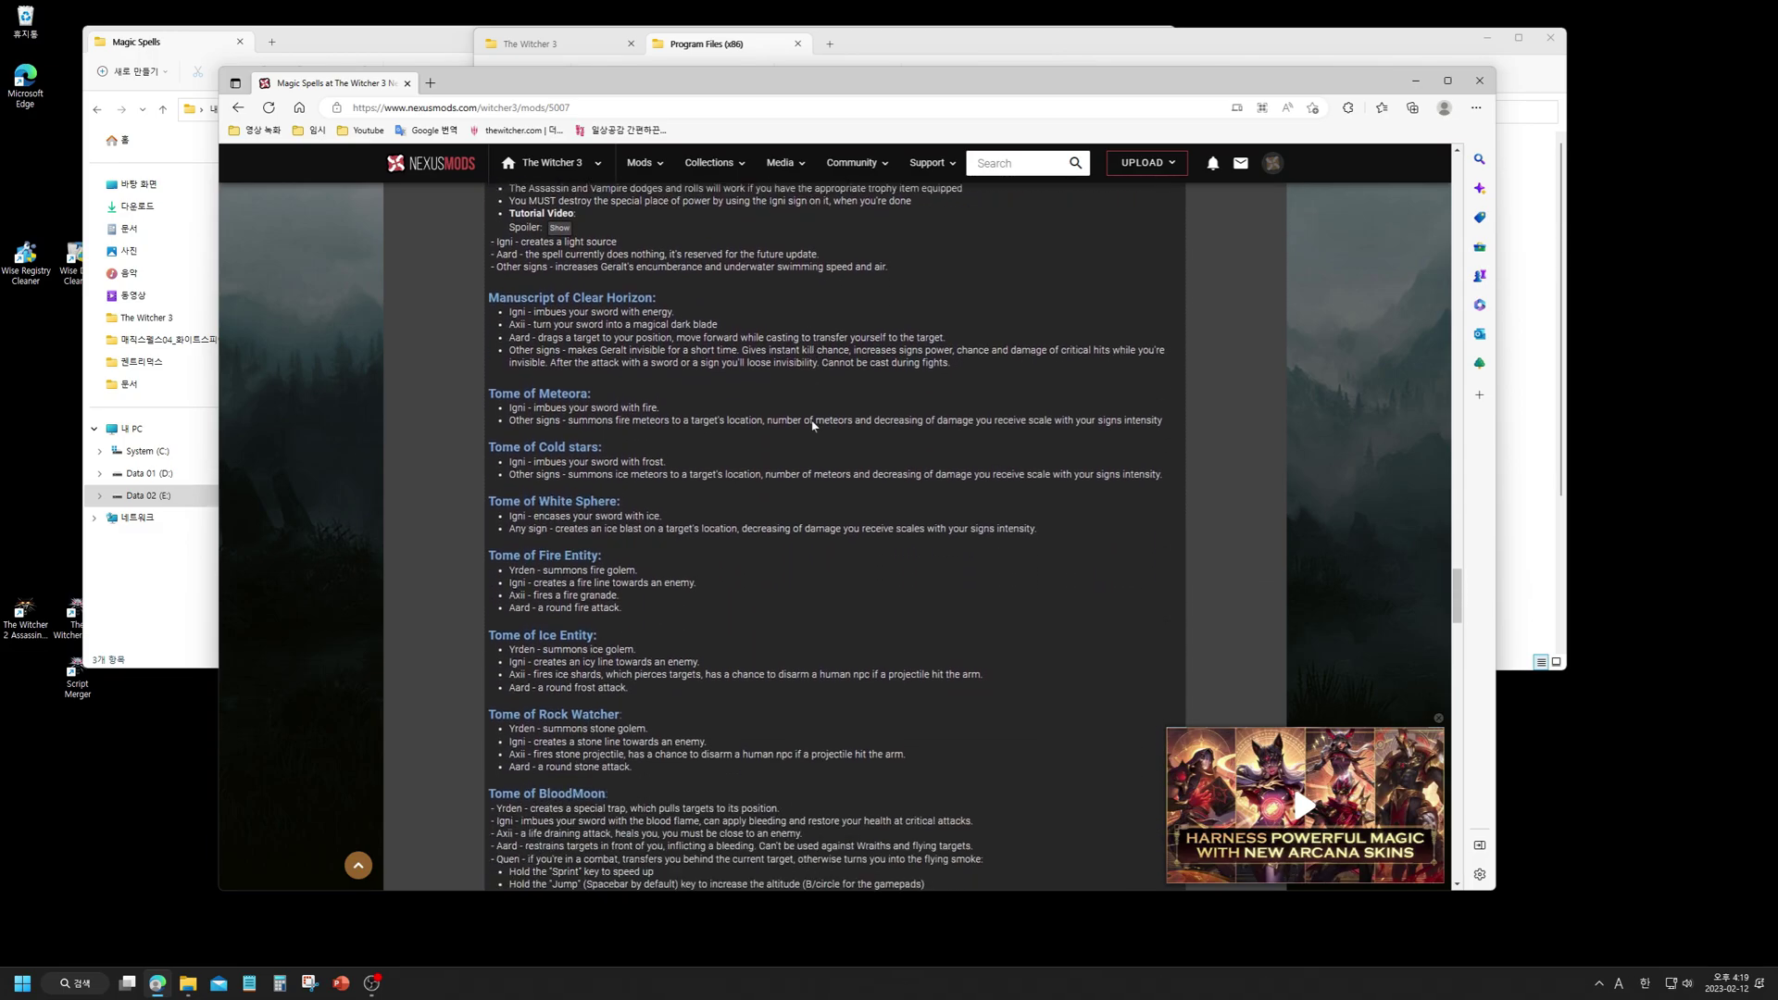
pyautogui.scroll(-10, 814, 426)
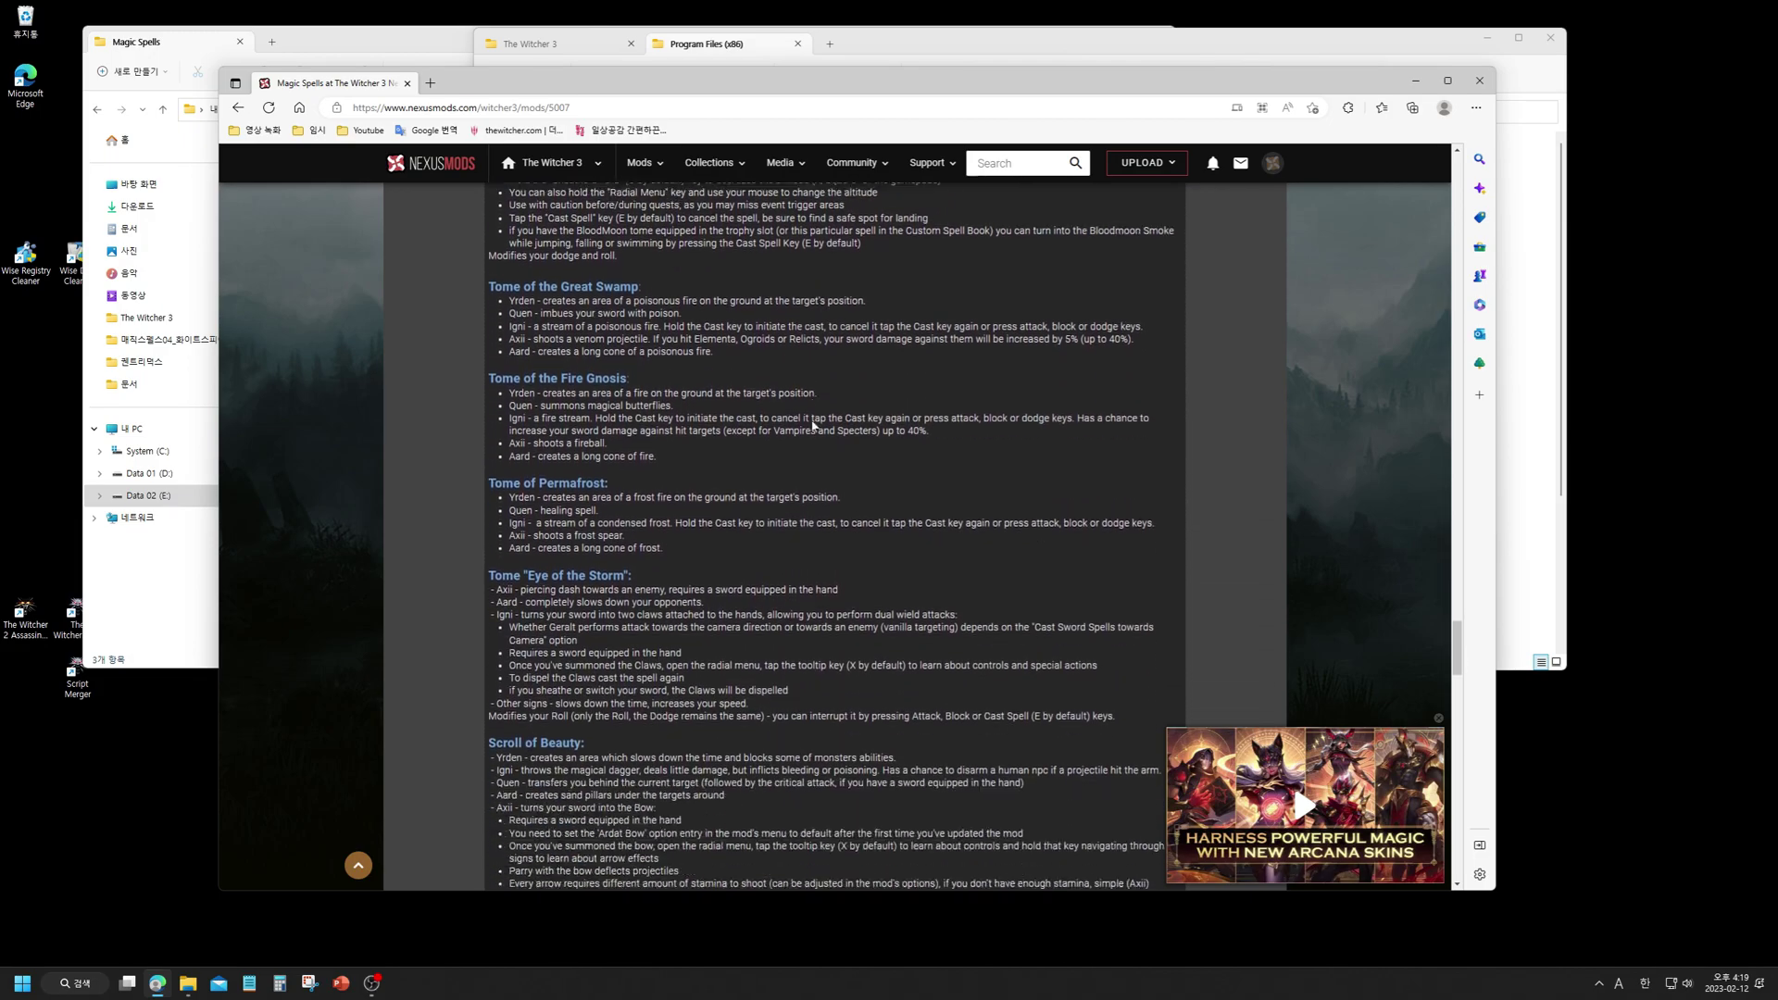
pyautogui.scroll(-10, 821, 446)
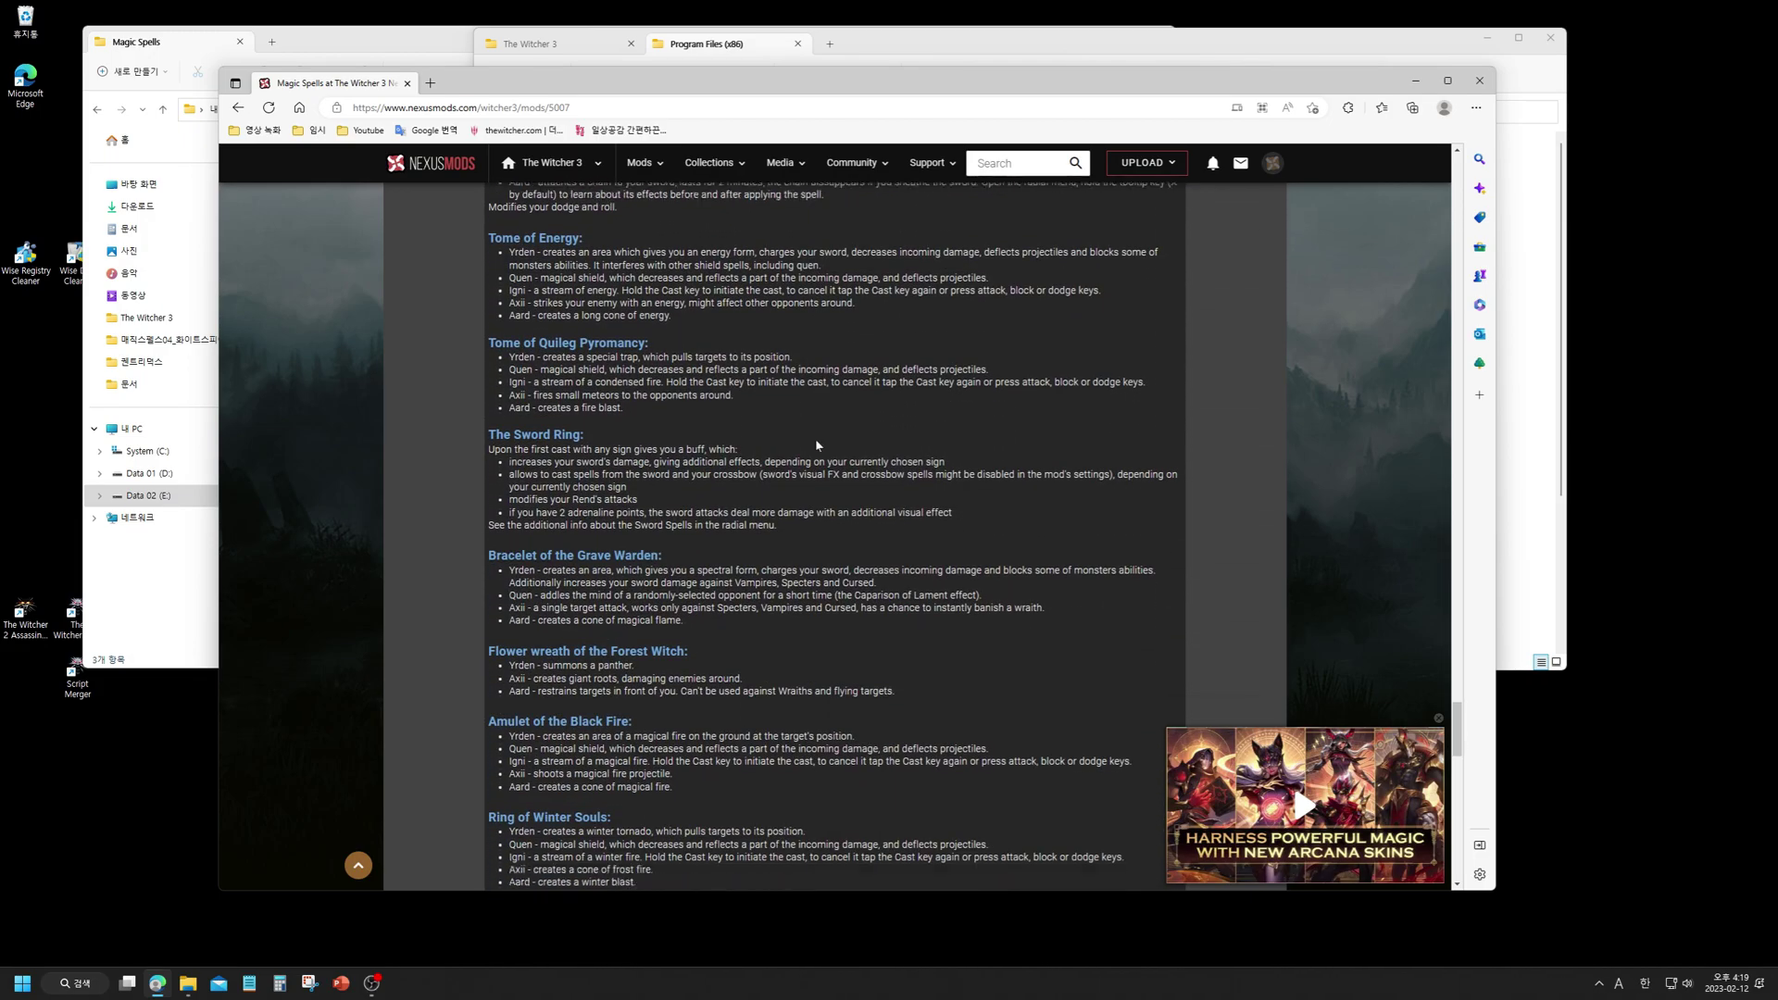
pyautogui.scroll(-10, 820, 447)
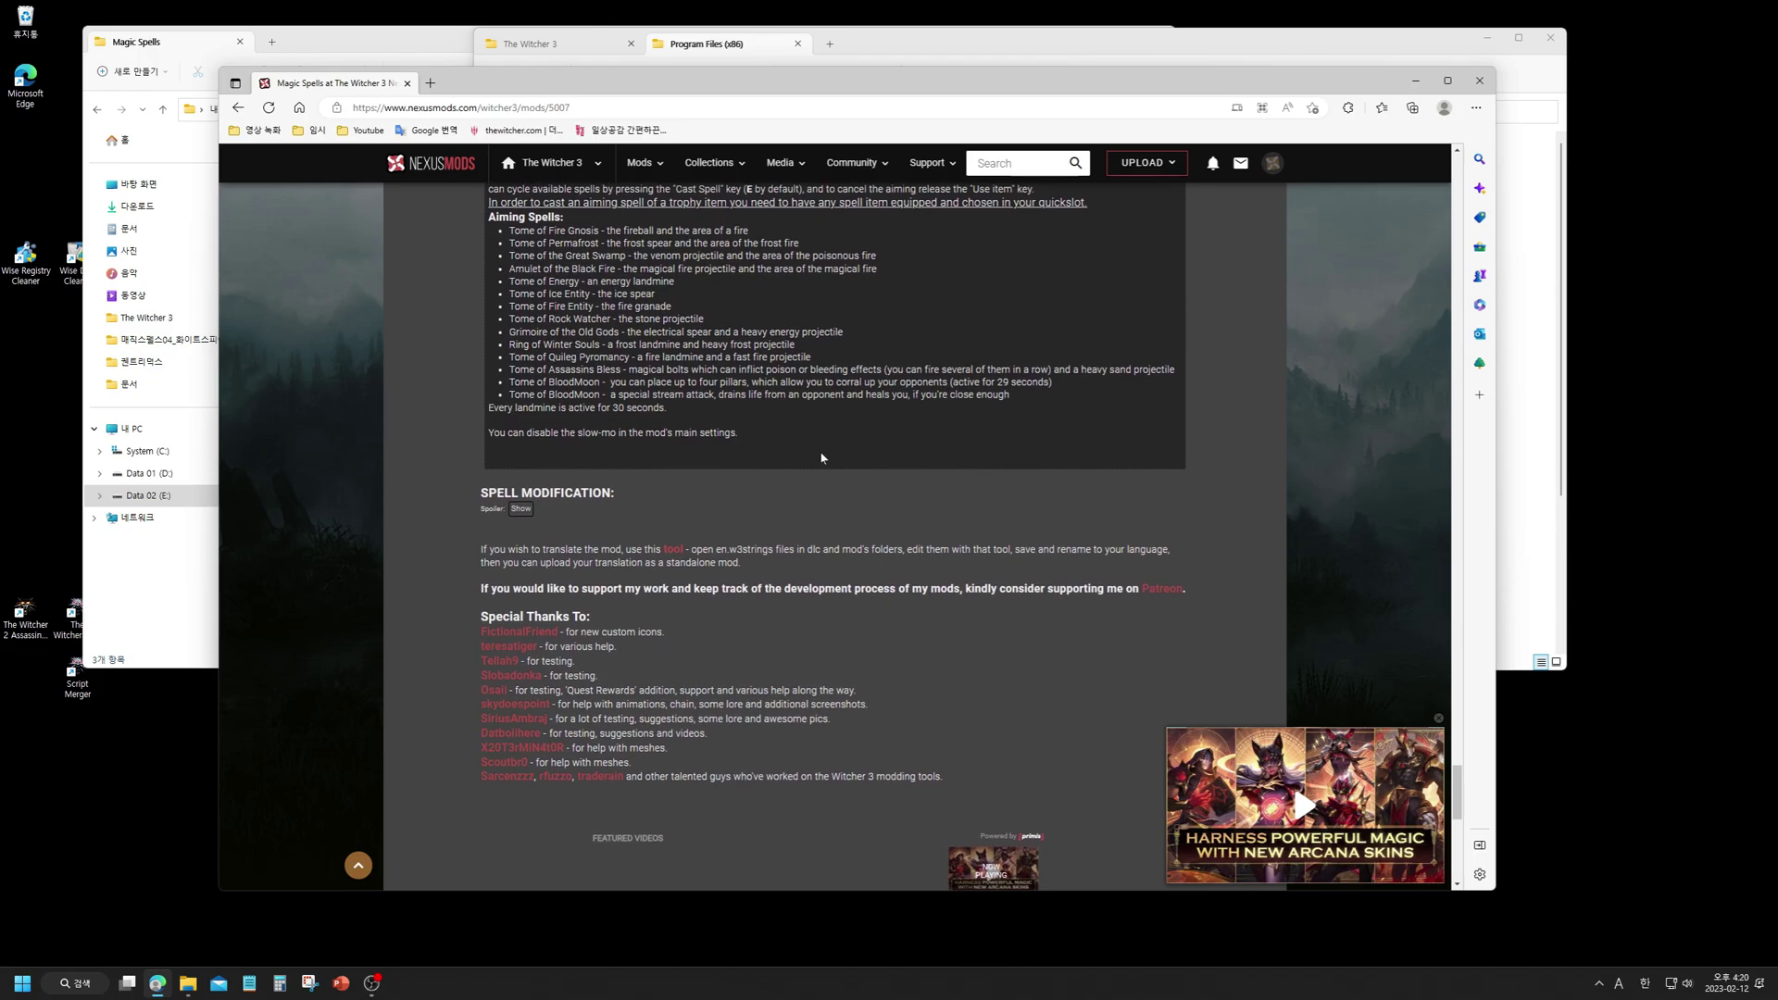
# - Expand the Spell Modification spoiler and review the notes on damage and stamina modifiers
pyautogui.click(520, 510)
pyautogui.scroll(-3, 993, 463)
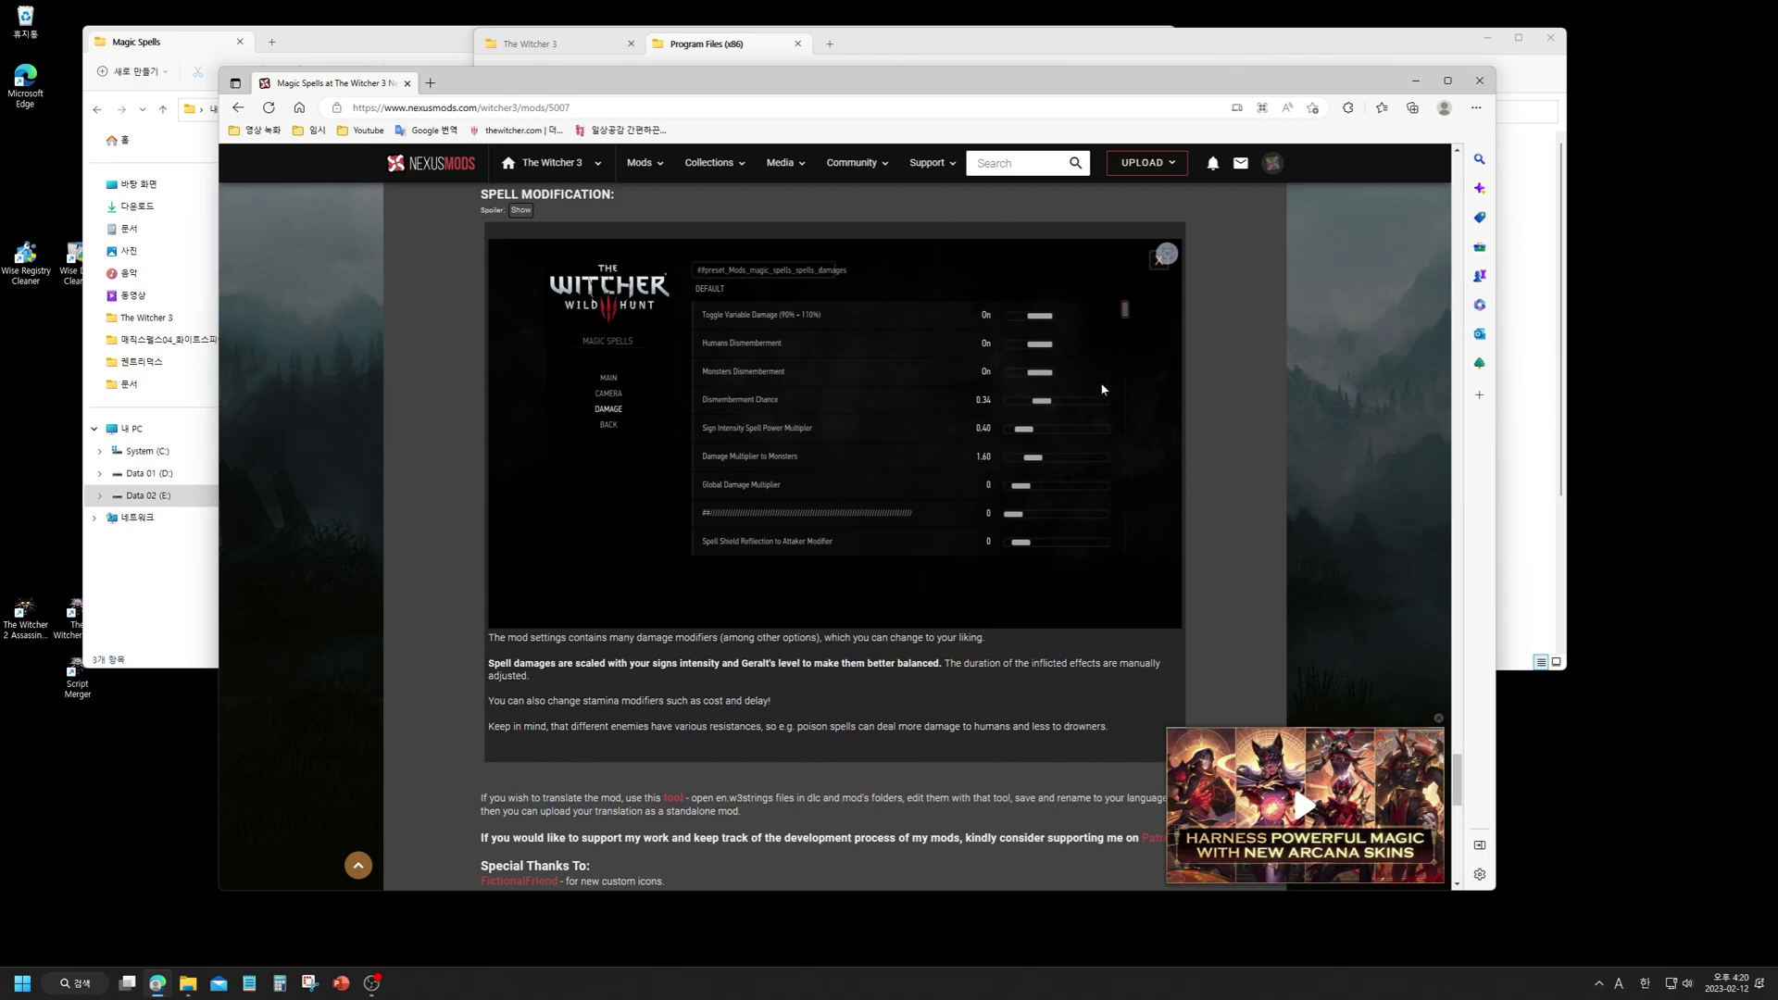
pyautogui.scroll(-3, 901, 572)
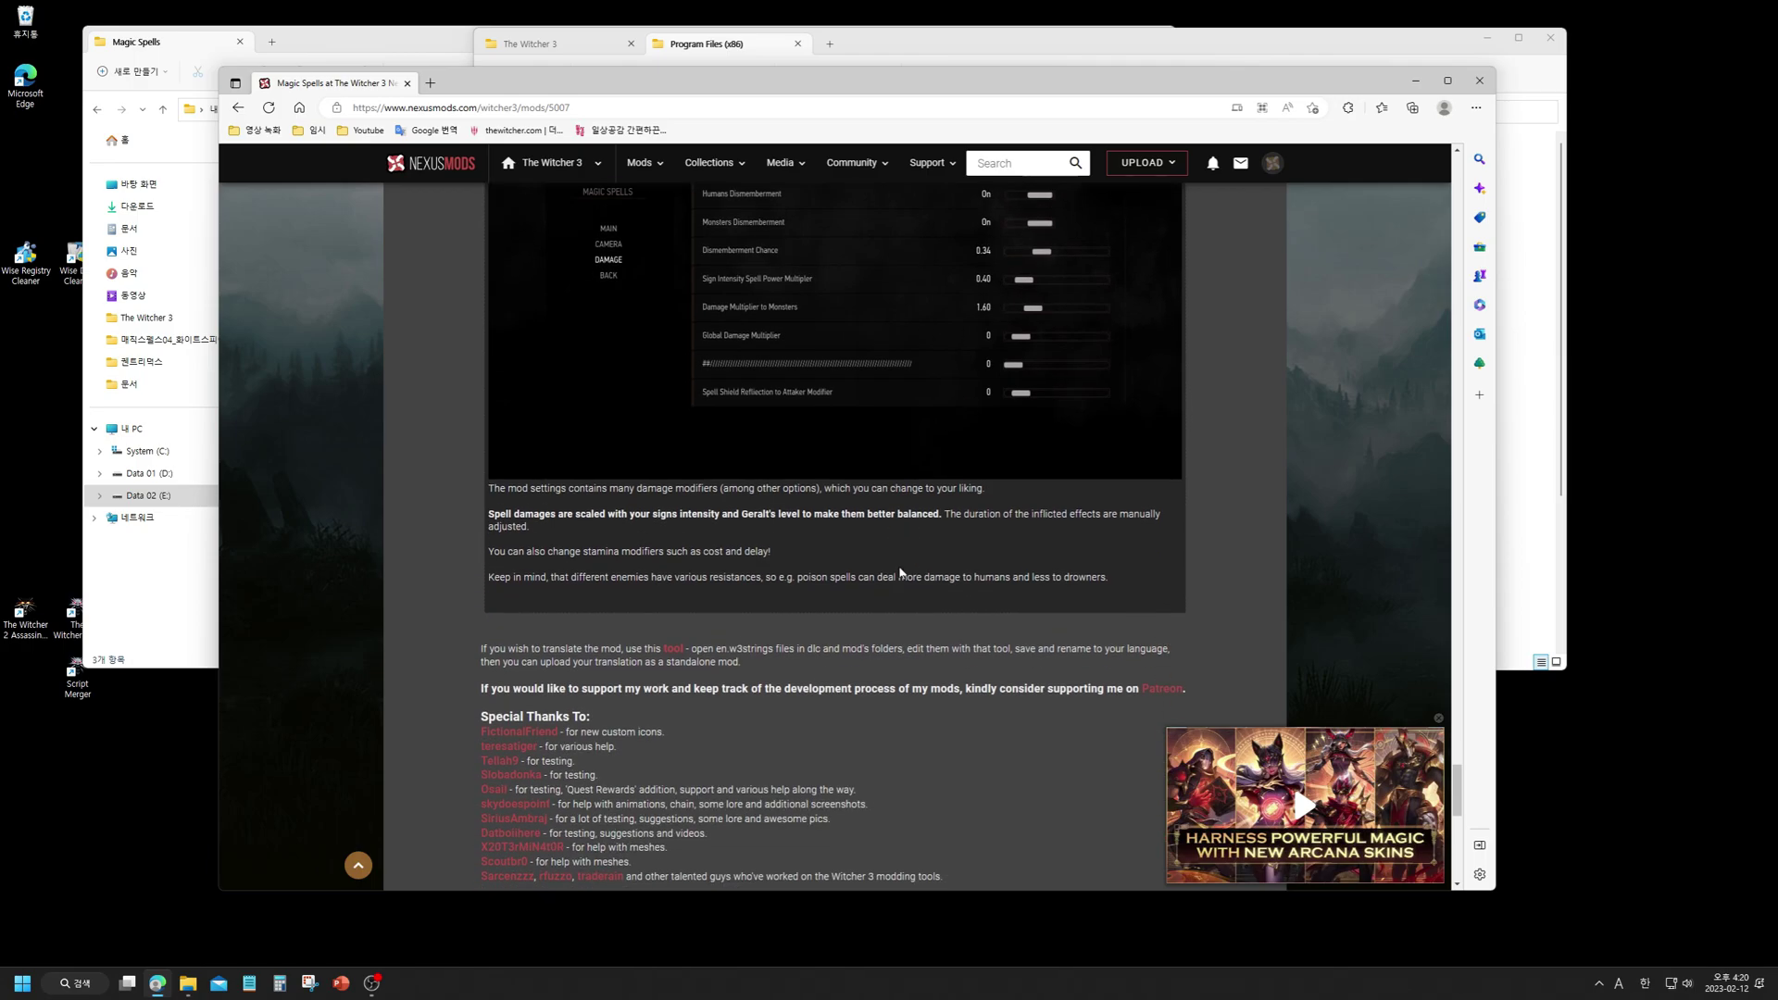
# - Open the mod's files list and examine the Magic Spells, Next-Gen patch and Quest Rewards Next-gen downloads
pyautogui.scroll(15, 908, 536)
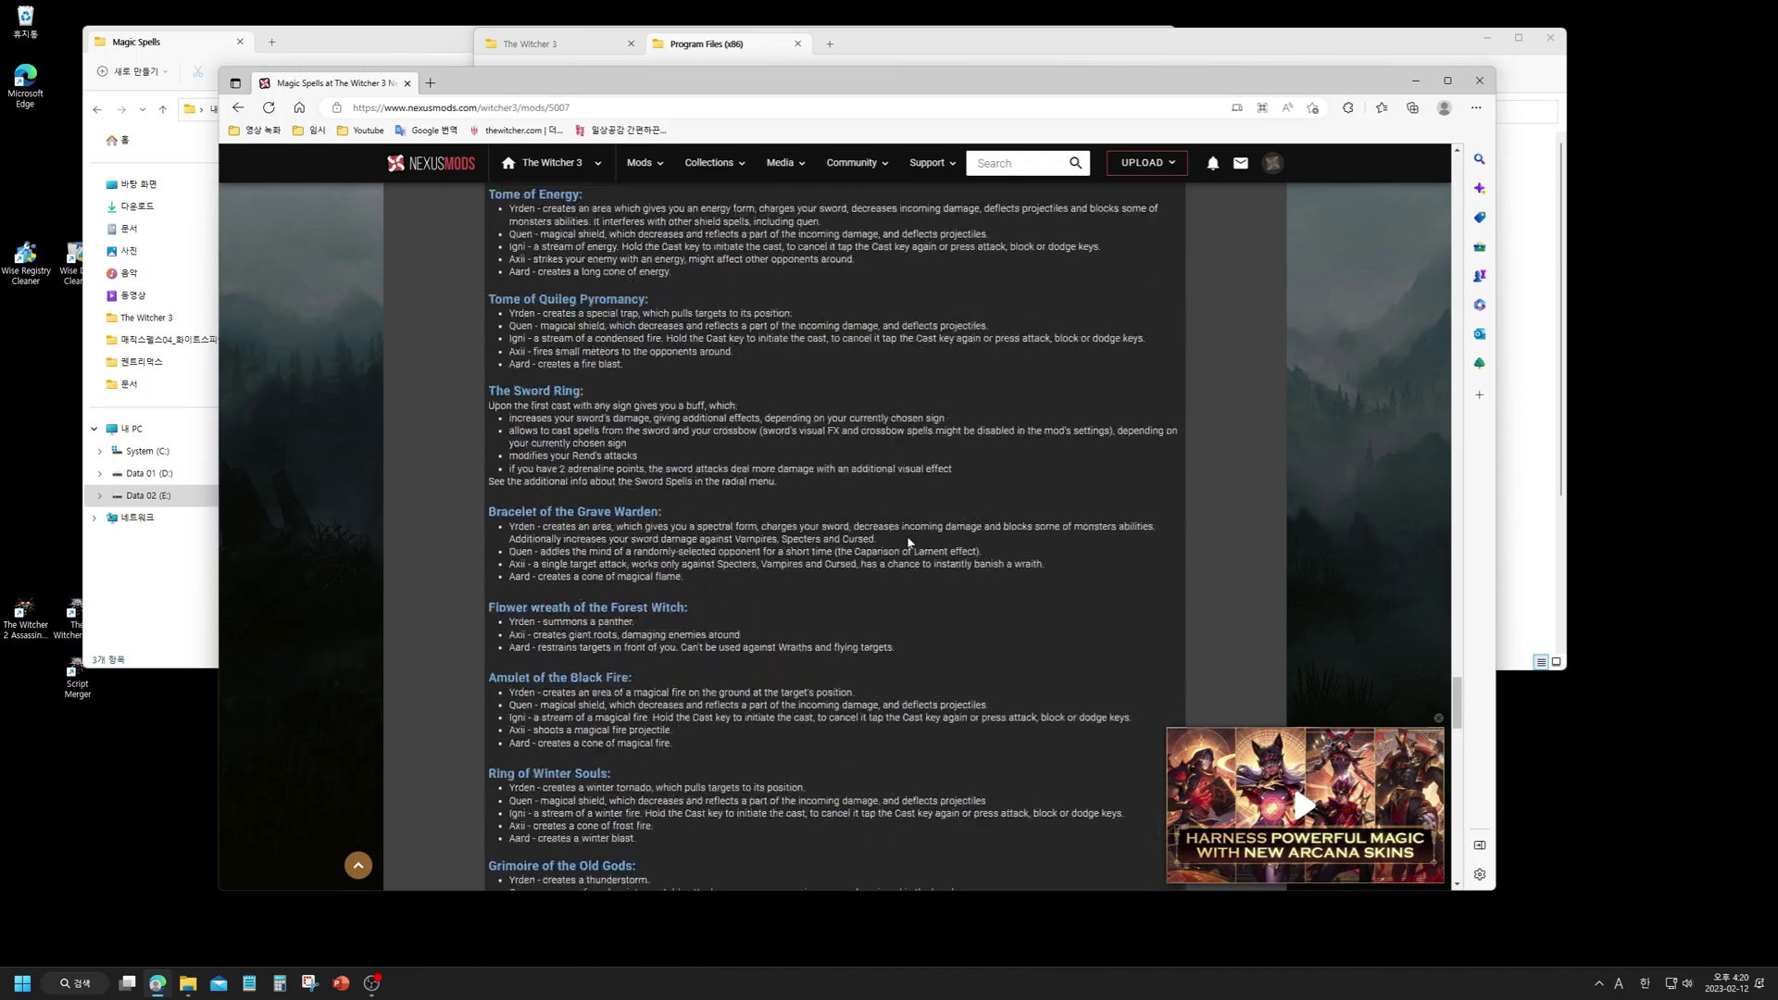
pyautogui.scroll(20, 834, 537)
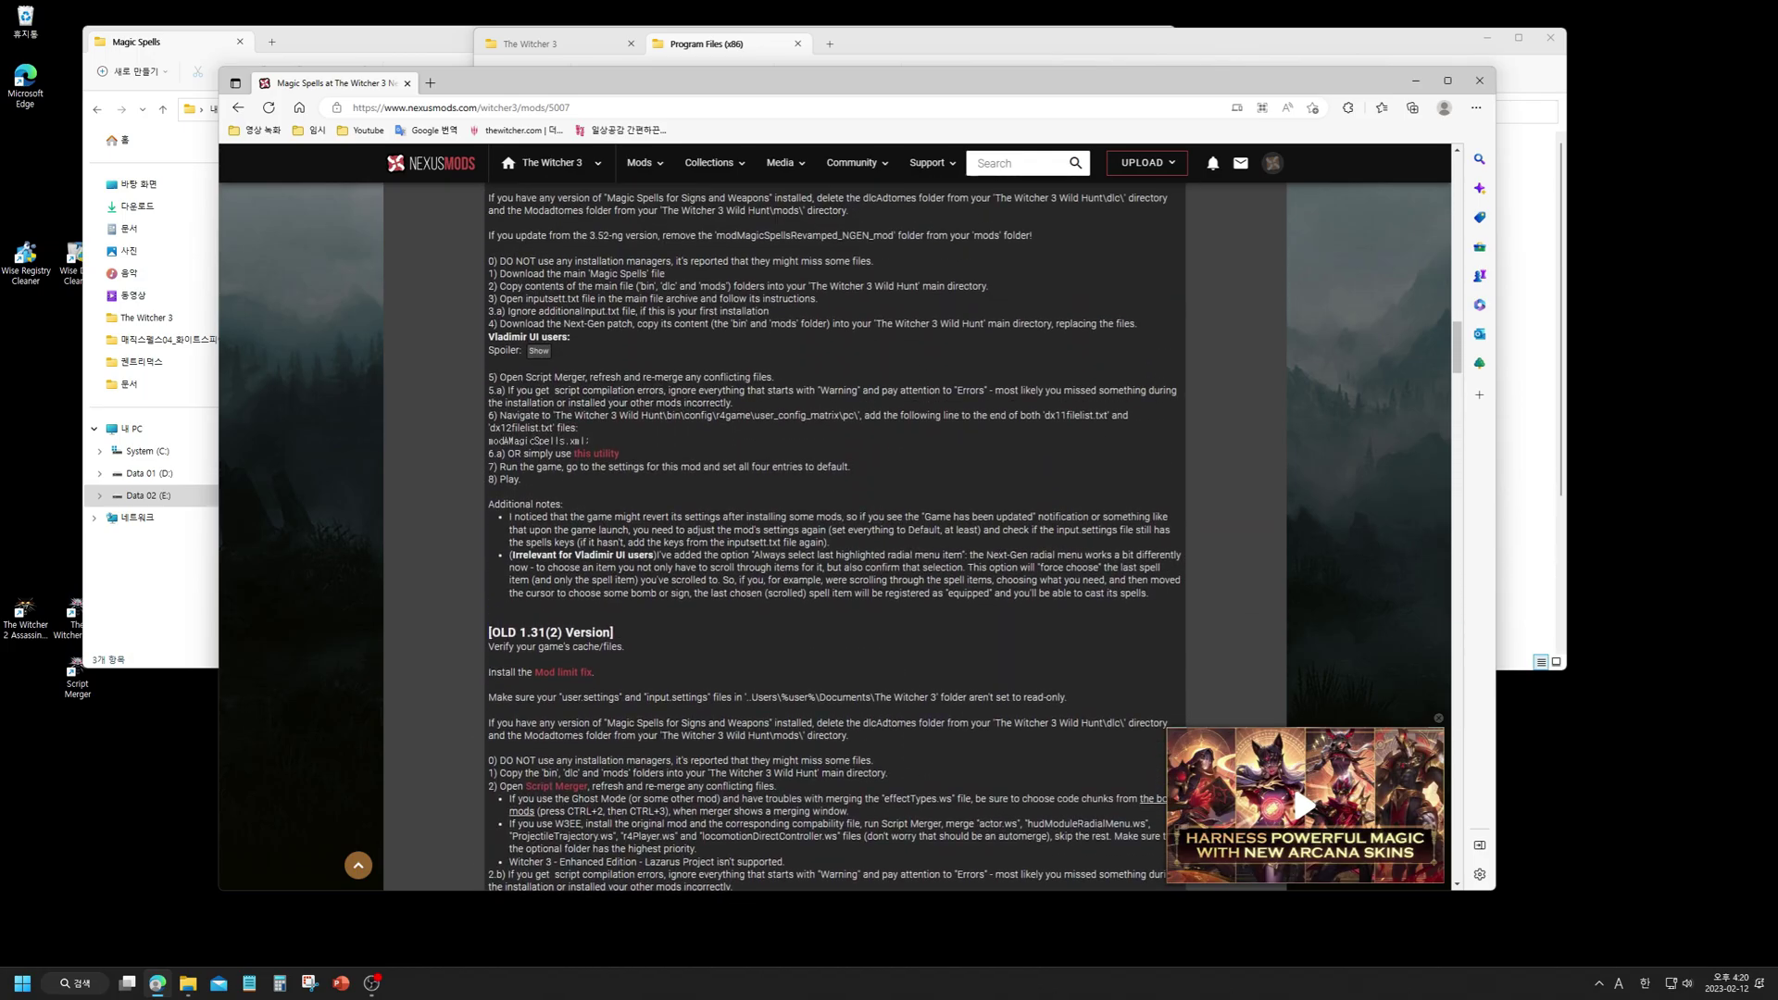
pyautogui.scroll(-3, 894, 537)
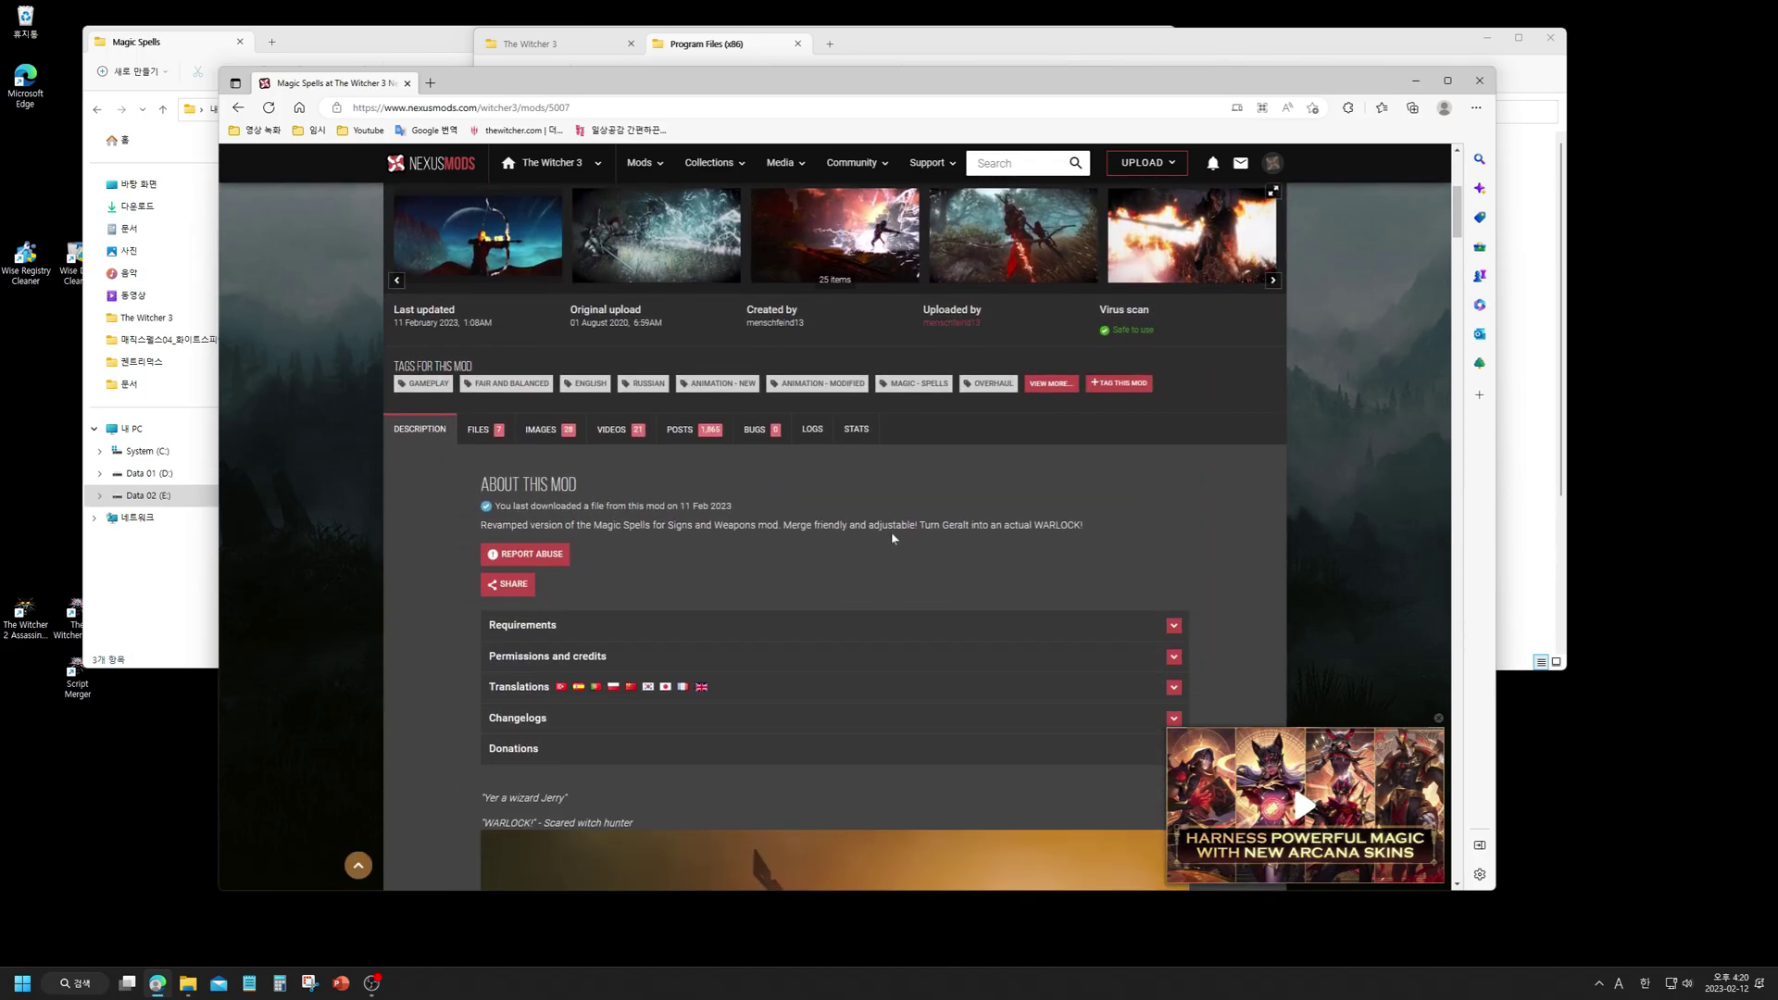
pyautogui.click(474, 431)
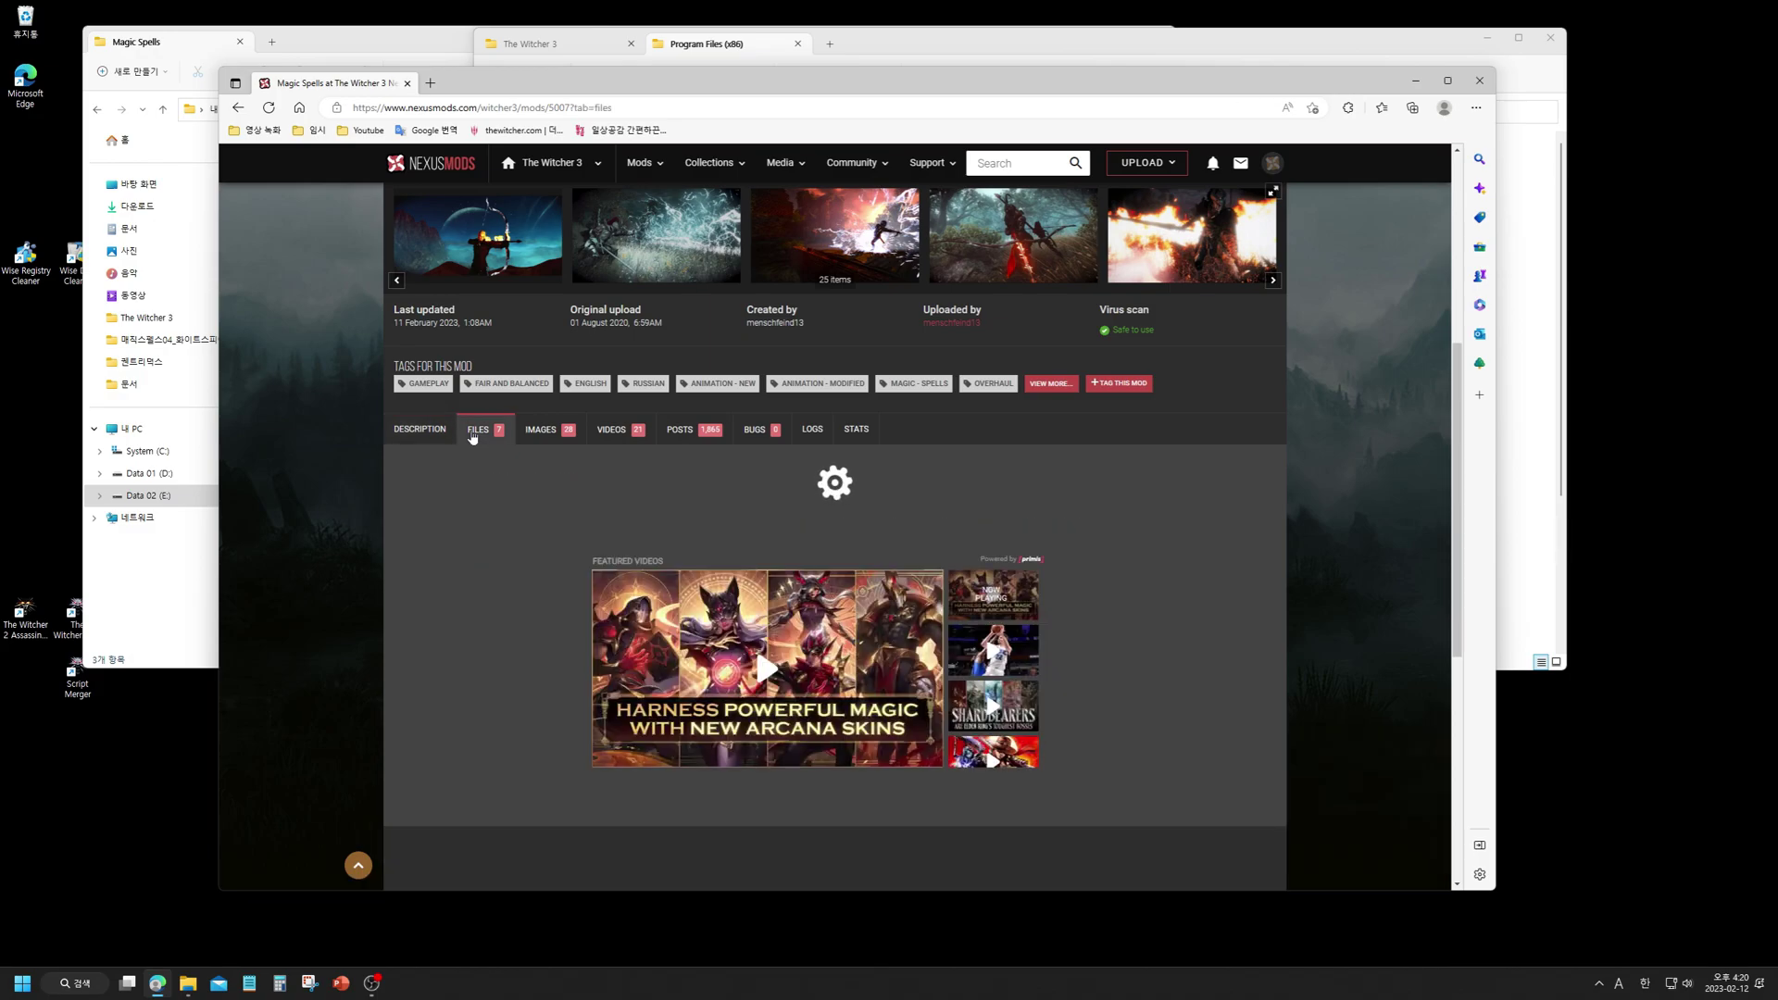
pyautogui.scroll(-2, 568, 520)
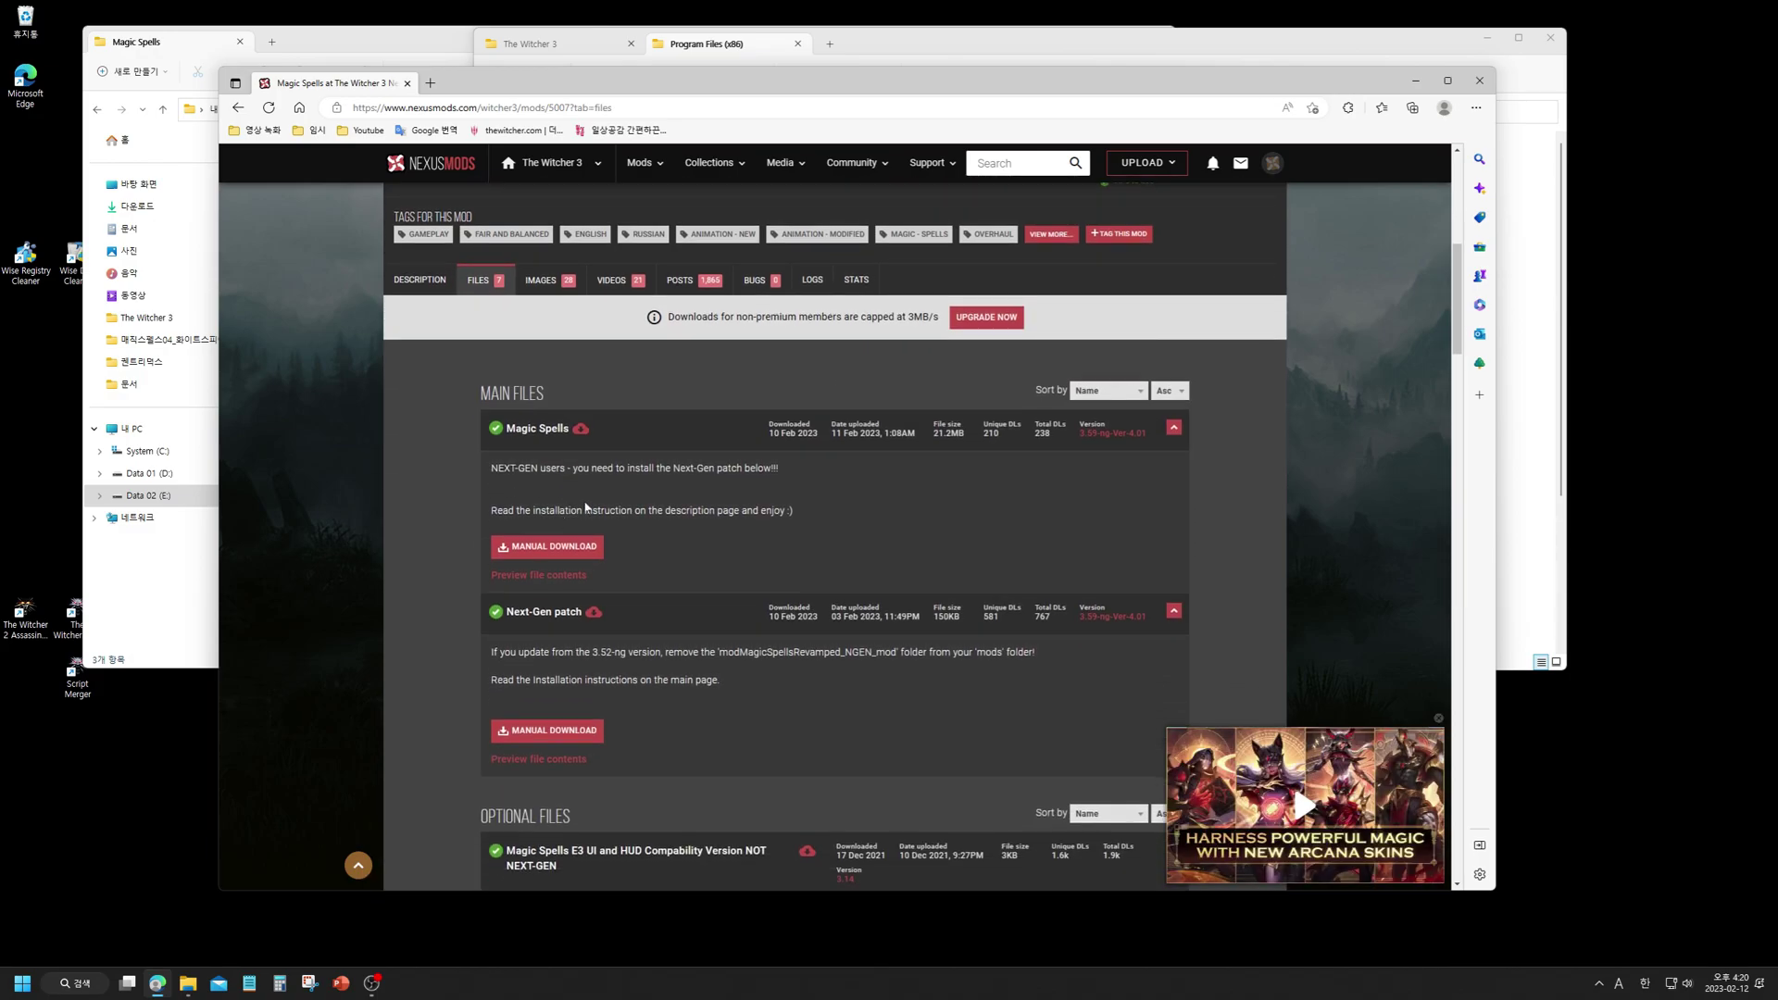
pyautogui.scroll(-2, 586, 509)
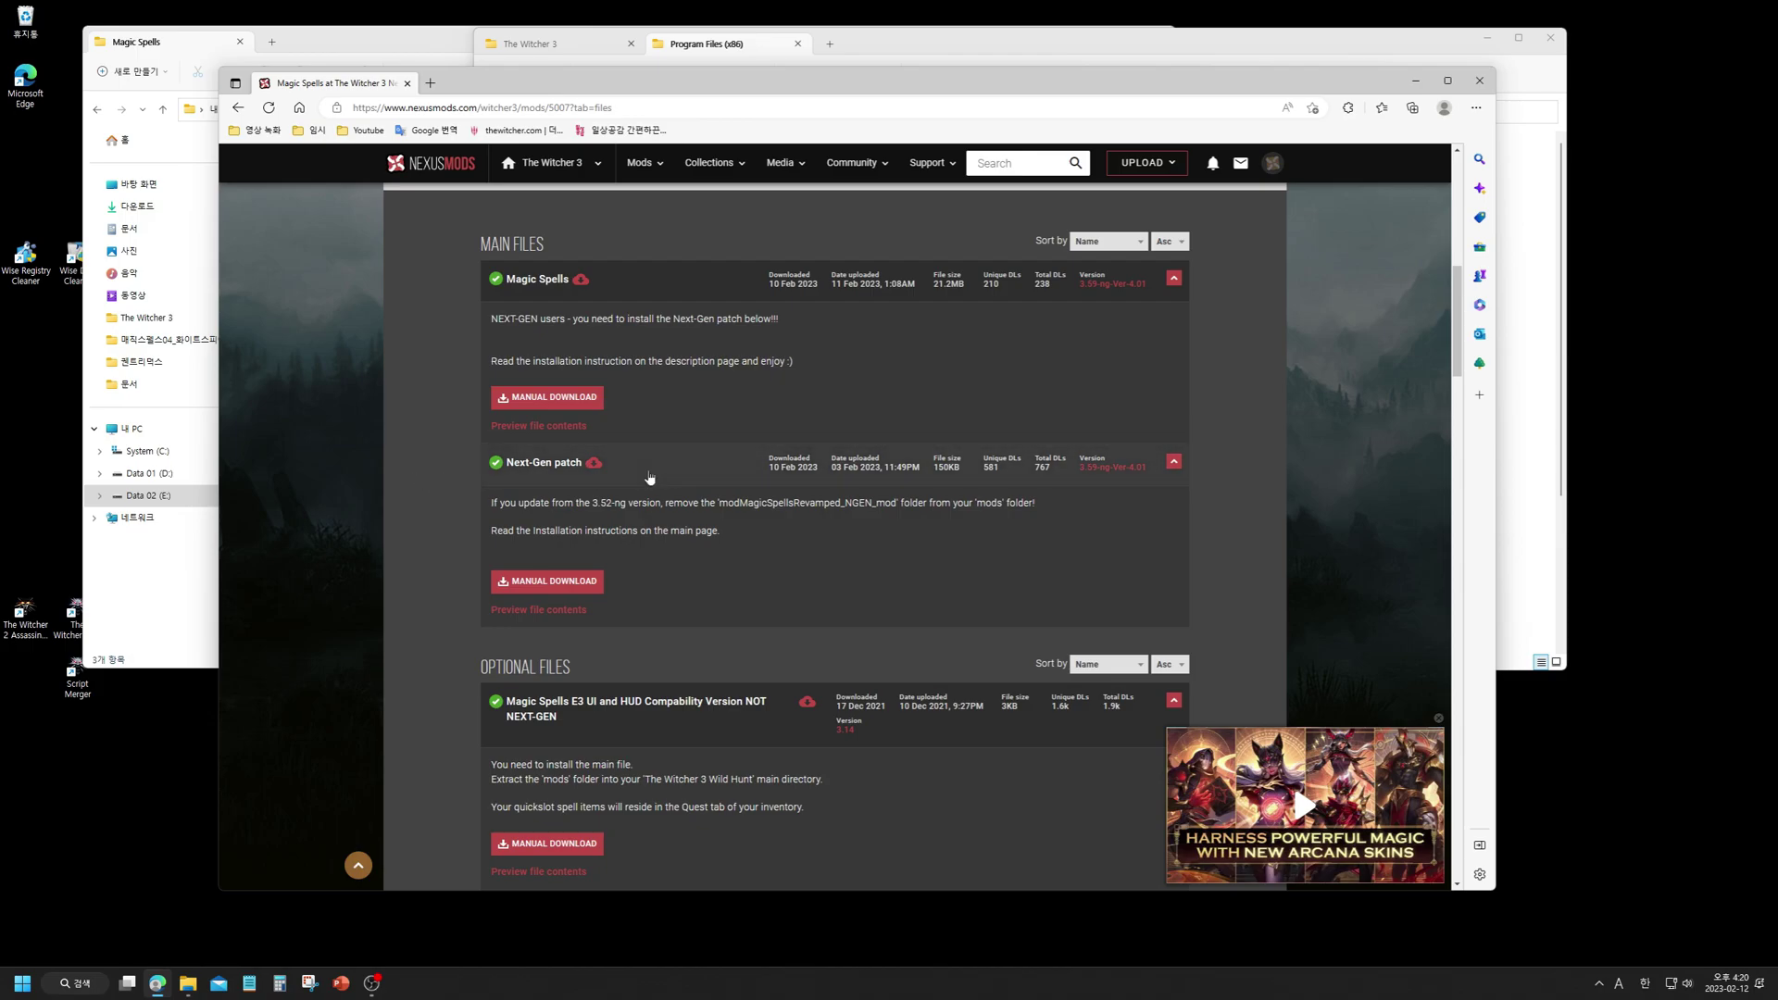
pyautogui.scroll(-5, 766, 492)
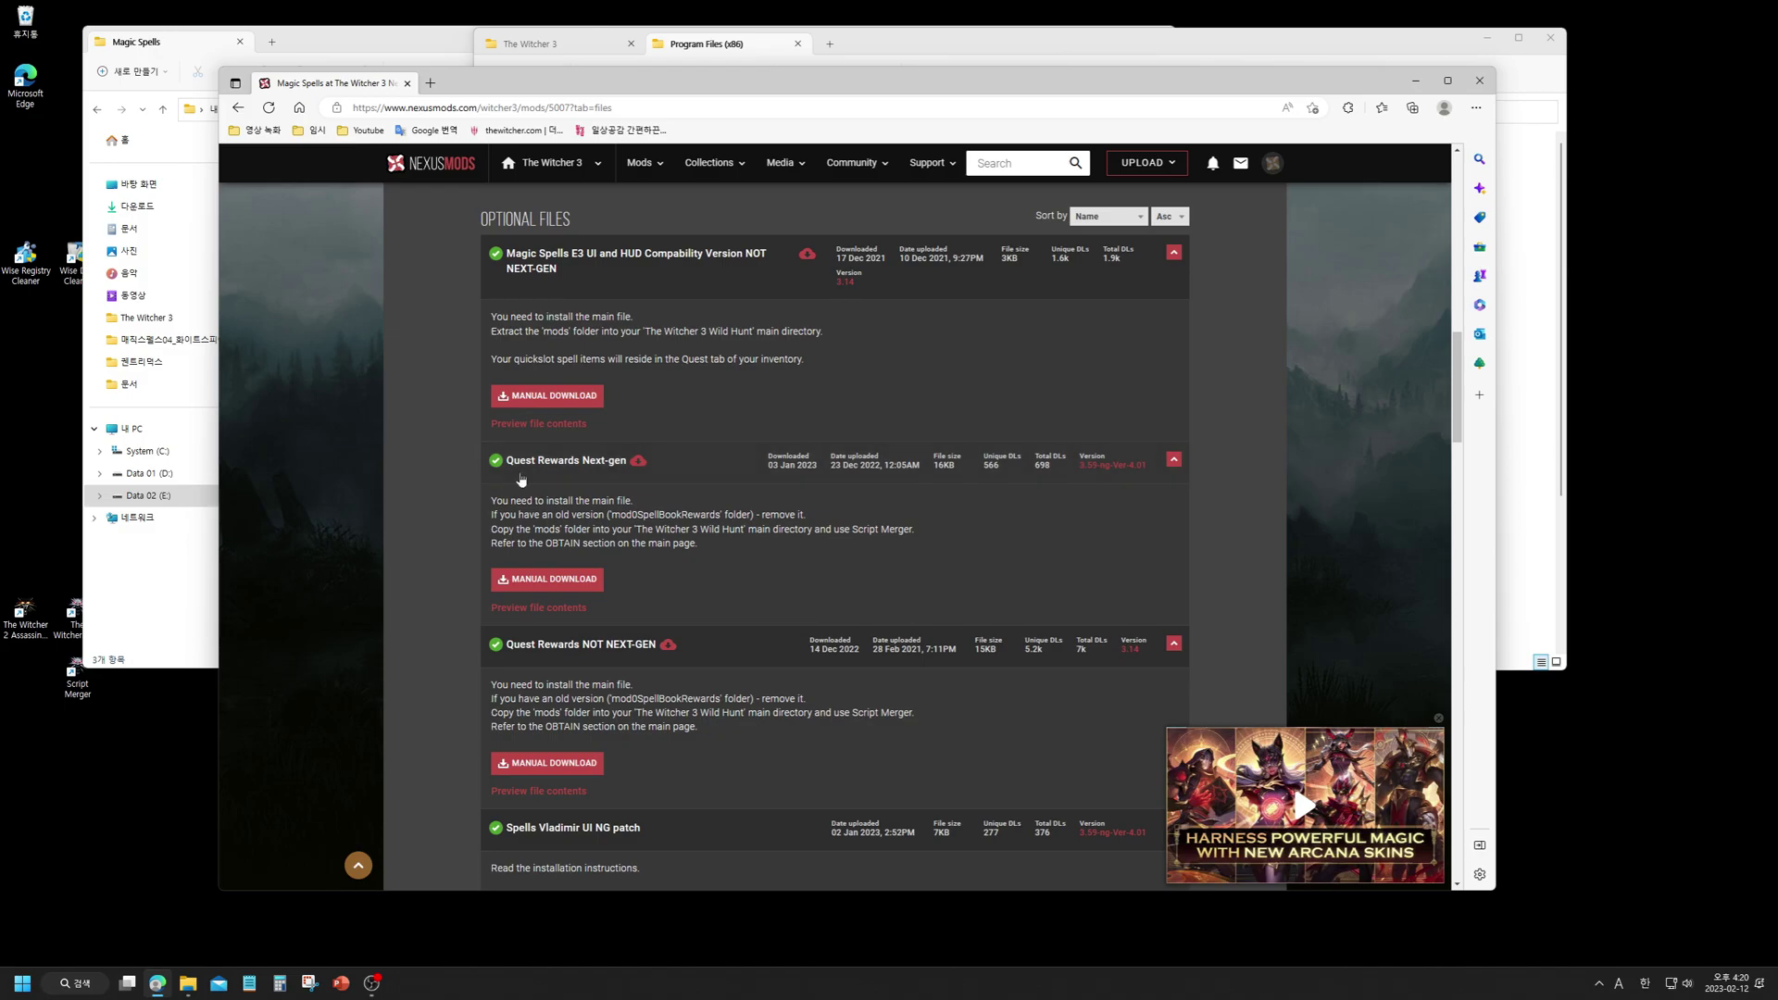
pyautogui.scroll(7, 497, 452)
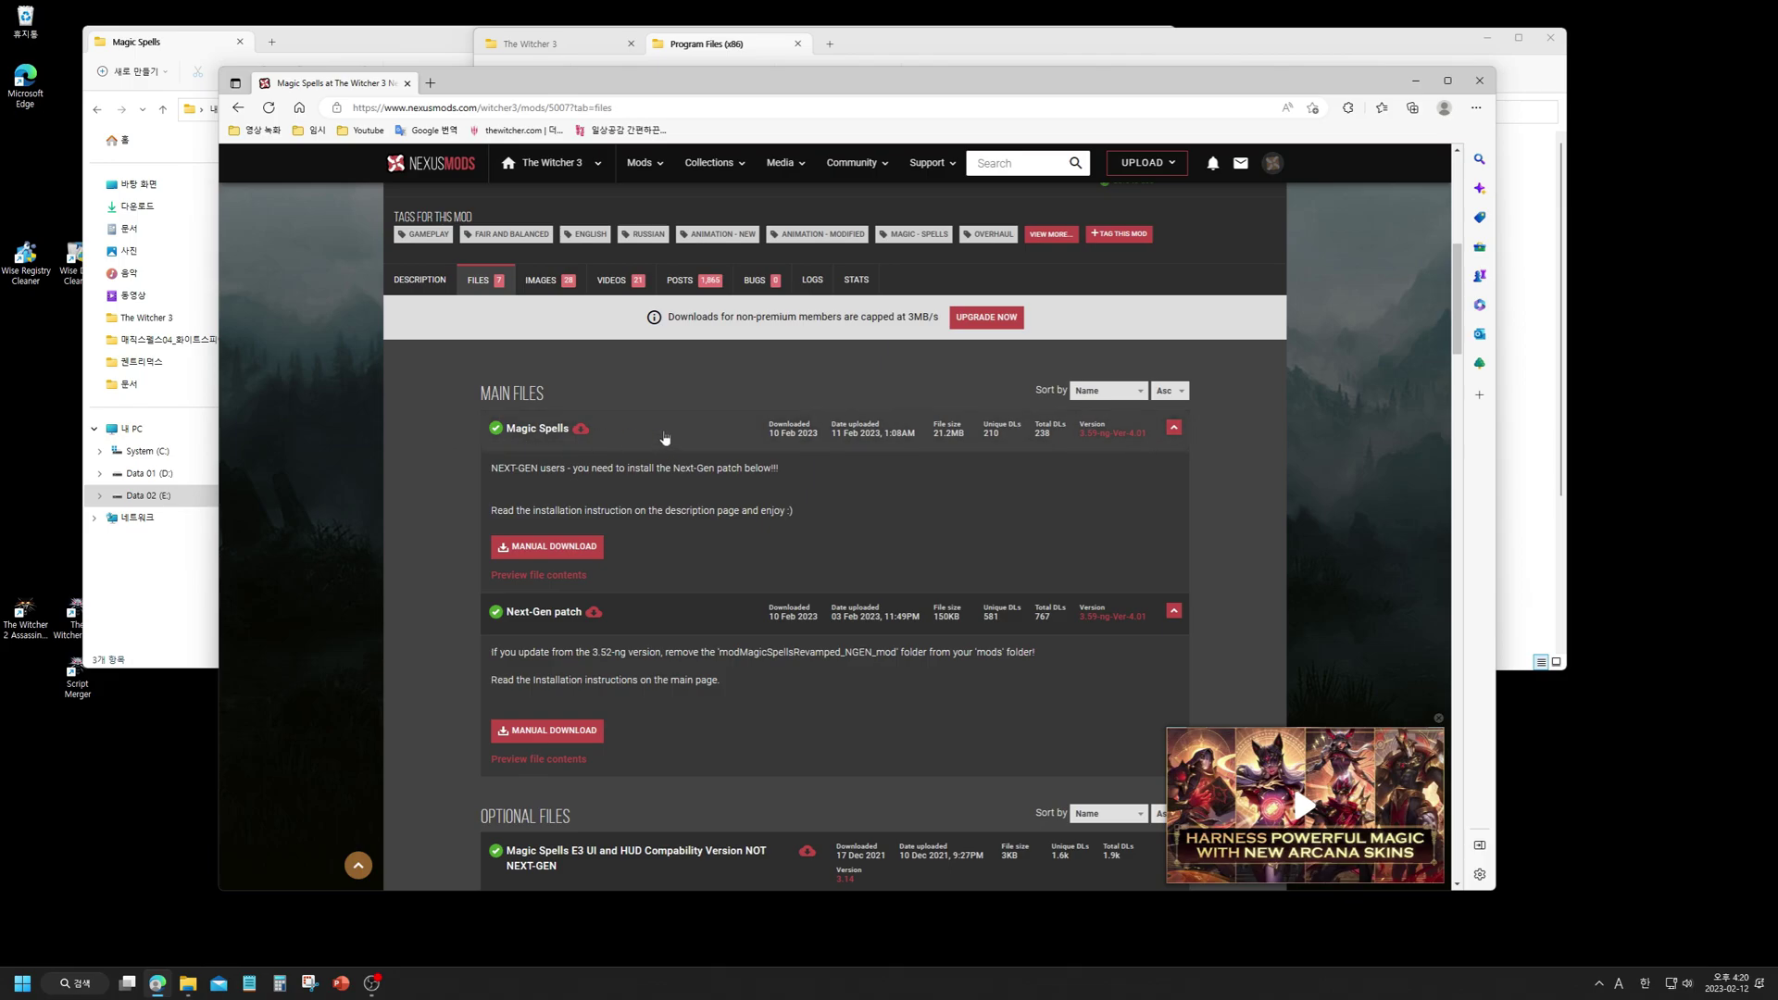
pyautogui.scroll(-2, 477, 458)
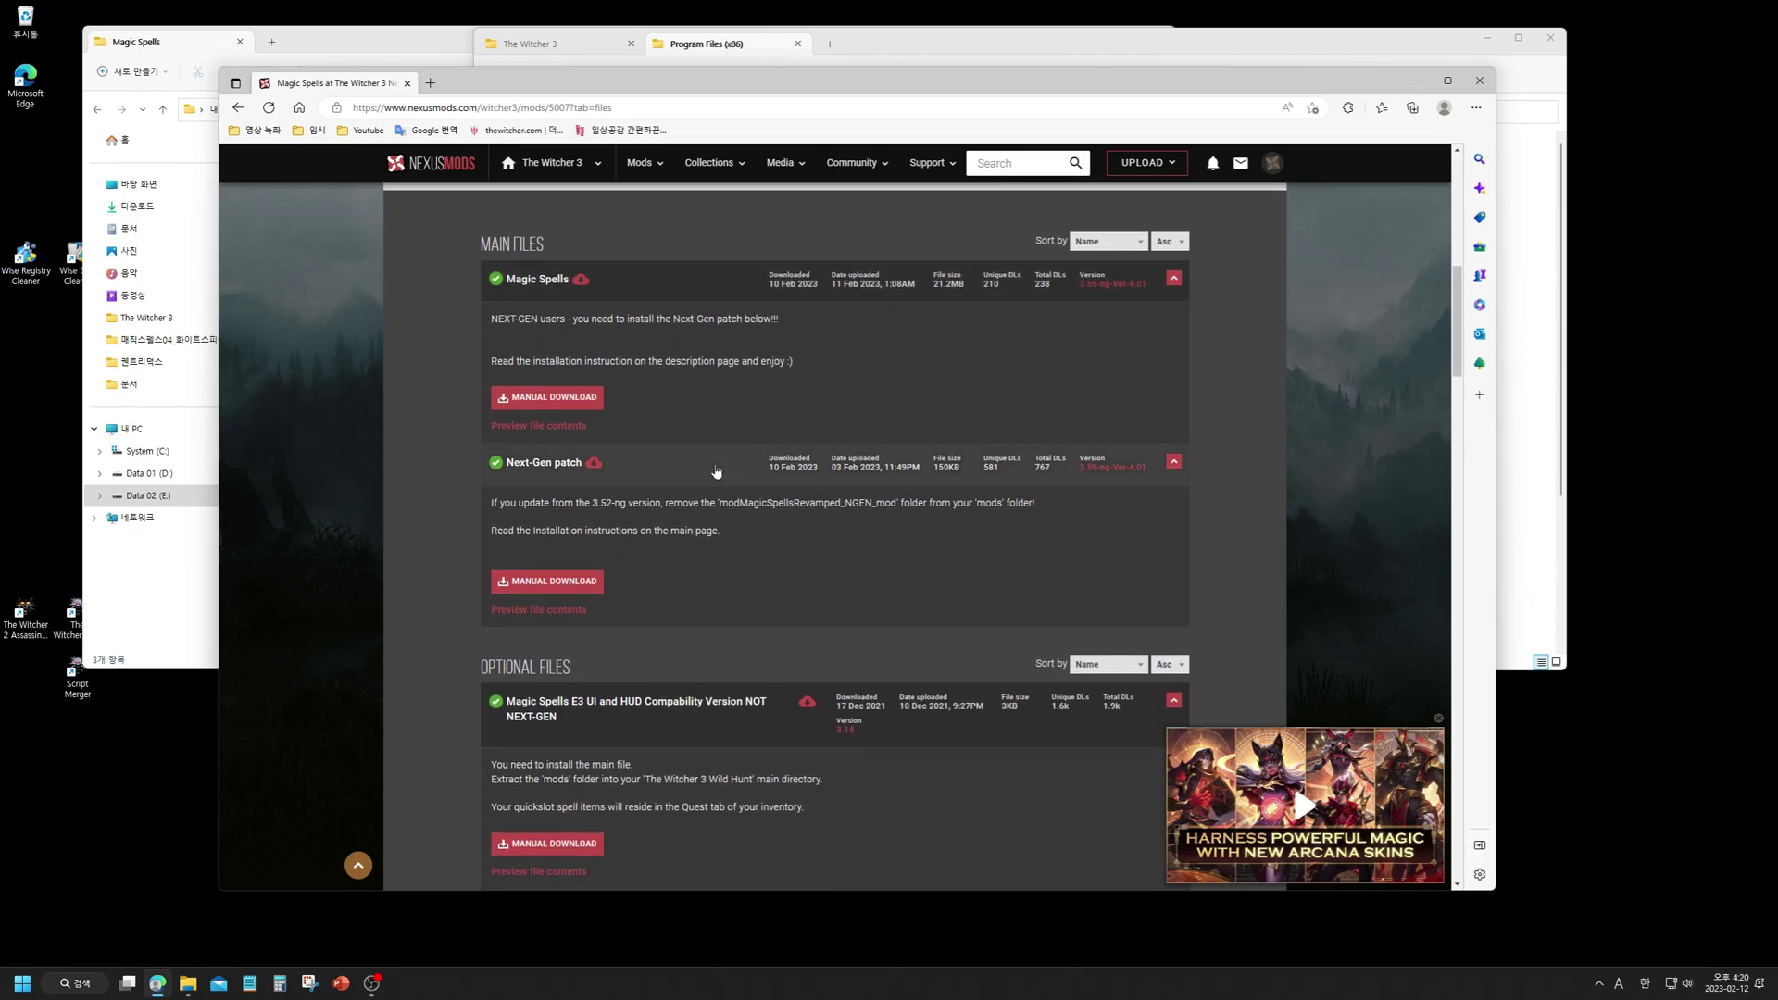
pyautogui.scroll(-5, 716, 473)
pyautogui.scroll(-2, 716, 472)
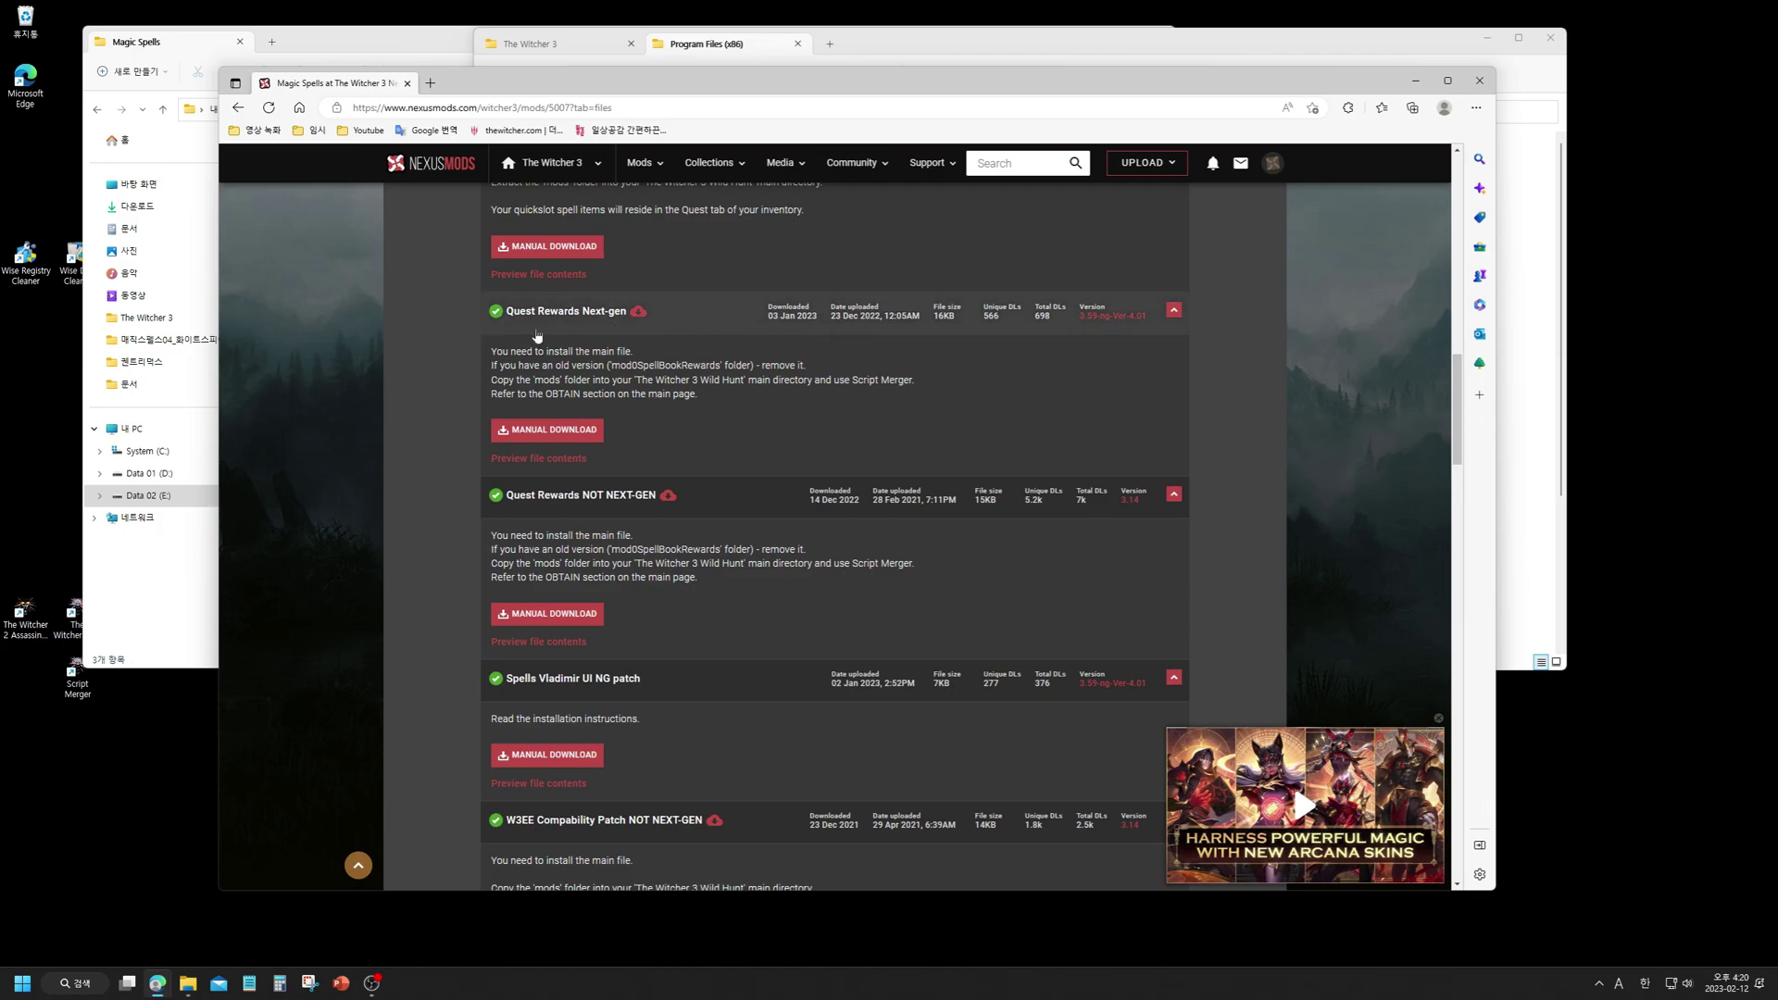
# - Switch to File Explorer and inspect the contents of the Magic Spells, Next-Gen patch and Quest Rewards NEXT-GEN COMPATIBLE folders
pyautogui.click(176, 54)
pyautogui.click(326, 161)
pyautogui.click(334, 184)
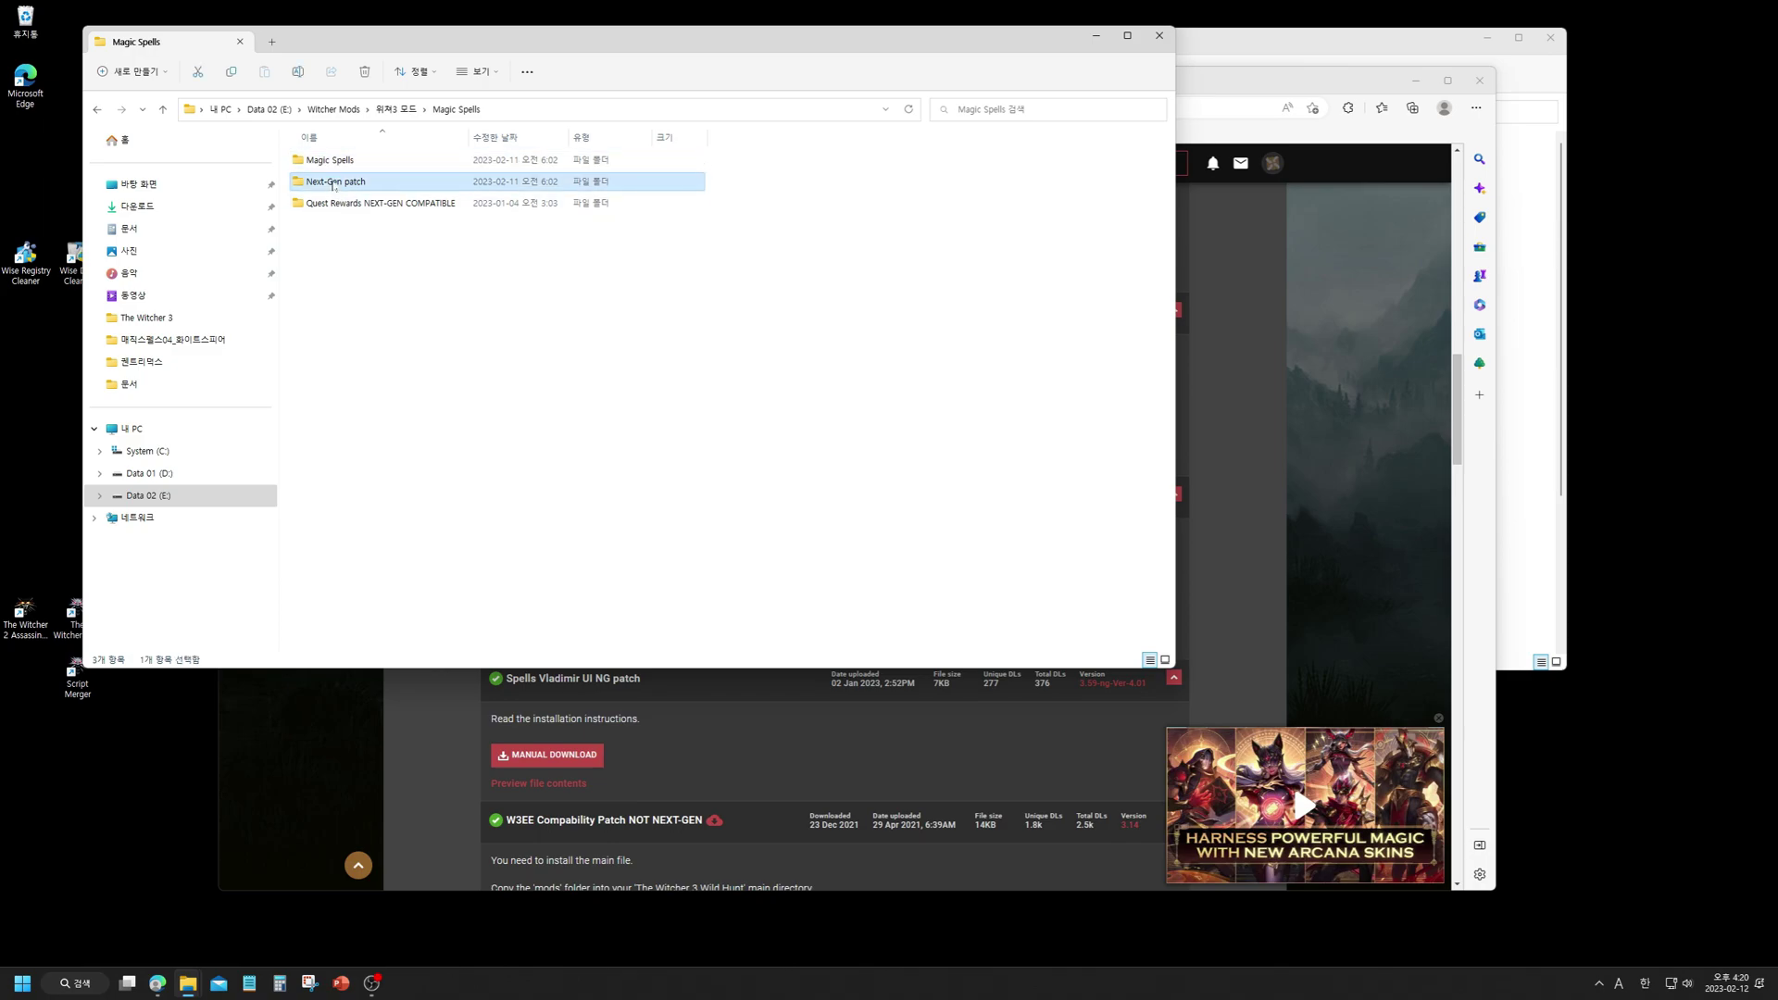
pyautogui.click(352, 203)
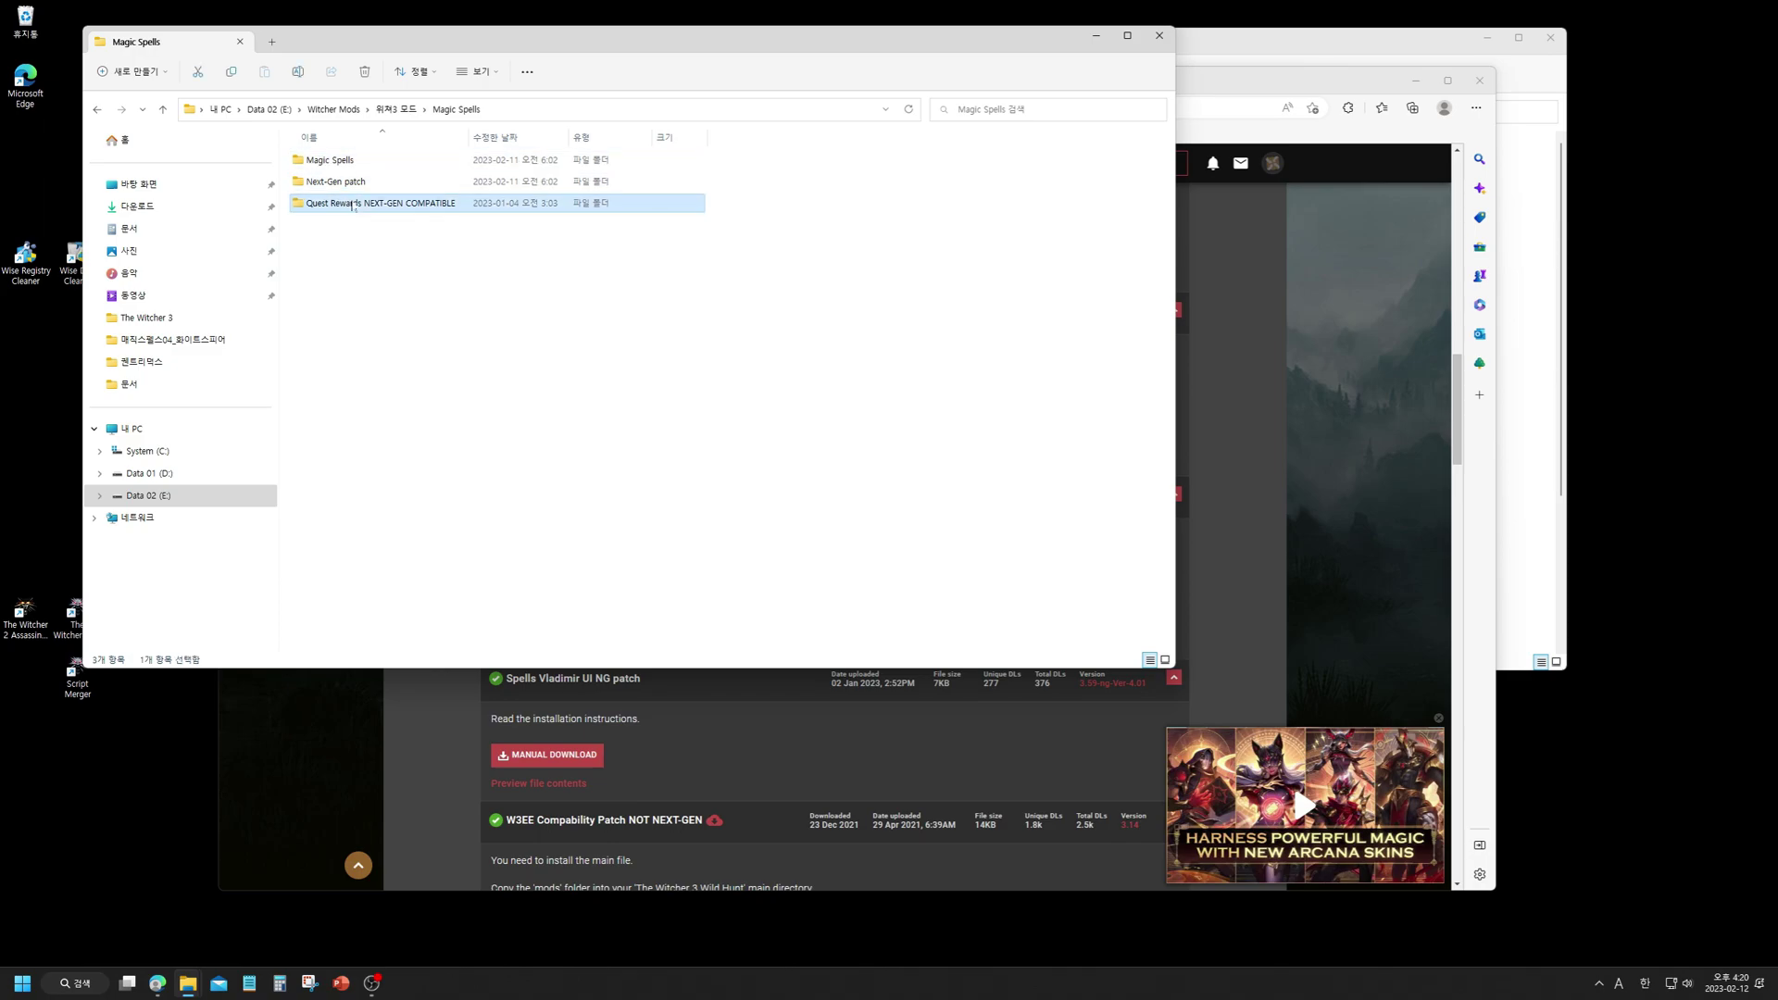
pyautogui.doubleClick(333, 162)
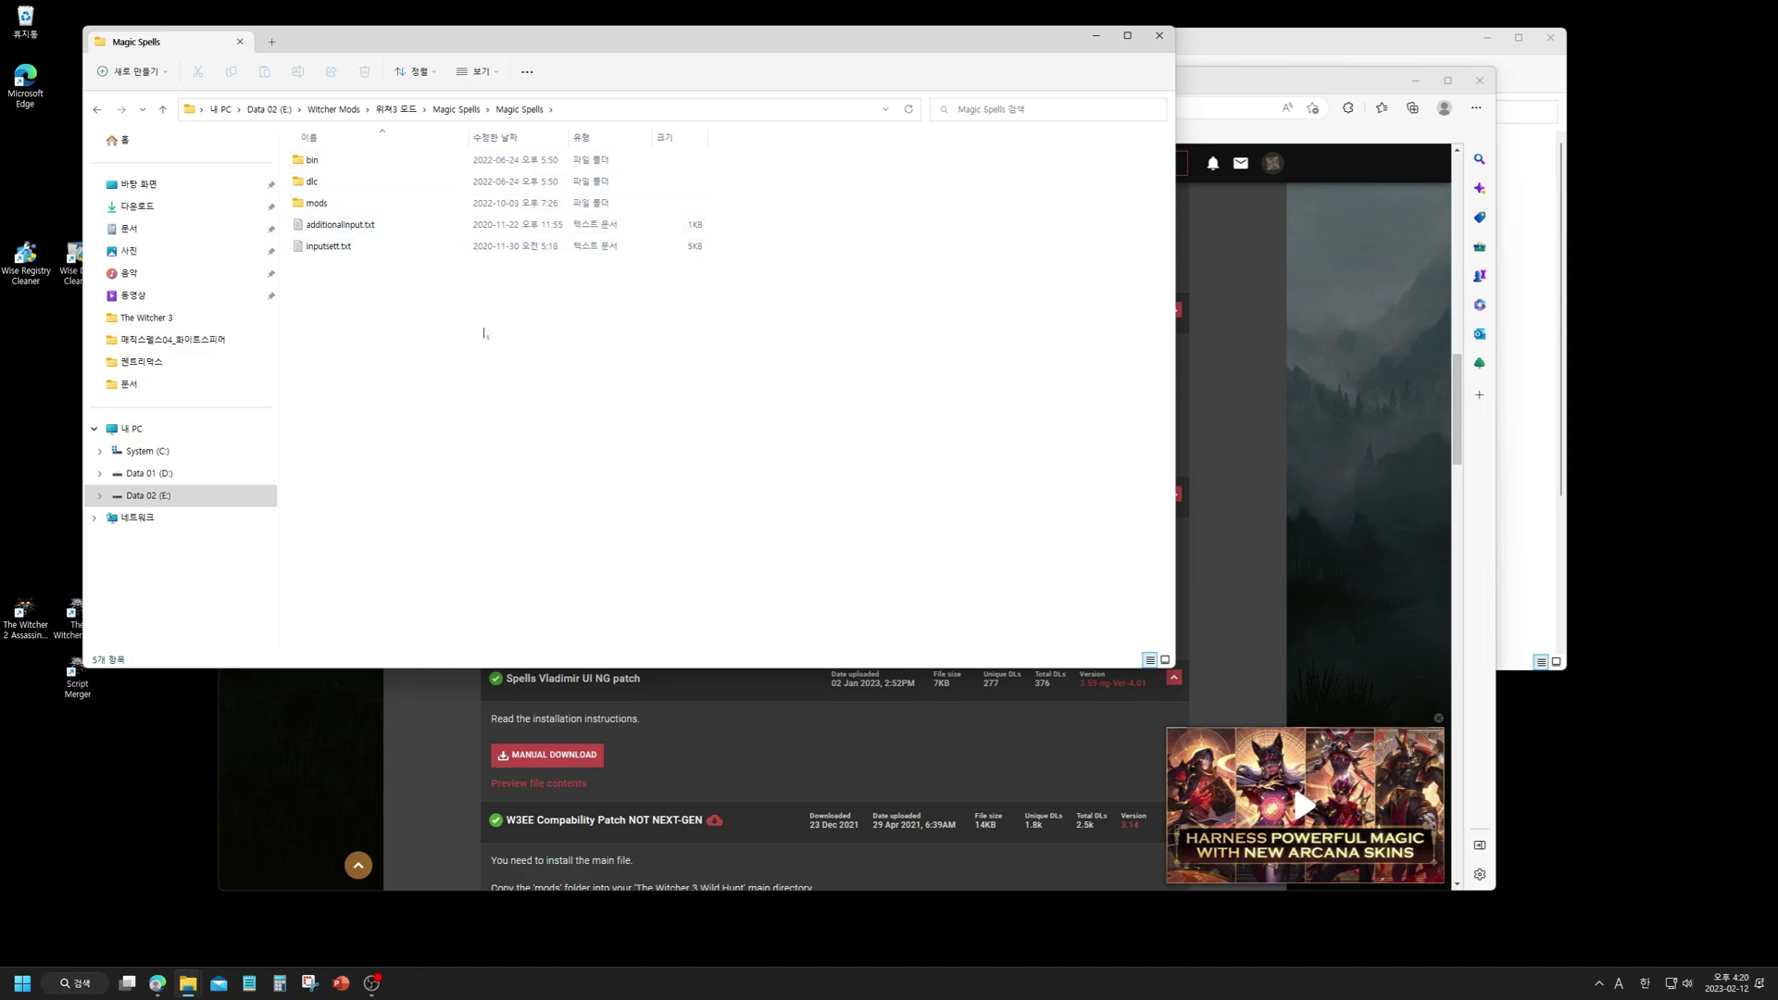
pyautogui.hotkey('alt', 'Left')
pyautogui.doubleClick(343, 182)
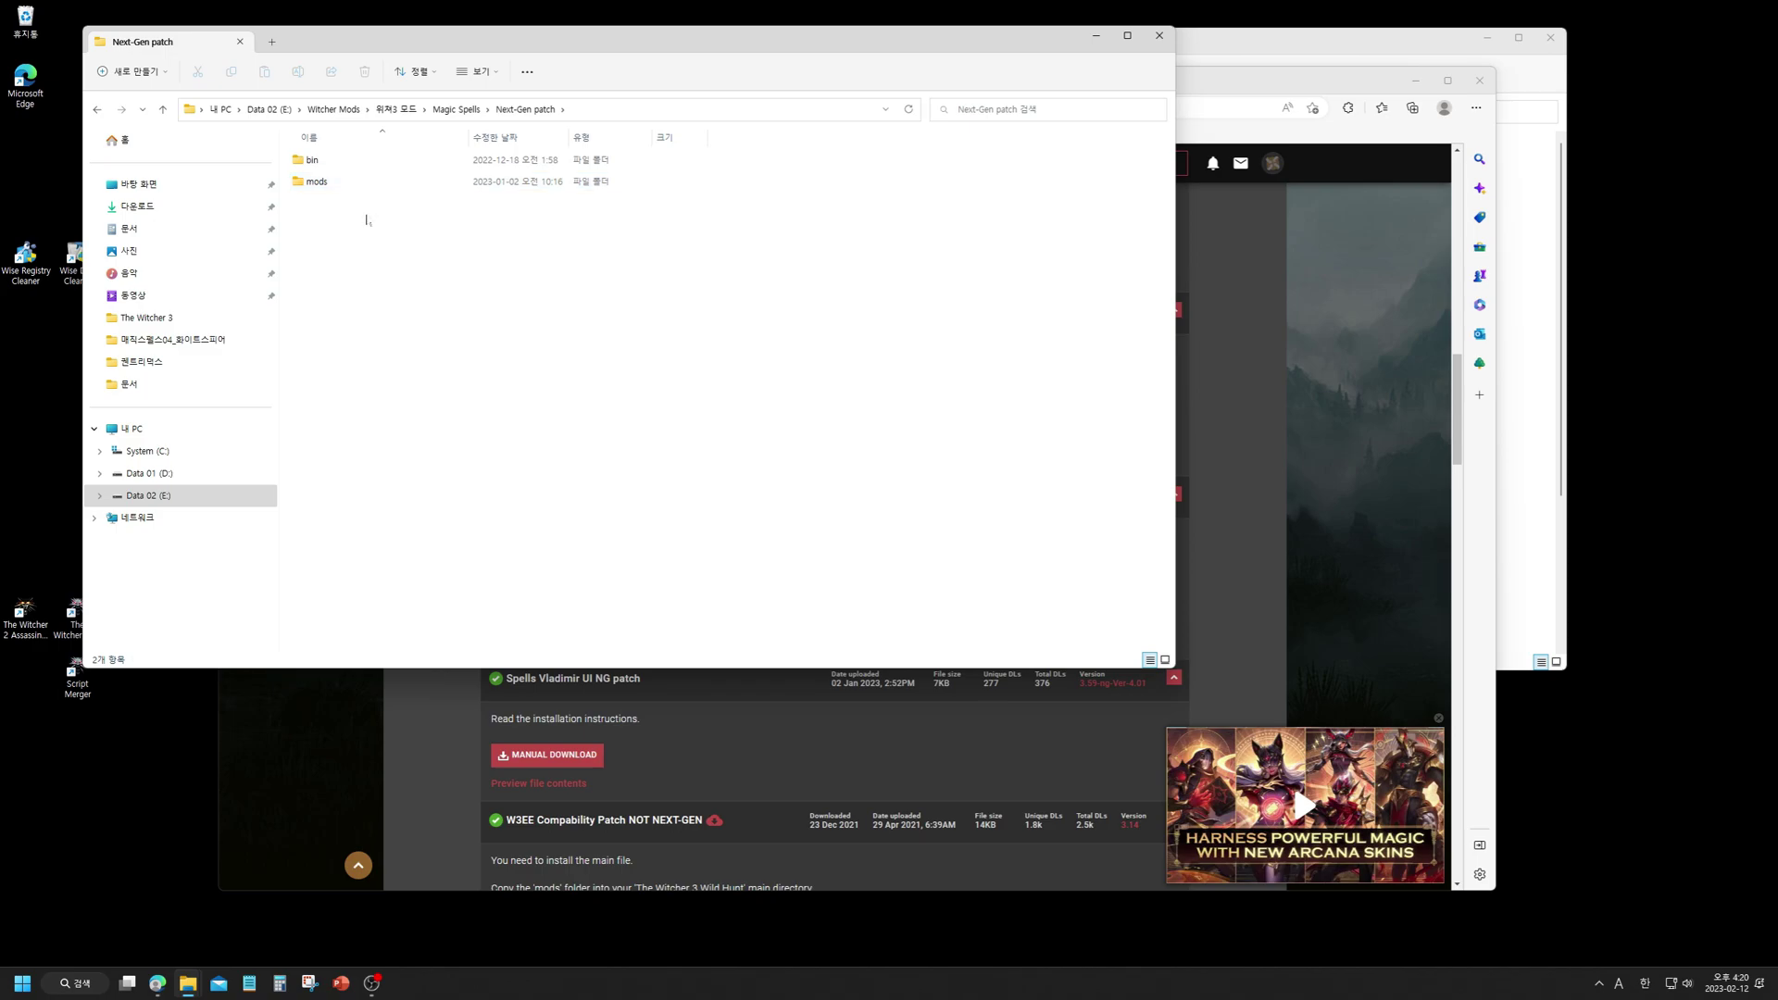
pyautogui.hotkey('alt', 'Left')
pyautogui.doubleClick(364, 205)
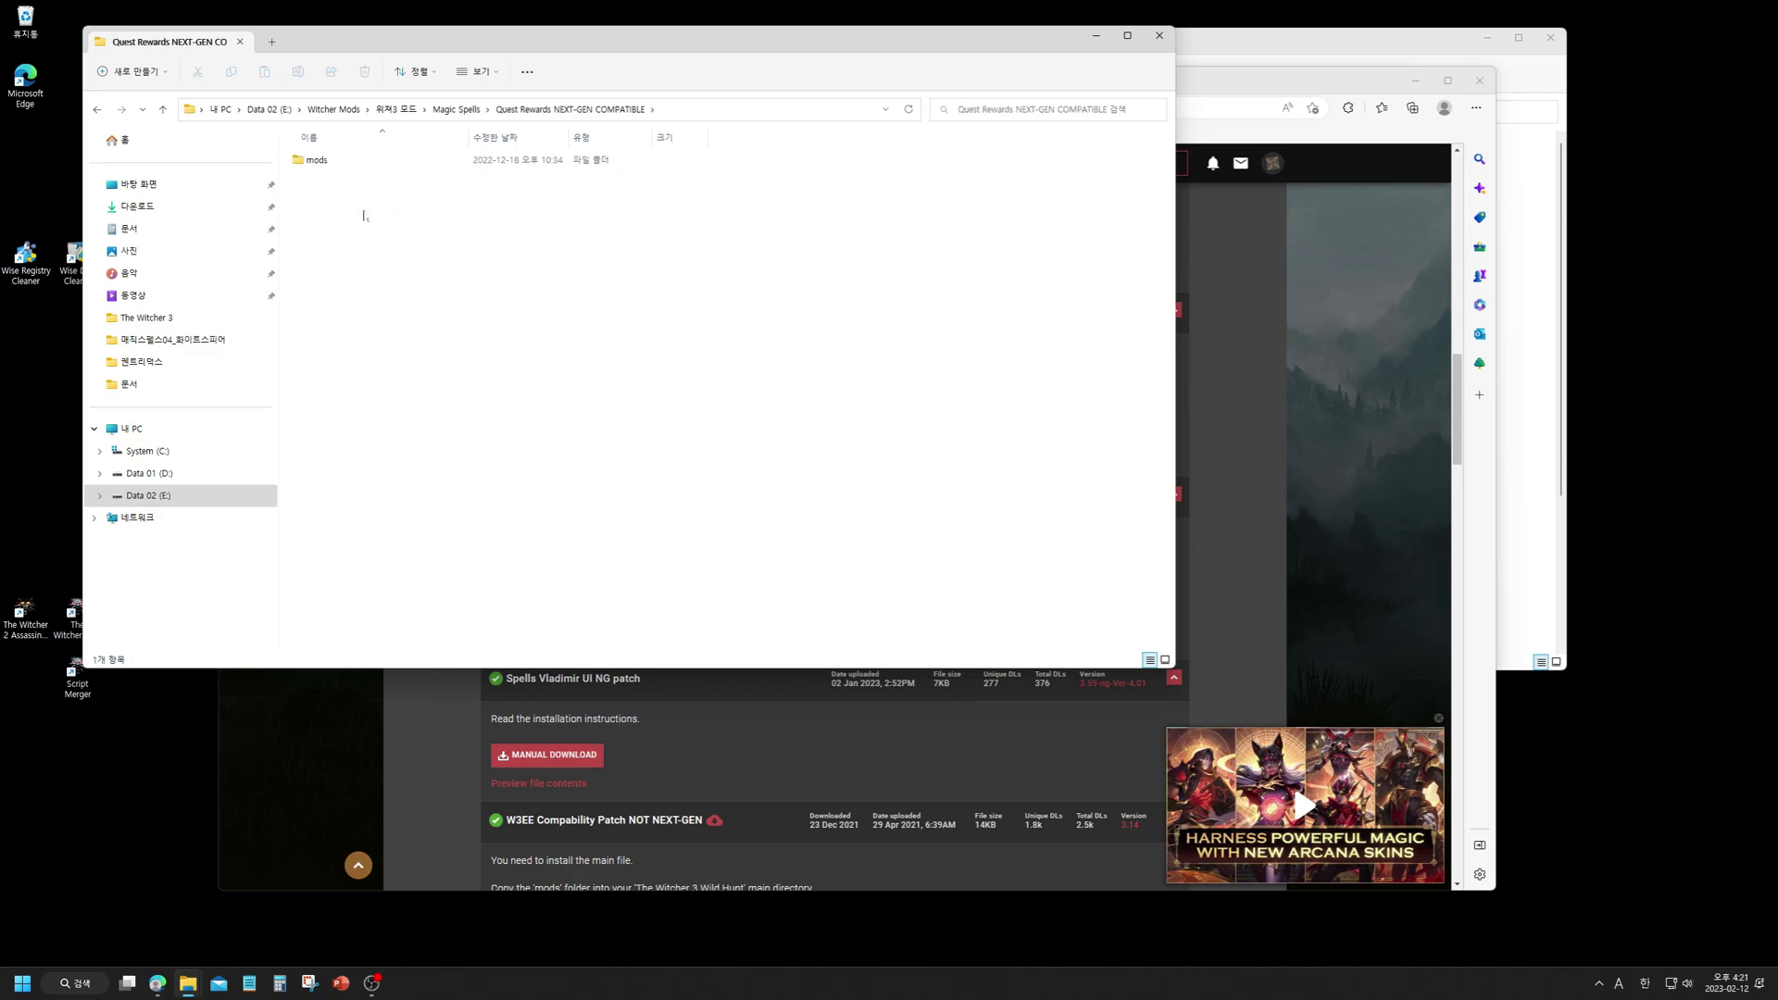
pyautogui.hotkey('alt', 'Left')
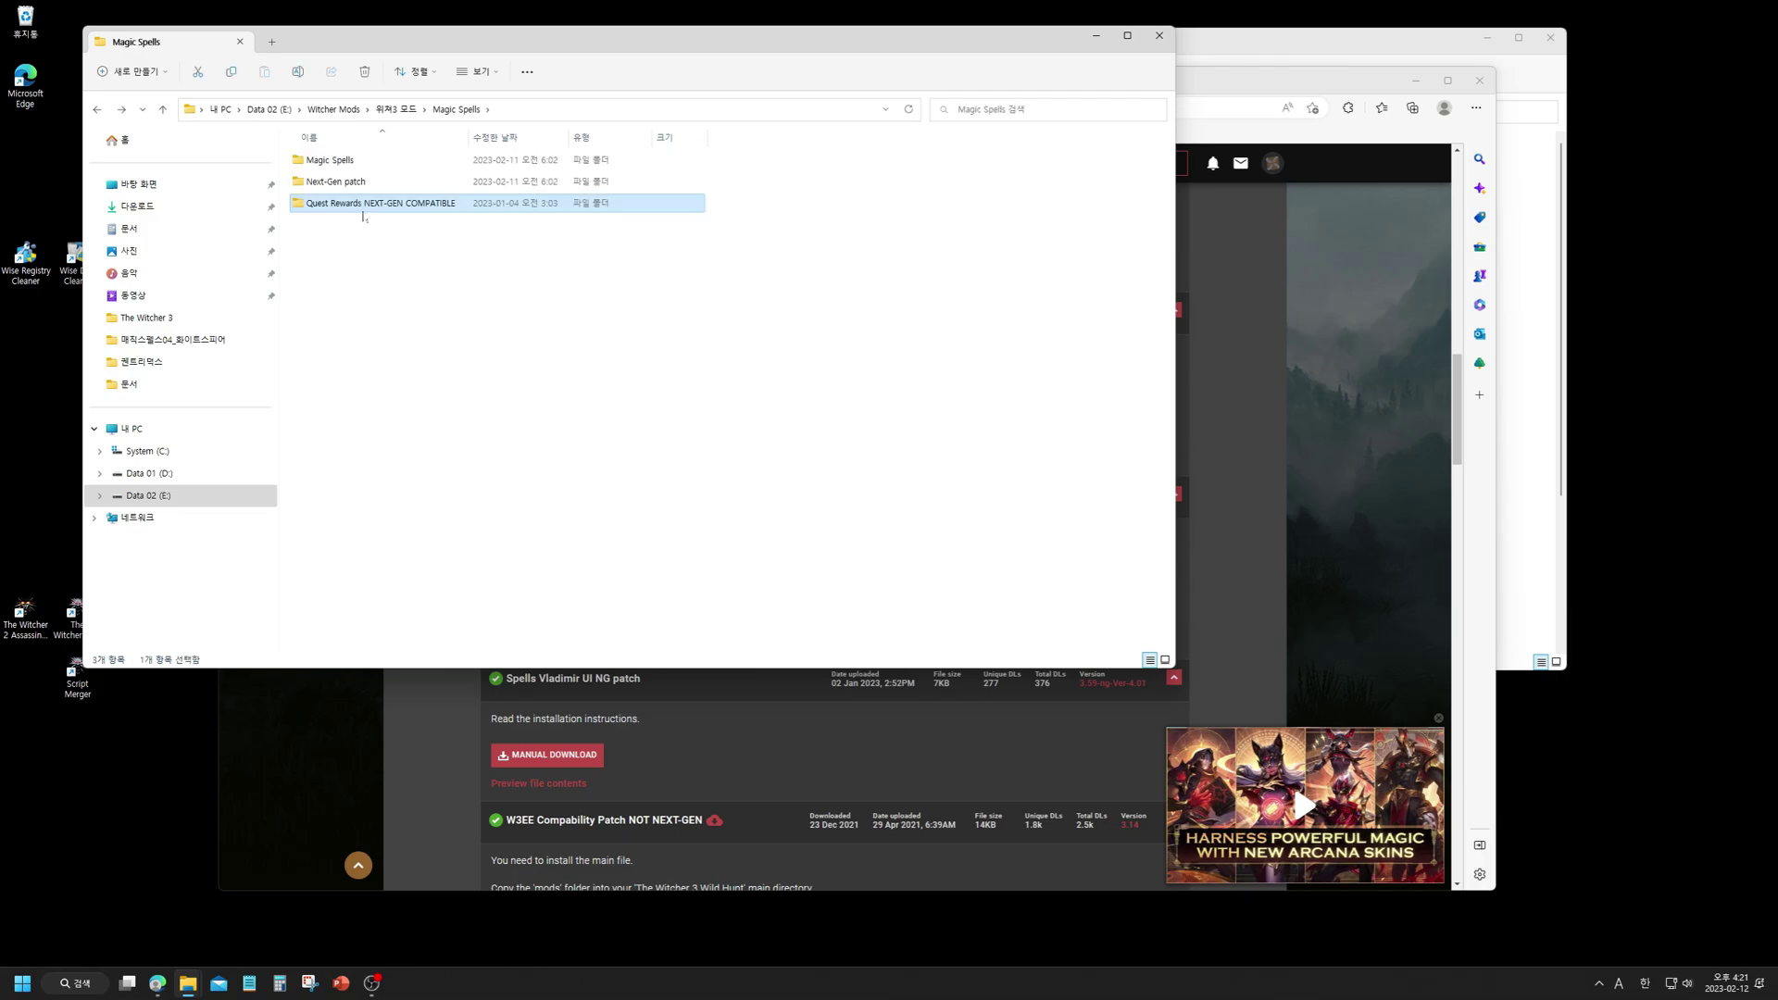
# - Bring up the Program Files (x86) window behind the mod window and open the main Magic Spells mod folder
pyautogui.click(1515, 165)
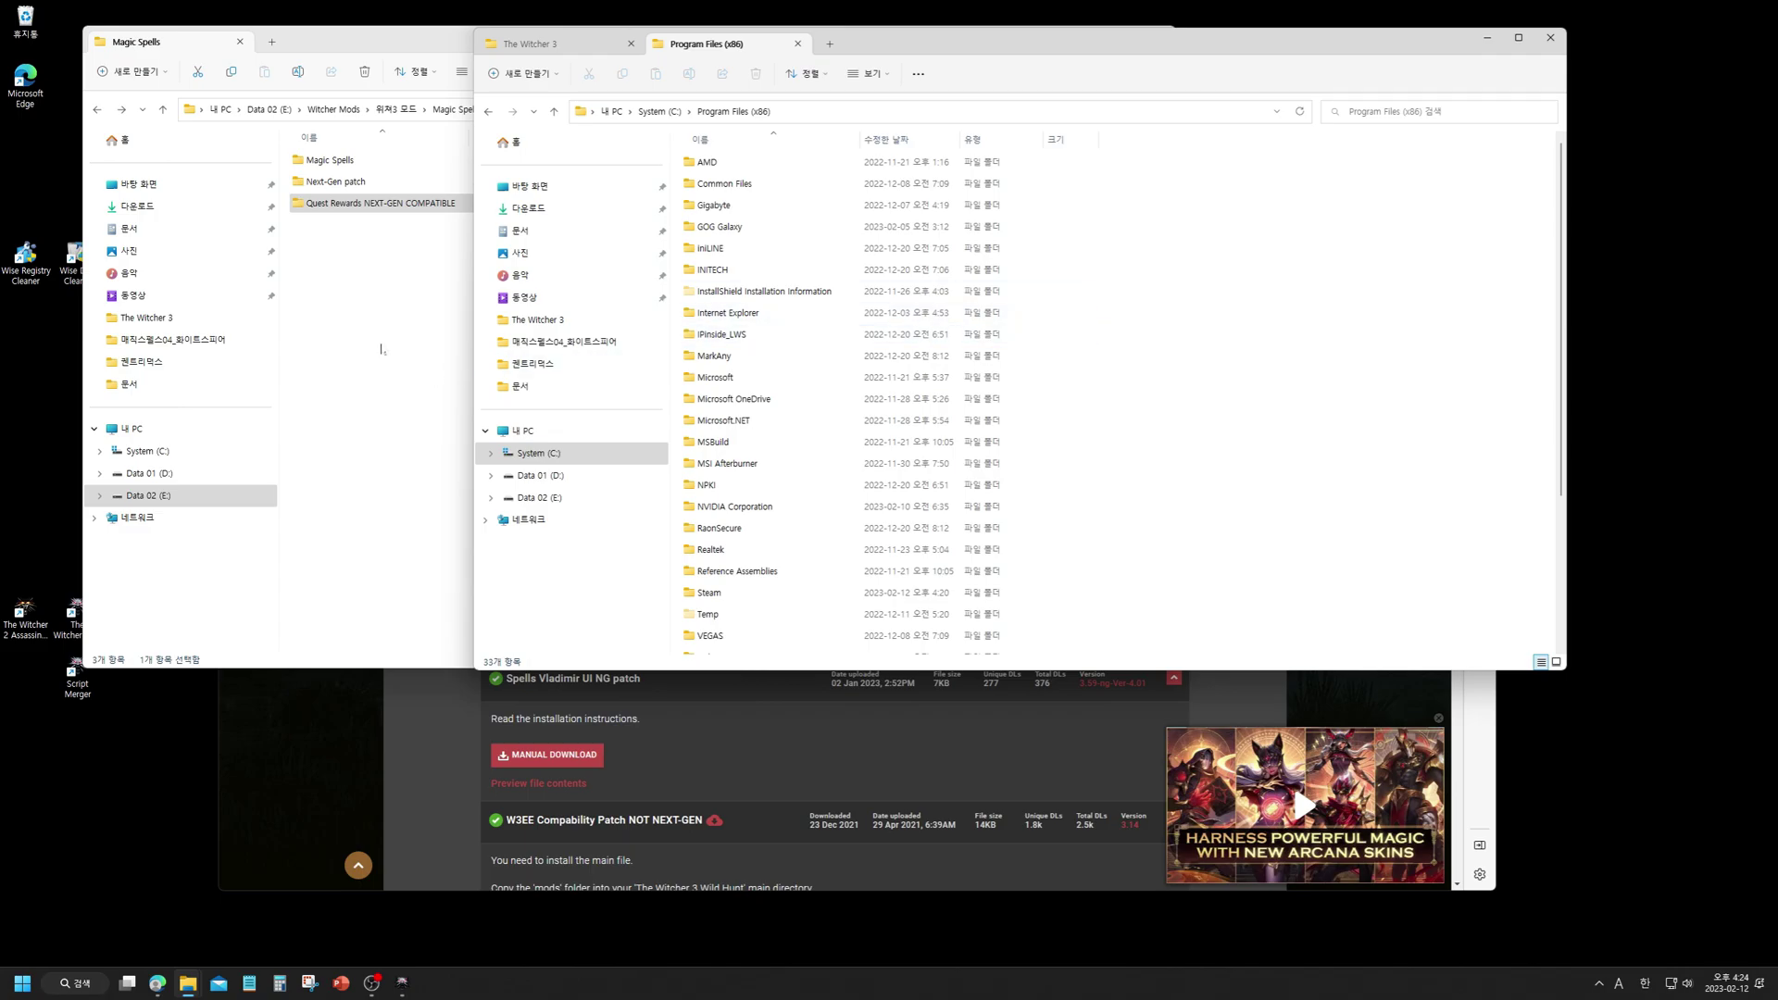
pyautogui.click(375, 304)
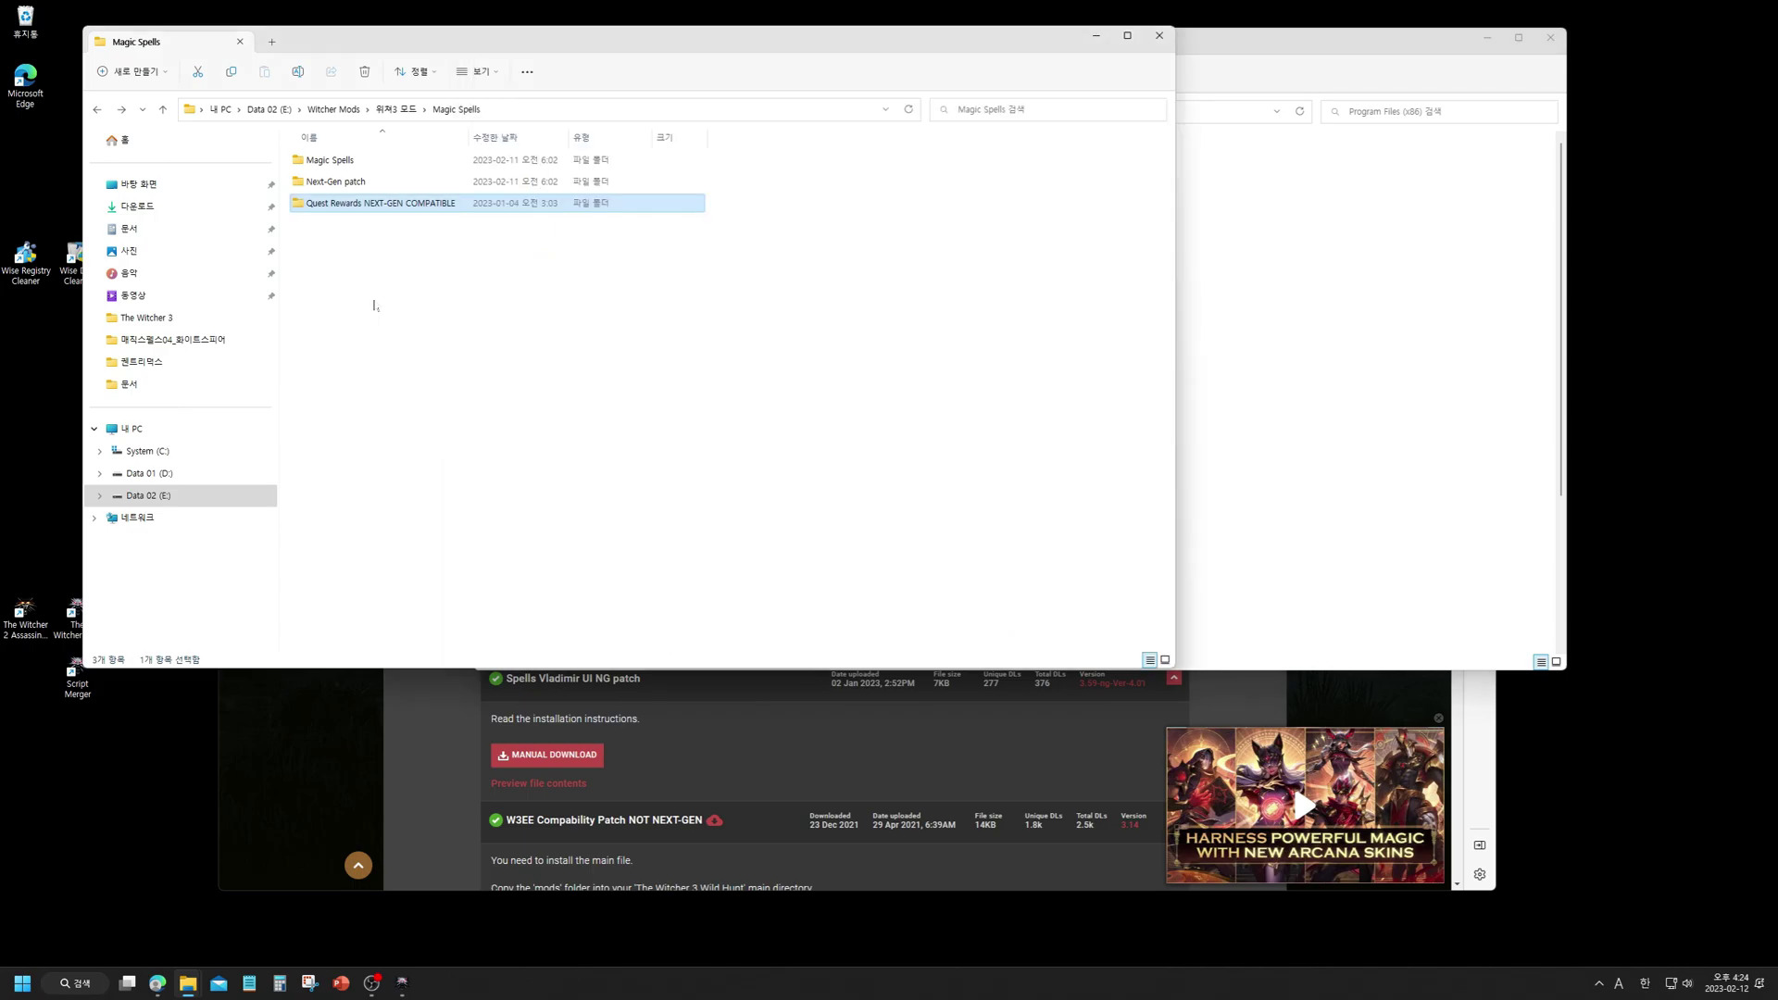
pyautogui.doubleClick(343, 165)
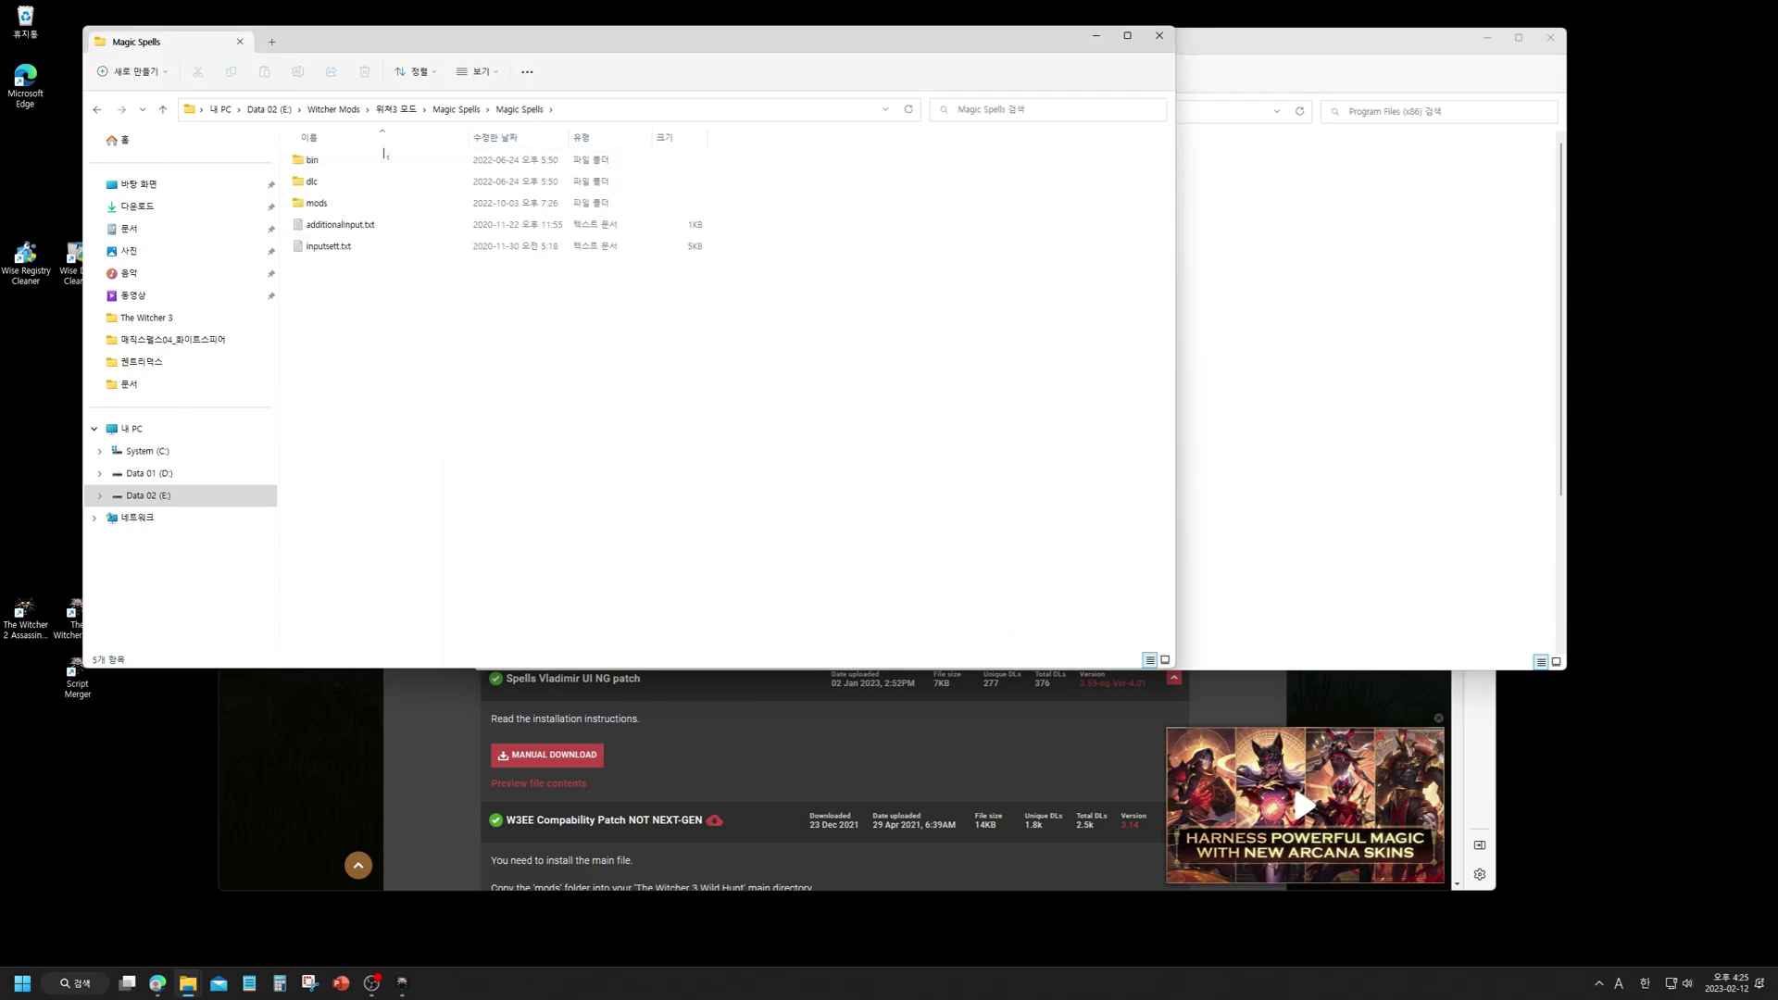
# - In the Program Files (x86) window, open the game's main directory at Steam\steamapps\common\The Witcher 3
pyautogui.click(1359, 322)
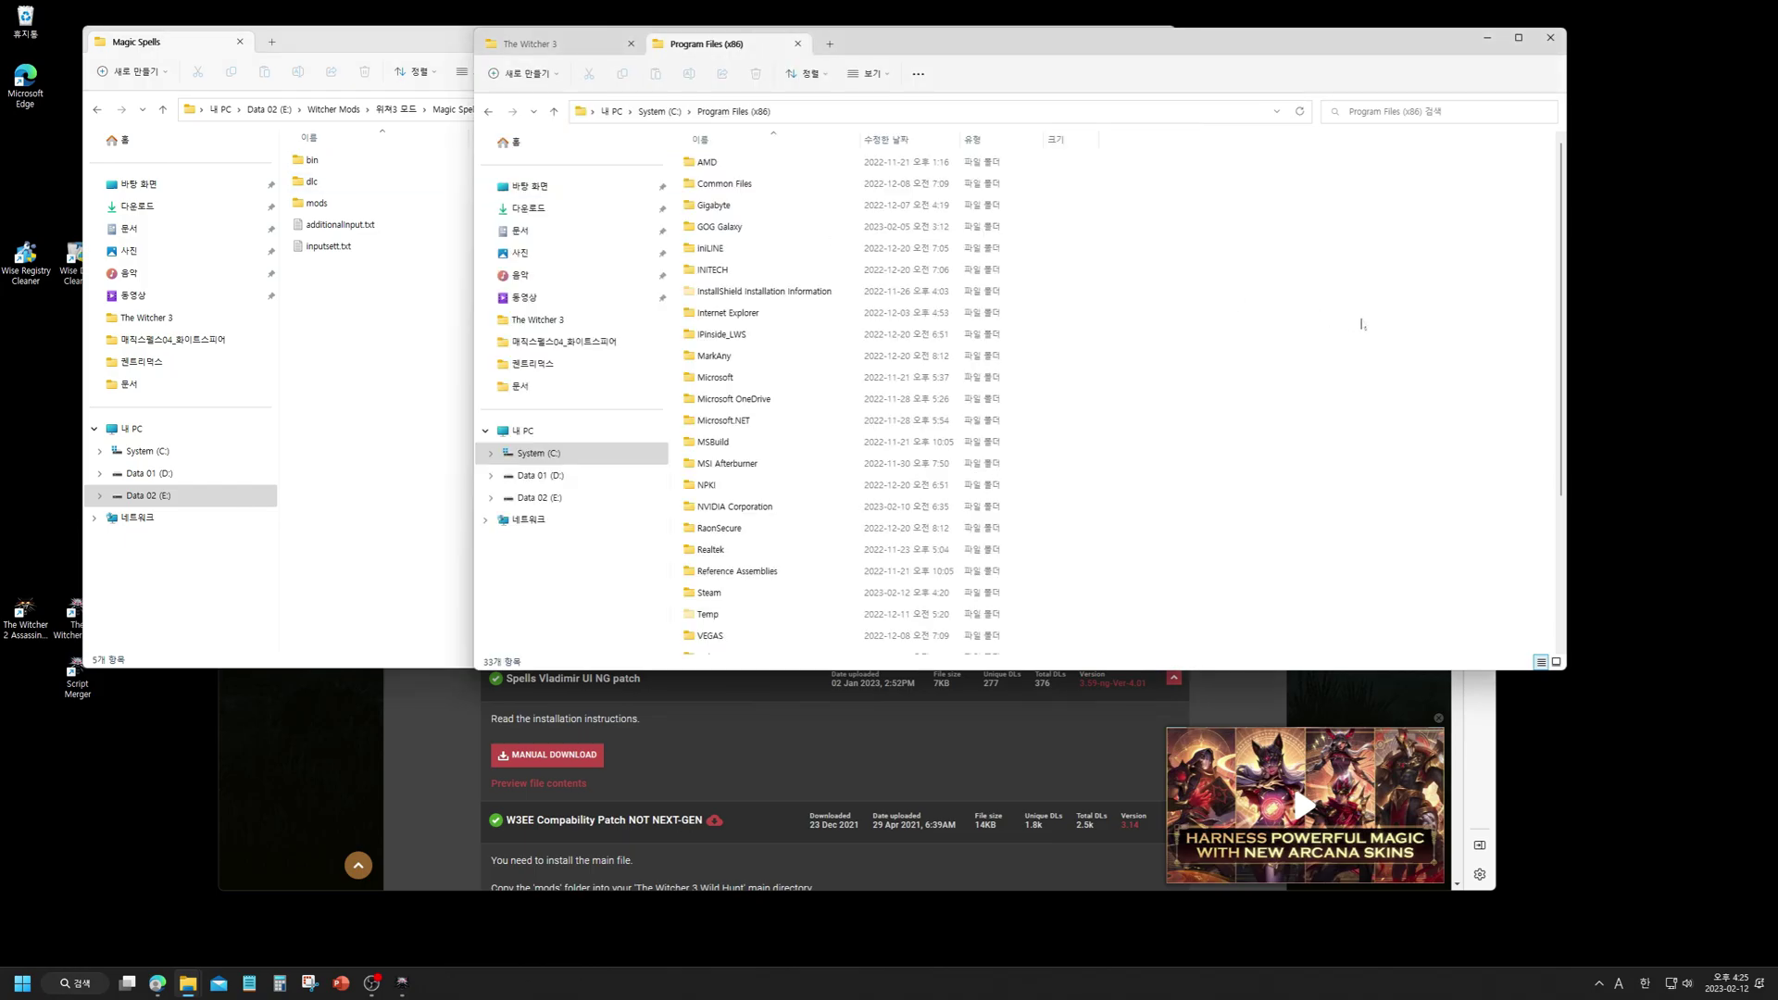
pyautogui.scroll(-4, 886, 336)
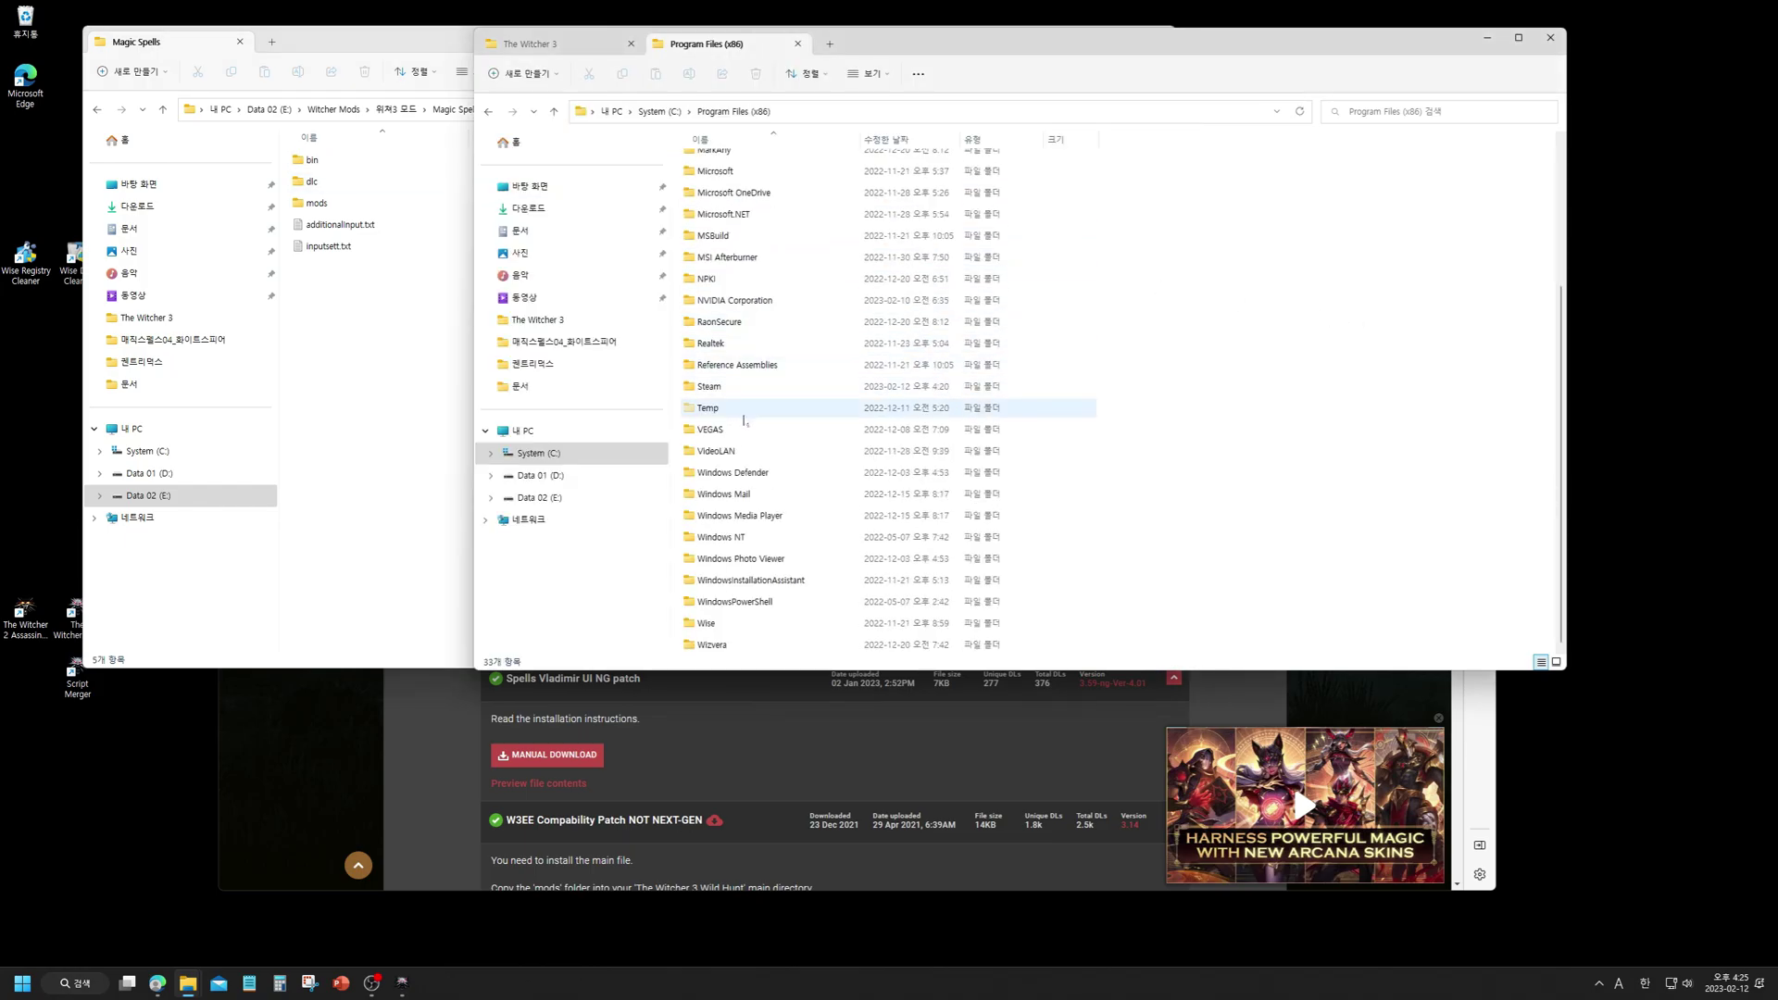
pyautogui.click(738, 389)
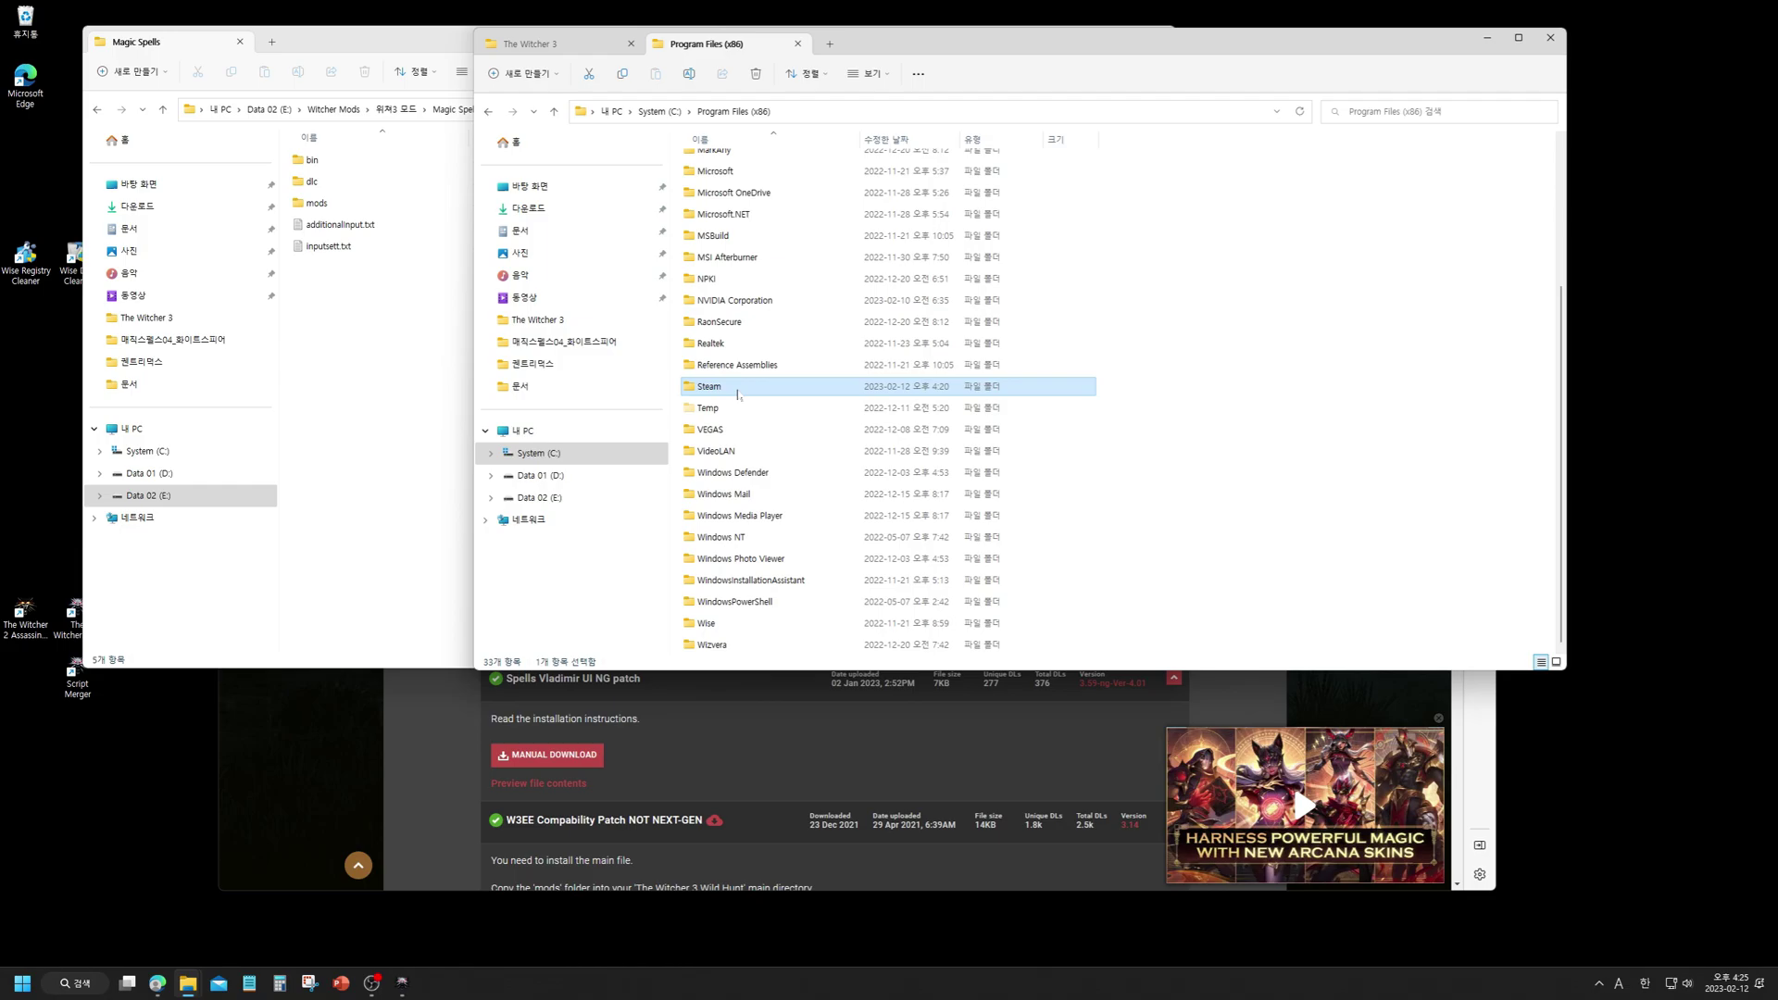
pyautogui.doubleClick(710, 386)
pyautogui.scroll(-1, 739, 396)
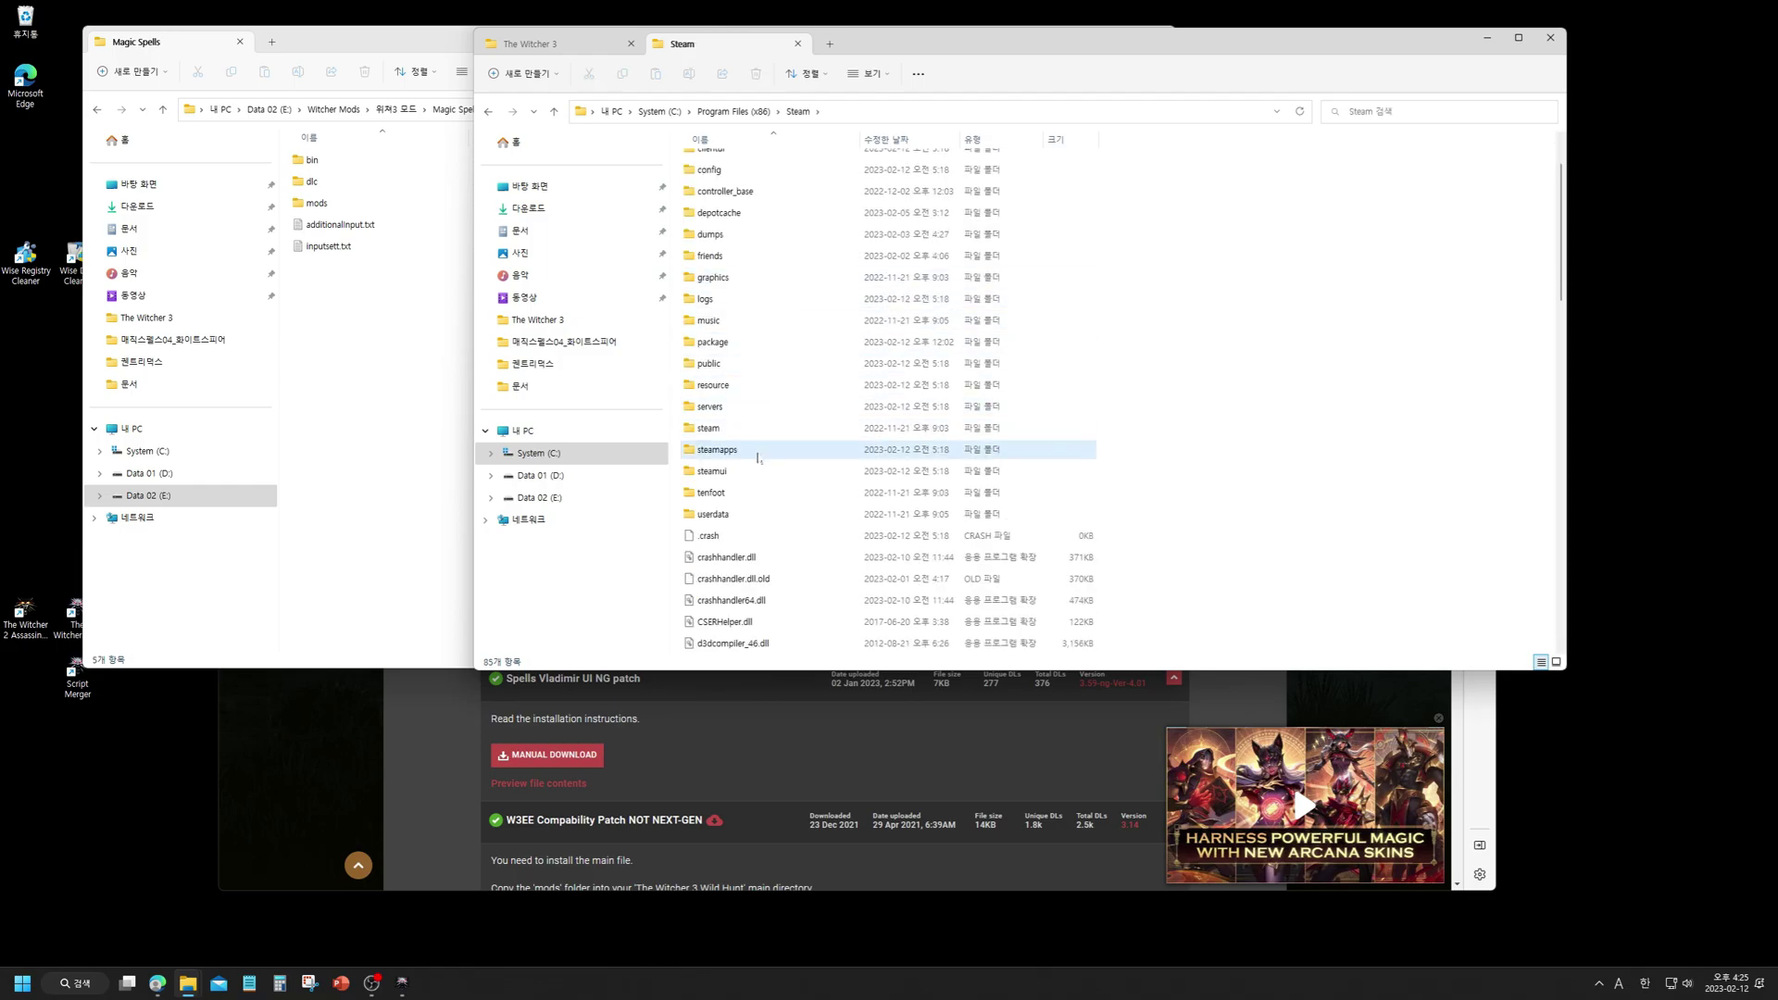
pyautogui.doubleClick(758, 452)
pyautogui.click(743, 163)
pyautogui.doubleClick(742, 163)
pyautogui.doubleClick(743, 227)
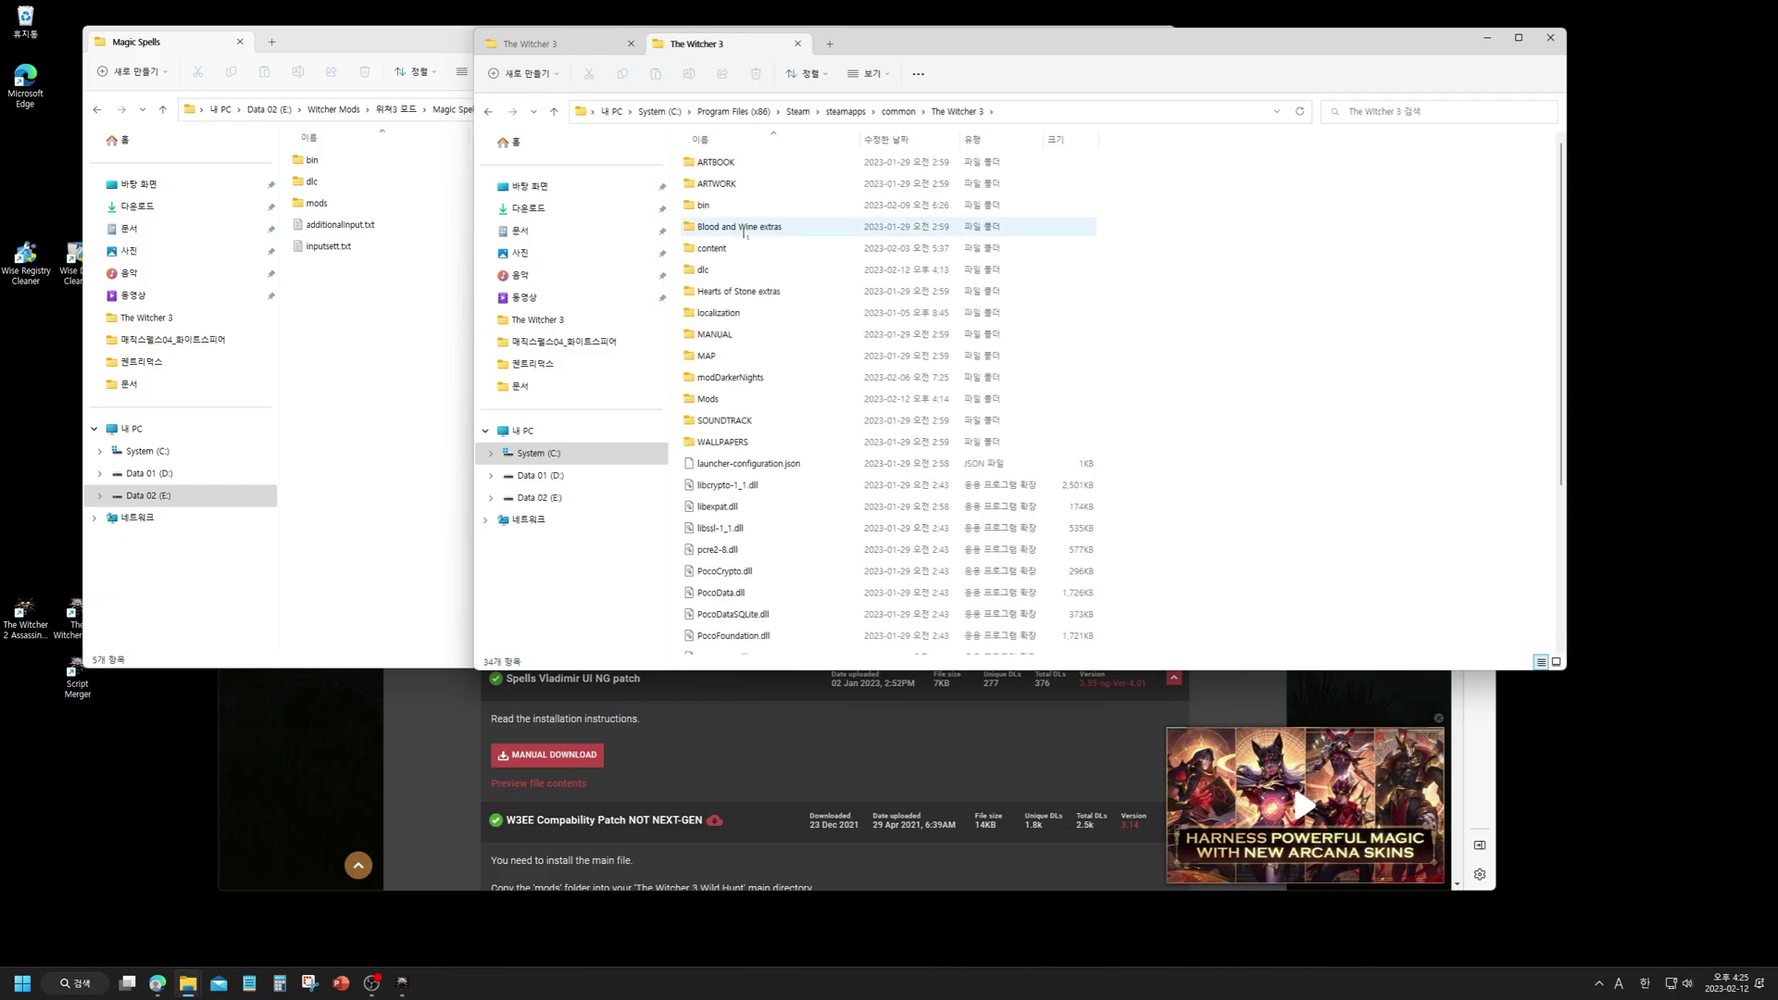
# - Copy the bin, dlc and mods folders from the Magic Spells mod folder into the game's main The Witcher 3 directory
pyautogui.click(1065, 111)
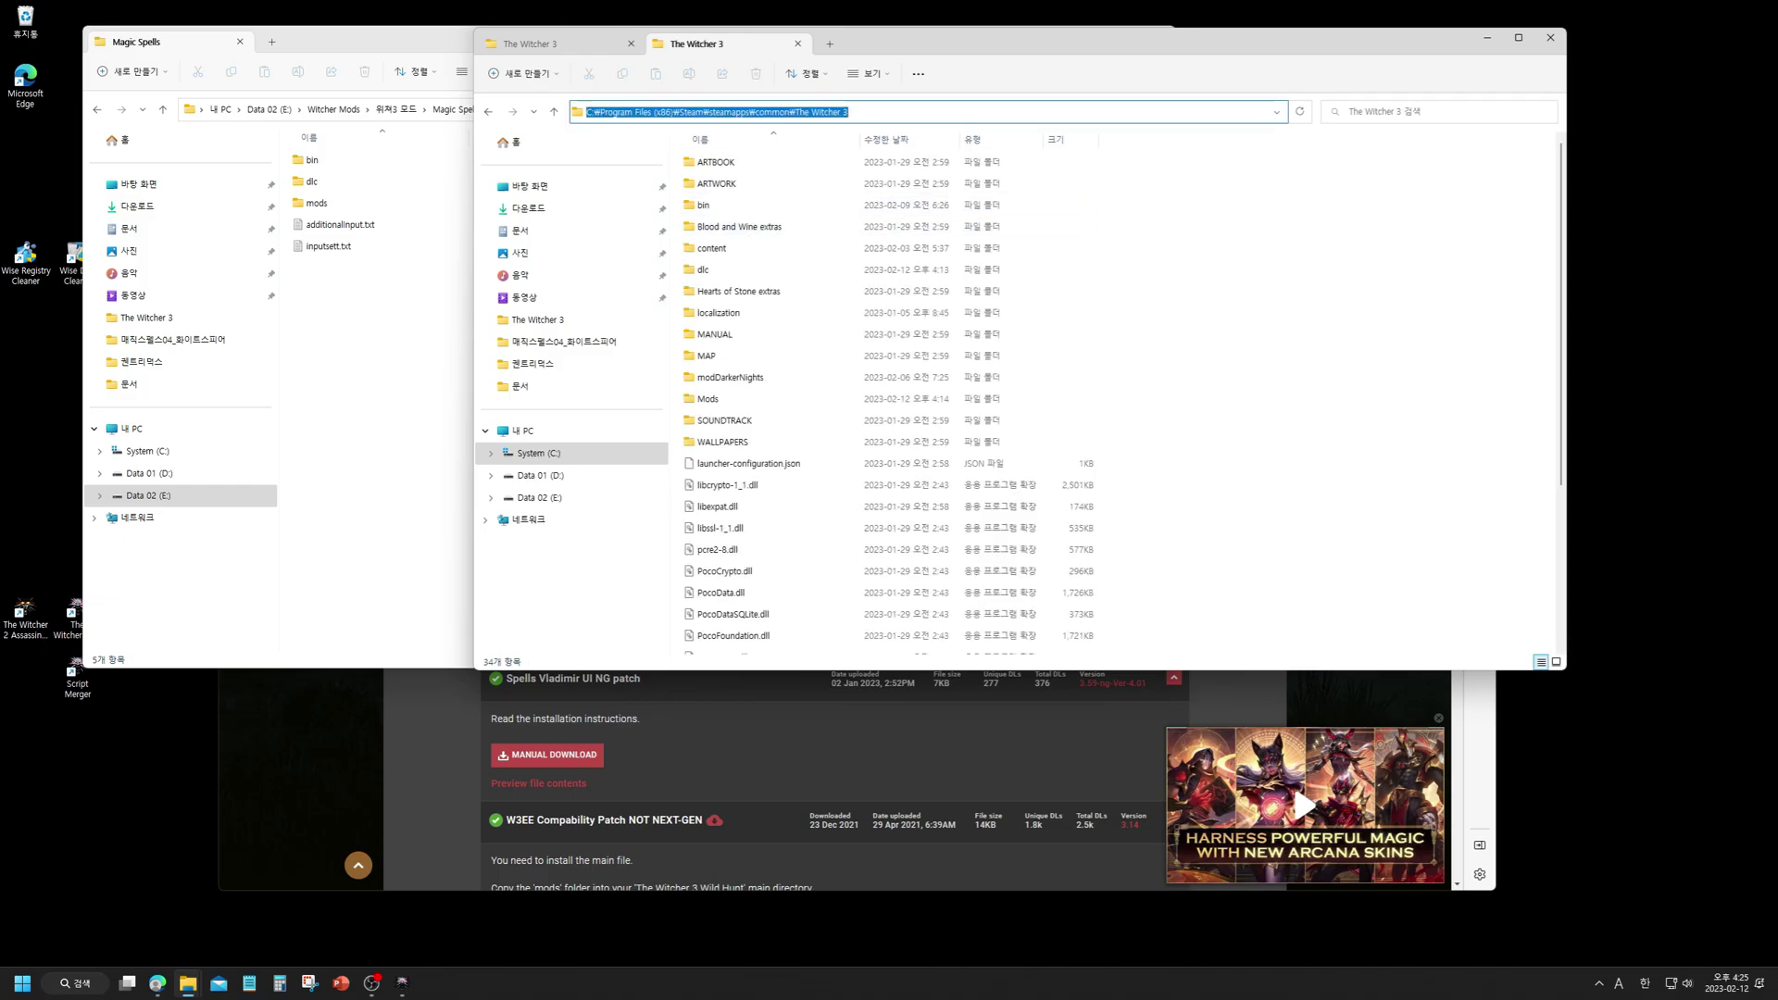
pyautogui.click(1410, 338)
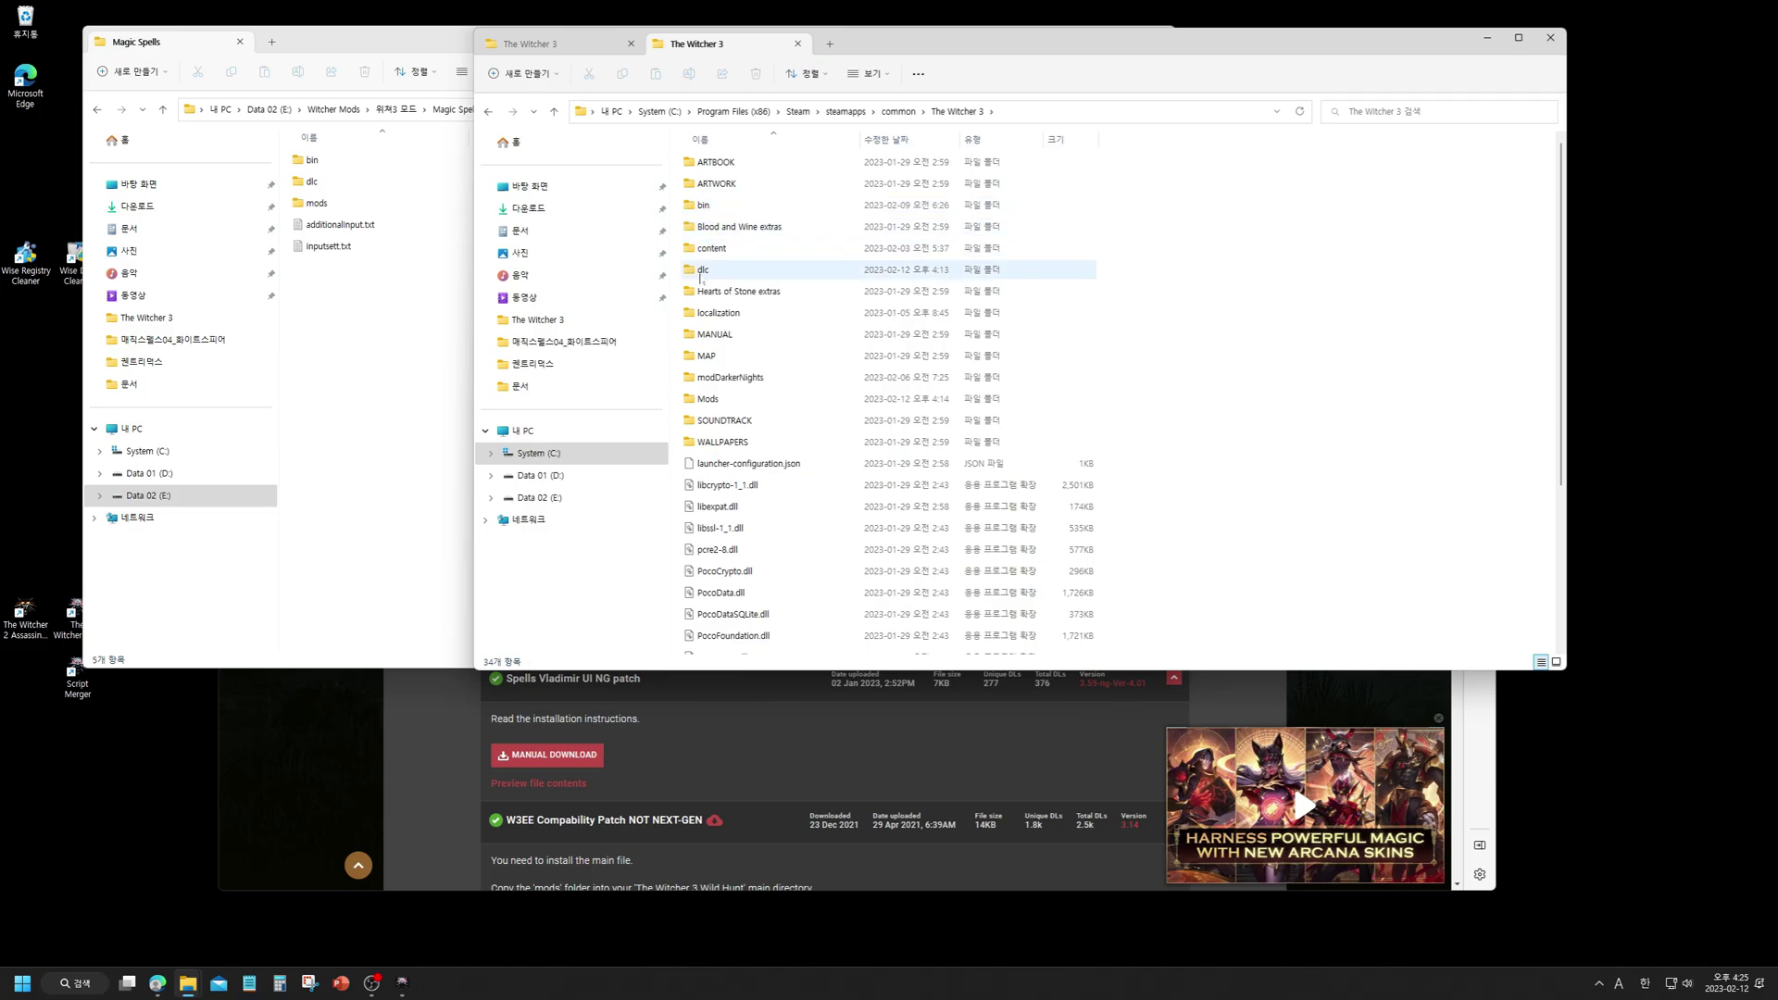
pyautogui.click(364, 341)
pyautogui.click(333, 206)
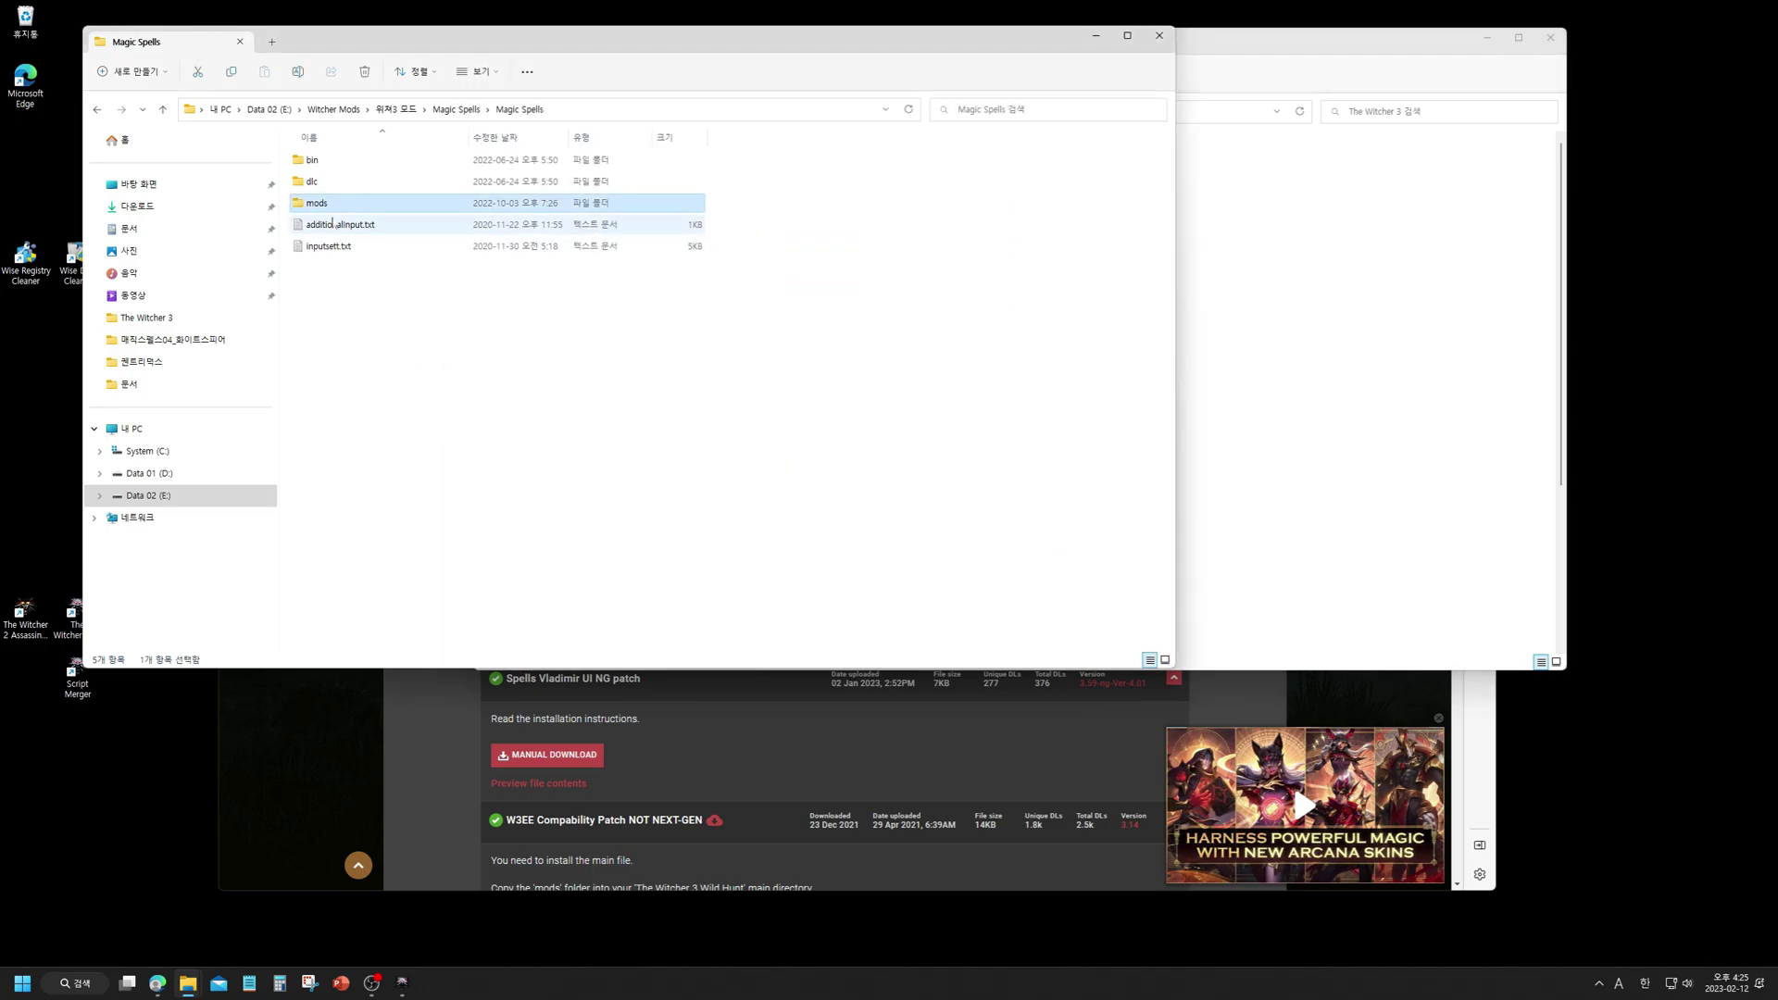
pyautogui.keyDown('shift'); pyautogui.click(321, 163); pyautogui.keyUp('shift')
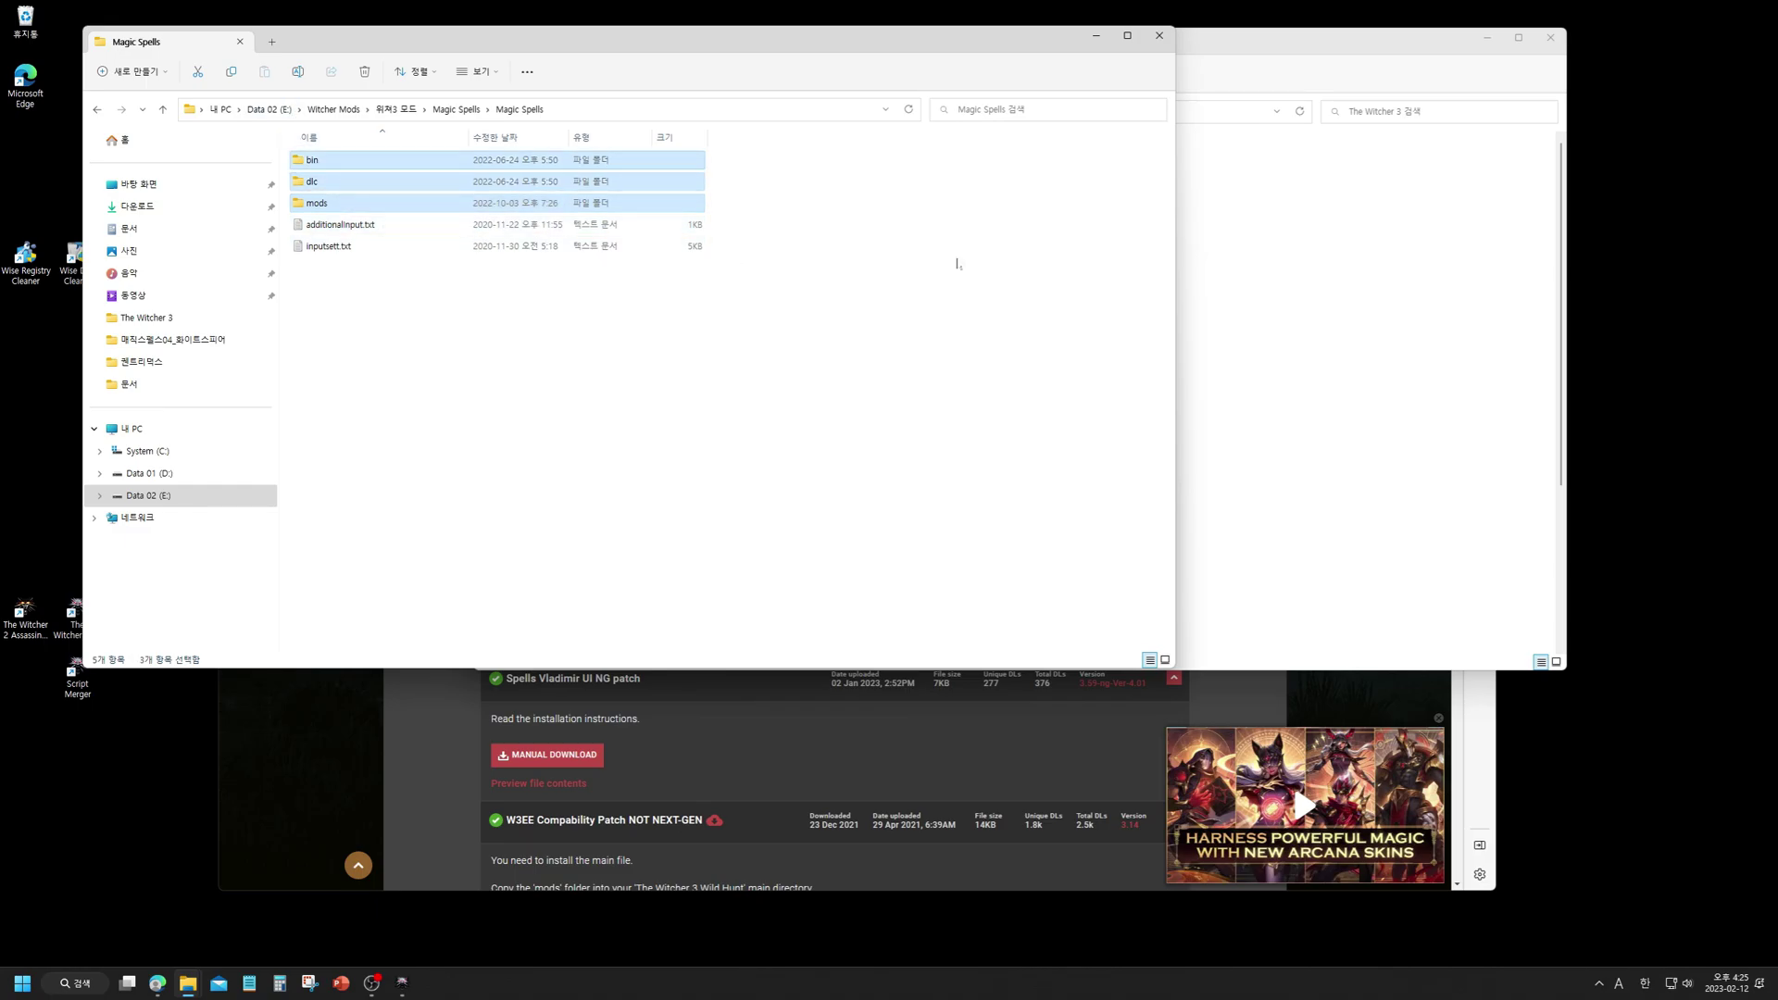
pyautogui.click(1377, 360)
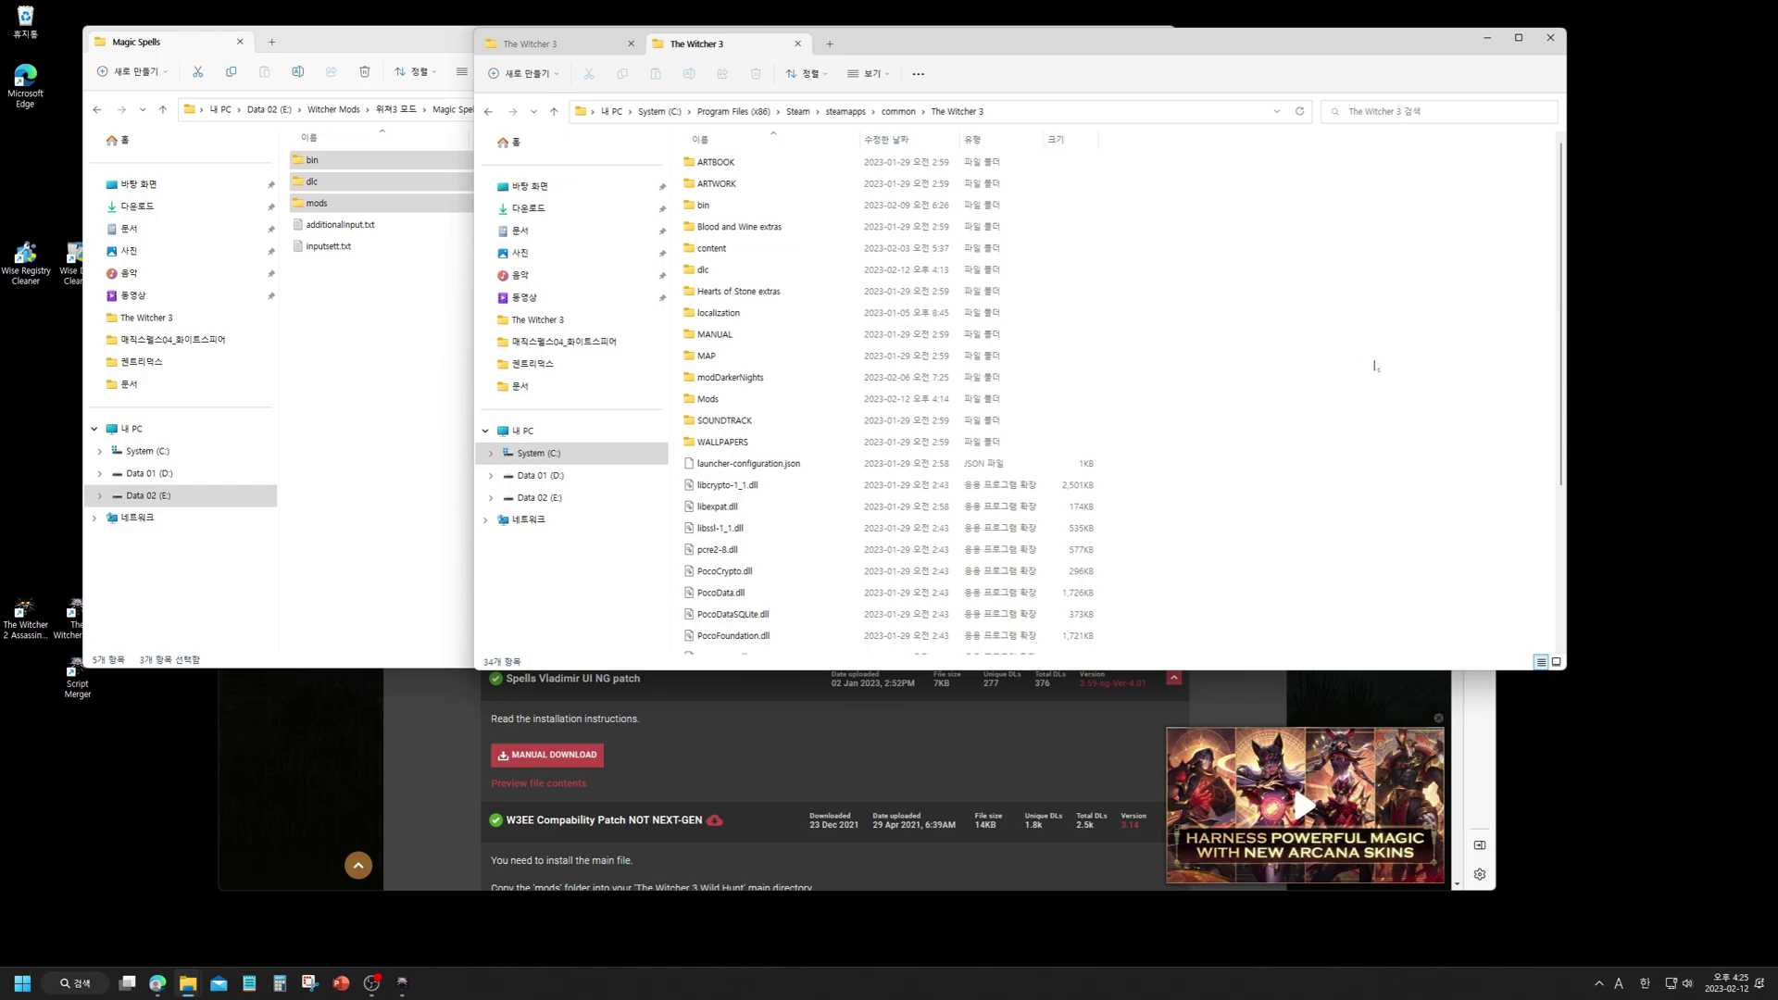
pyautogui.hotkey('ctrl', 'v')
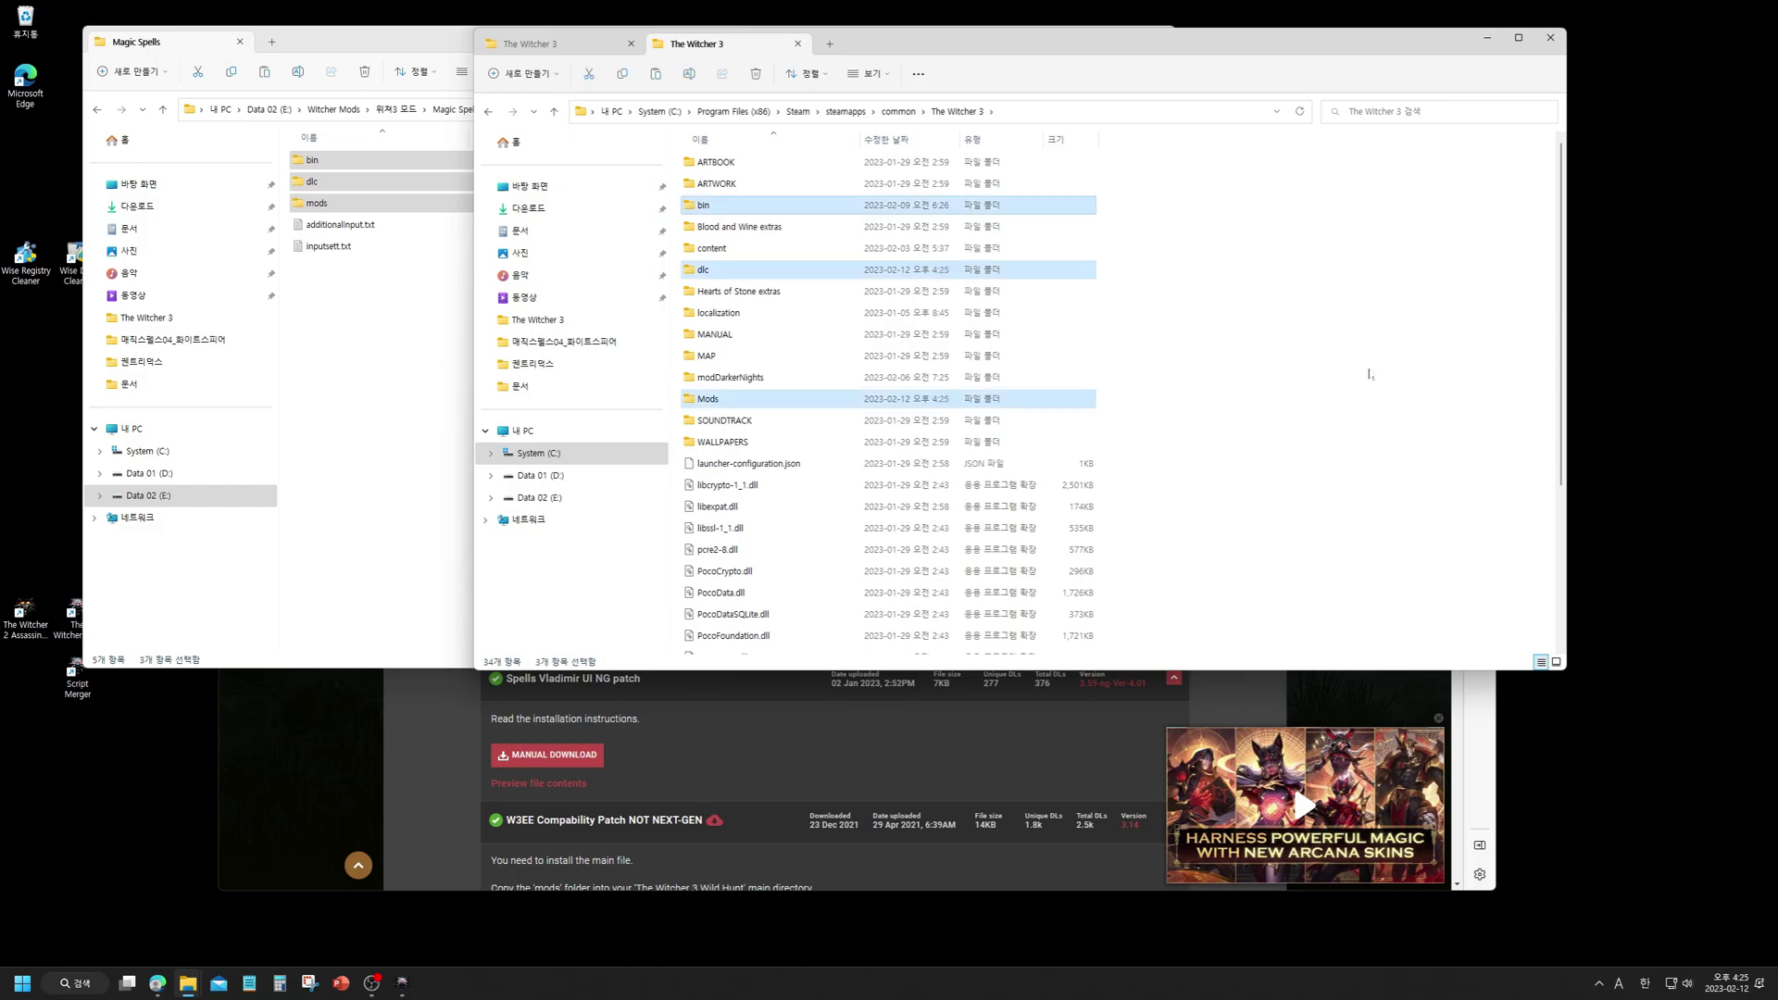
# - Switch to the Documents\The Witcher 3 folder and check its full path
pyautogui.click(572, 44)
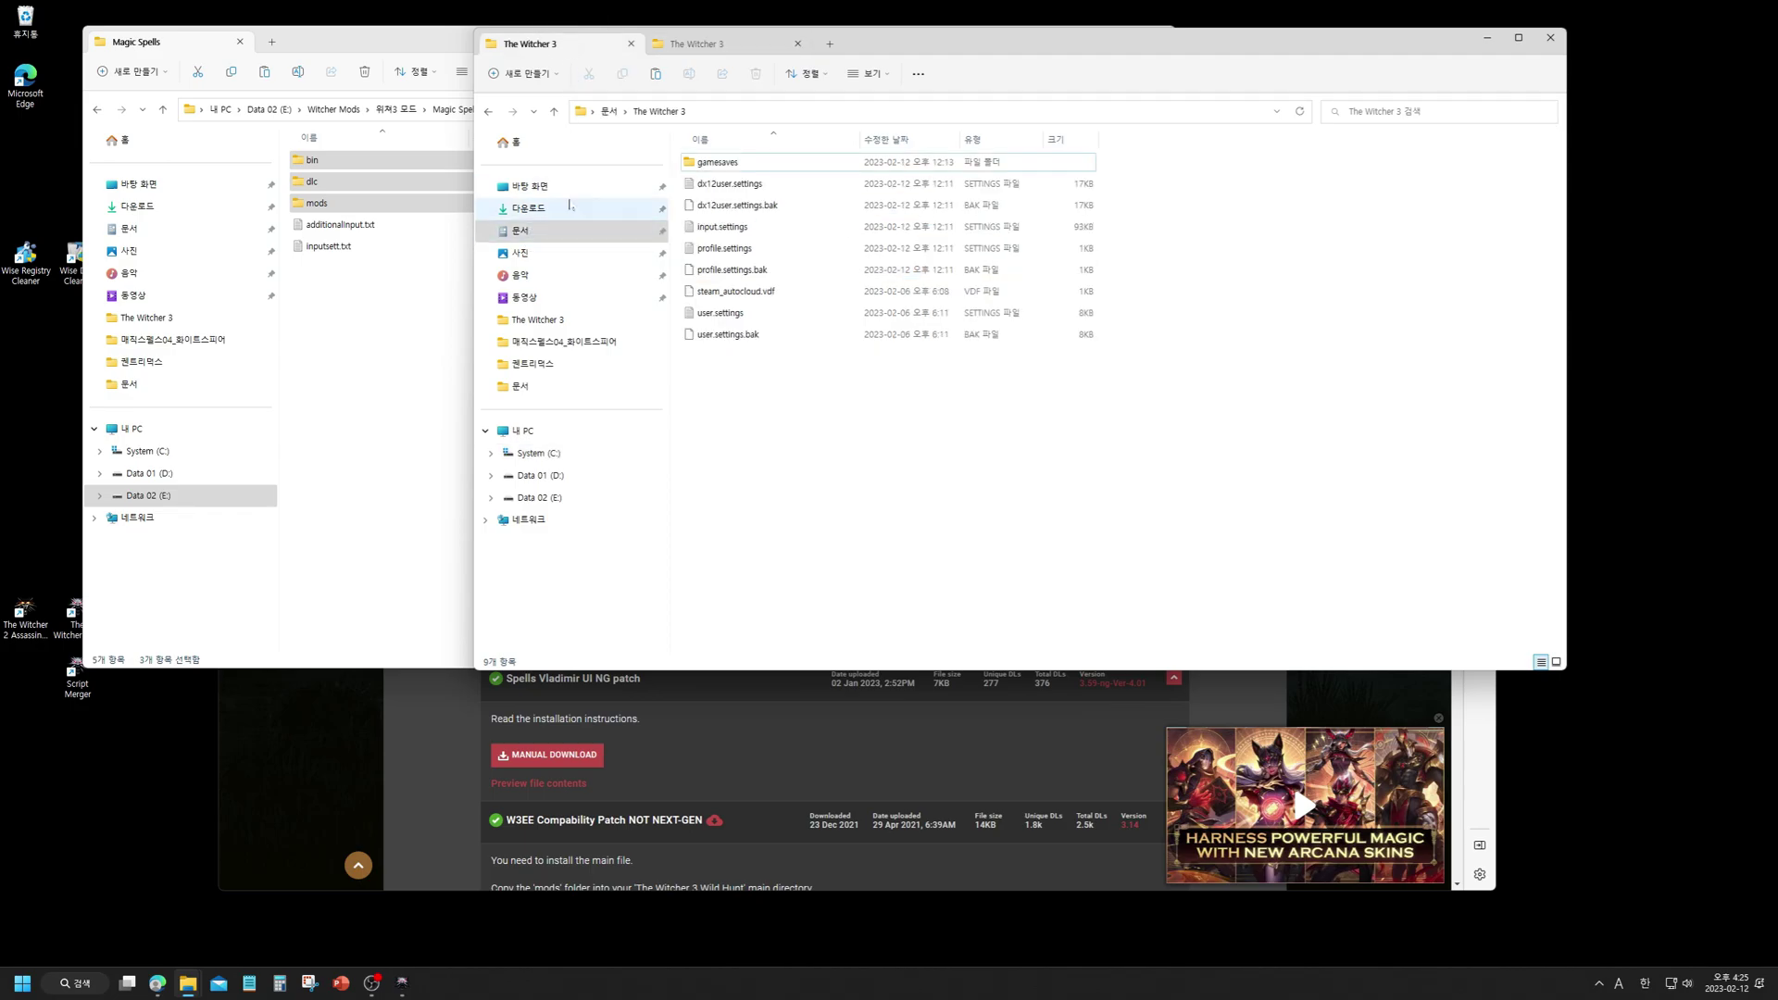
pyautogui.click(698, 115)
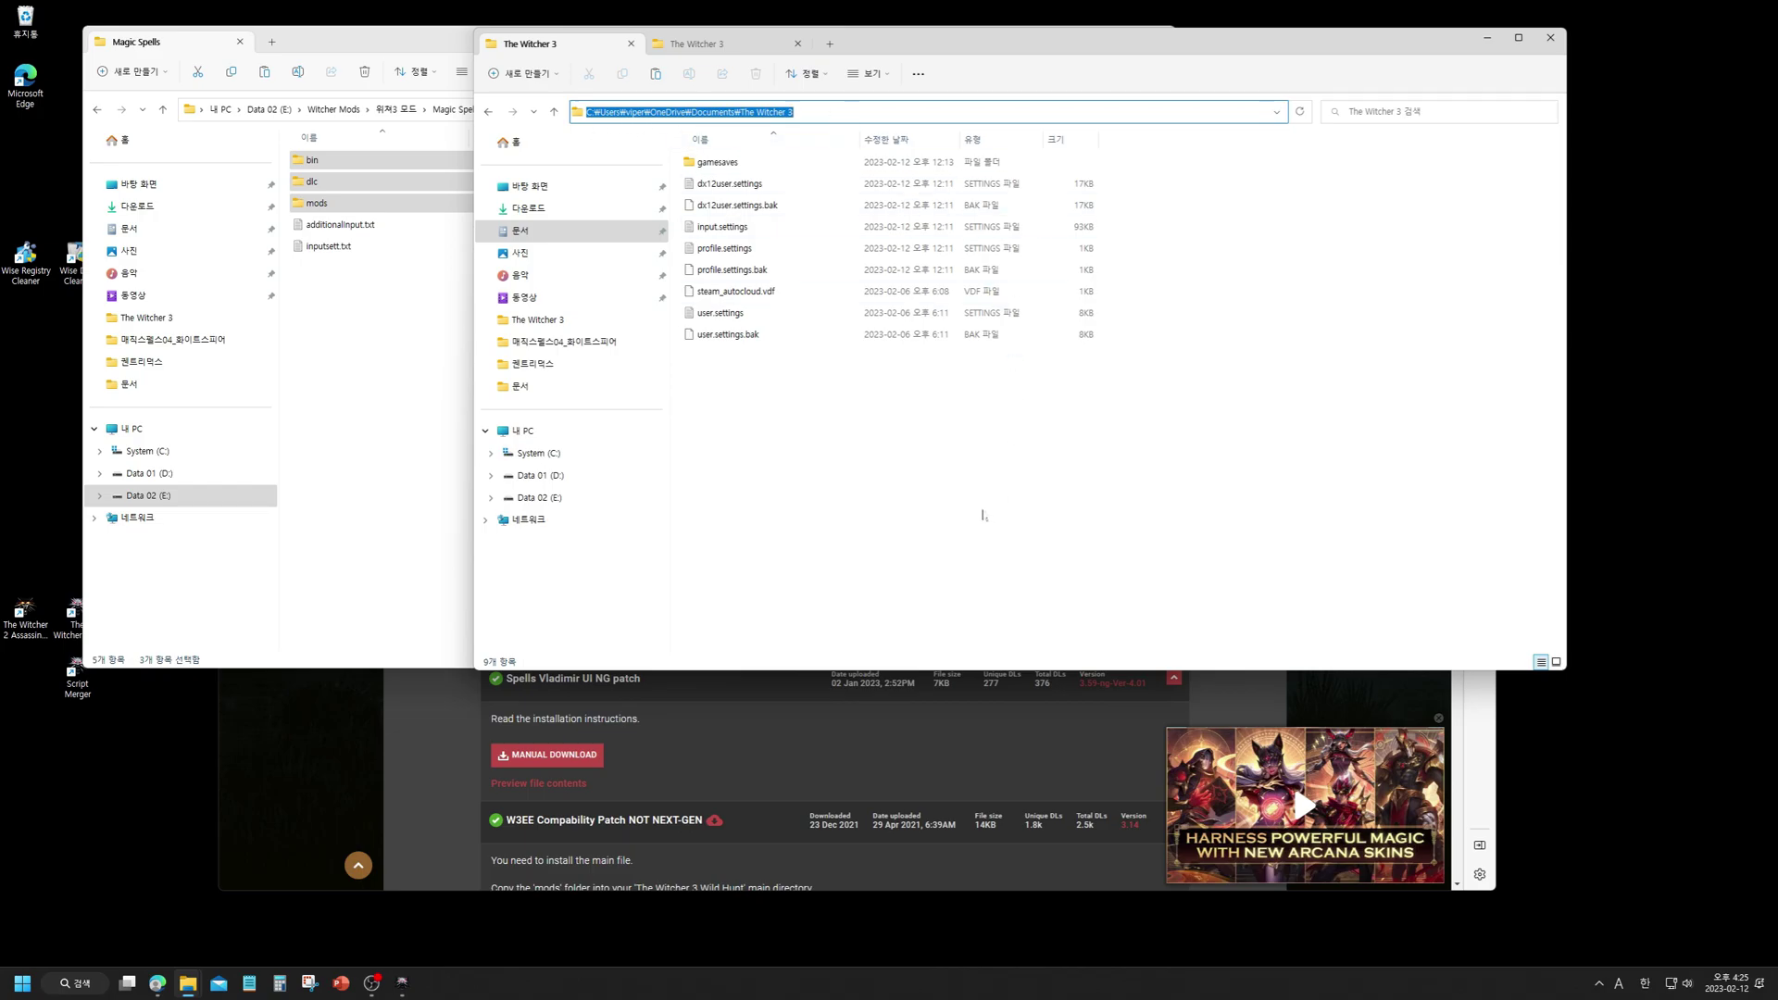
pyautogui.click(330, 335)
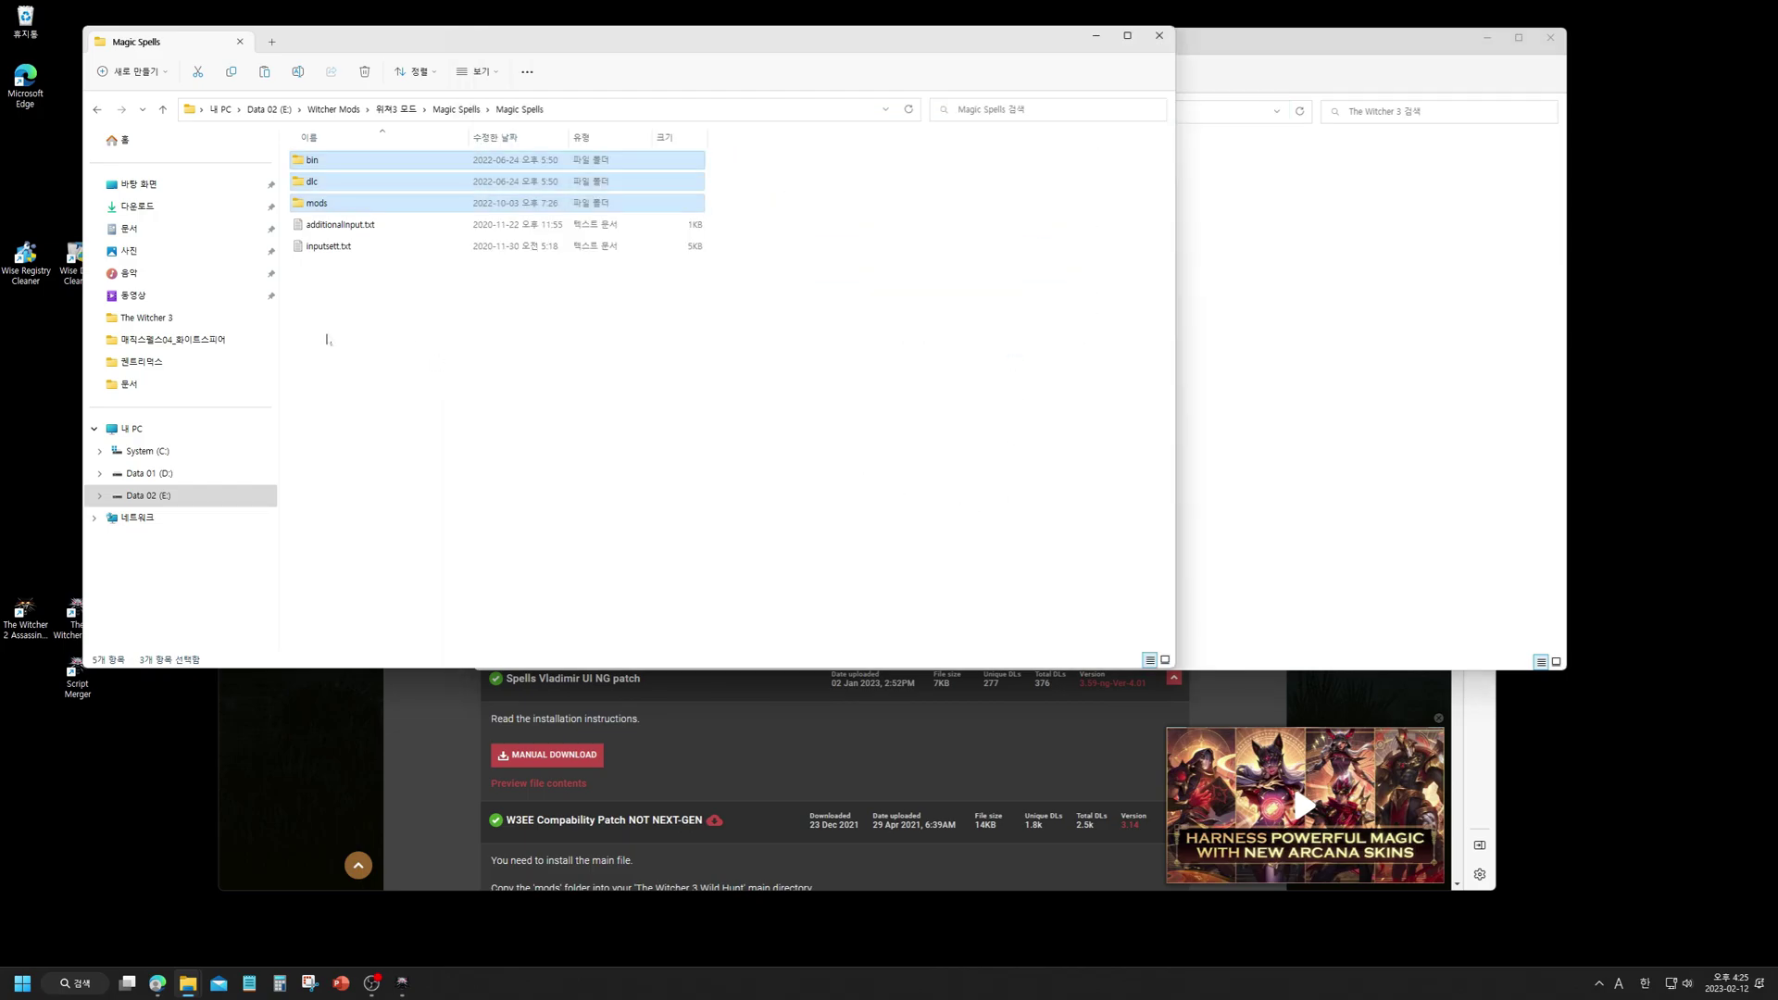
# - Open inputsett.txt from the mod folder and highlight all key bindings from the [Diving] section to the last line, then minimize the file
pyautogui.click(341, 248)
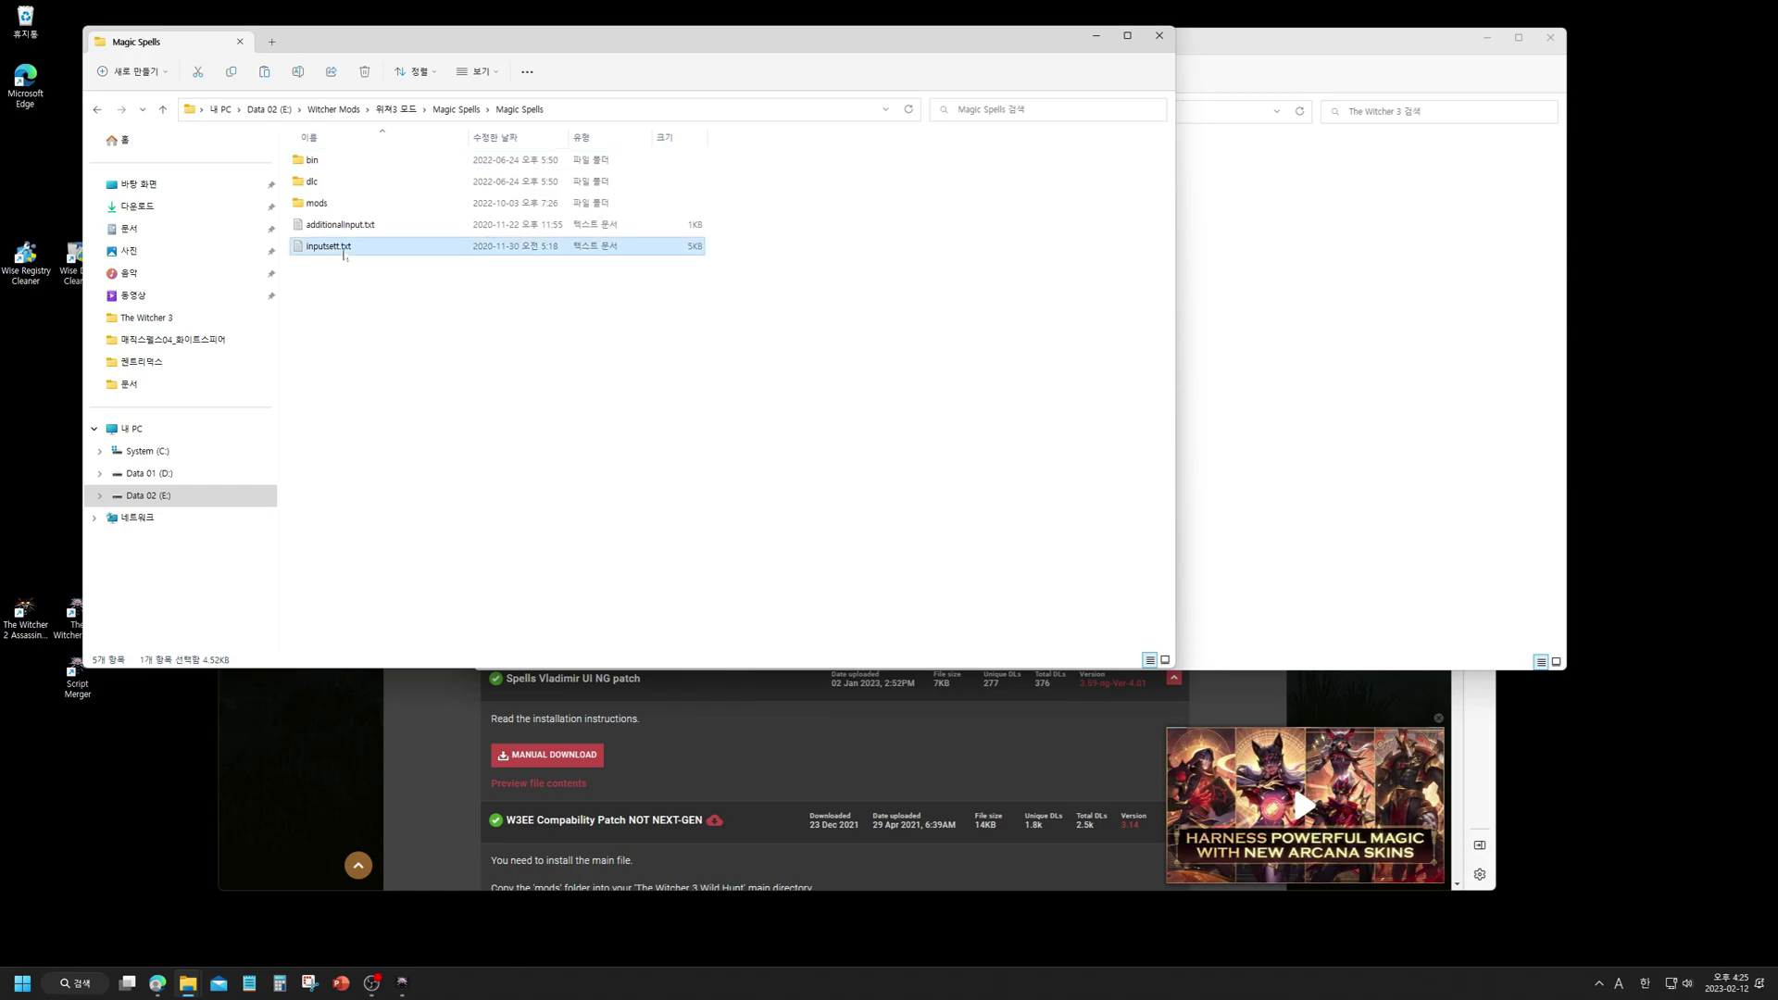
pyautogui.doubleClick(343, 249)
pyautogui.click(465, 369)
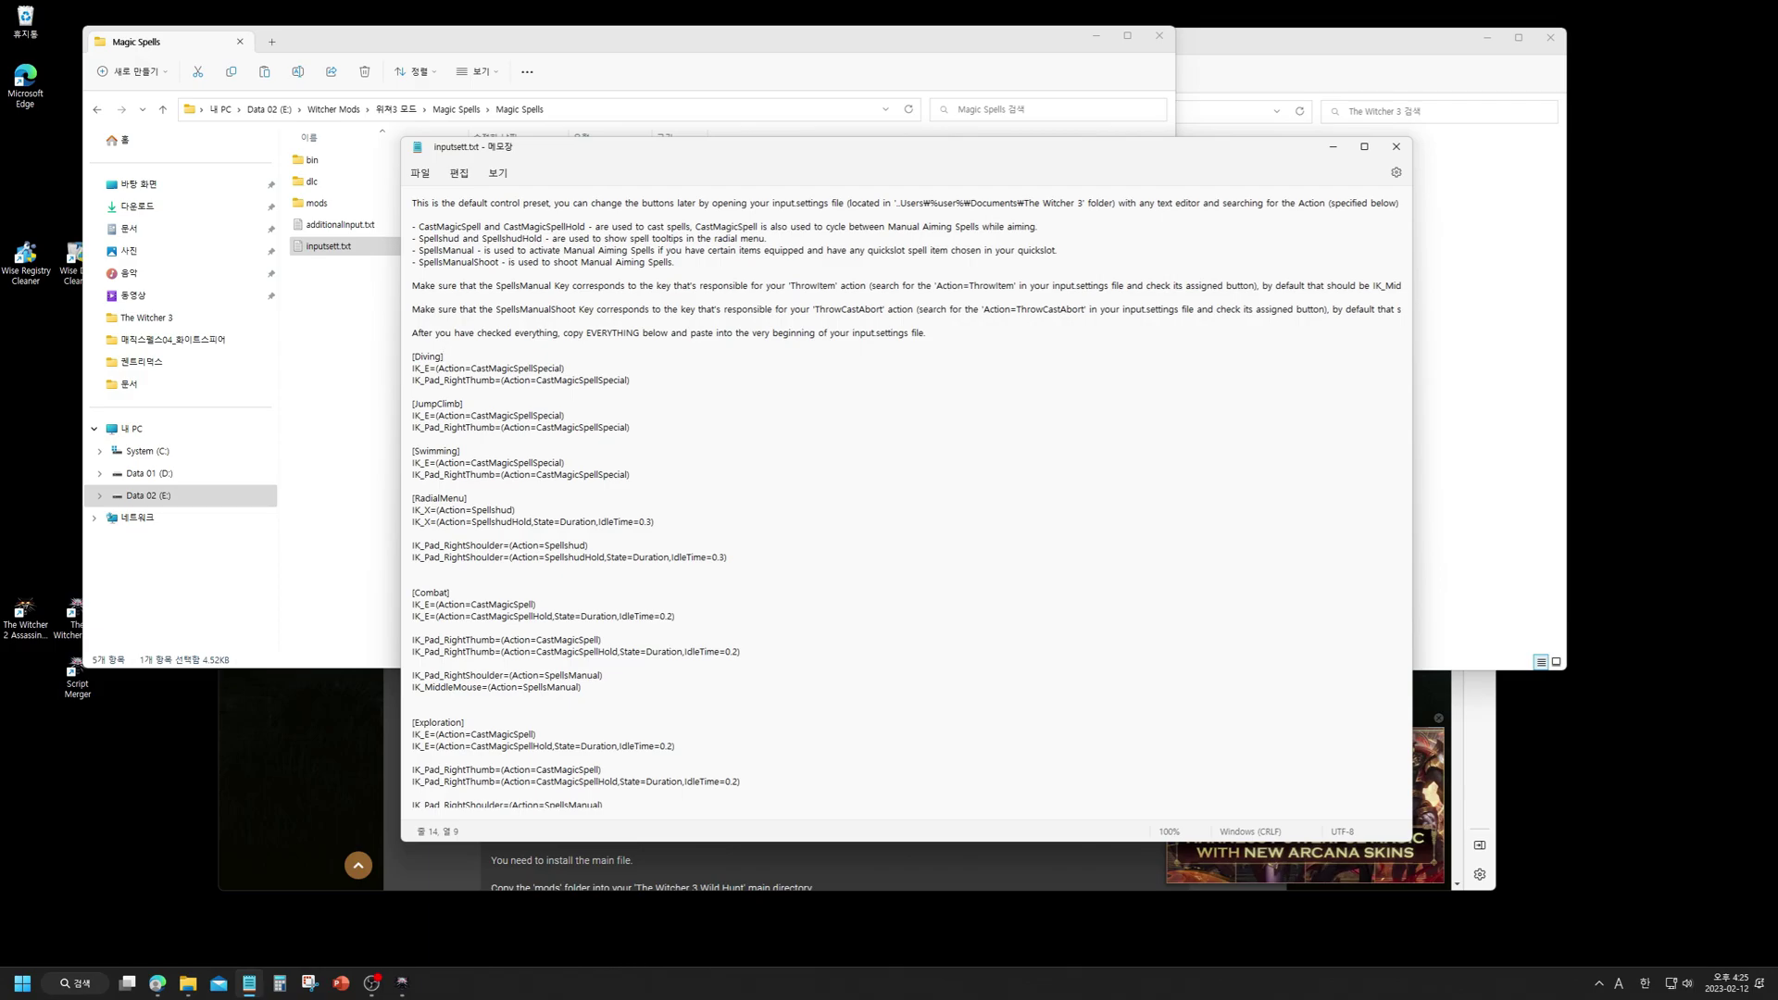
pyautogui.hotkey('shift', 'Down')
pyautogui.hotkey('shift', 'Down')
pyautogui.hotkey('shift', 'Down')
pyautogui.hotkey('shift', 'Down')
pyautogui.hotkey('shift', 'Down')
pyautogui.hotkey('shift', 'Down')
pyautogui.hotkey('shift', 'Down')
pyautogui.hotkey('shift', 'Down')
pyautogui.hotkey('shift', 'Down')
pyautogui.hotkey('shift', 'Down')
pyautogui.hotkey('shift', 'Down')
pyautogui.hotkey('shift', 'Down')
pyautogui.hotkey('shift', 'Down')
pyautogui.hotkey('shift', 'Down')
pyautogui.hotkey('shift', 'Down')
pyautogui.hotkey('shift', 'Down')
pyautogui.hotkey('shift', 'Down')
pyautogui.hotkey('shift', 'Down')
pyautogui.hotkey('shift', 'Down')
pyautogui.hotkey('shift', 'Down')
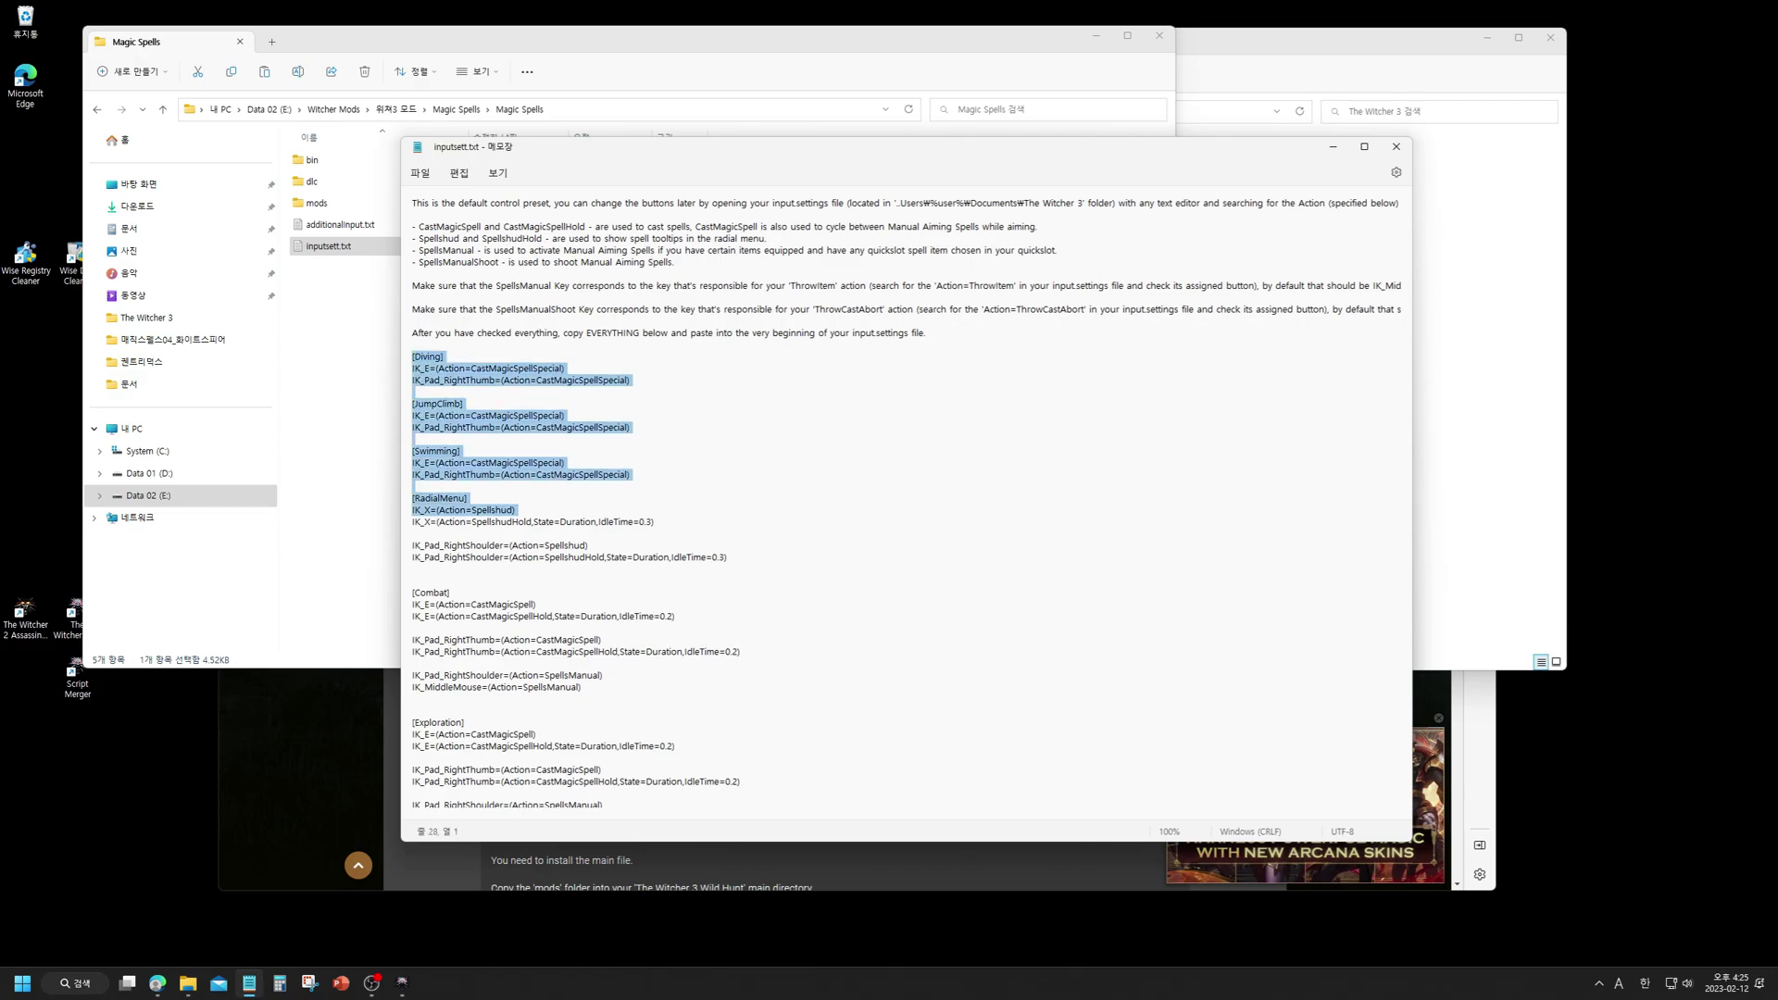
pyautogui.hotkey('shift', 'Down')
pyautogui.hotkey('shift', 'Down')
pyautogui.hotkey('shift', 'Down')
pyautogui.hotkey('shift', 'Down')
pyautogui.hotkey('shift', 'Down')
pyautogui.hotkey('shift', 'Down')
pyautogui.hotkey('shift', 'Down')
pyautogui.hotkey('shift', 'Down')
pyautogui.hotkey('shift', 'Down')
pyautogui.hotkey('shift', 'Down')
pyautogui.hotkey('shift', 'Down')
pyautogui.hotkey('shift', 'Down')
pyautogui.hotkey('shift', 'Down')
pyautogui.hotkey('shift', 'Down')
pyautogui.hotkey('shift', 'Down')
pyautogui.hotkey('shift', 'Down')
pyautogui.hotkey('shift', 'Down')
pyautogui.hotkey('shift', 'Down')
pyautogui.hotkey('shift', 'Down')
pyautogui.hotkey('shift', 'Down')
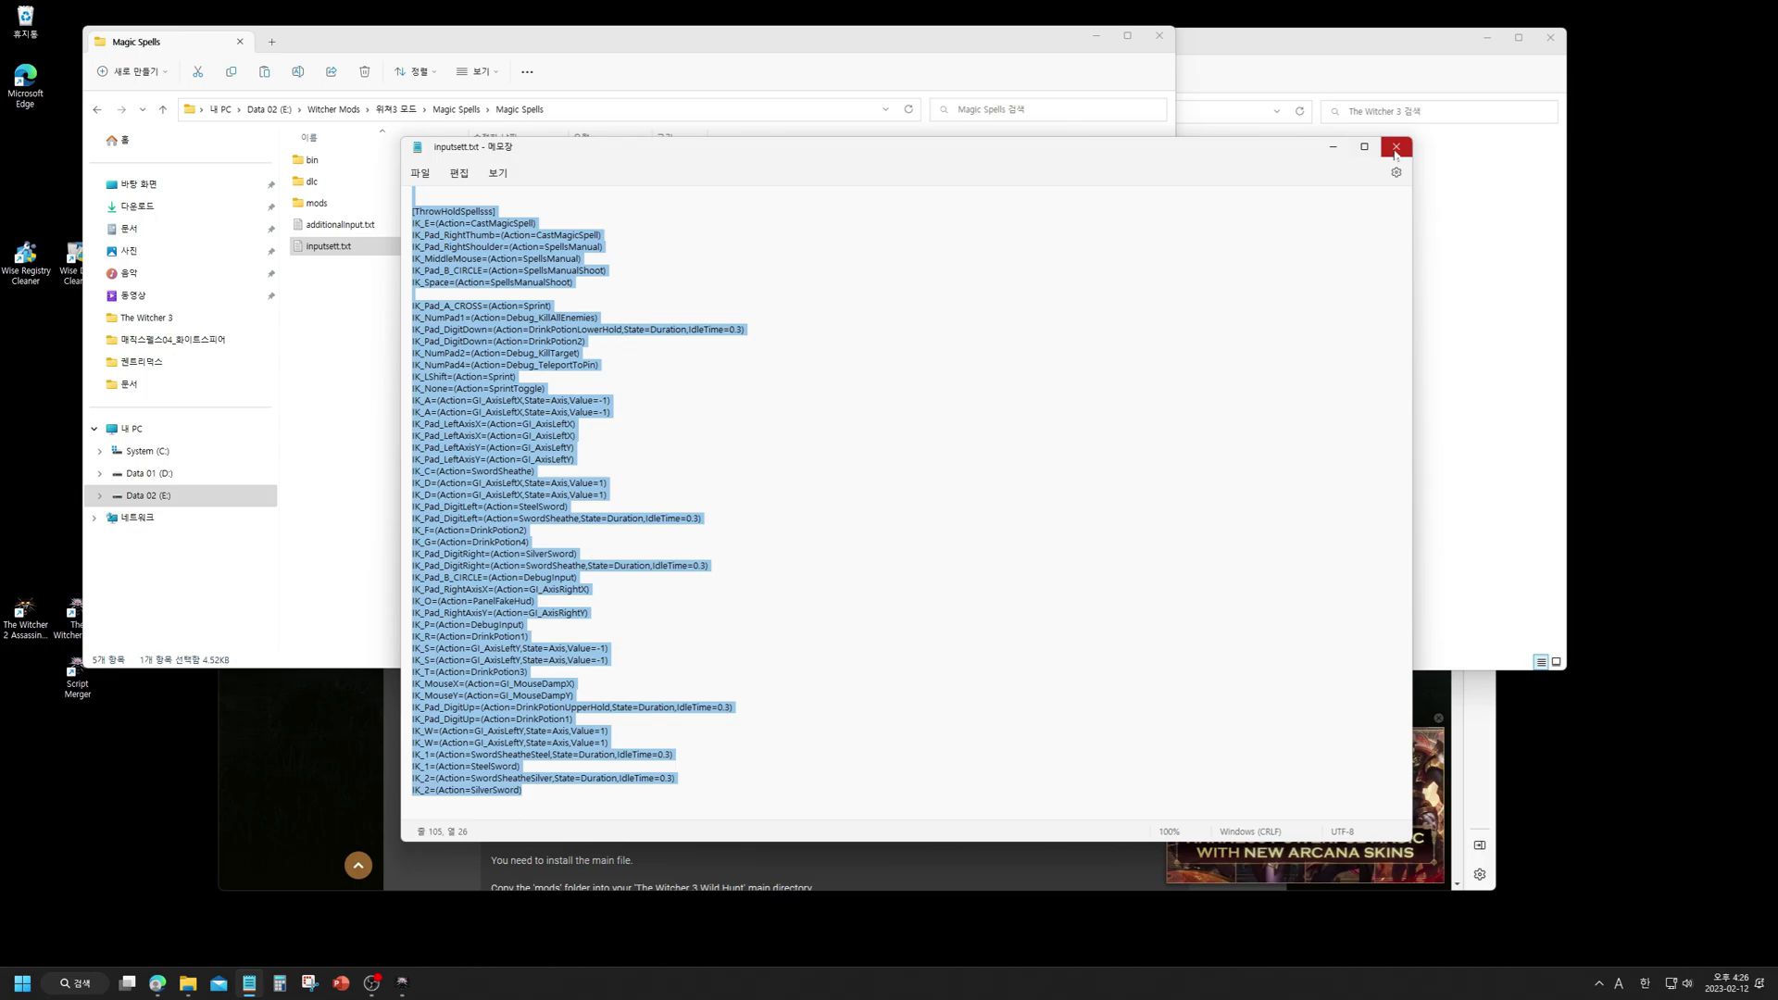
pyautogui.scroll(18, 907, 500)
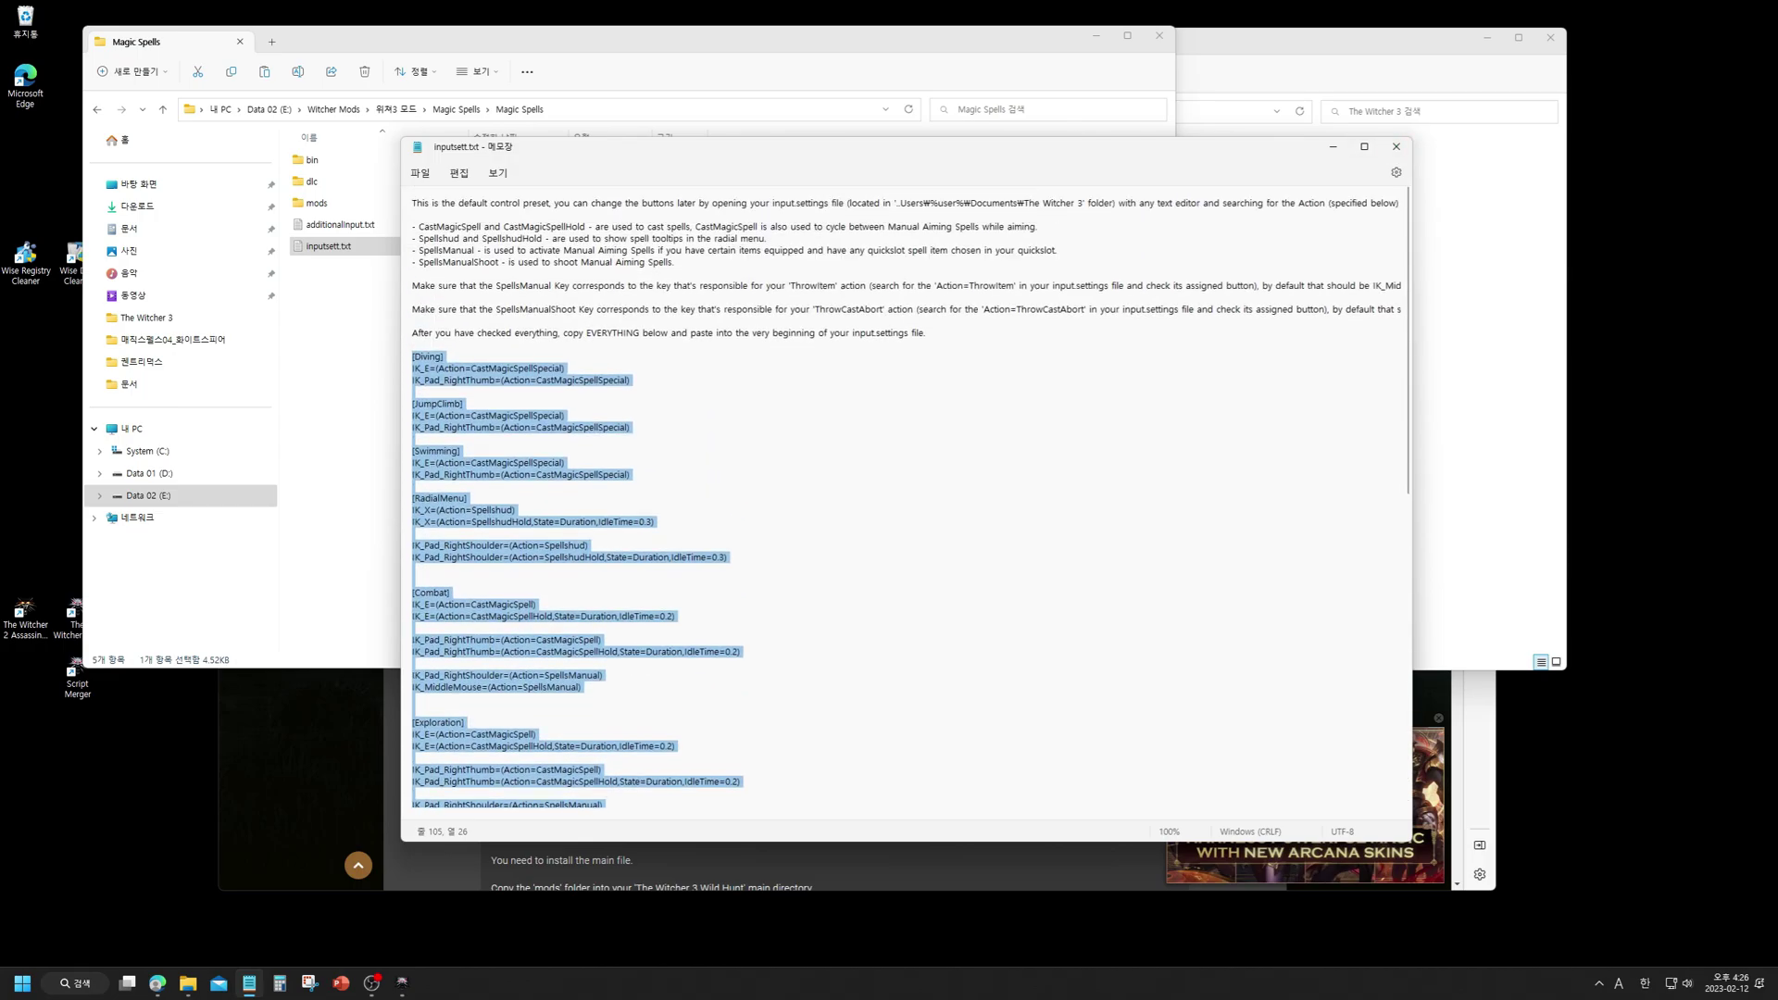
pyautogui.scroll(-18, 908, 500)
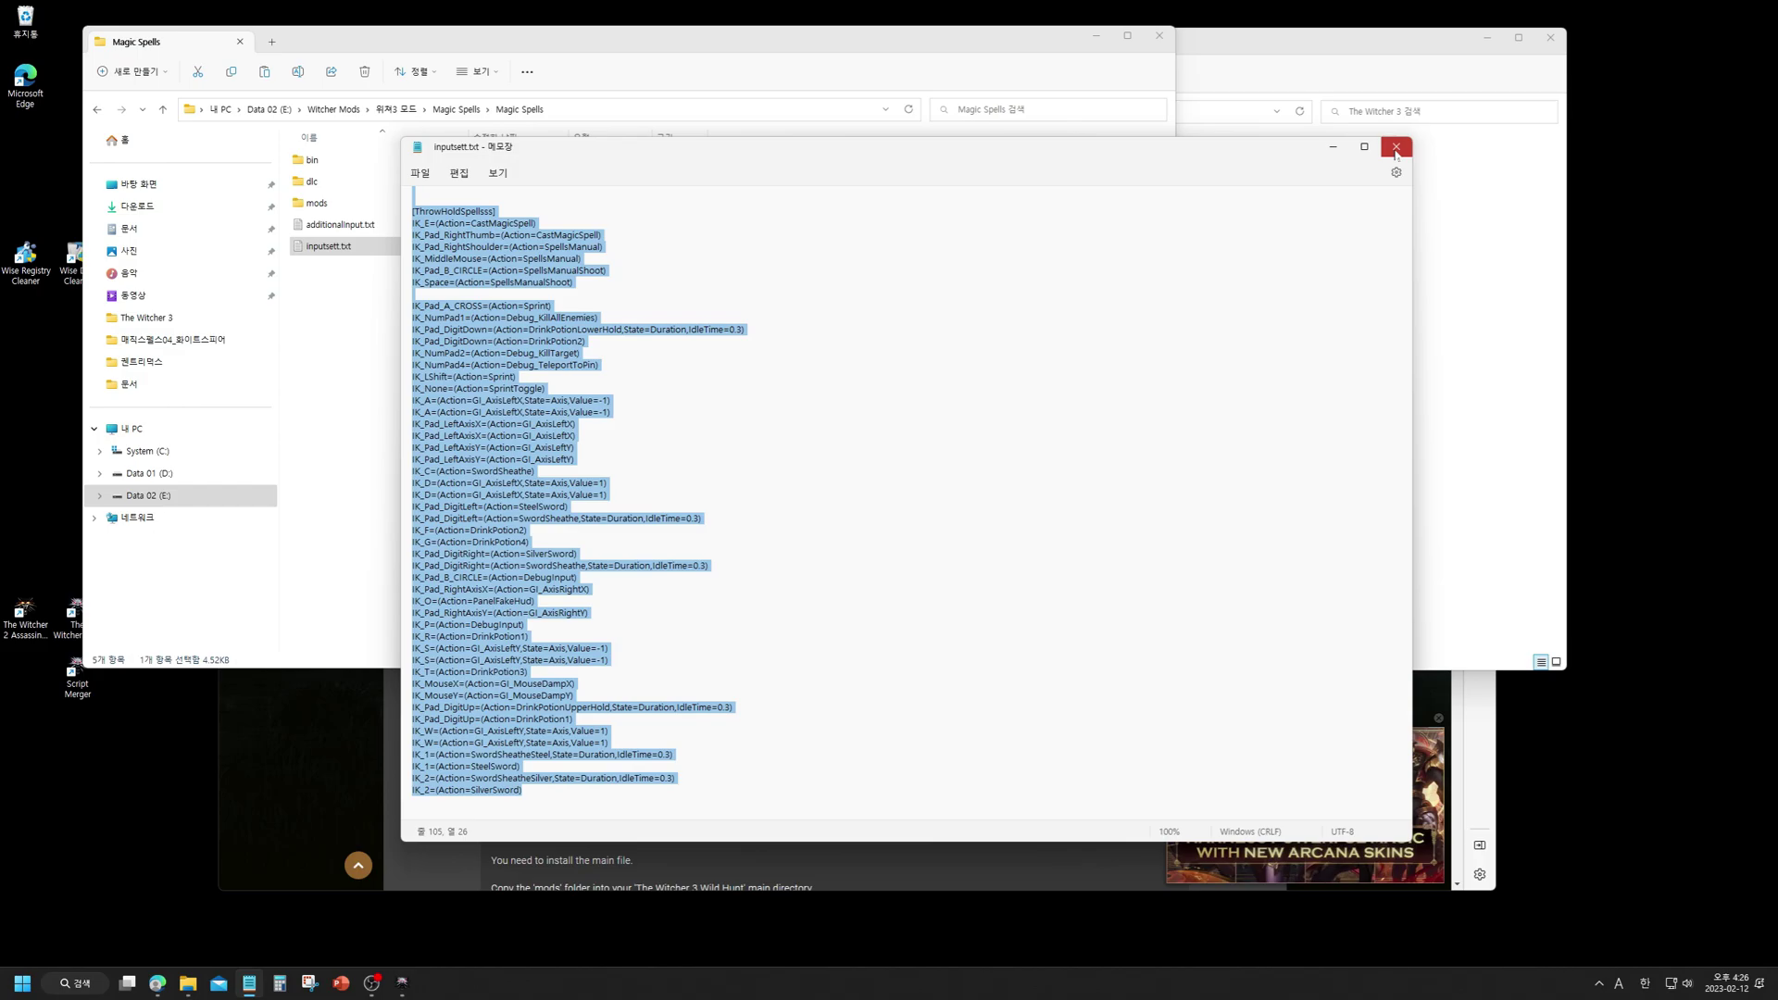
pyautogui.moveTo(1261, 153); pyautogui.dragTo(1094, 158)
pyautogui.click(389, 392)
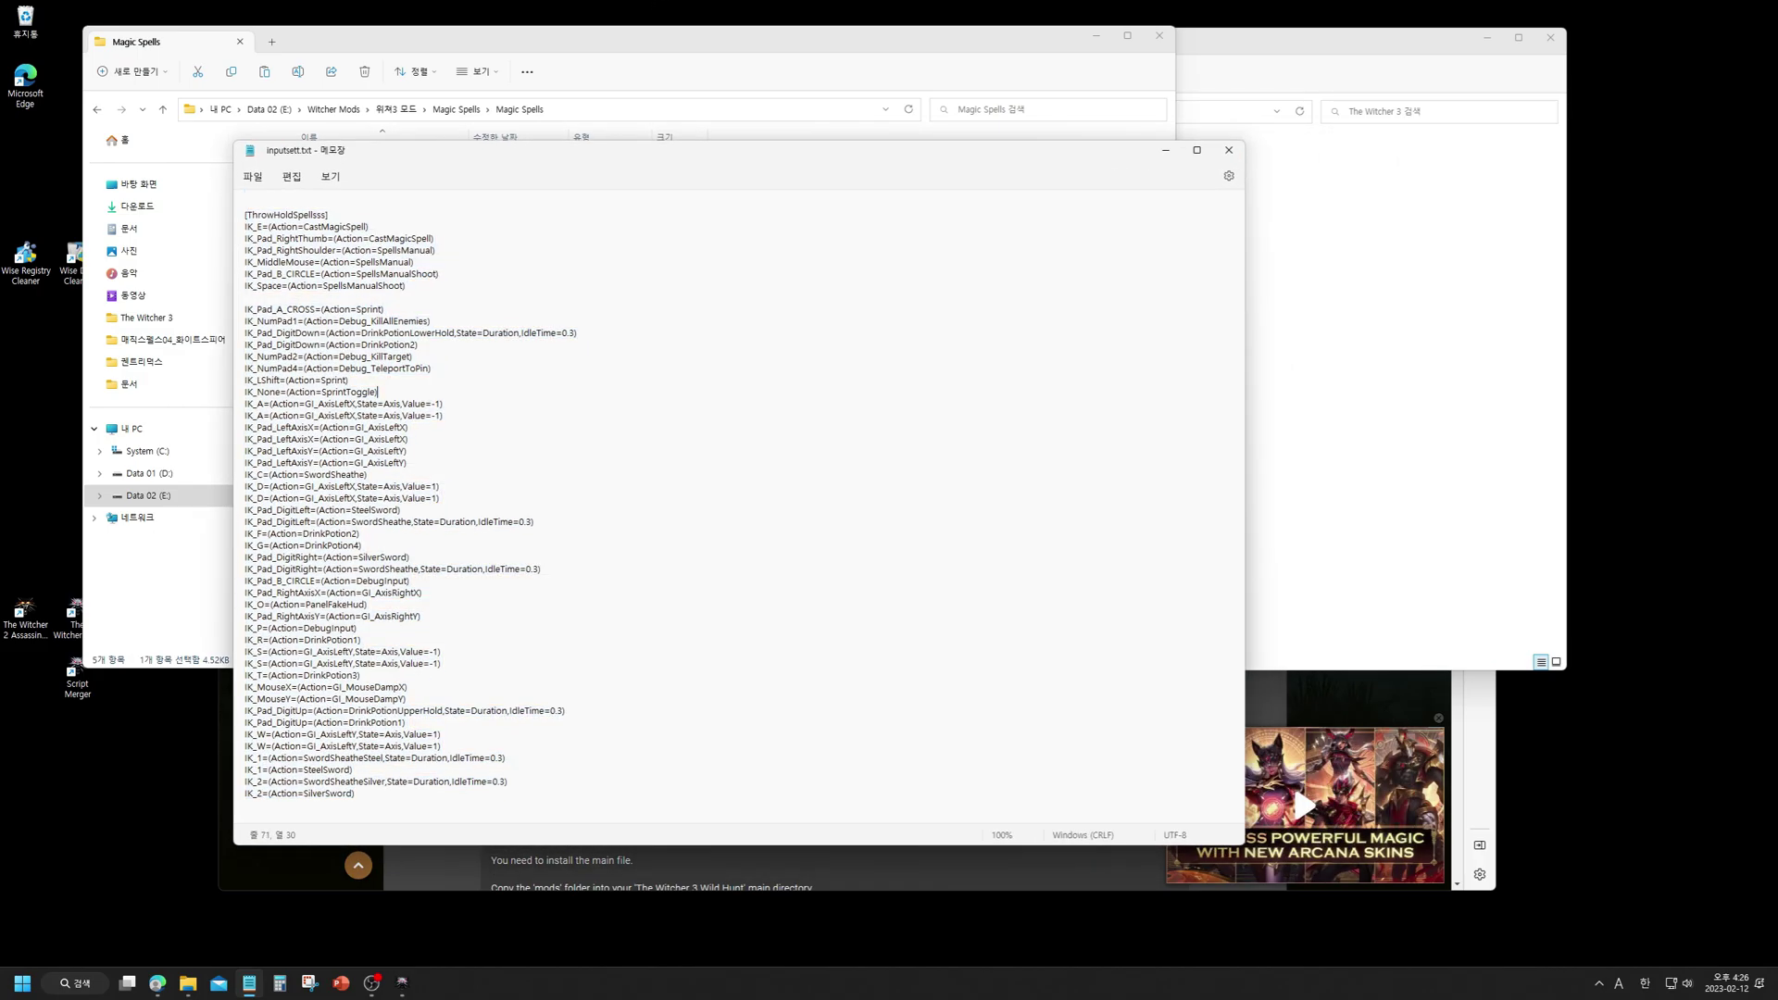
pyautogui.click(1171, 155)
# - Open input.settings in the Documents\The Witcher 3 folder, try adding blank lines at its very beginning, and close it without saving
pyautogui.click(1298, 274)
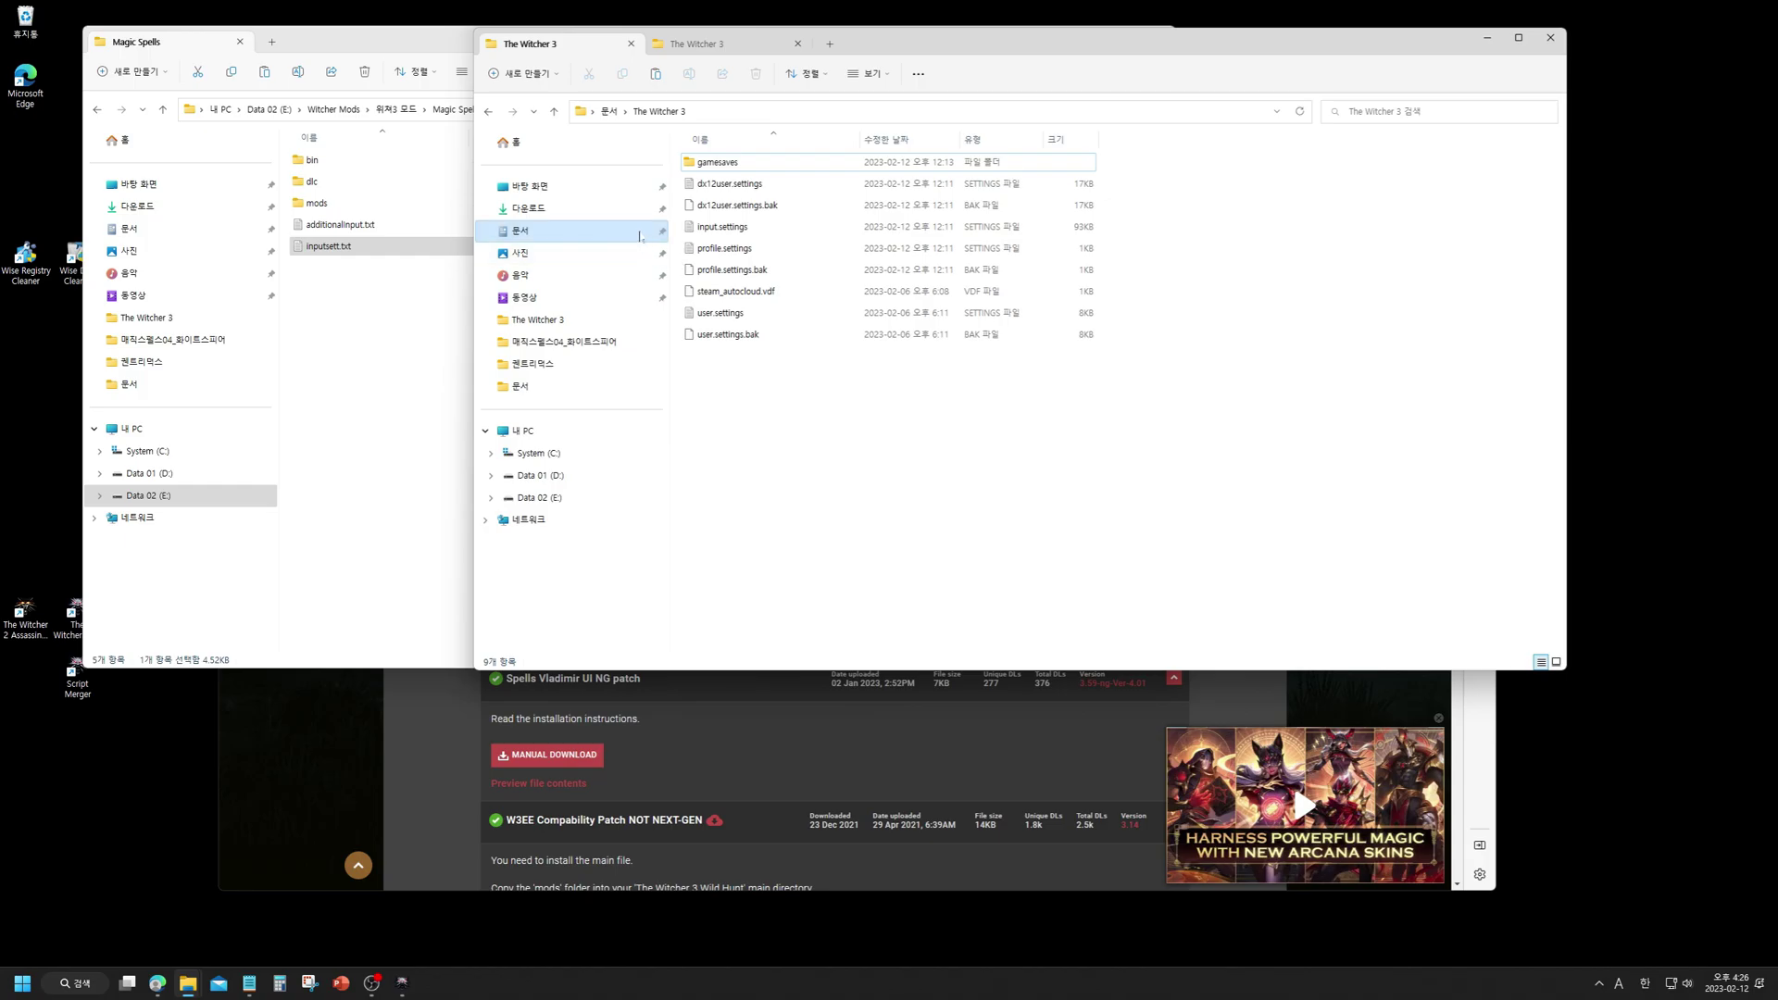
pyautogui.doubleClick(724, 229)
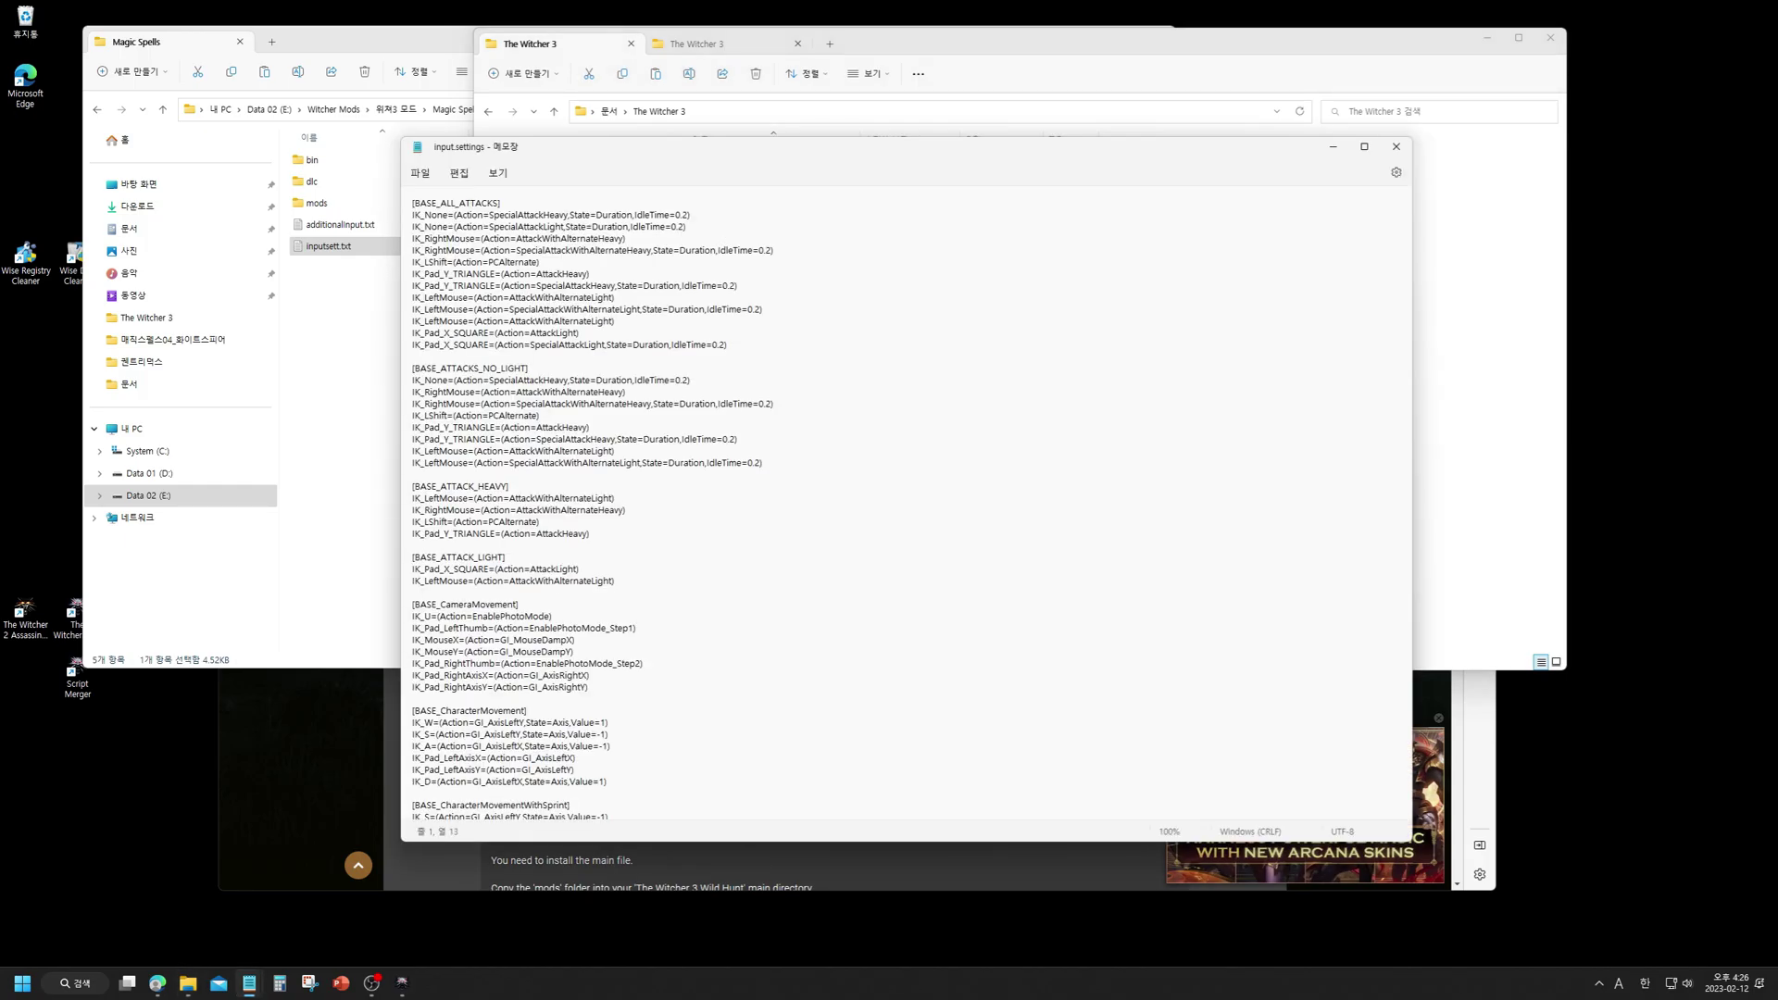
pyautogui.press('Return')
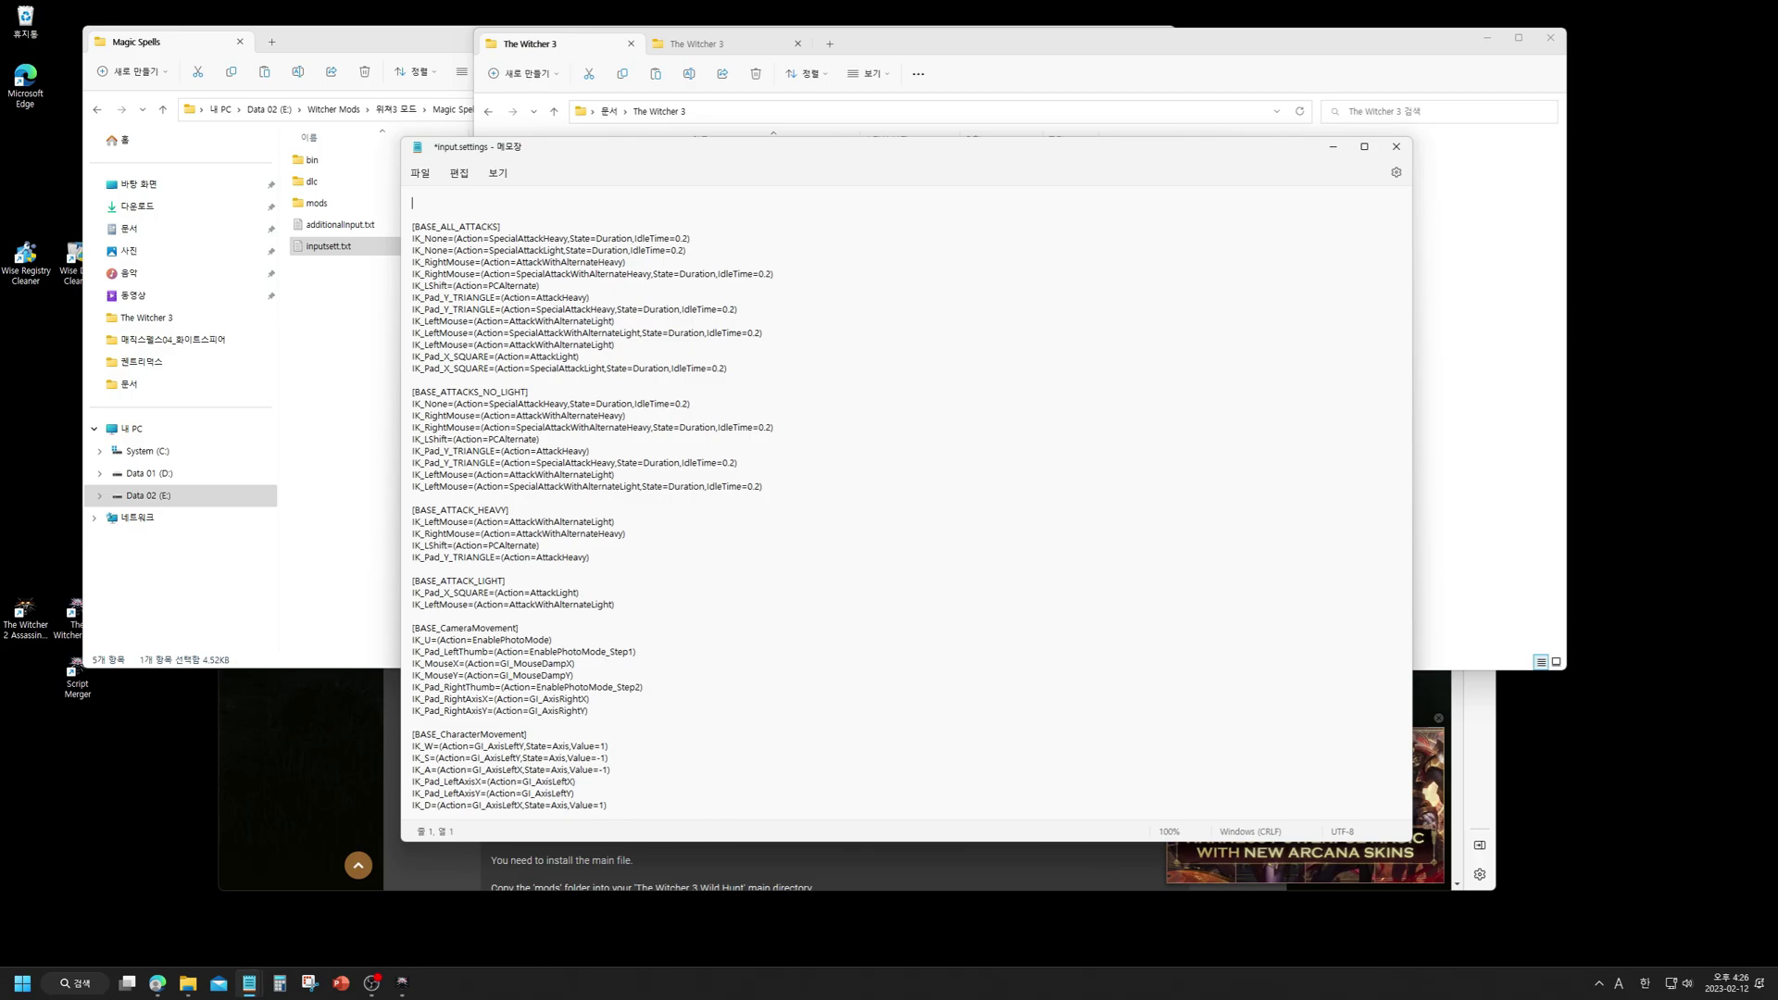
pyautogui.press('Delete')
pyautogui.press('Delete')
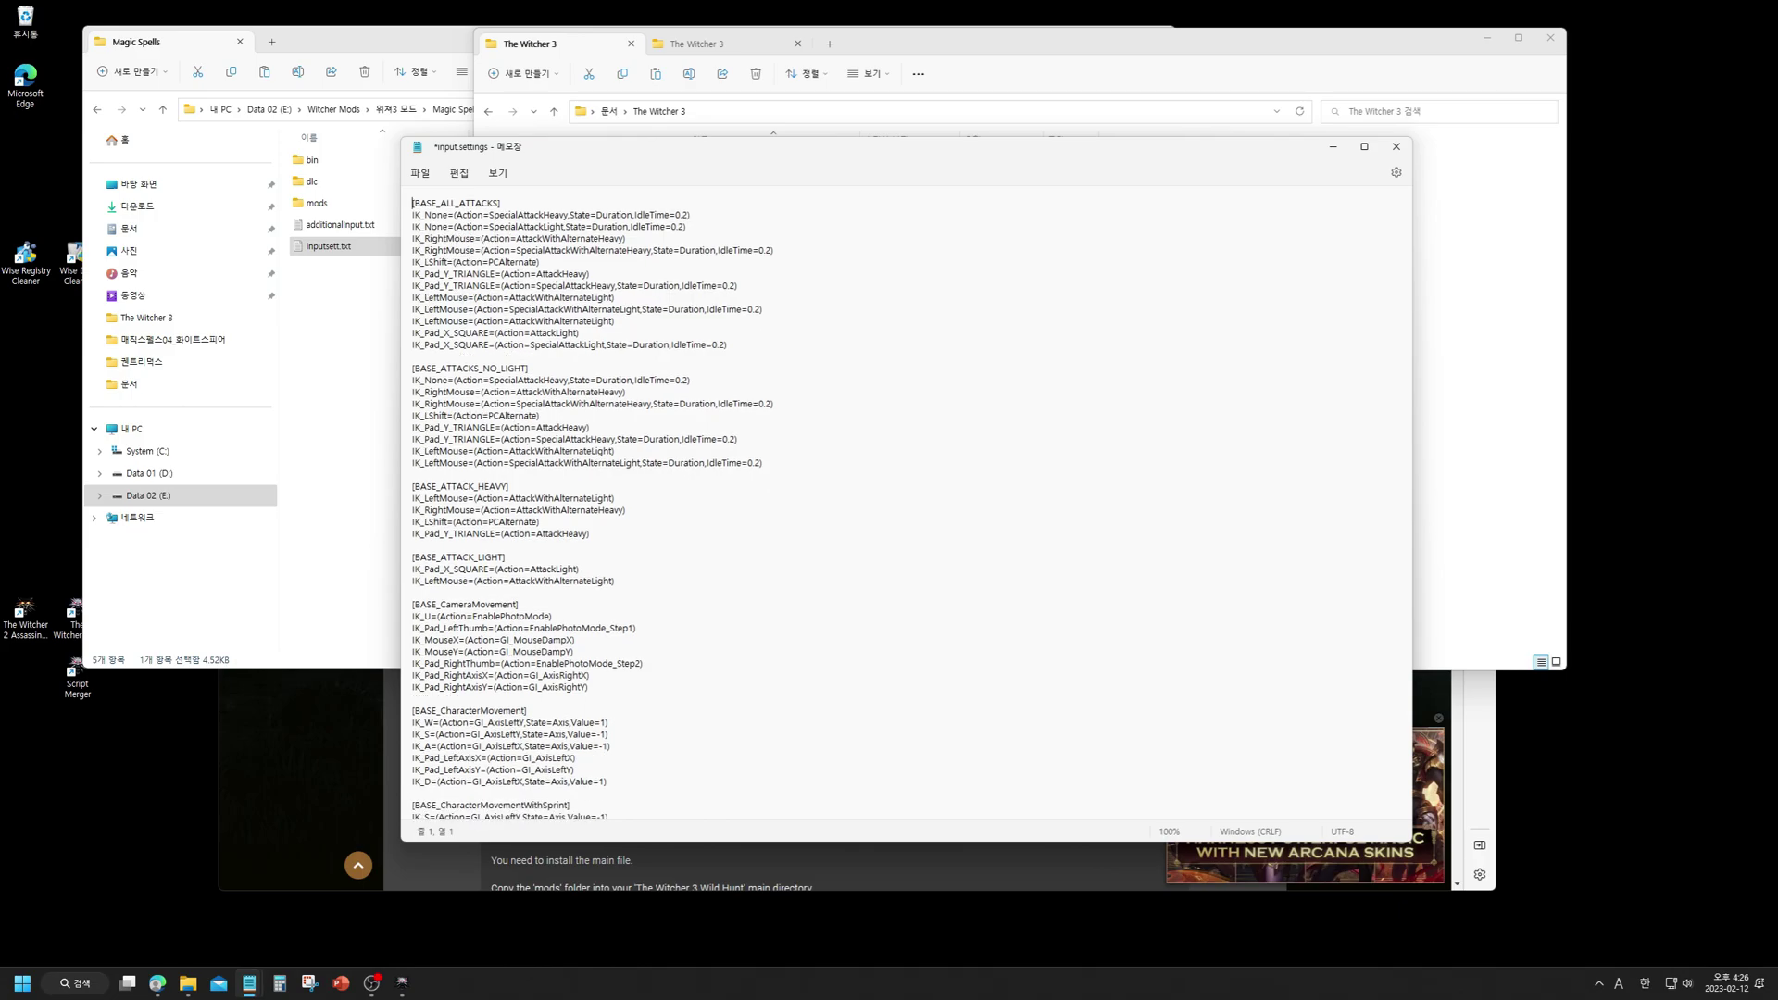
pyautogui.click(1397, 146)
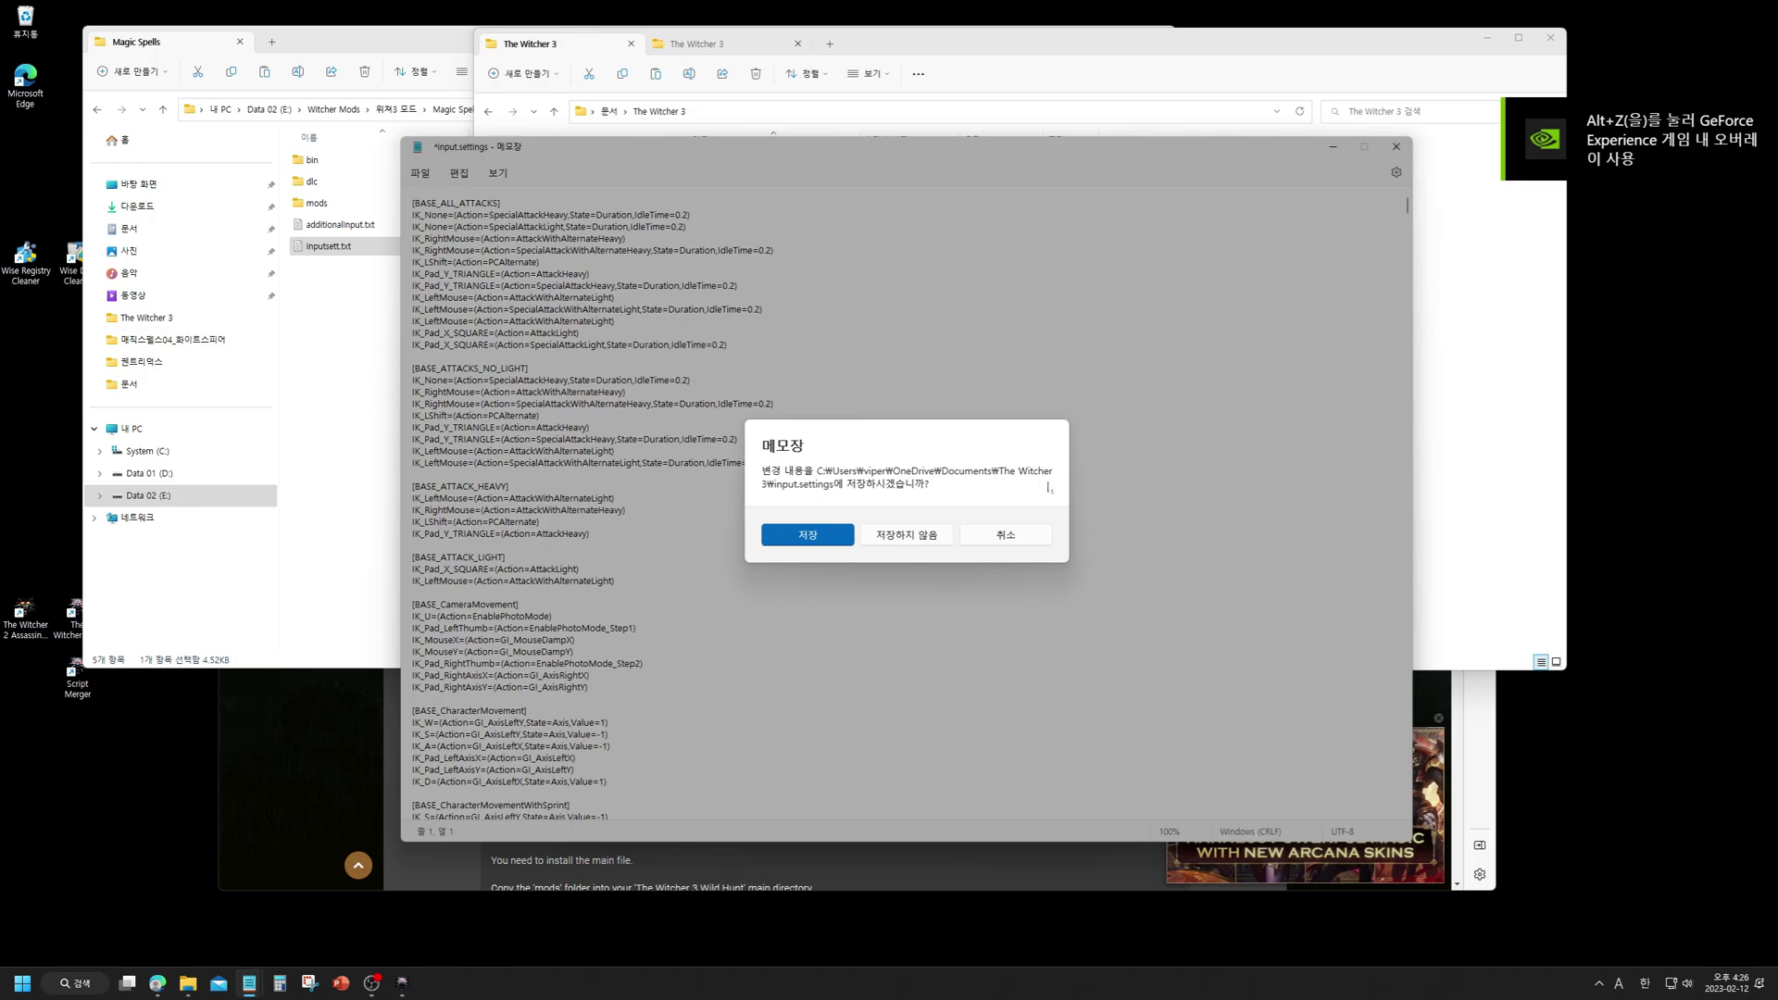
pyautogui.click(927, 537)
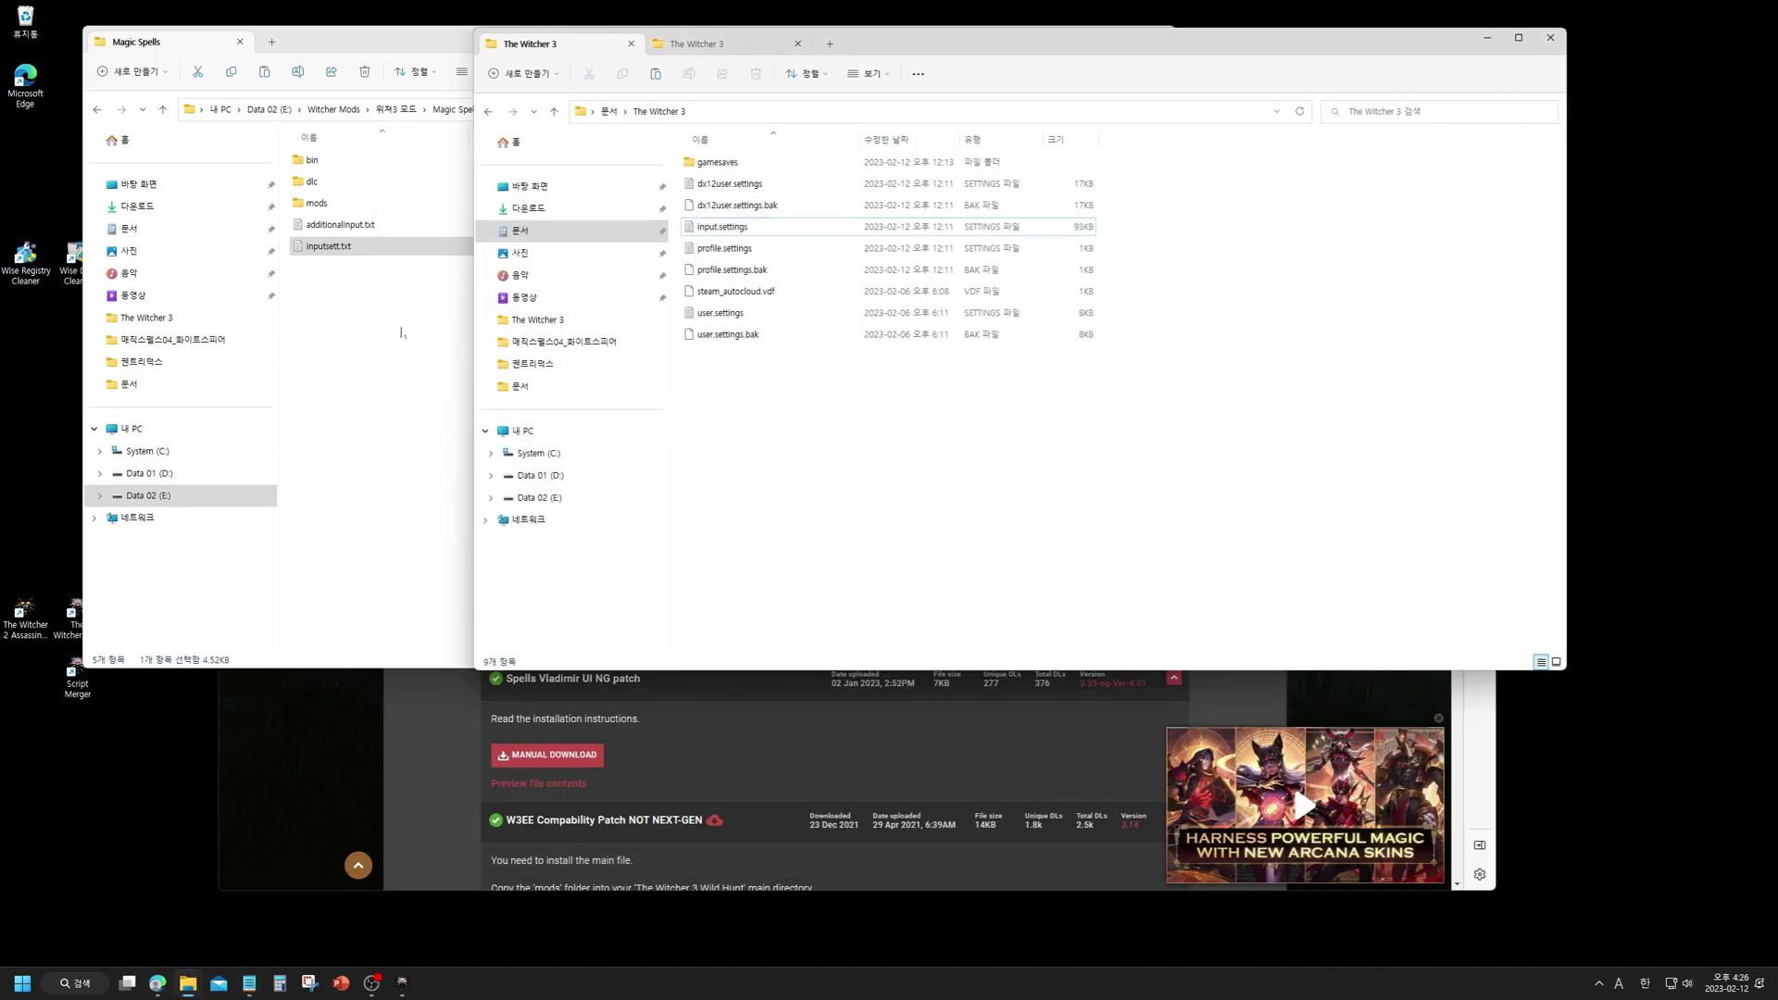
# - Reopen inputsett.txt, copy the line IK_E=(Action=CastMagicSpellSpecial) from its [Diving] section, and close the file
pyautogui.doubleClick(329, 246)
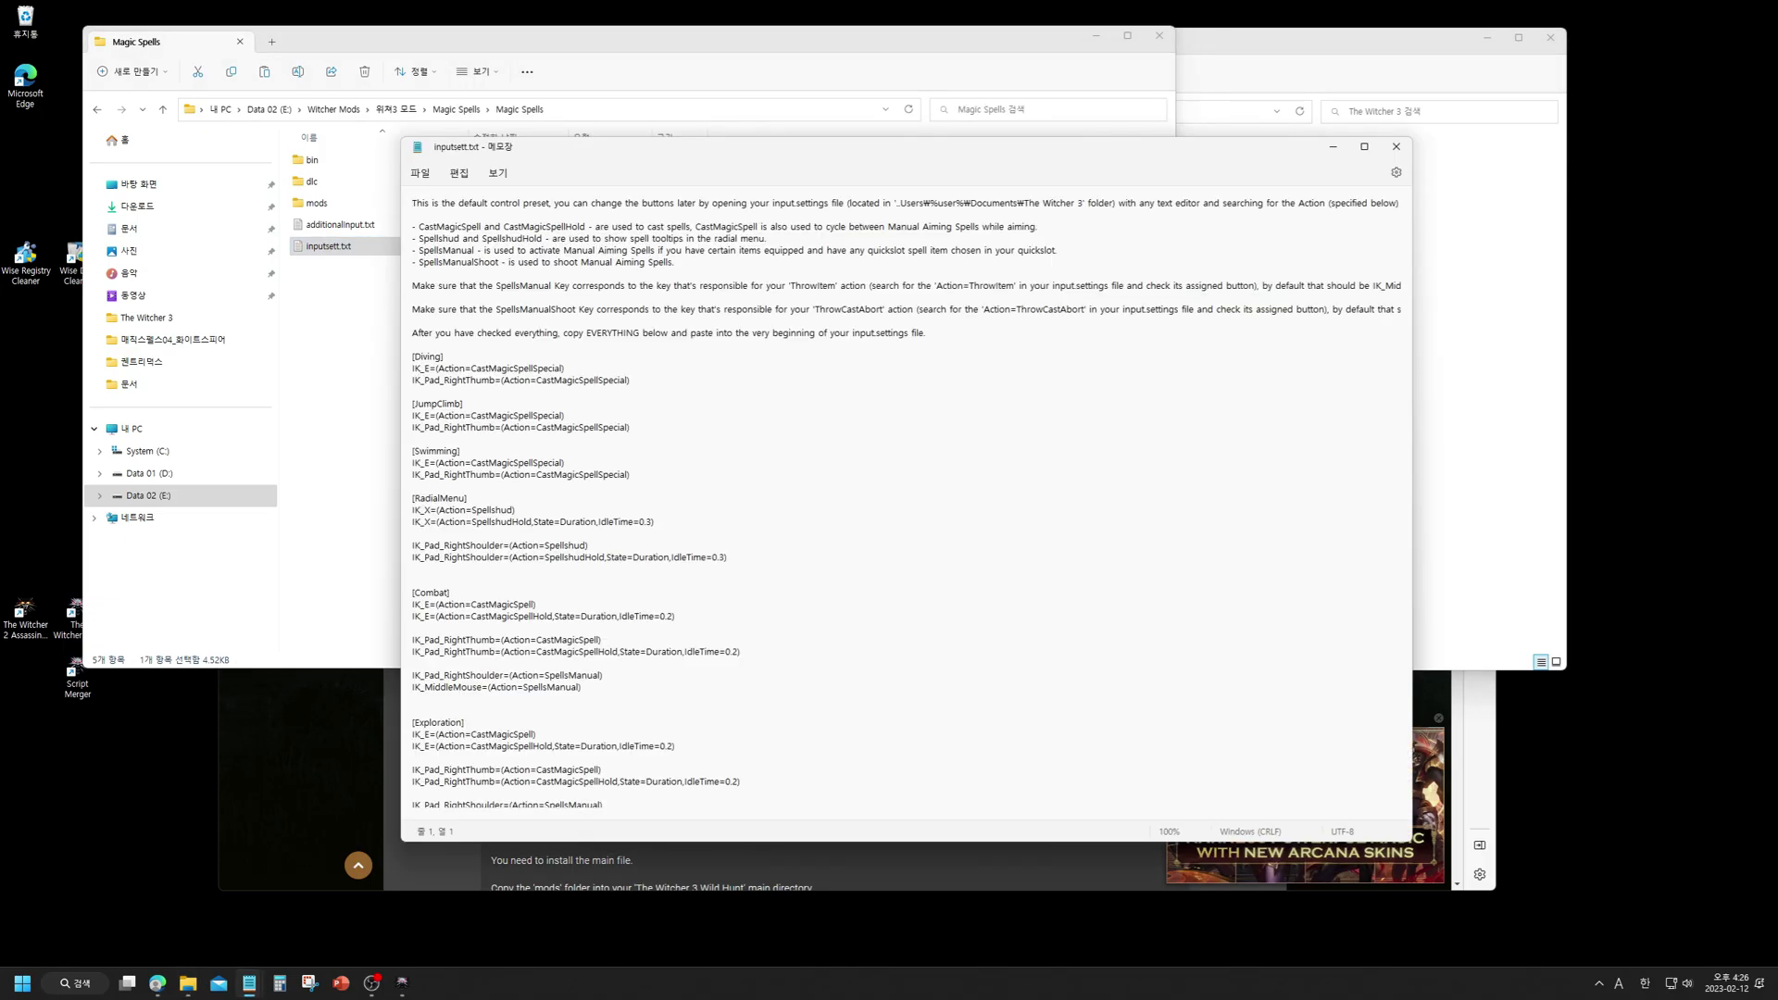
pyautogui.click(420, 369)
pyautogui.hotkey('shift', 'End')
pyautogui.hotkey('ctrl', 'c')
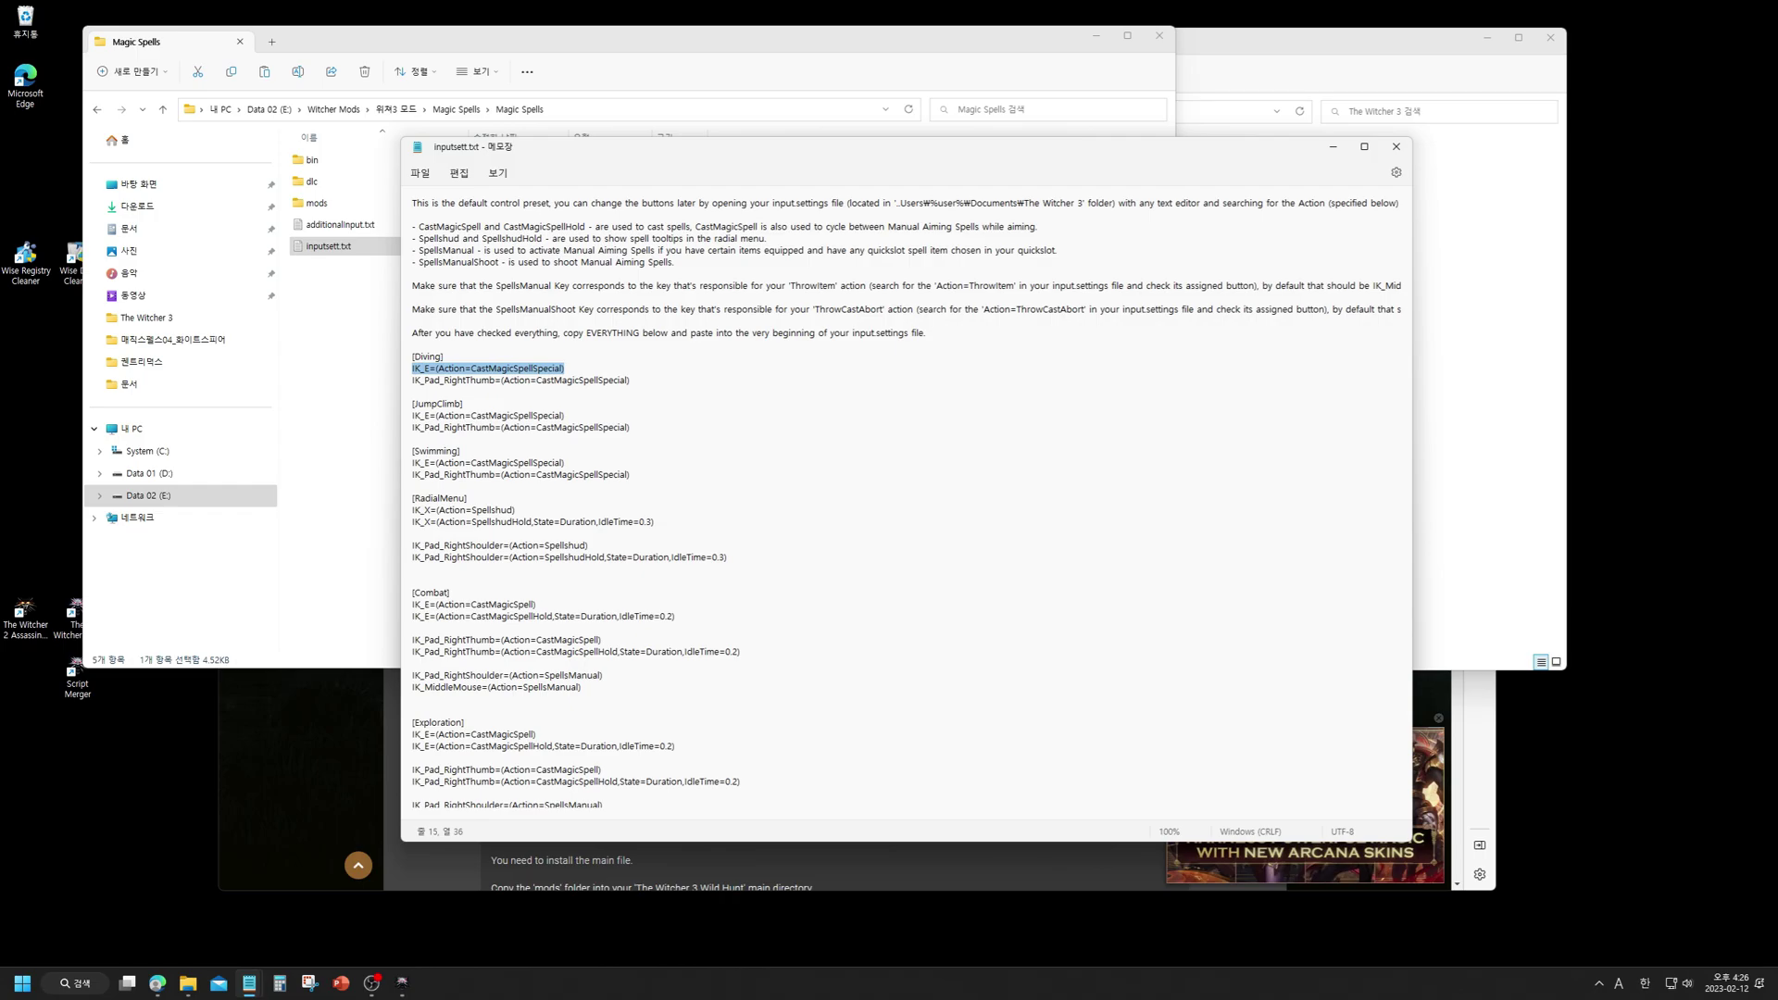
pyautogui.hotkey('alt', 'F4')
# - Search input.settings for IK_E=(Action=CastMagicSpellSpecial), examine the [Diving] section around it, and close the file
pyautogui.click(1434, 424)
pyautogui.doubleClick(732, 227)
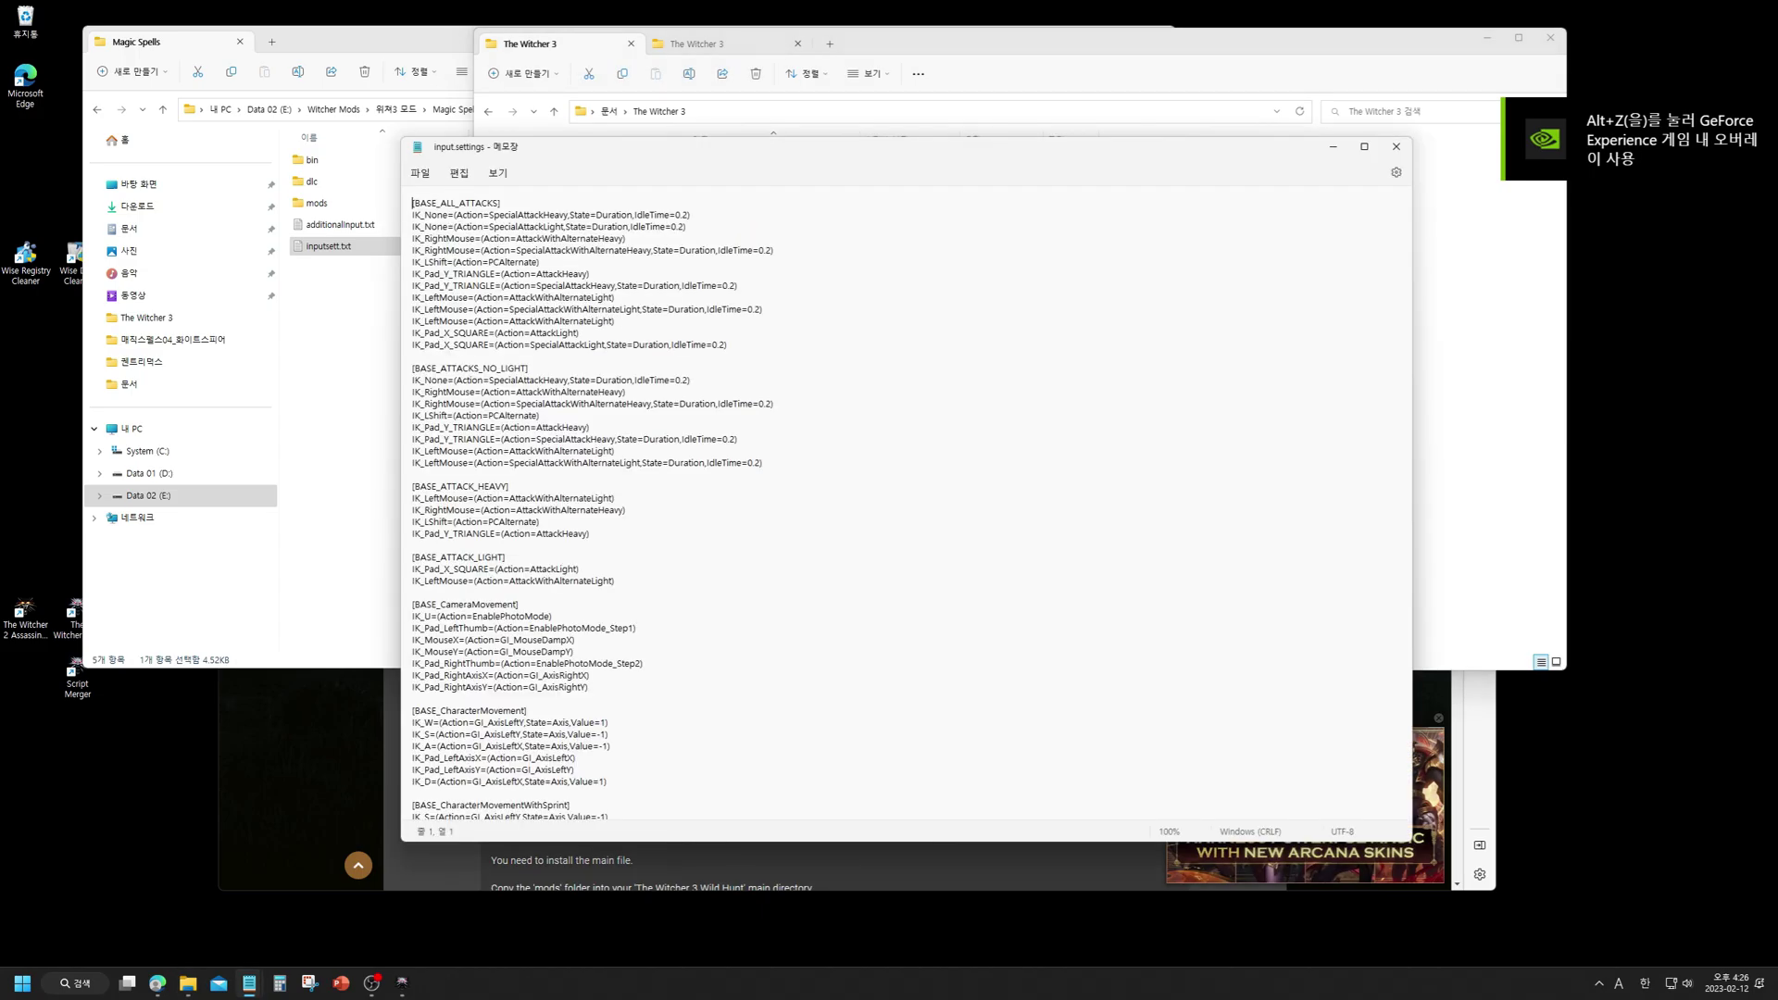
pyautogui.hotkey('ctrl', 'f')
pyautogui.hotkey('ctrl', 'v')
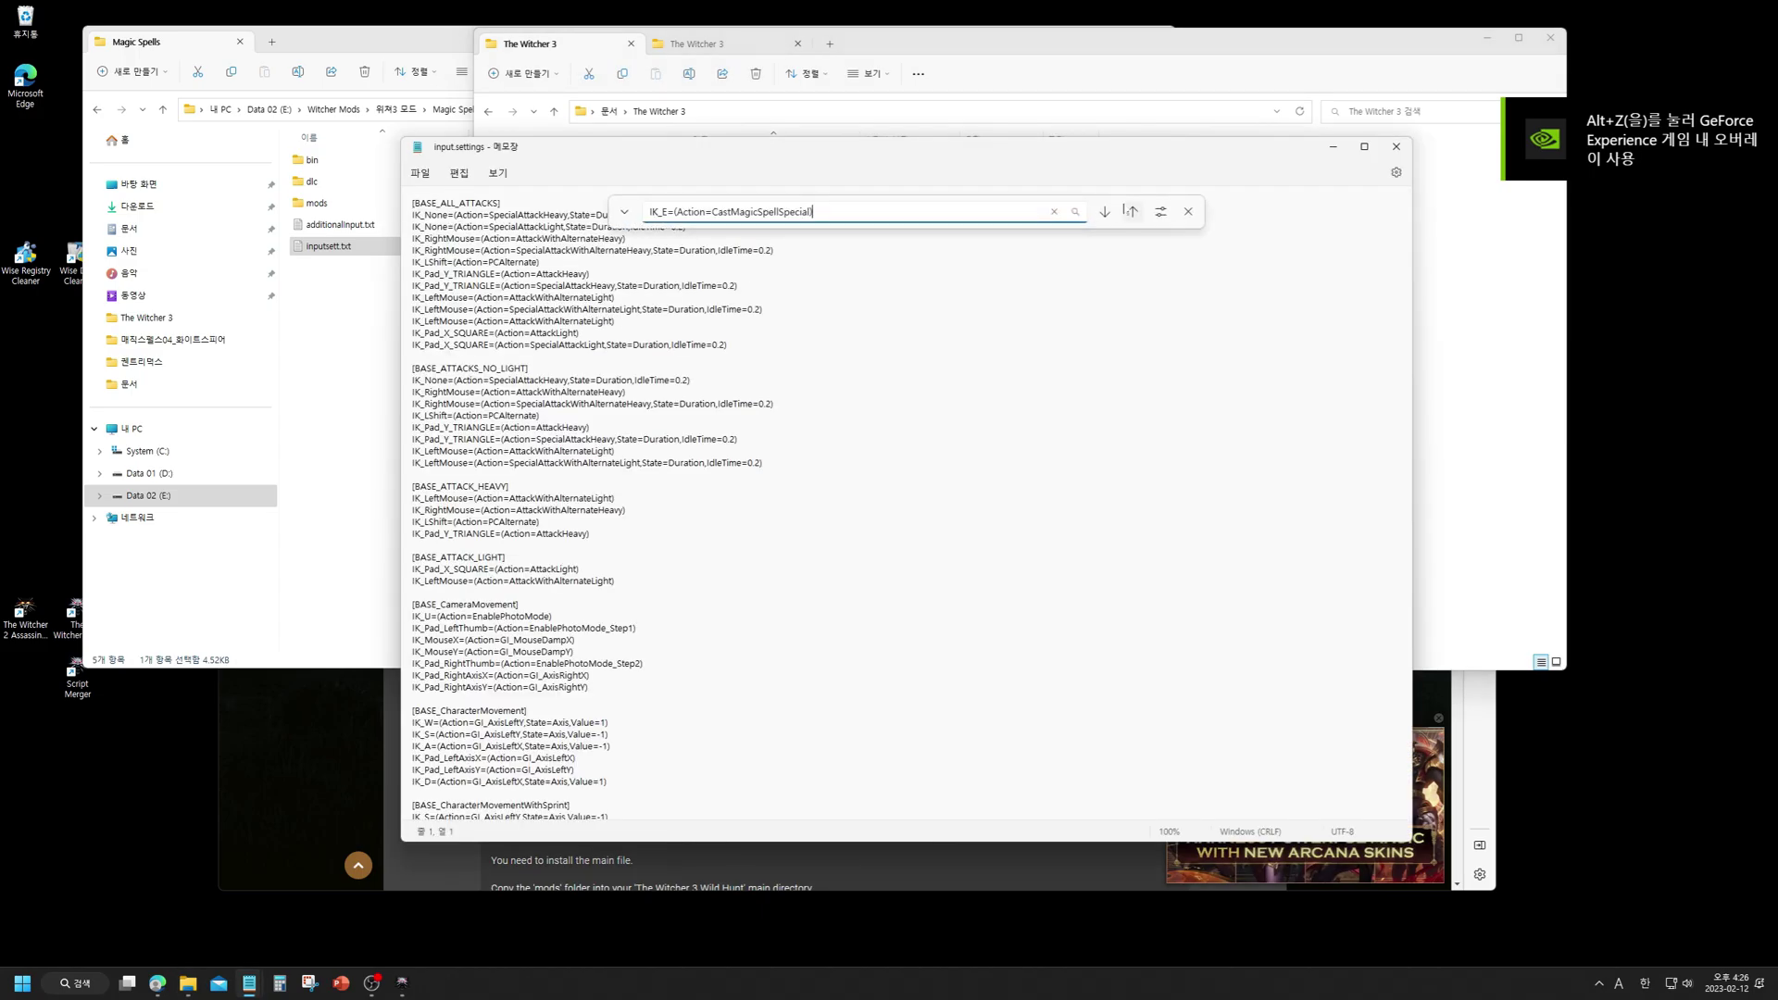
pyautogui.press('Return')
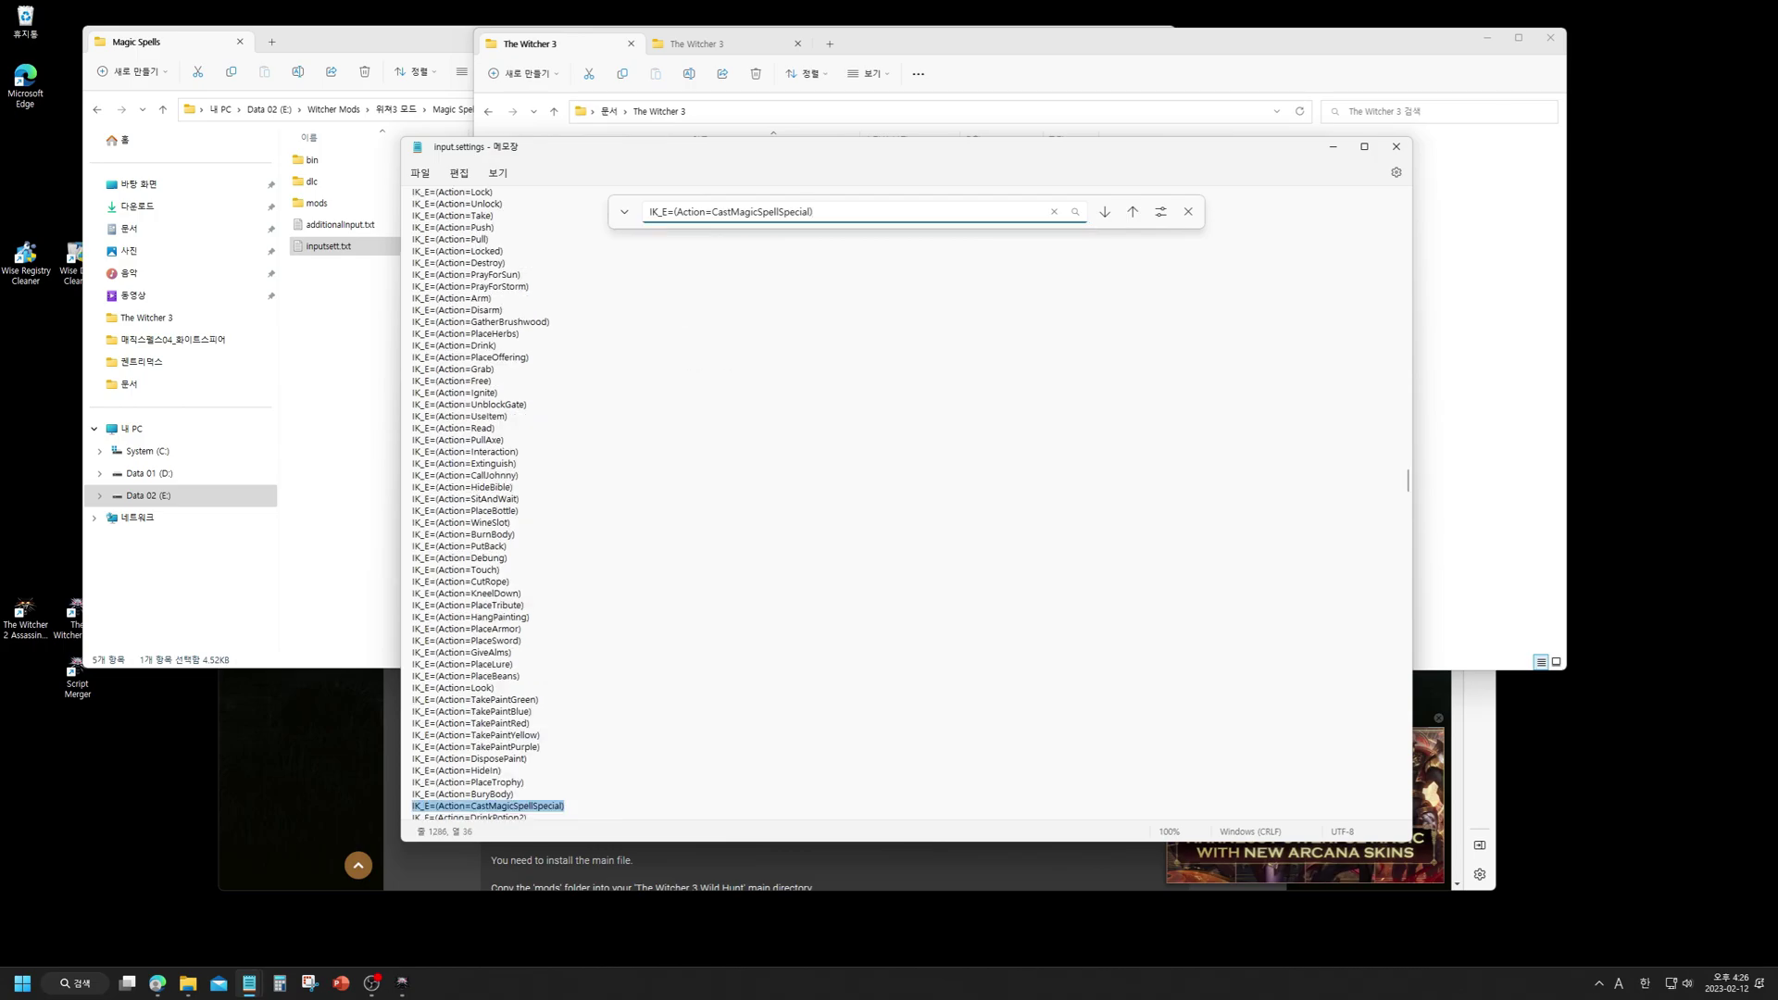
pyautogui.scroll(-3, 561, 504)
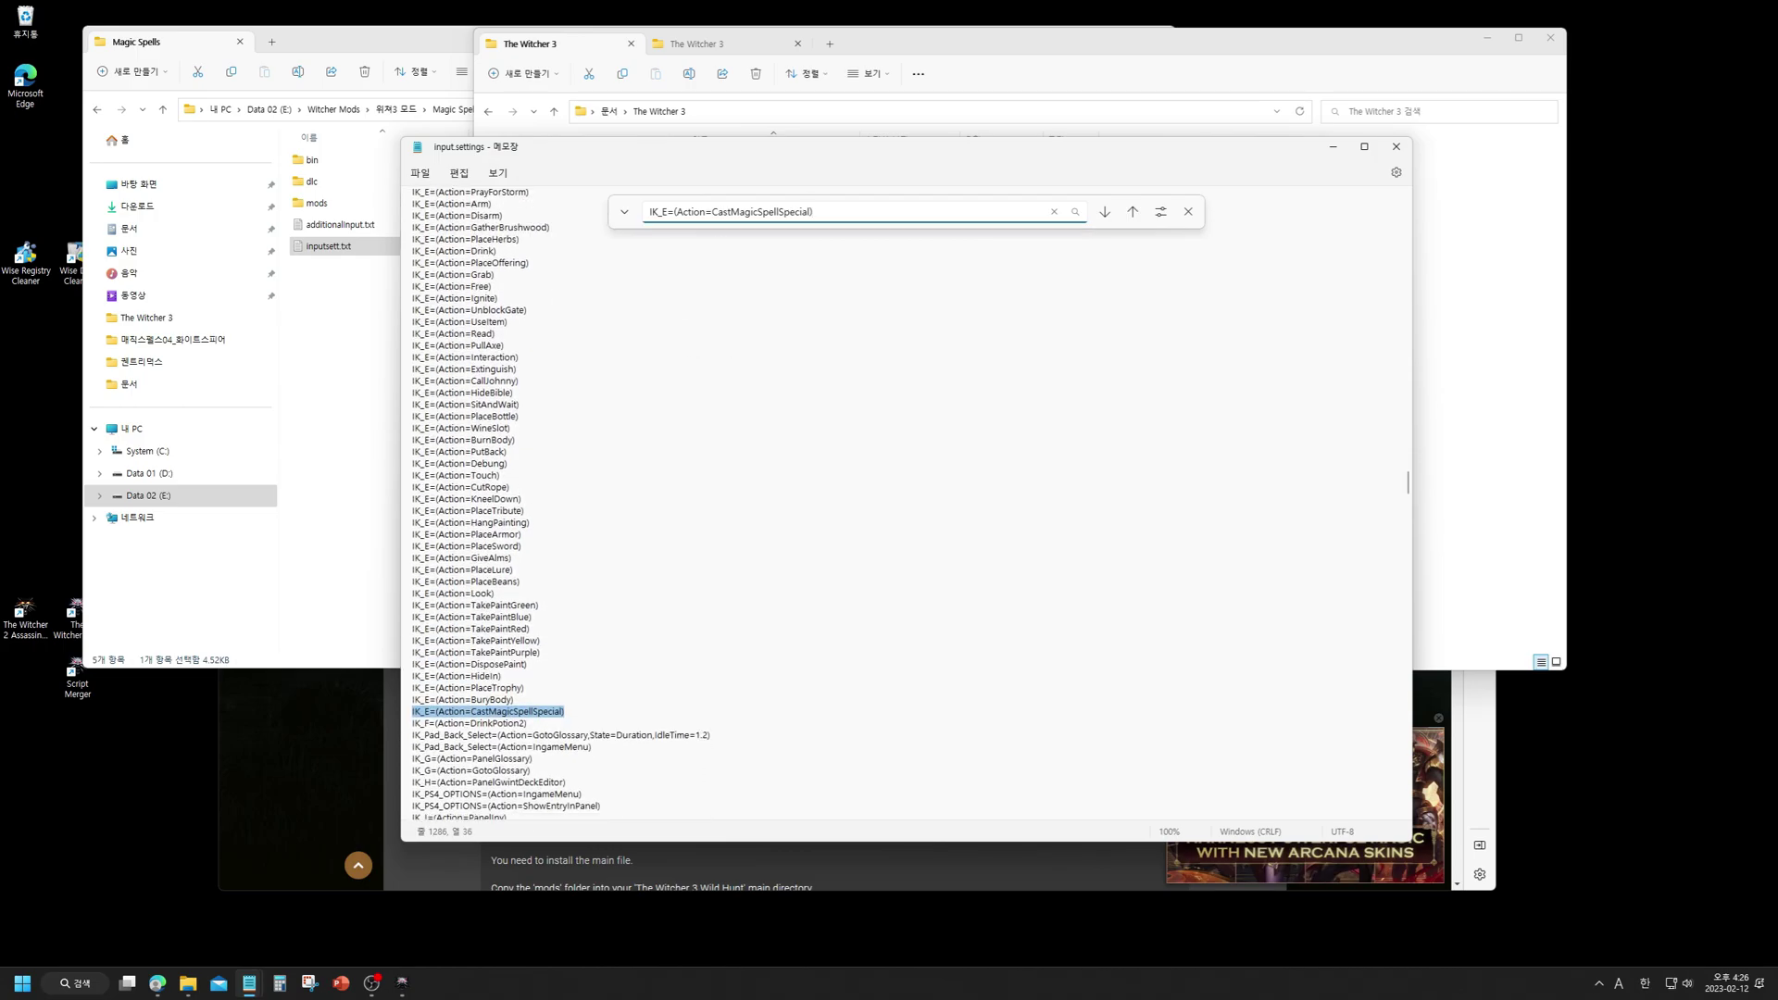
pyautogui.scroll(20, 911, 505)
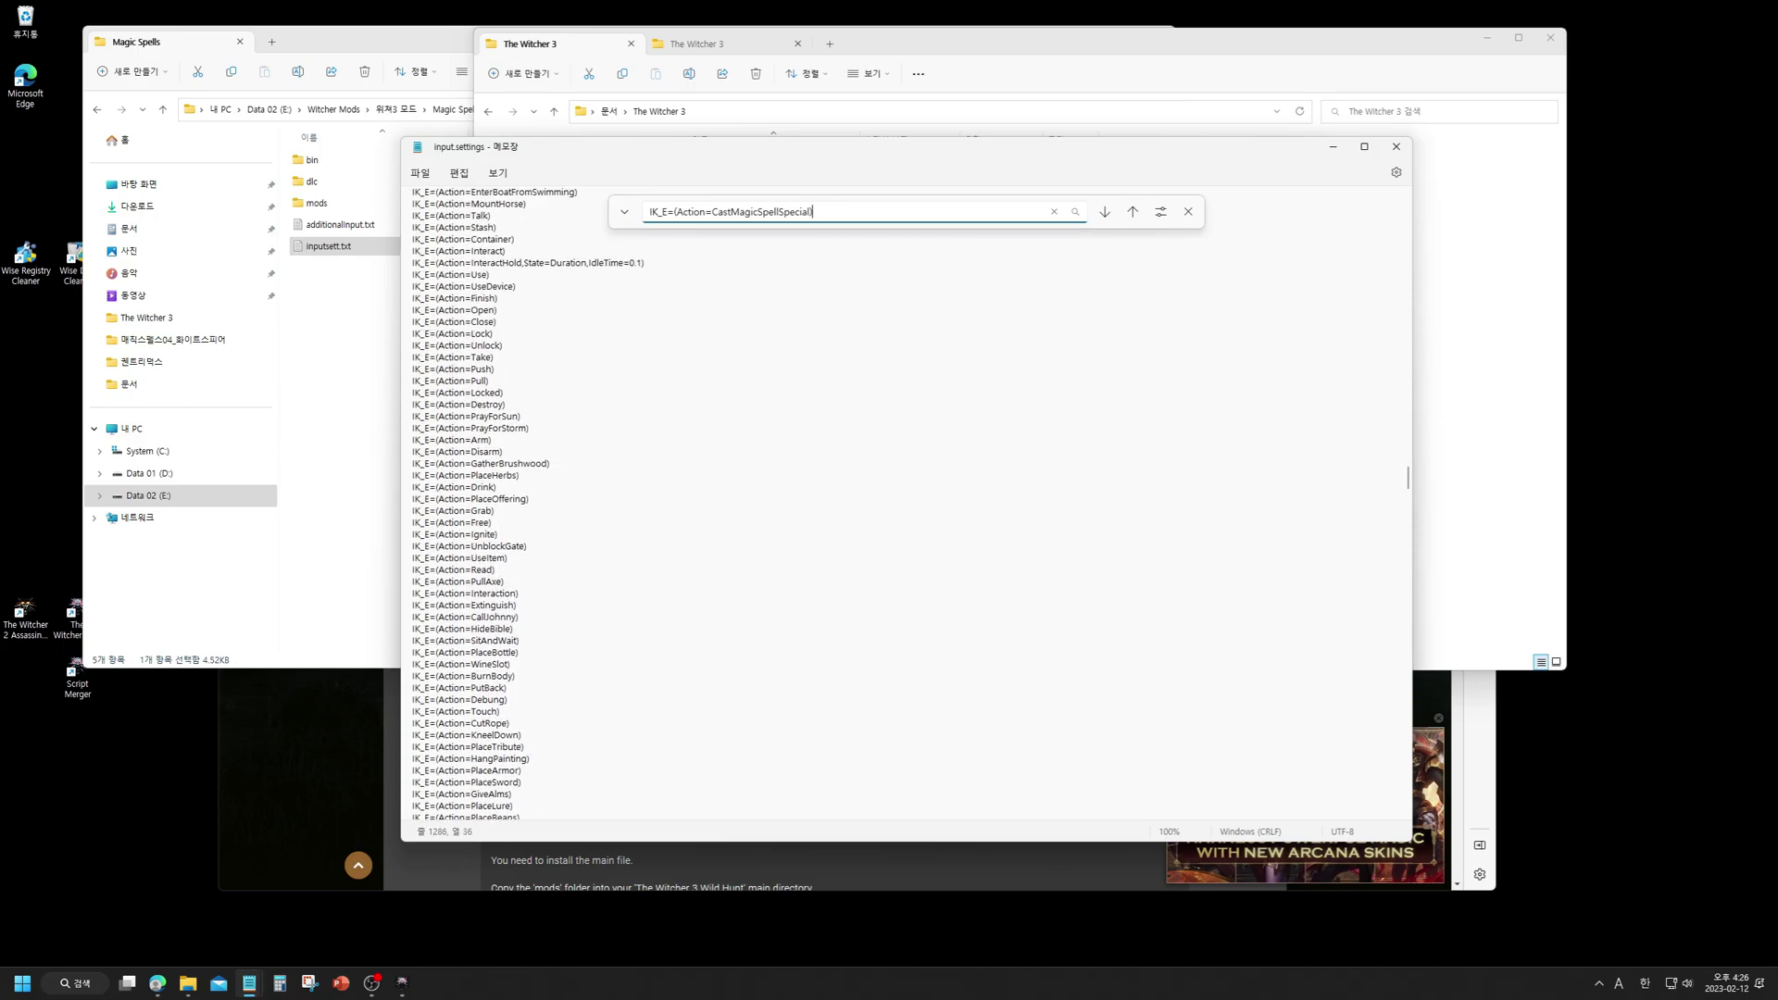
pyautogui.scroll(14, 375, 461)
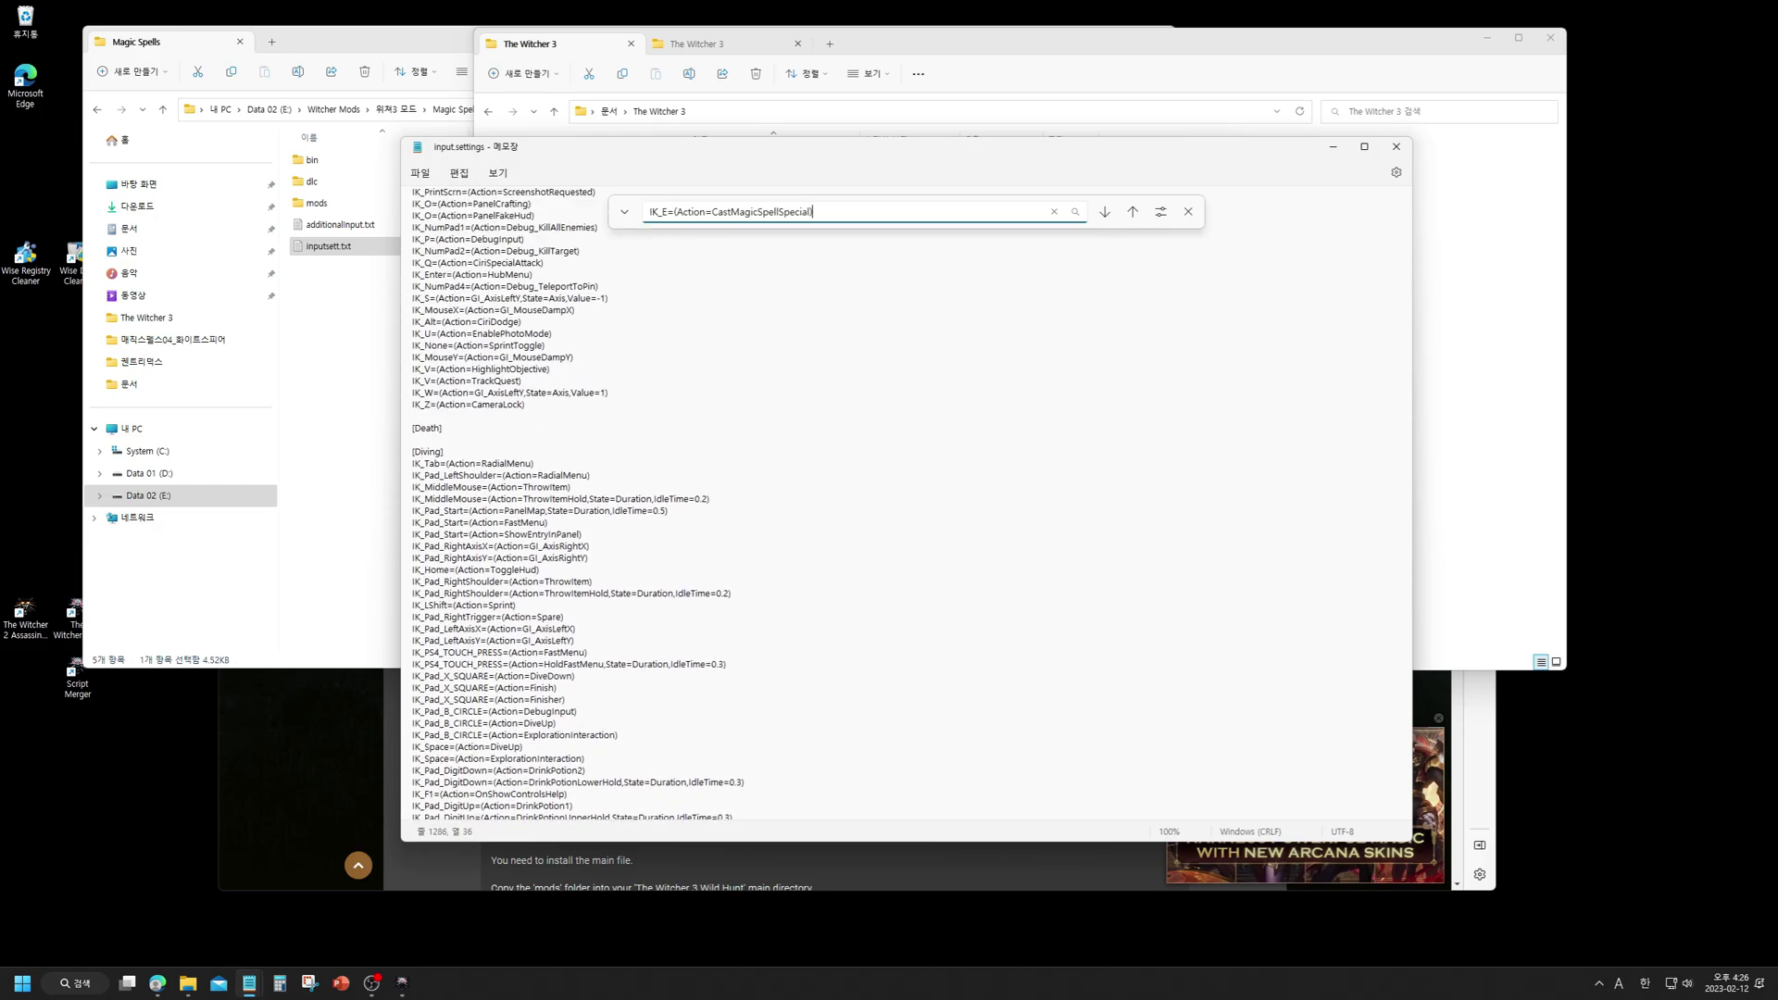
pyautogui.scroll(-5, 911, 505)
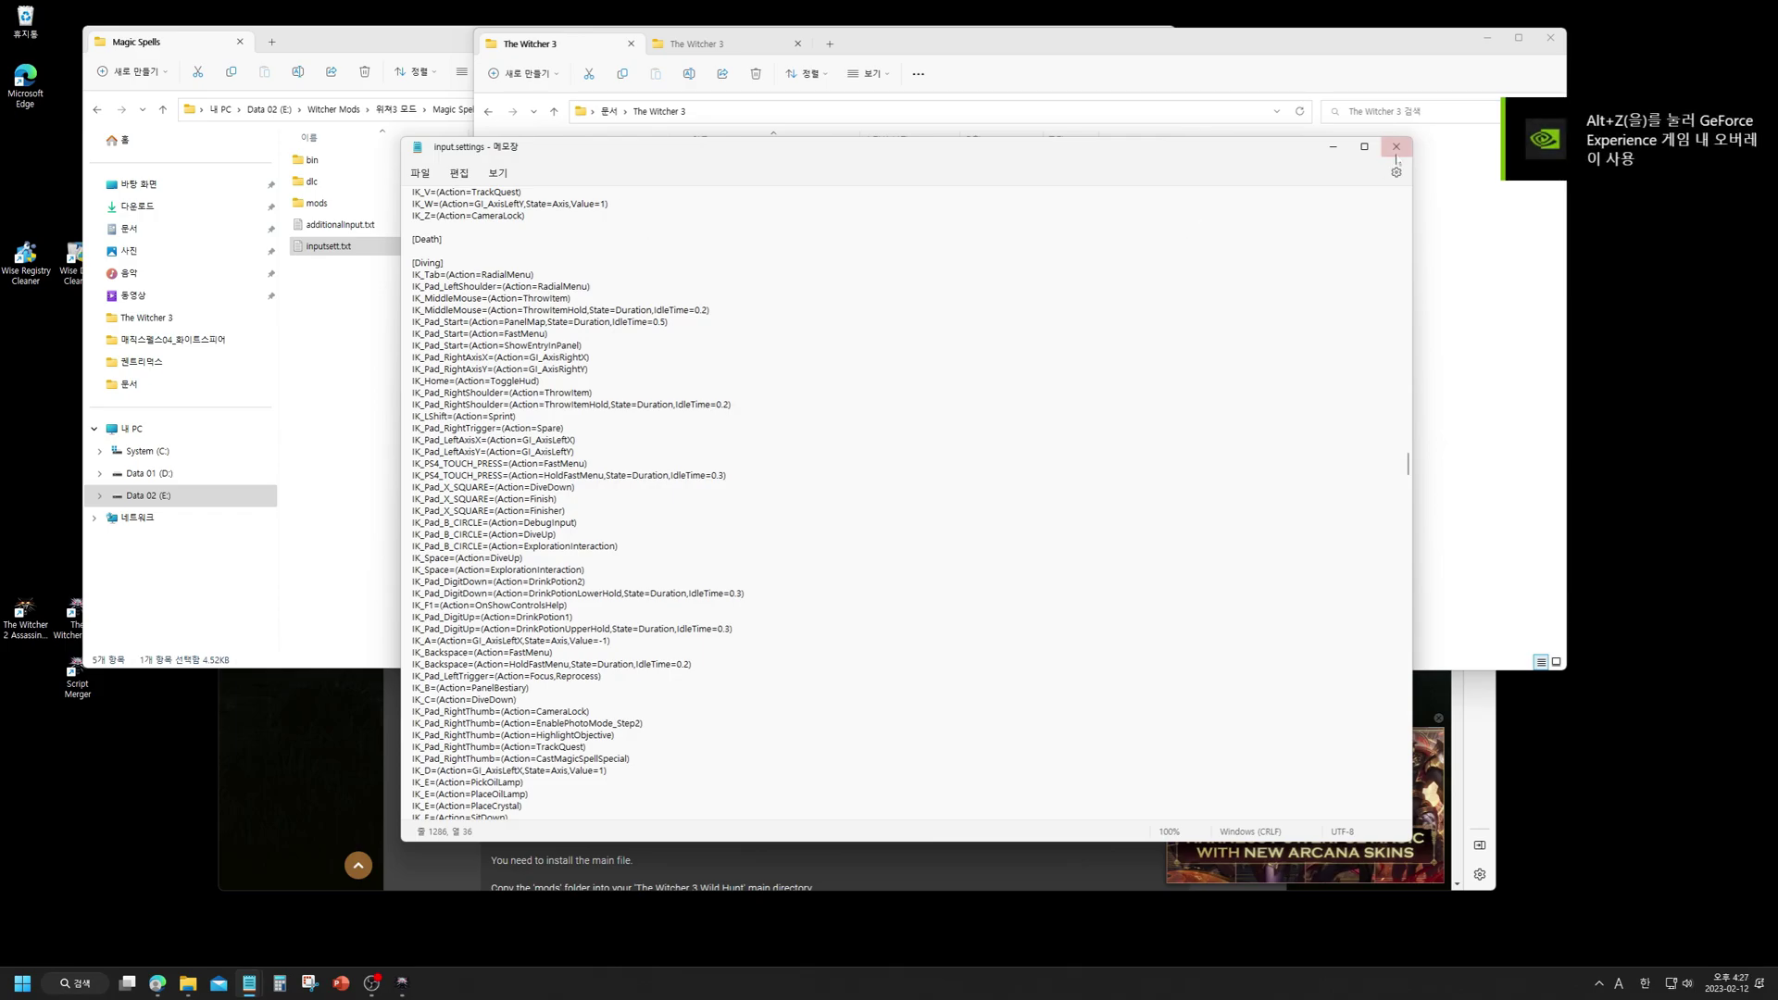
pyautogui.click(1397, 149)
pyautogui.click(1012, 566)
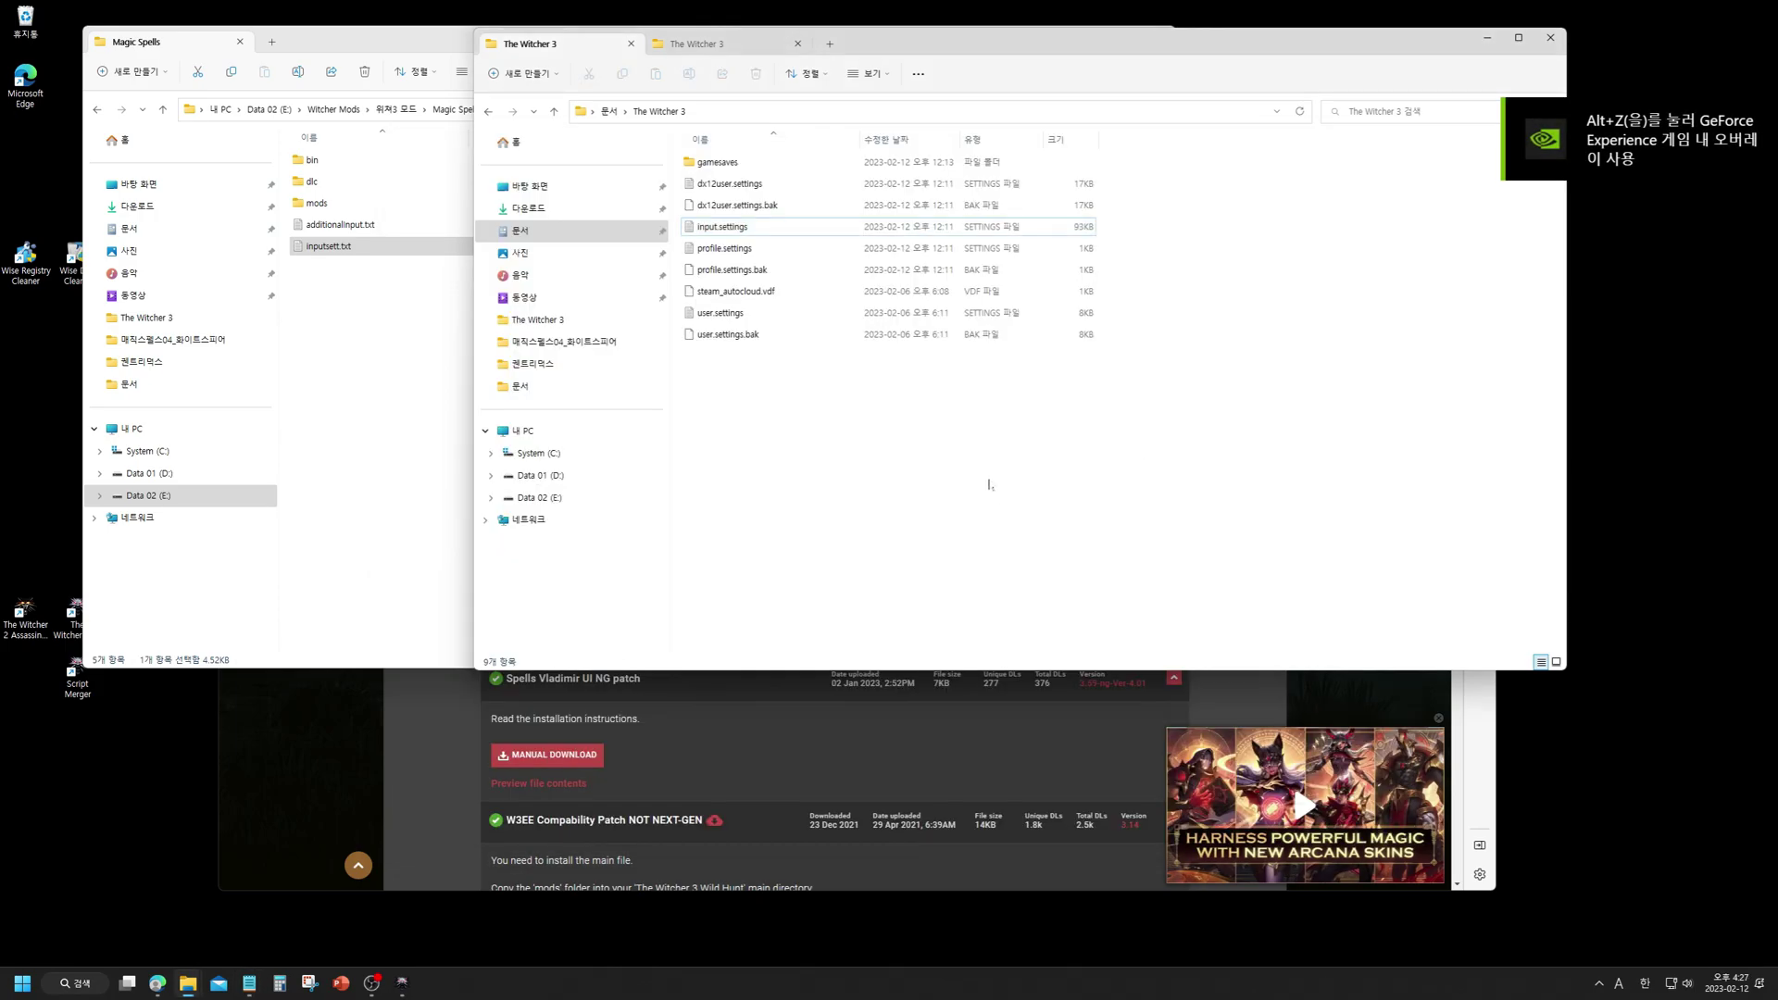
# - Copy the bin and mods folders from Next-Gen patch into the Steam The Witcher 3 game folder, overwriting the existing files
pyautogui.click(718, 44)
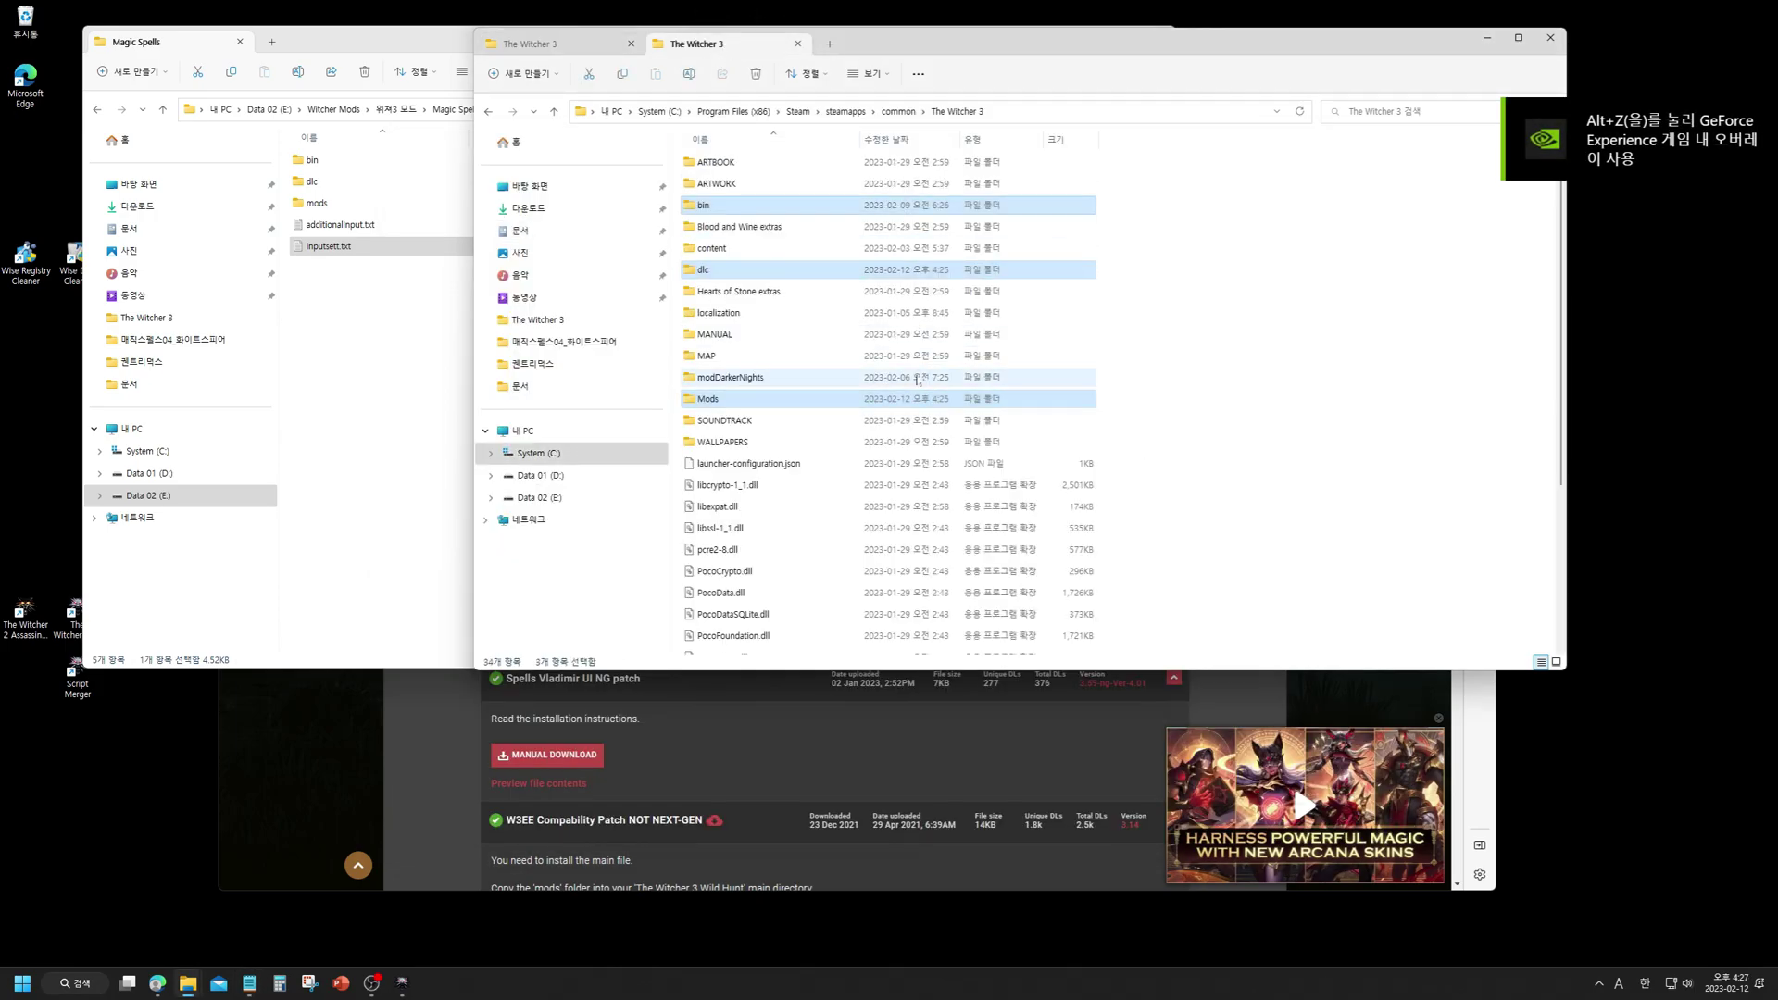
pyautogui.click(422, 369)
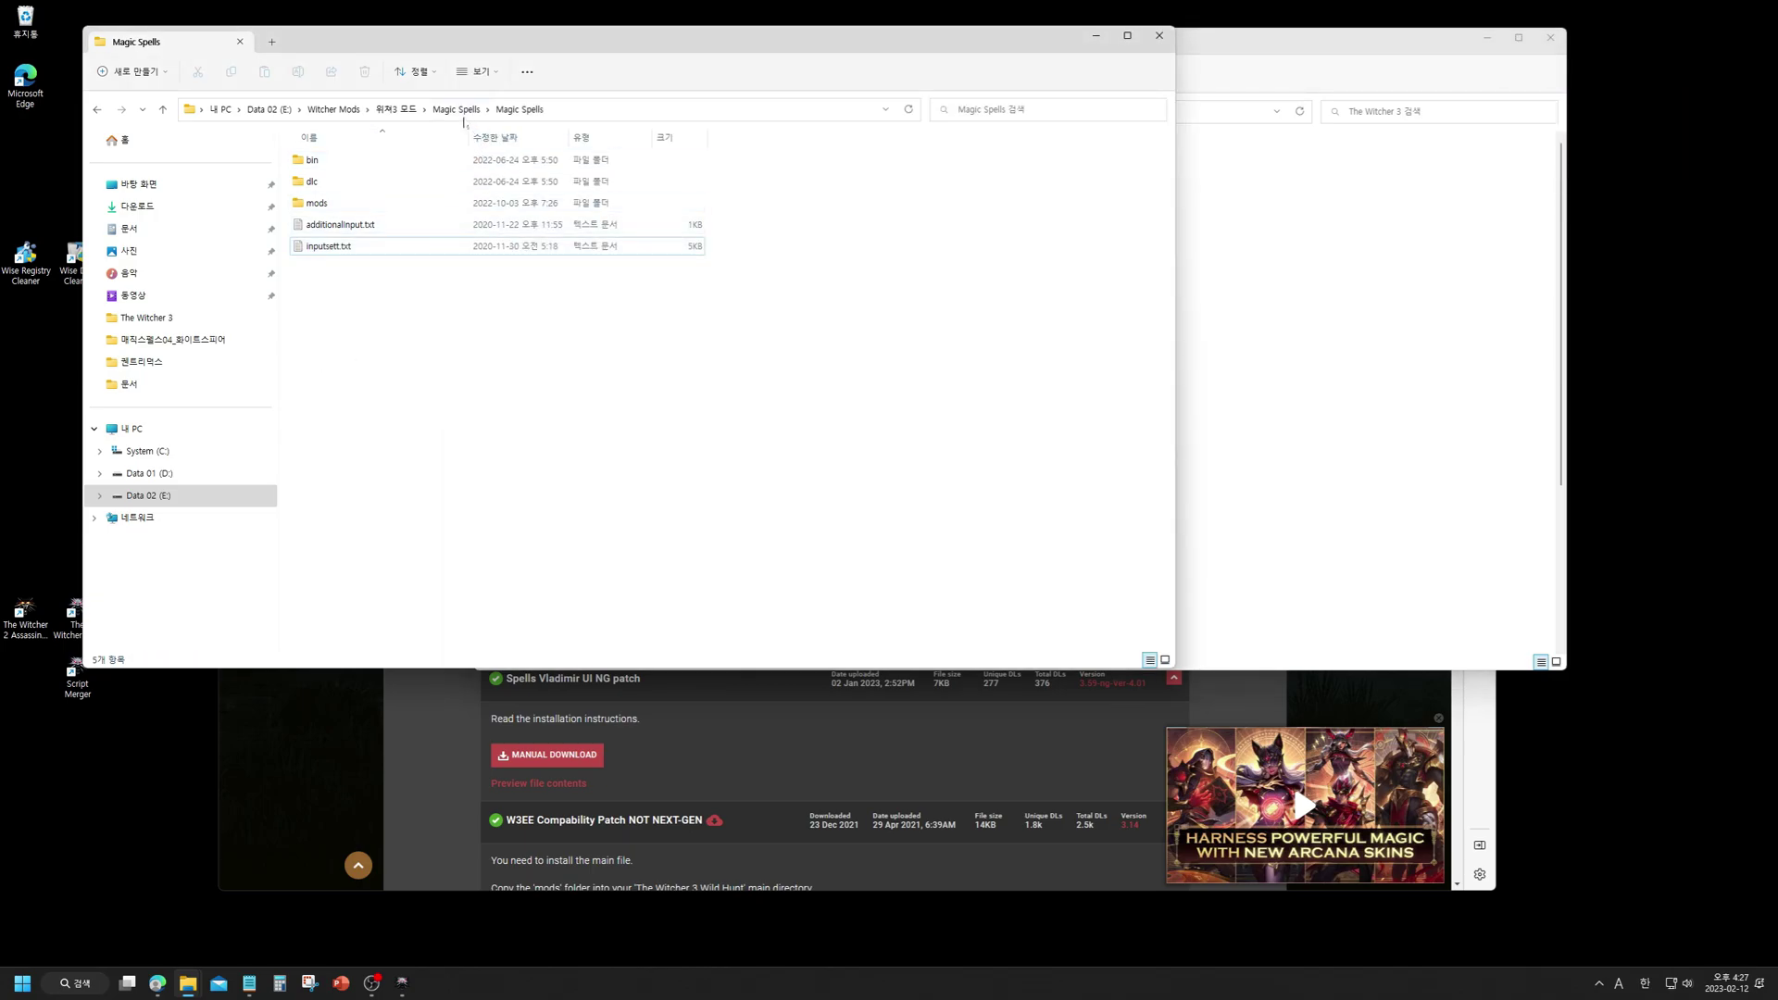
pyautogui.hotkey('alt', 'Up')
pyautogui.click(328, 190)
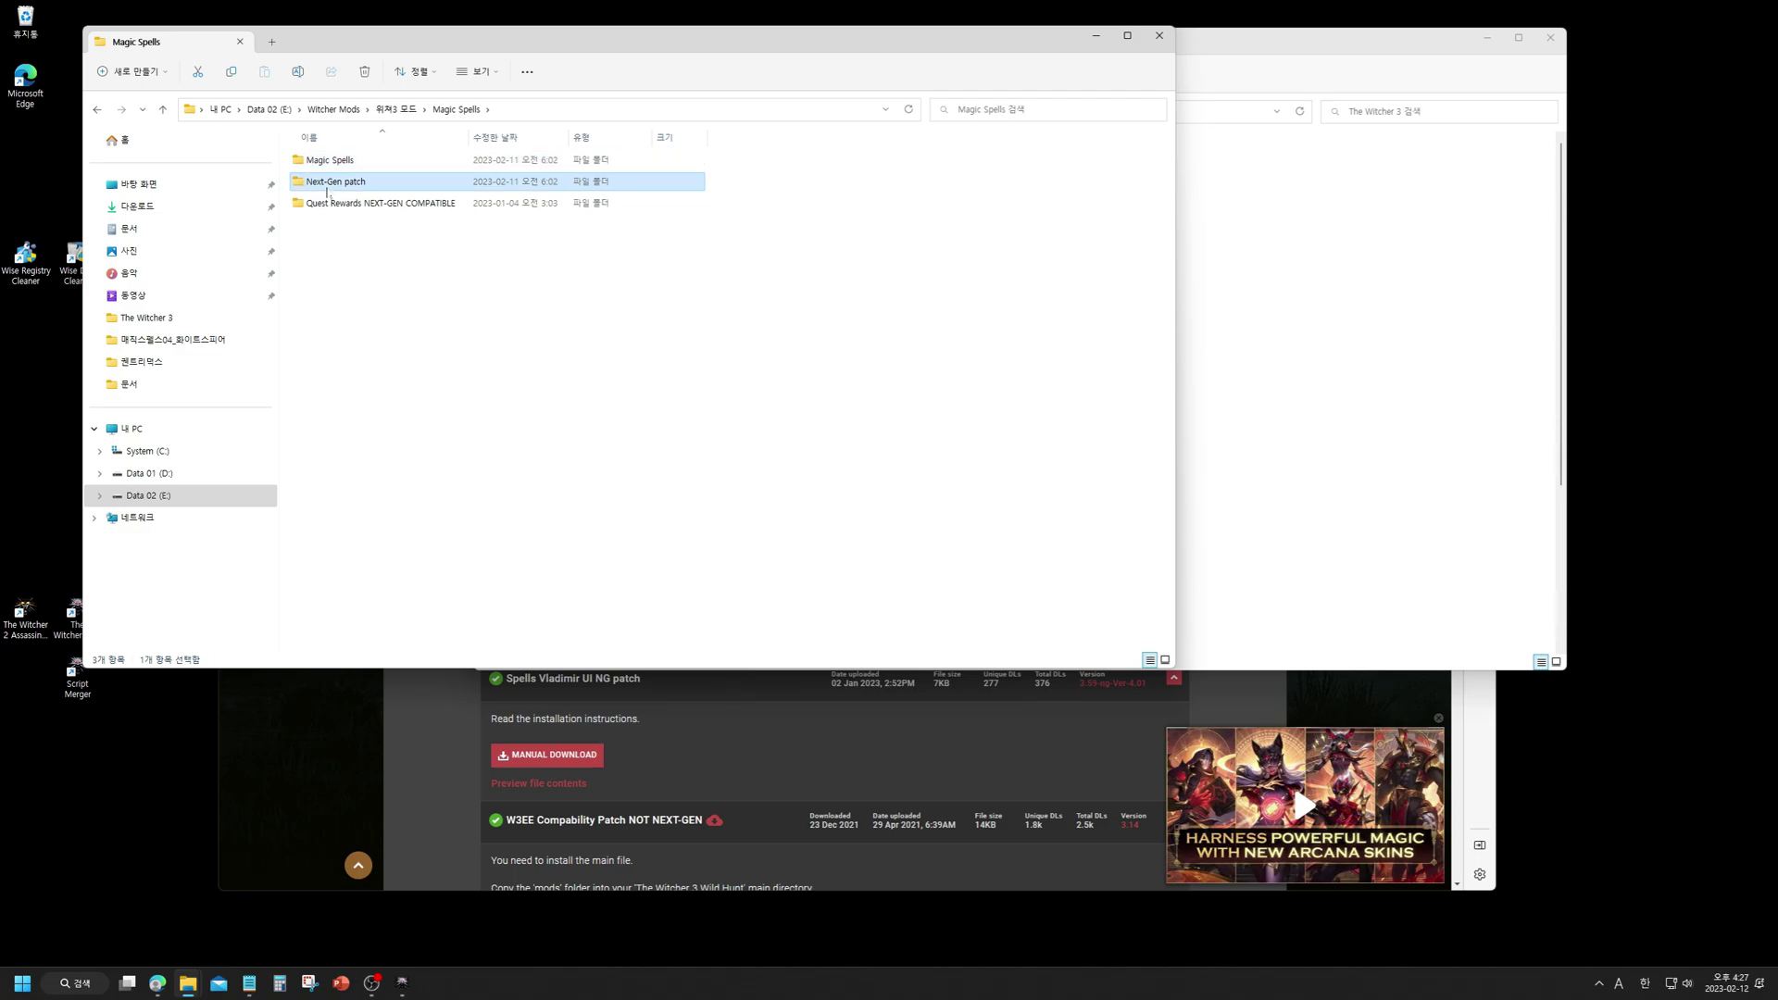
pyautogui.doubleClick(328, 190)
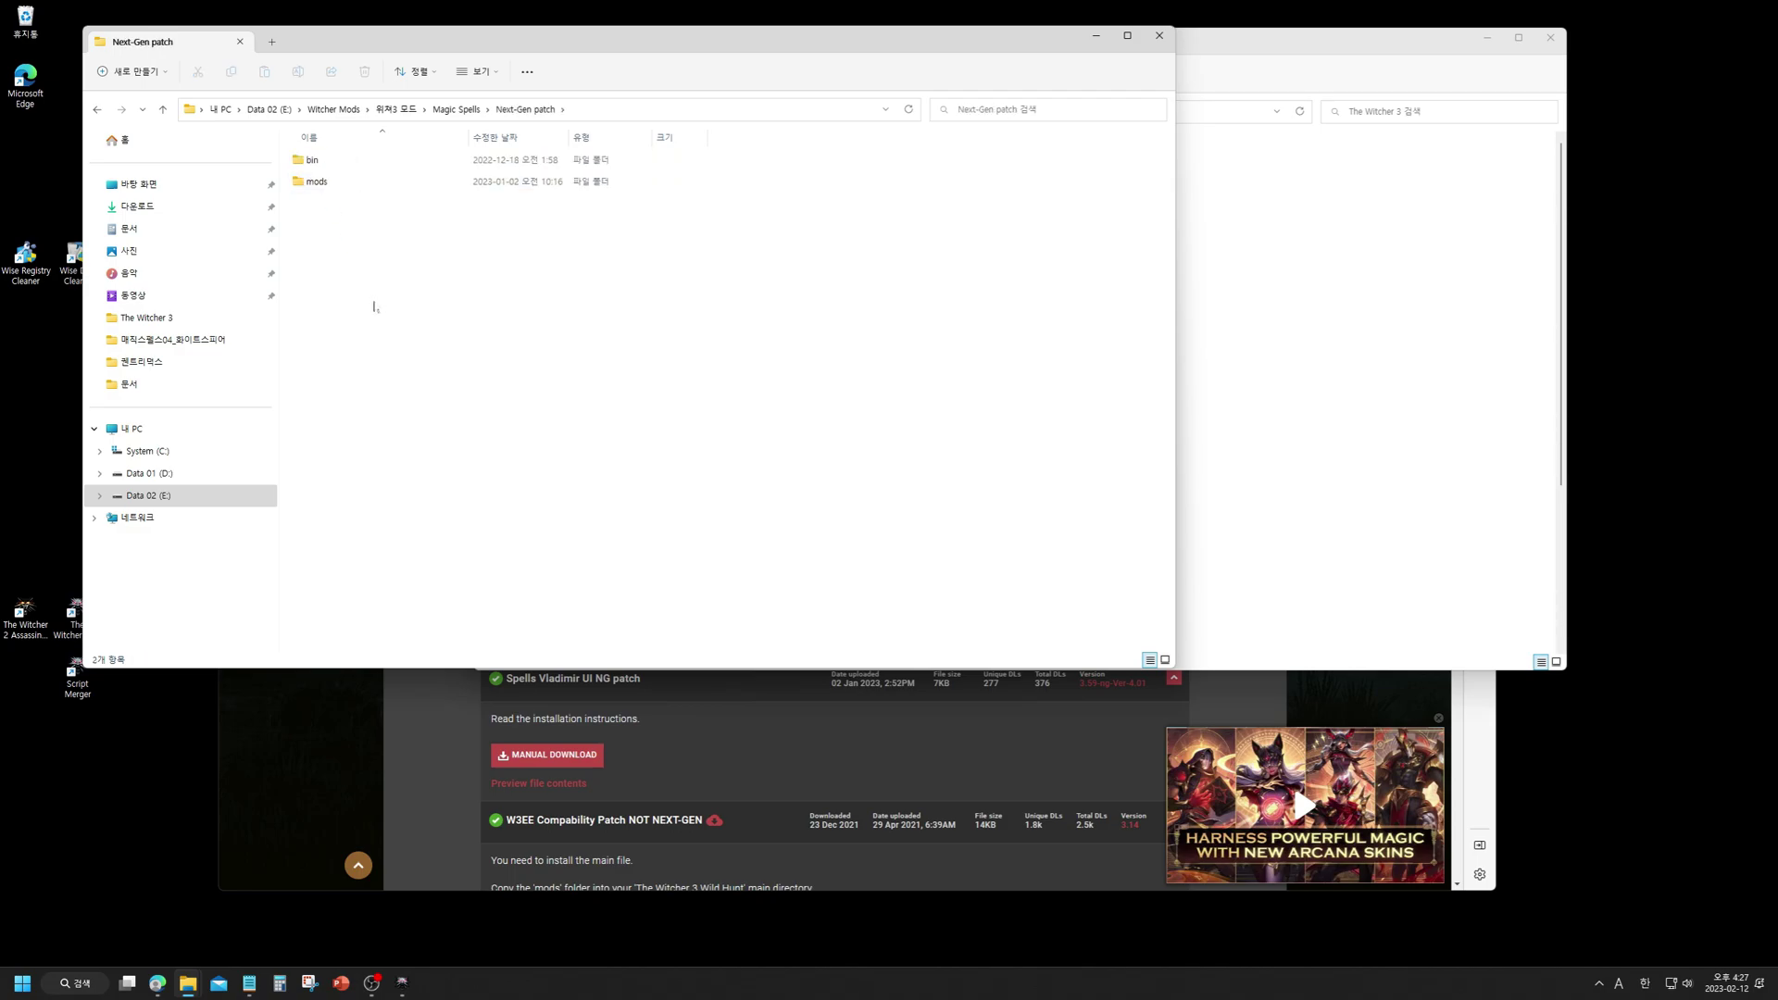
pyautogui.hotkey('ctrl', 'a')
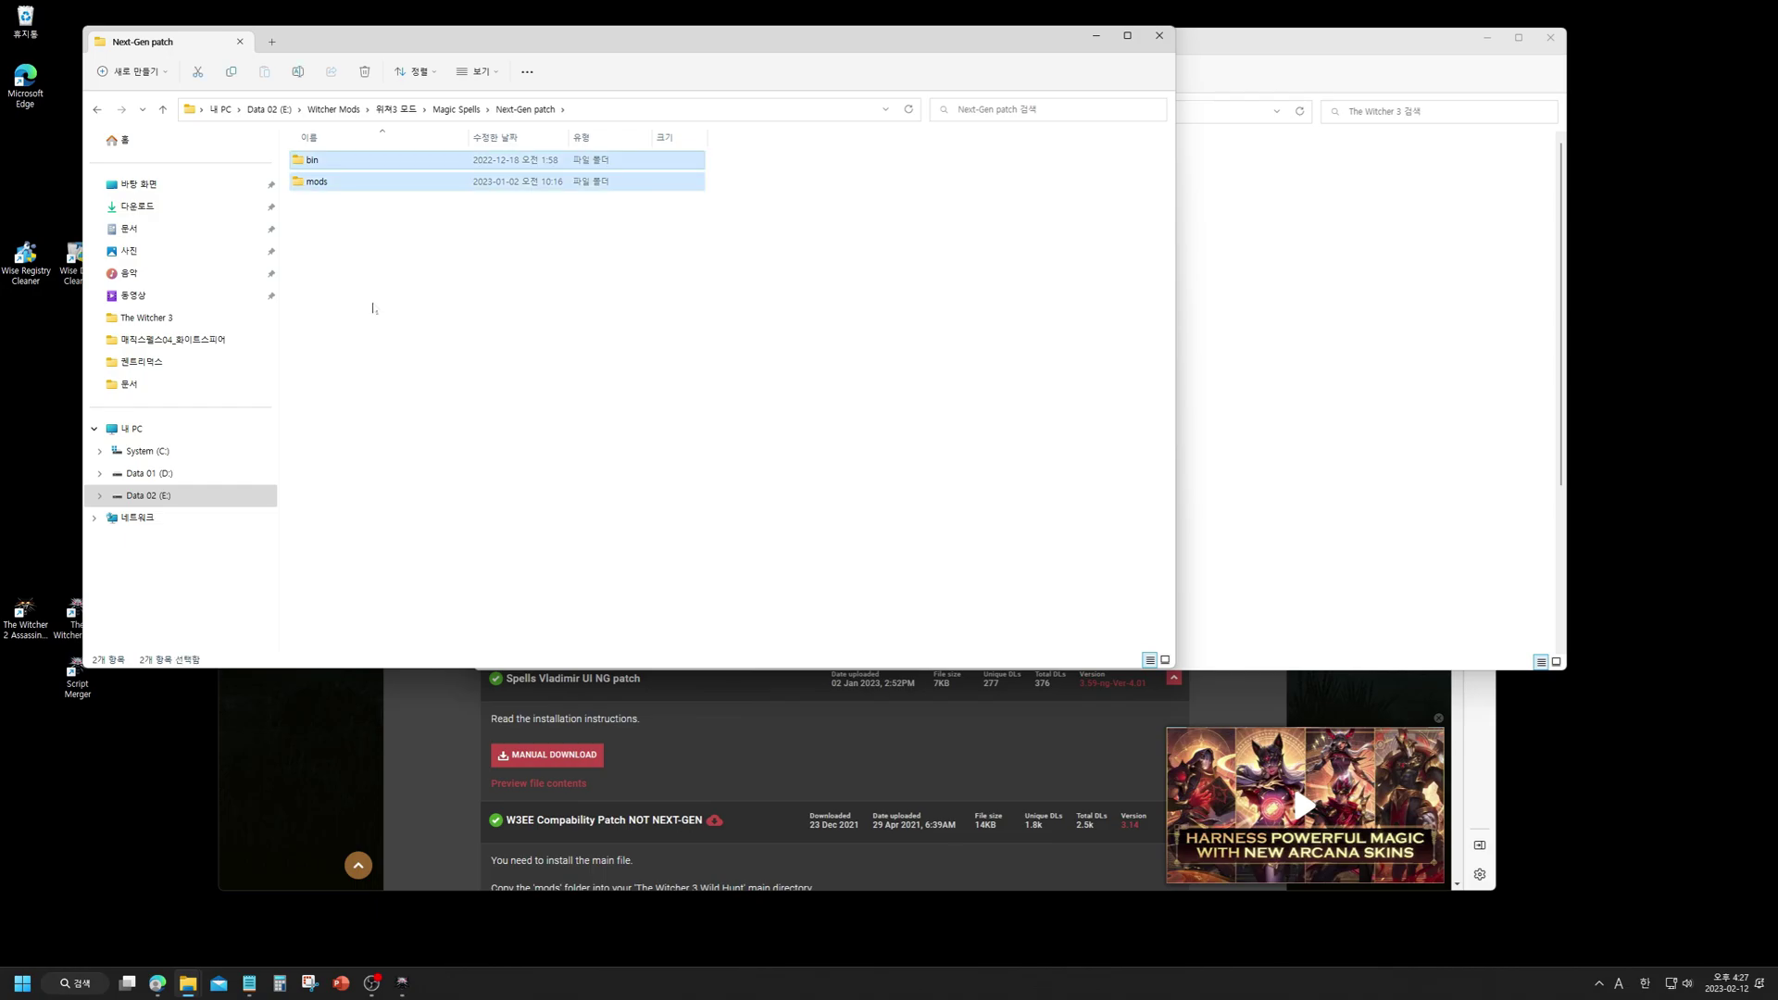
pyautogui.click(1366, 324)
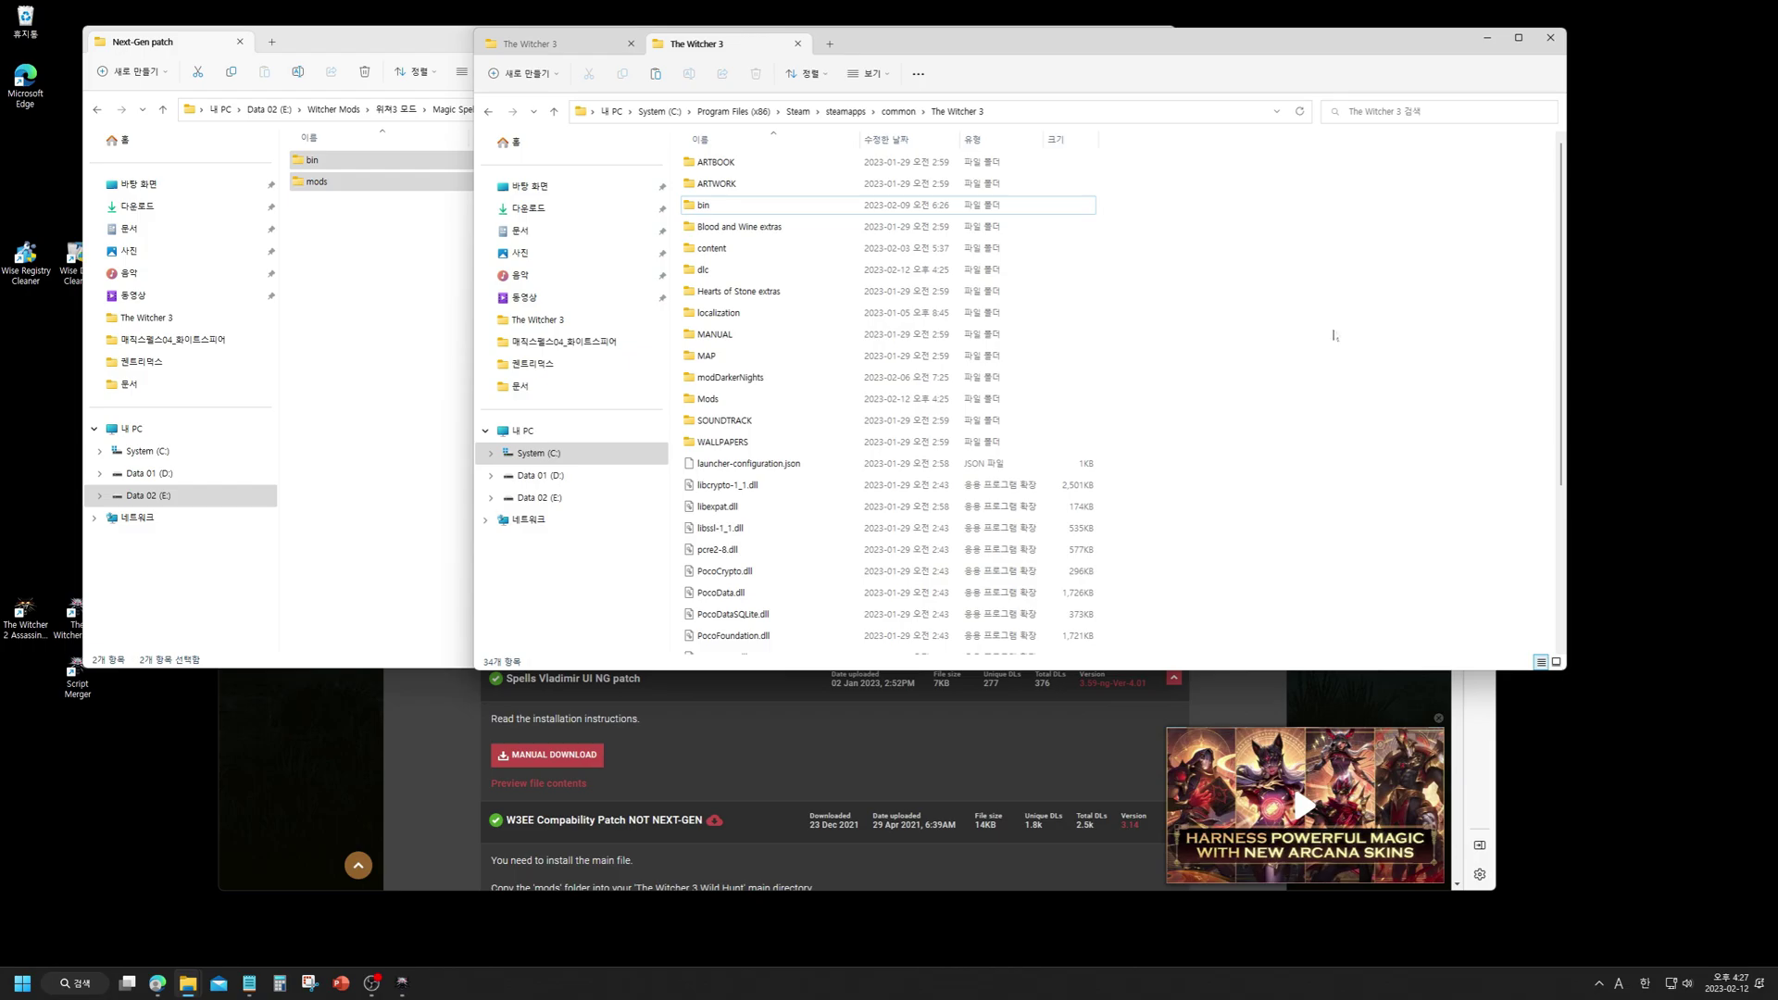
pyautogui.hotkey('ctrl', 'v')
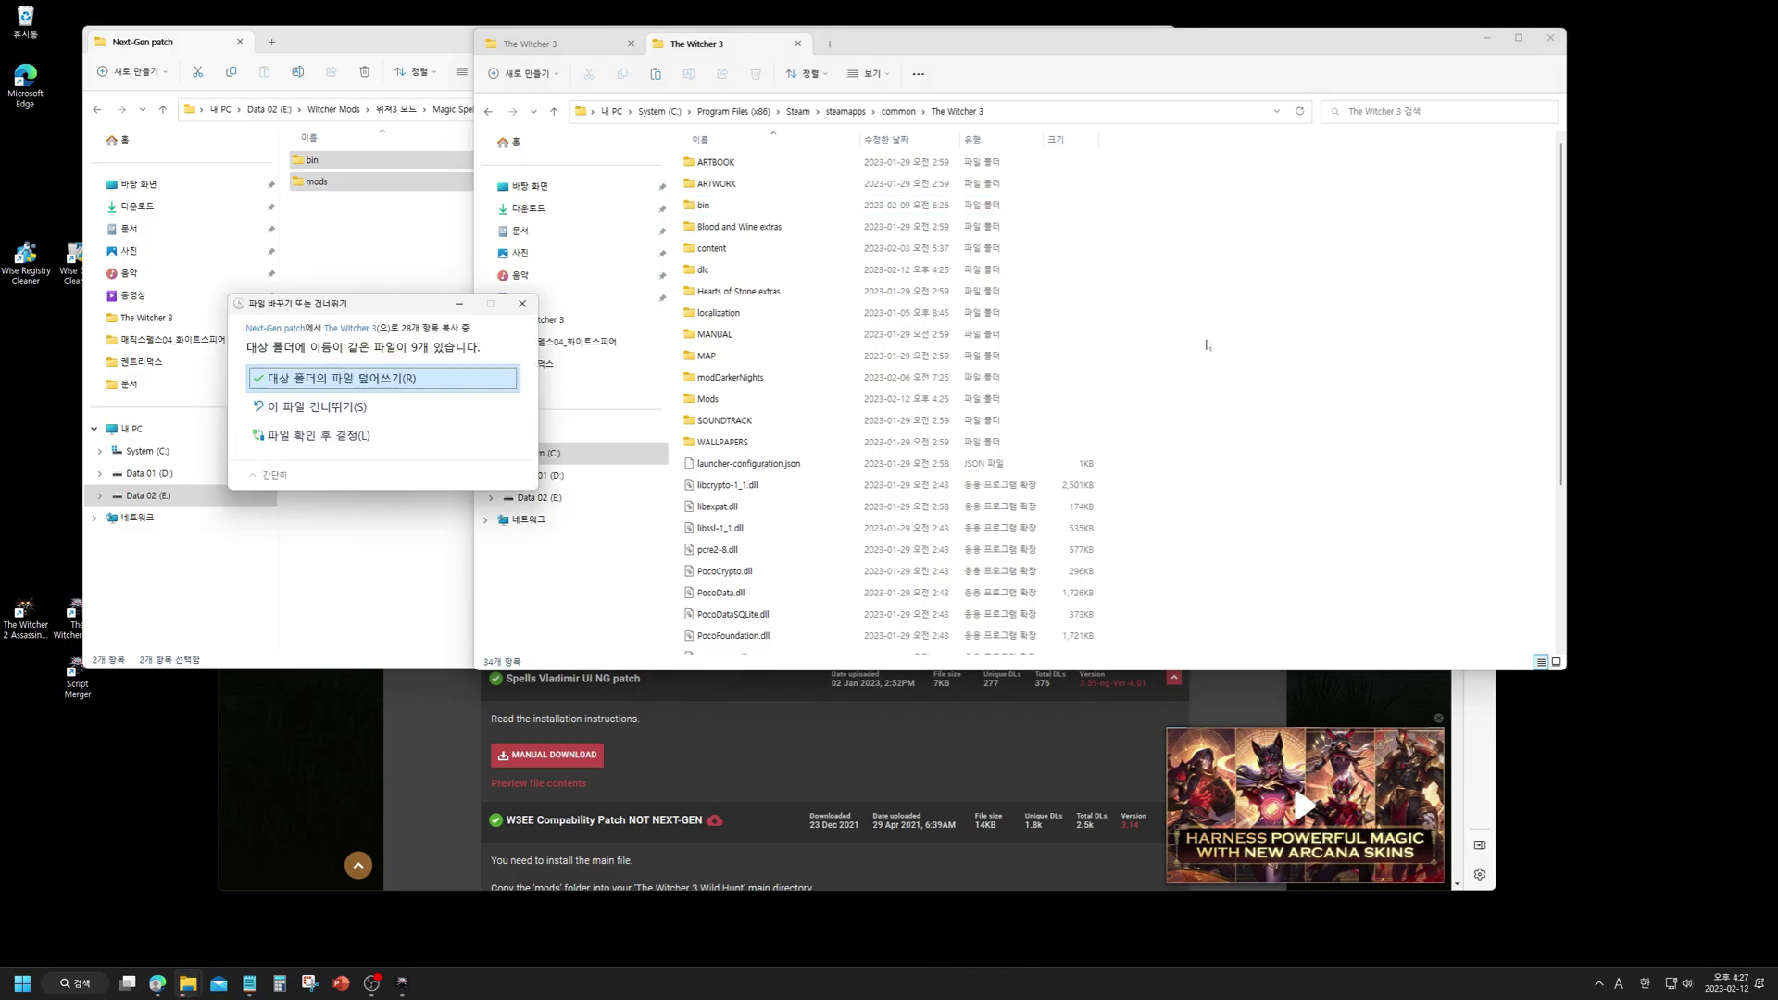
pyautogui.click(405, 380)
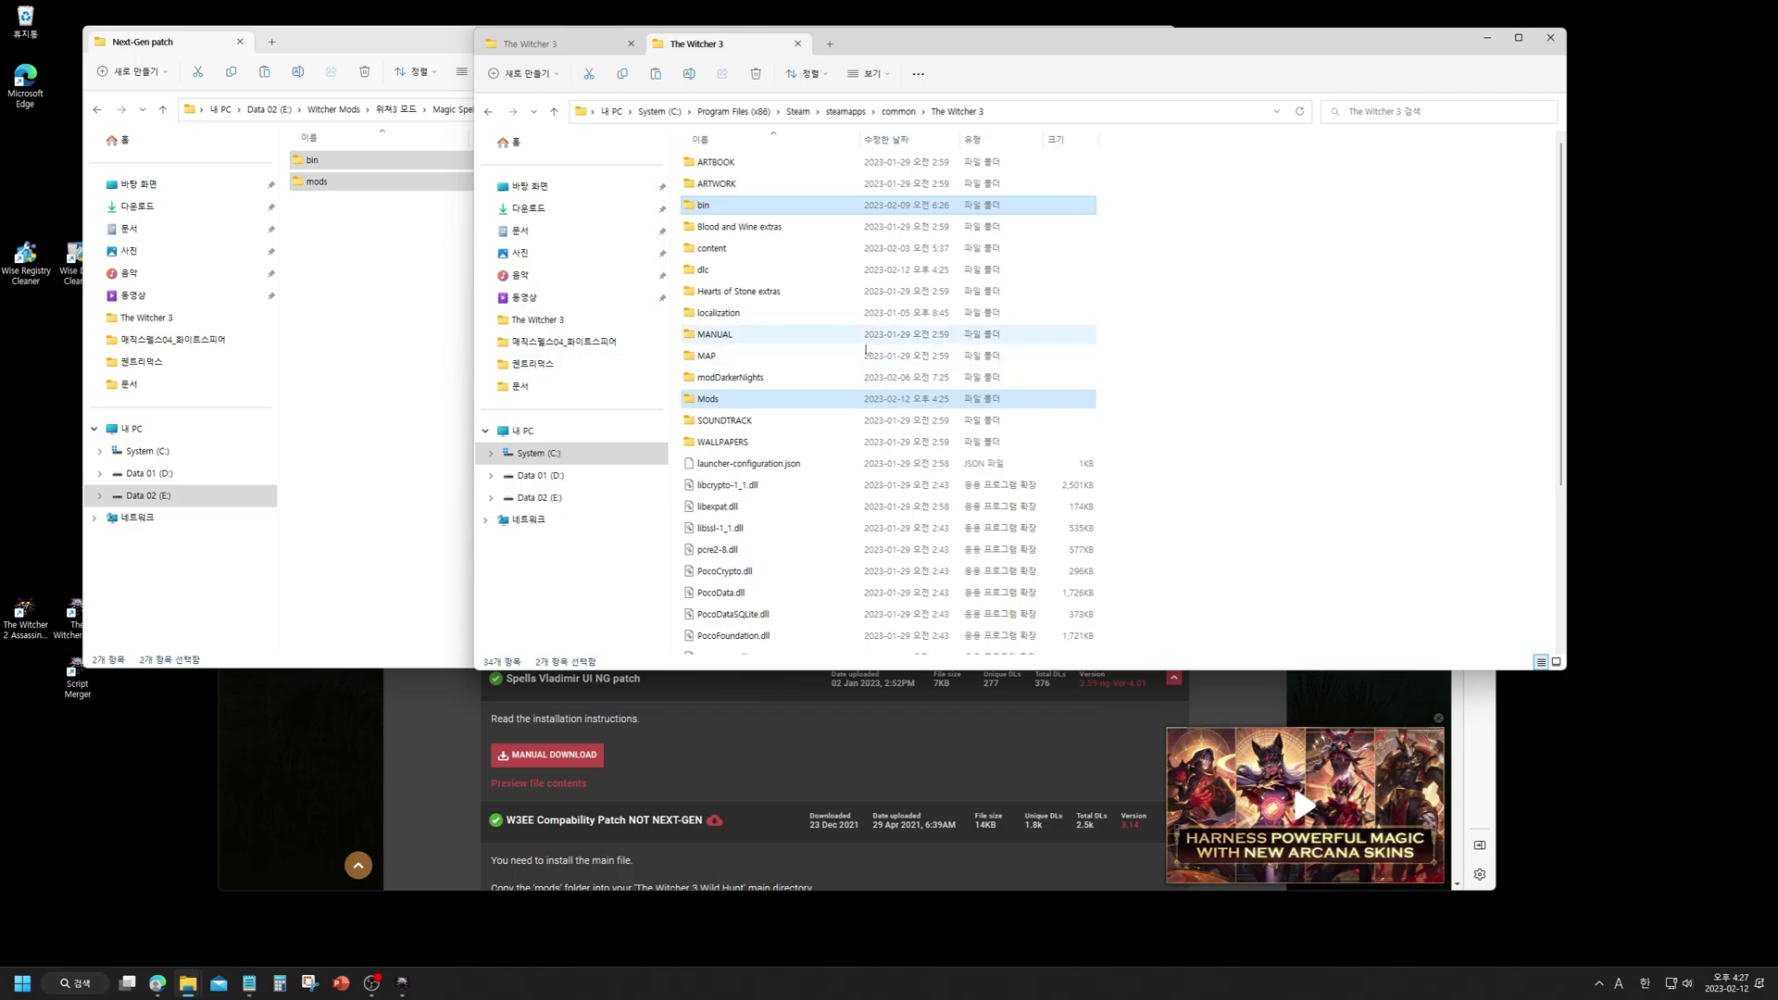
# - Examine the contents of the mods folder inside Next-Gen patch, and return to the main Magic Spells folder
pyautogui.click(366, 306)
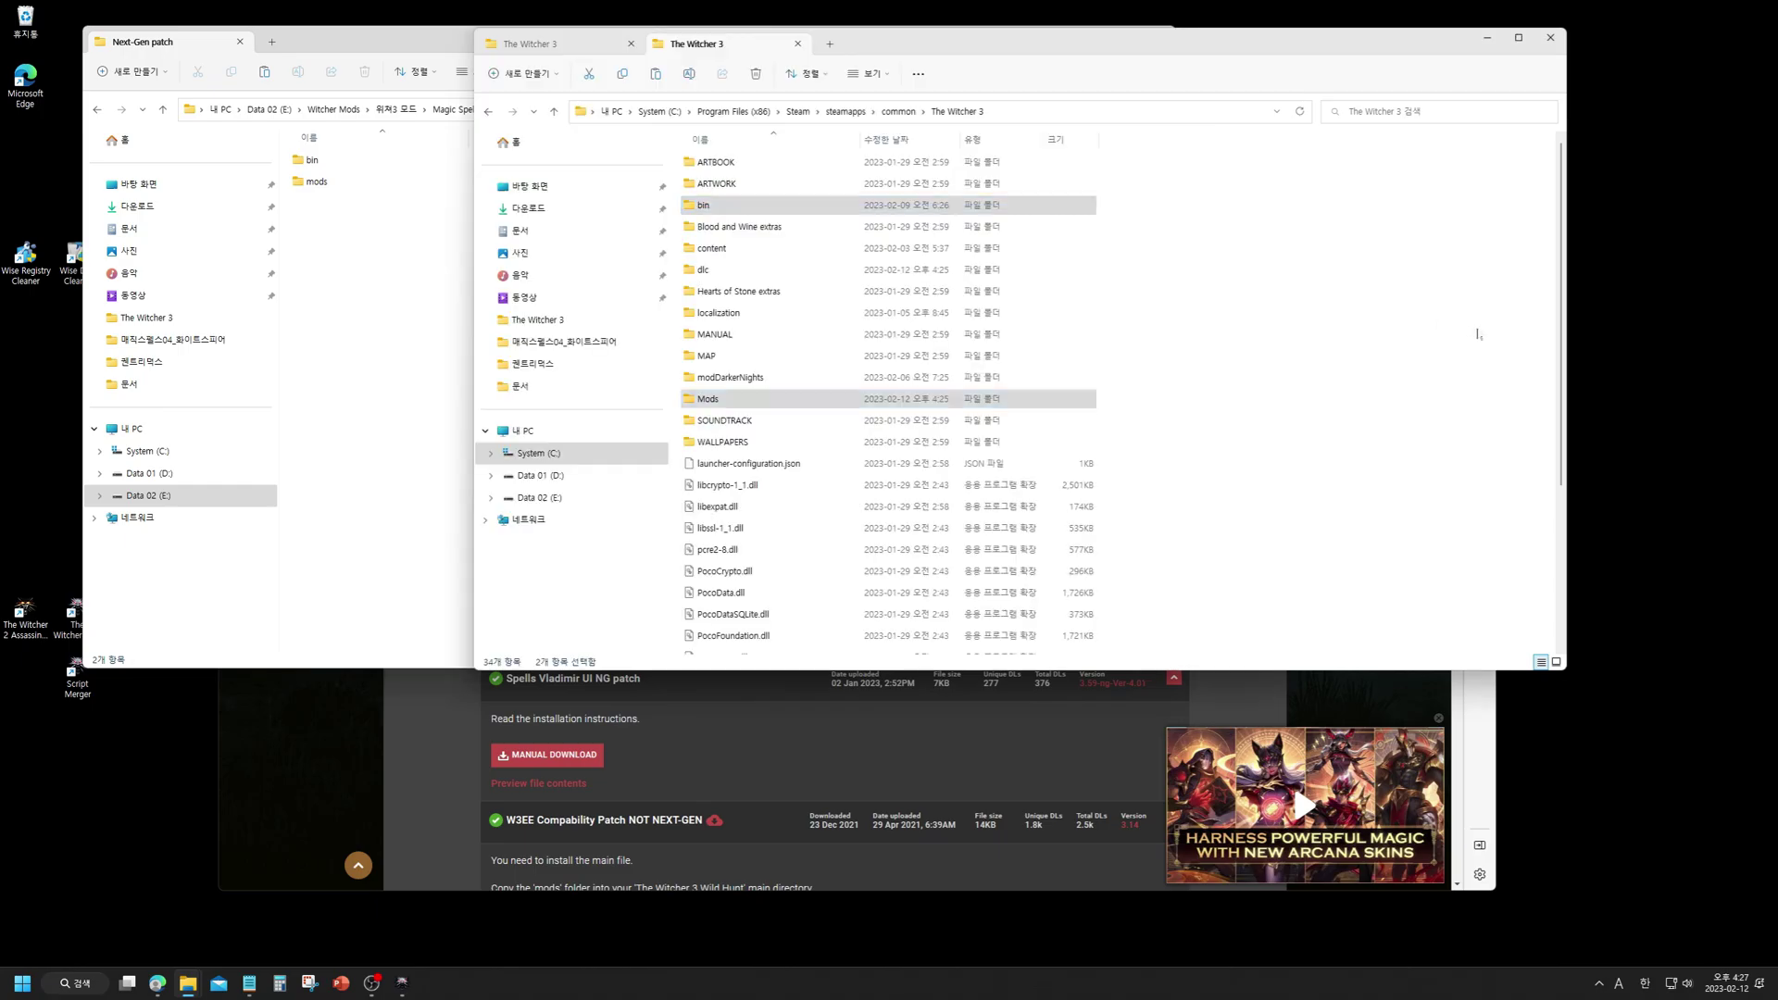
pyautogui.hotkey('alt', 'Tab')
pyautogui.doubleClick(315, 183)
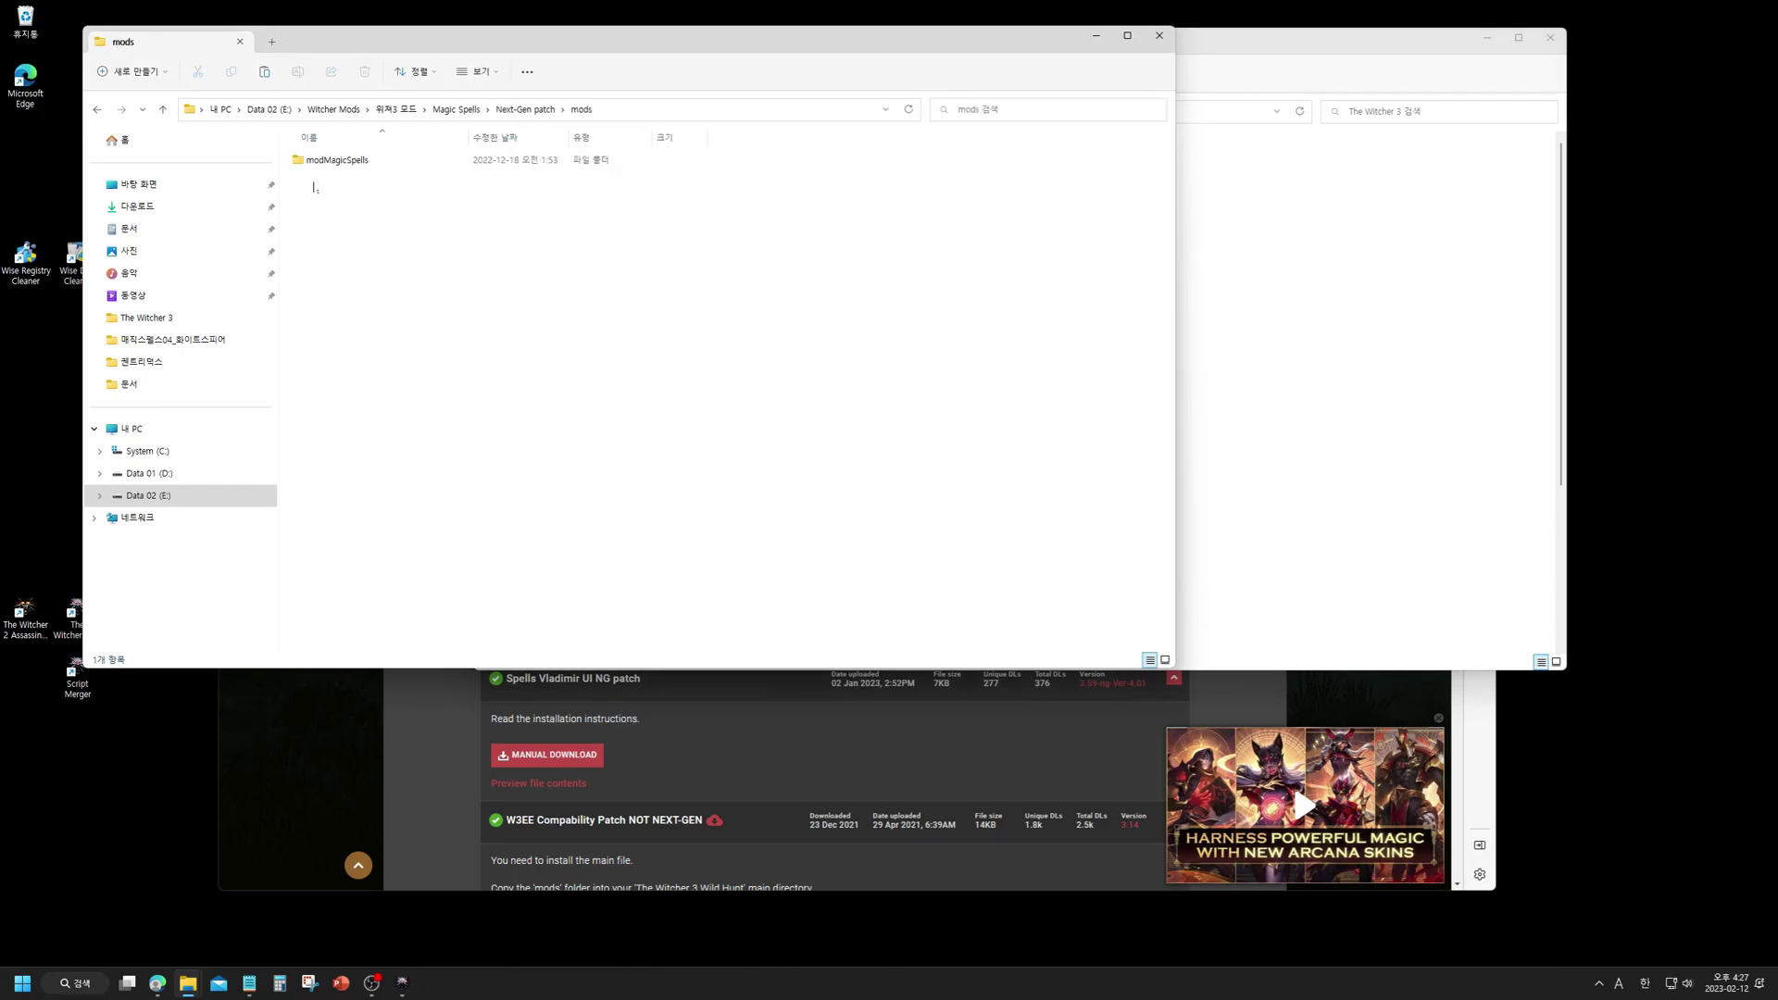
pyautogui.hotkey('alt', 'Left')
pyautogui.hotkey('alt', 'Left')
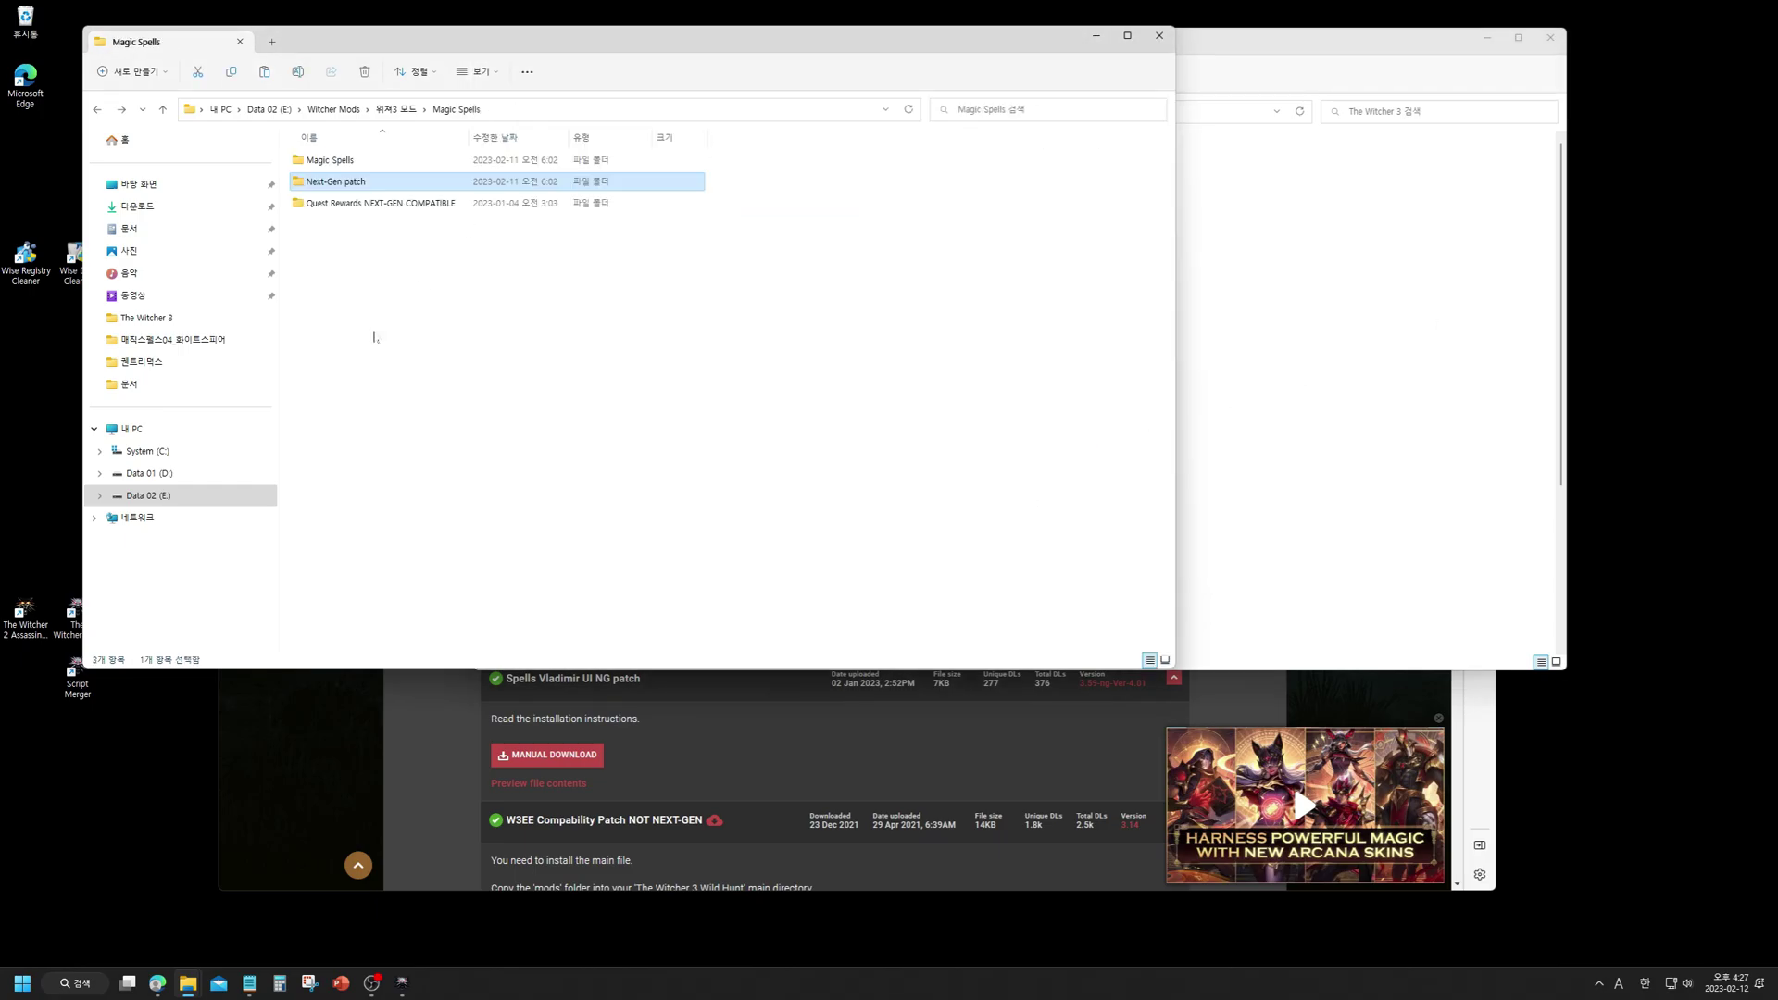
# - Copy modMagicSpellsQuestRewards from the mods folder of Quest Rewards NEXT-GEN COMPATIBLE into the game's Mods folder
pyautogui.doubleClick(348, 203)
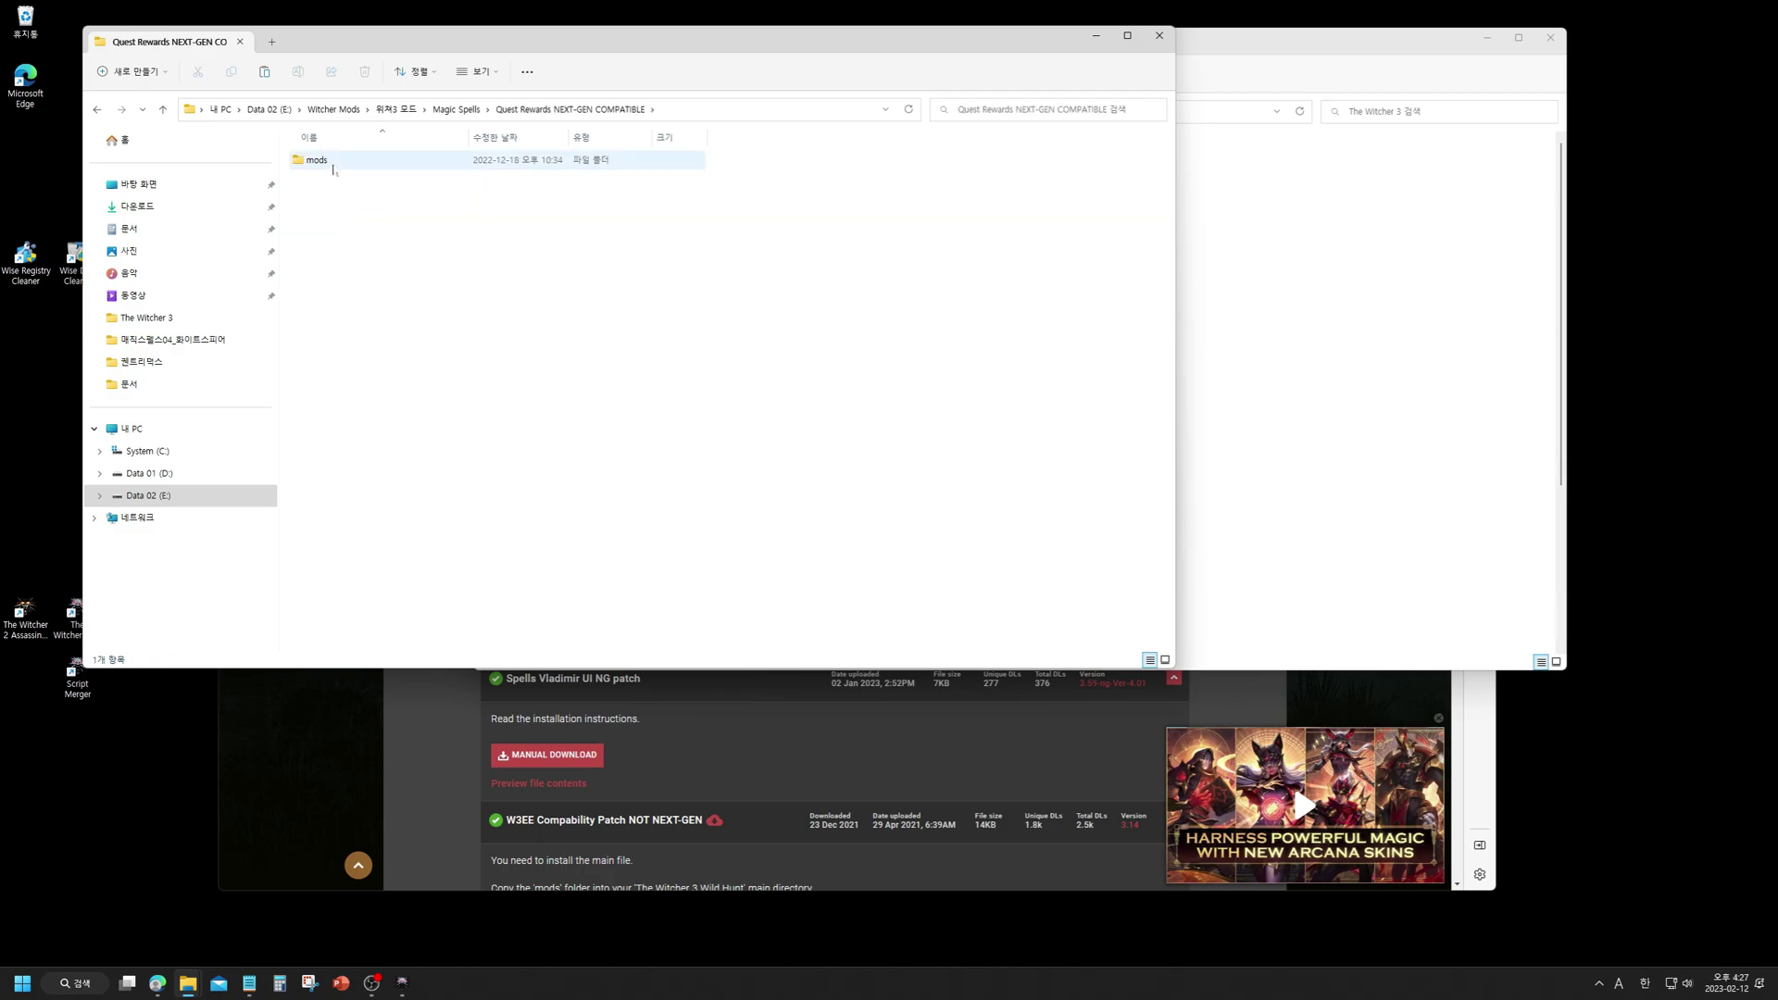
pyautogui.doubleClick(333, 163)
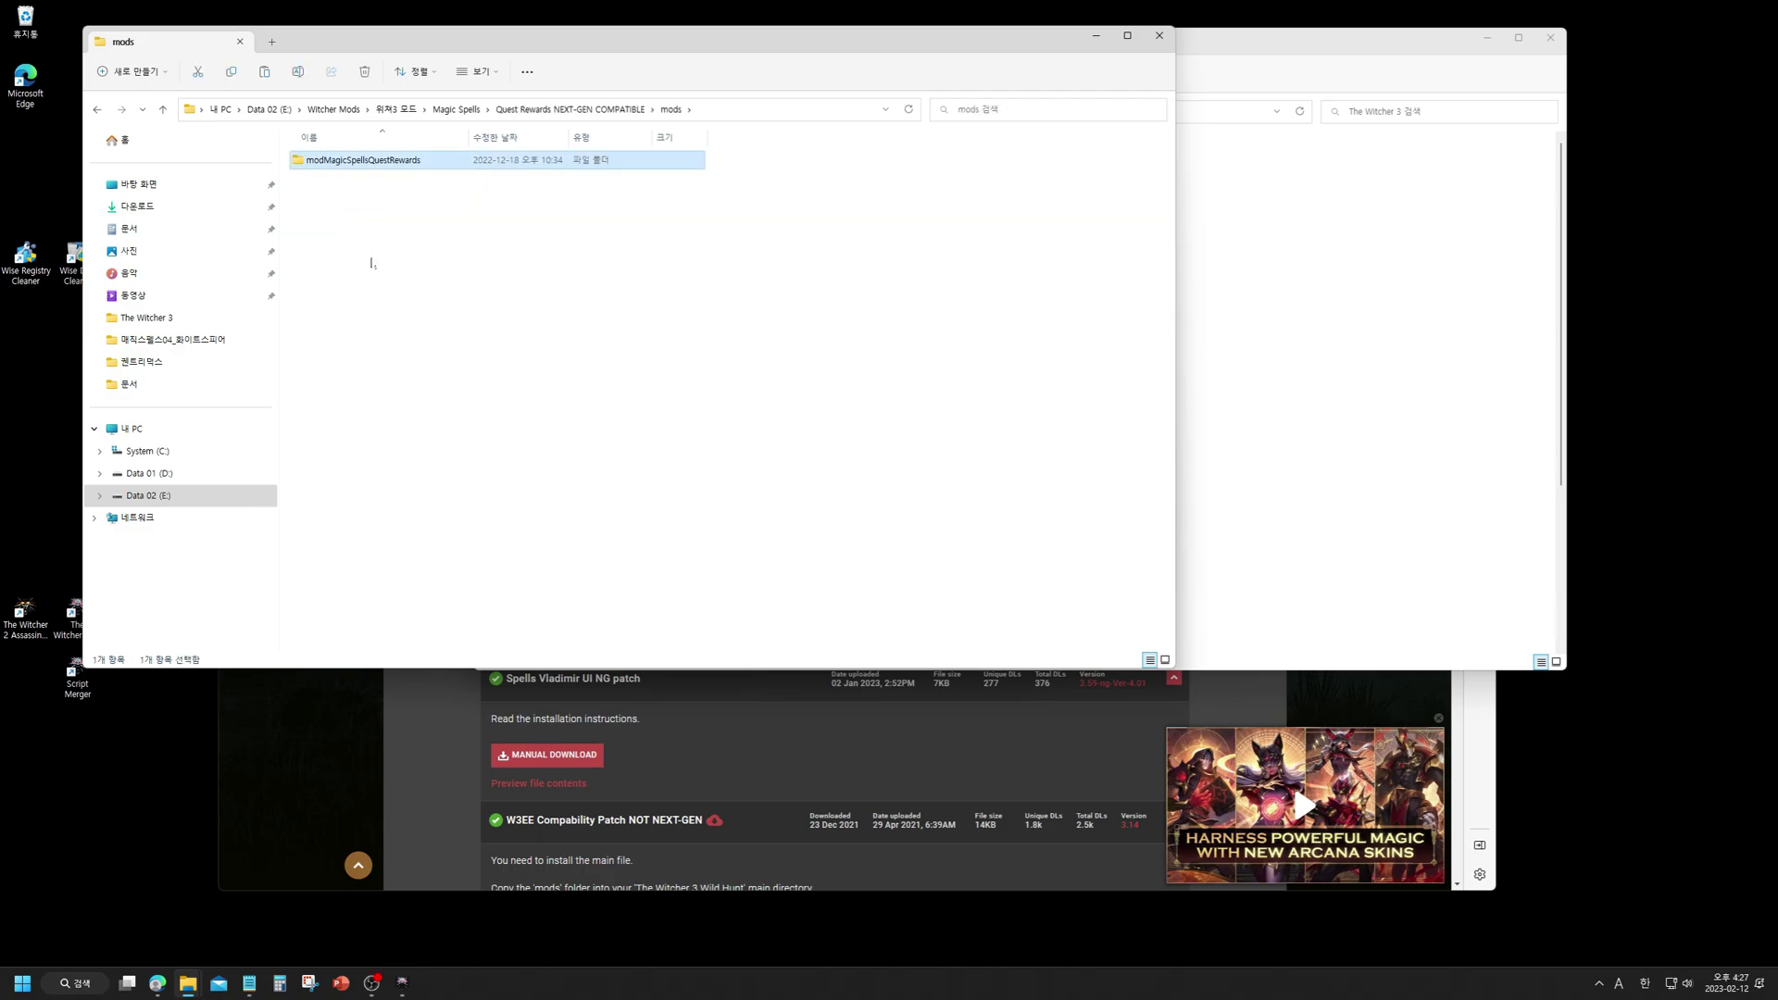
pyautogui.click(374, 165)
pyautogui.click(1265, 345)
pyautogui.doubleClick(749, 404)
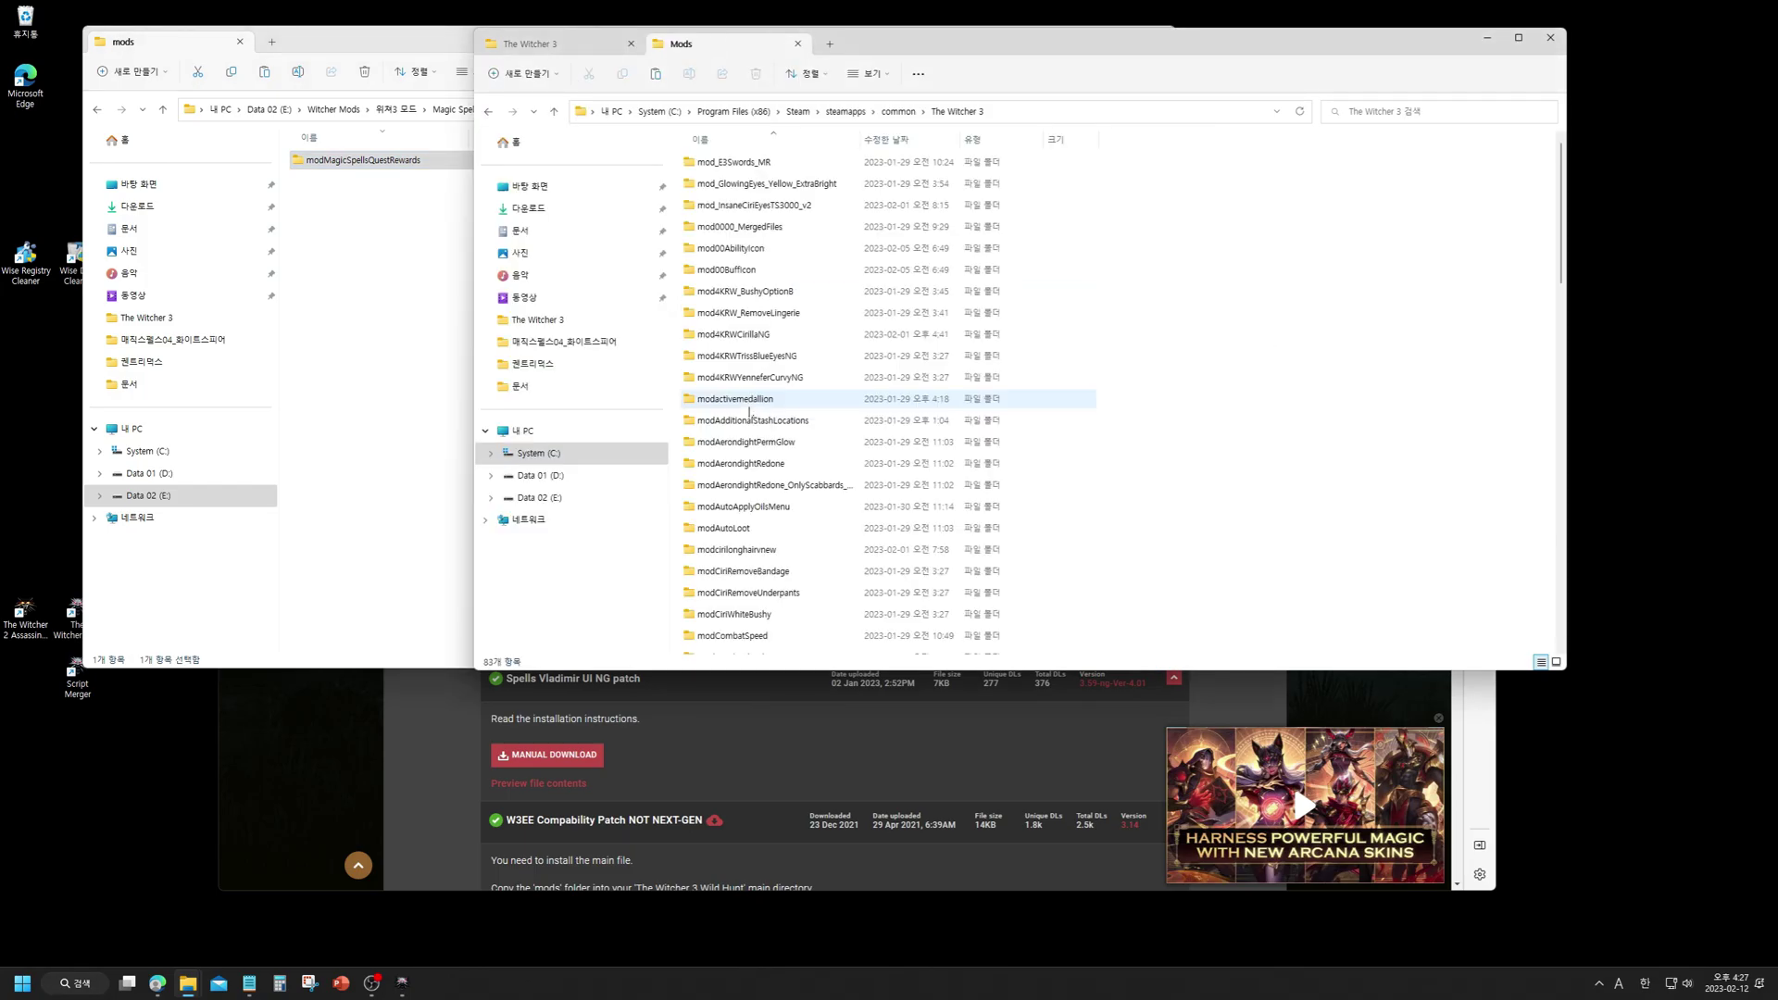
pyautogui.scroll(-3, 884, 238)
pyautogui.scroll(-10, 885, 238)
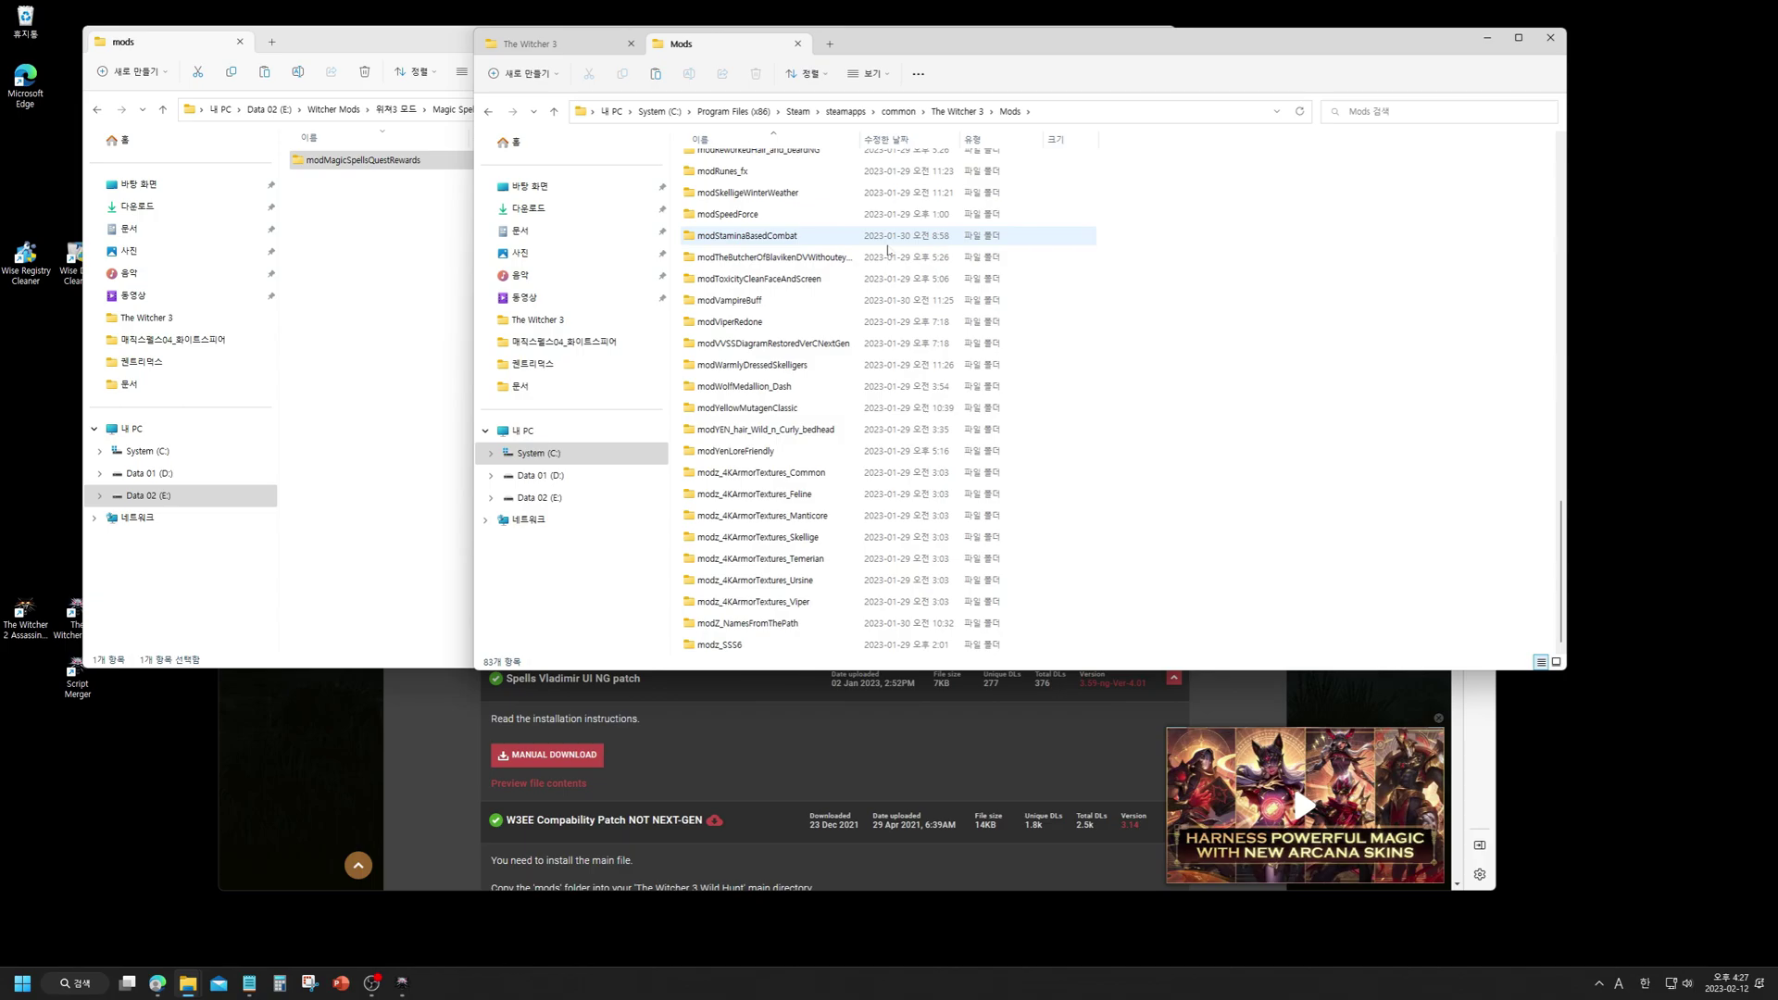
pyautogui.scroll(5, 887, 250)
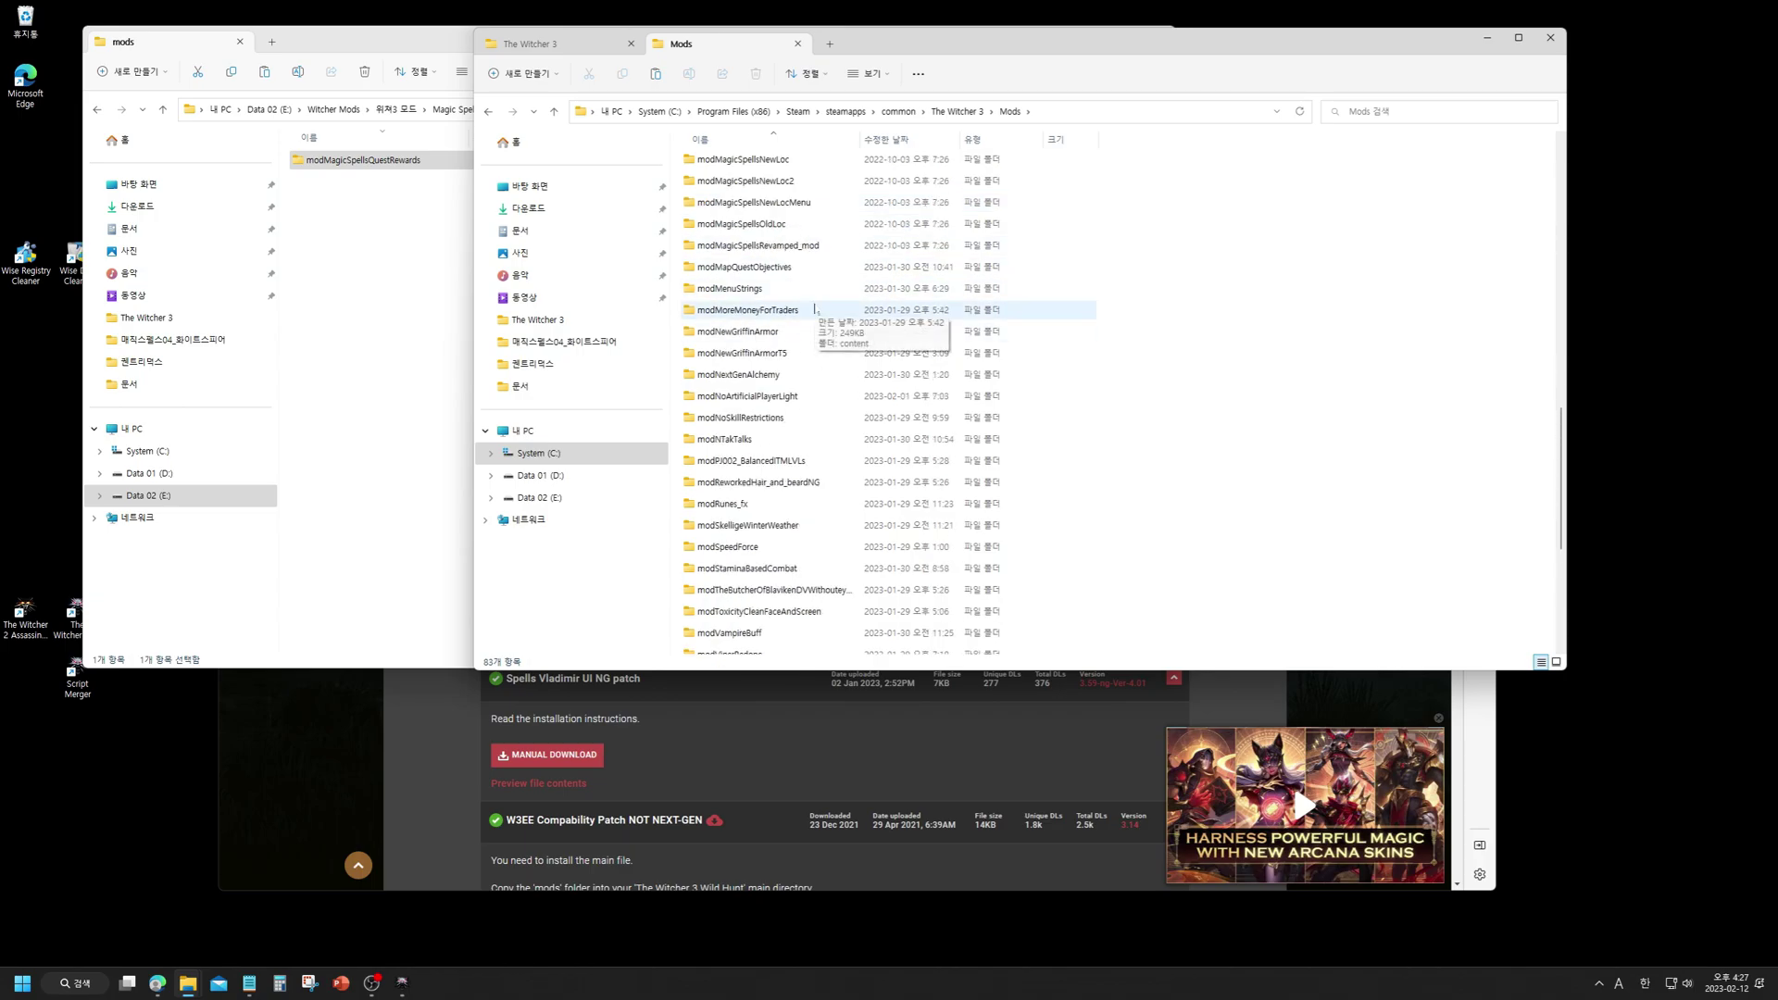
pyautogui.scroll(1, 813, 278)
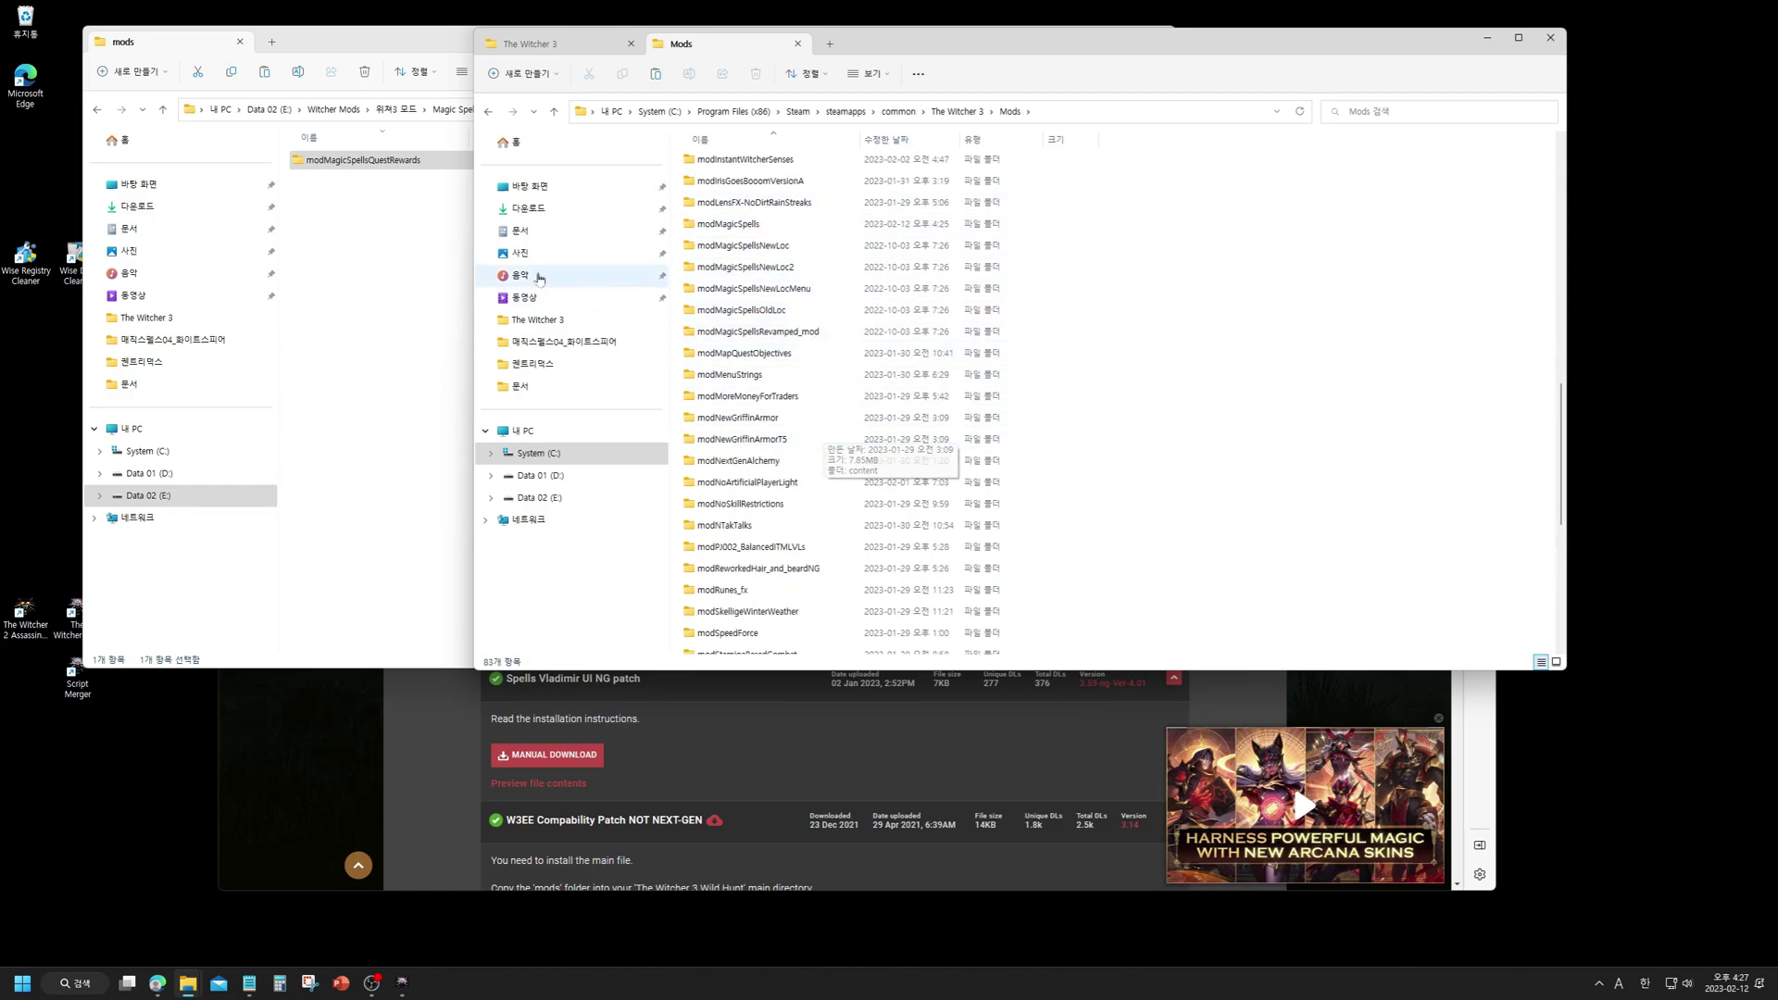
pyautogui.click(363, 163)
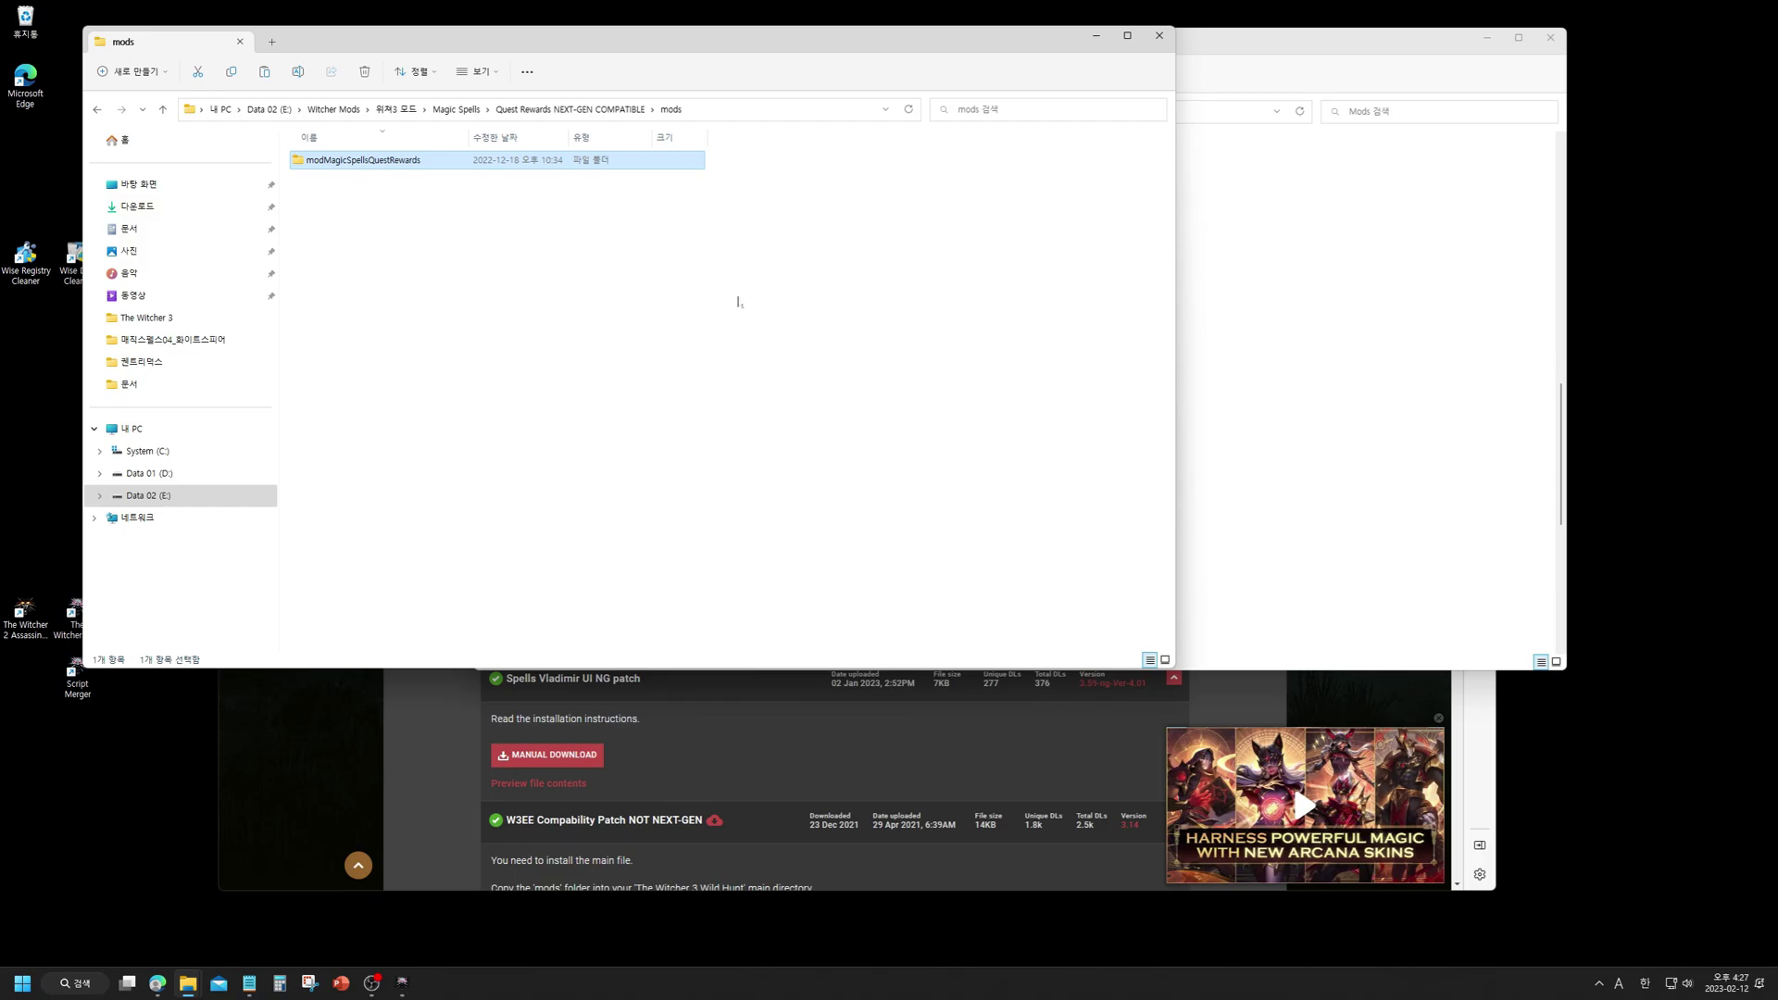
pyautogui.click(1254, 334)
pyautogui.hotkey('ctrl', 'v')
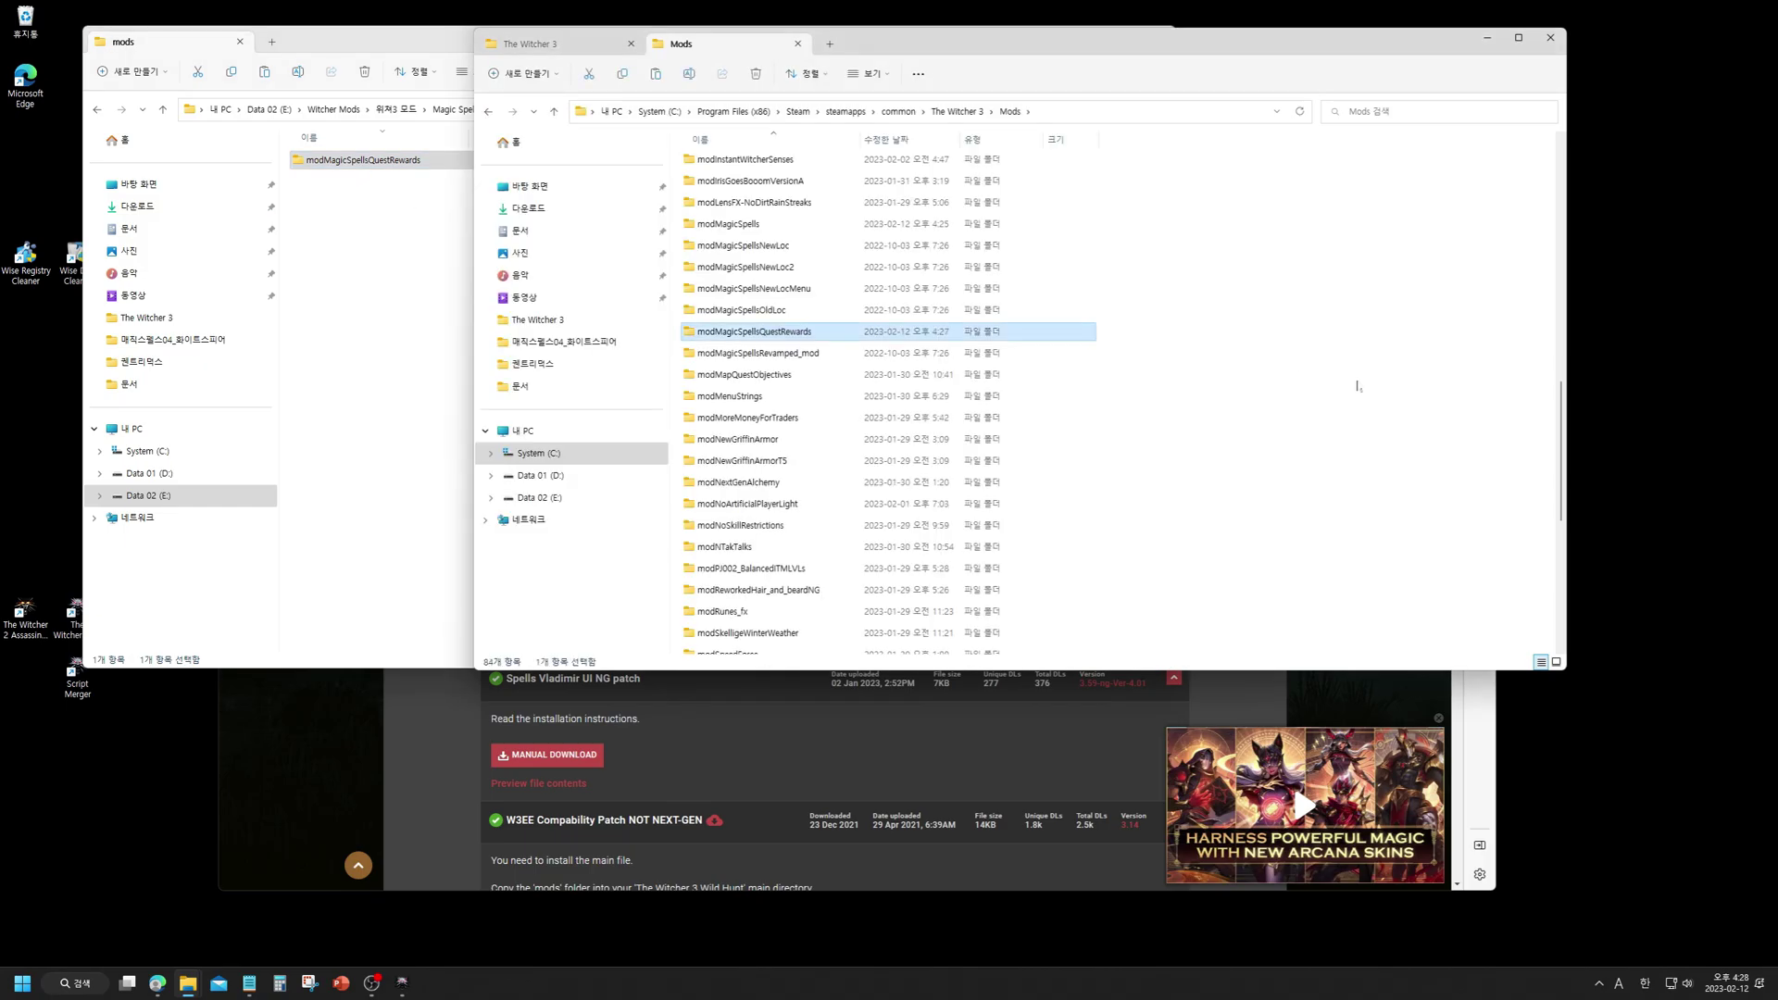
pyautogui.click(1358, 385)
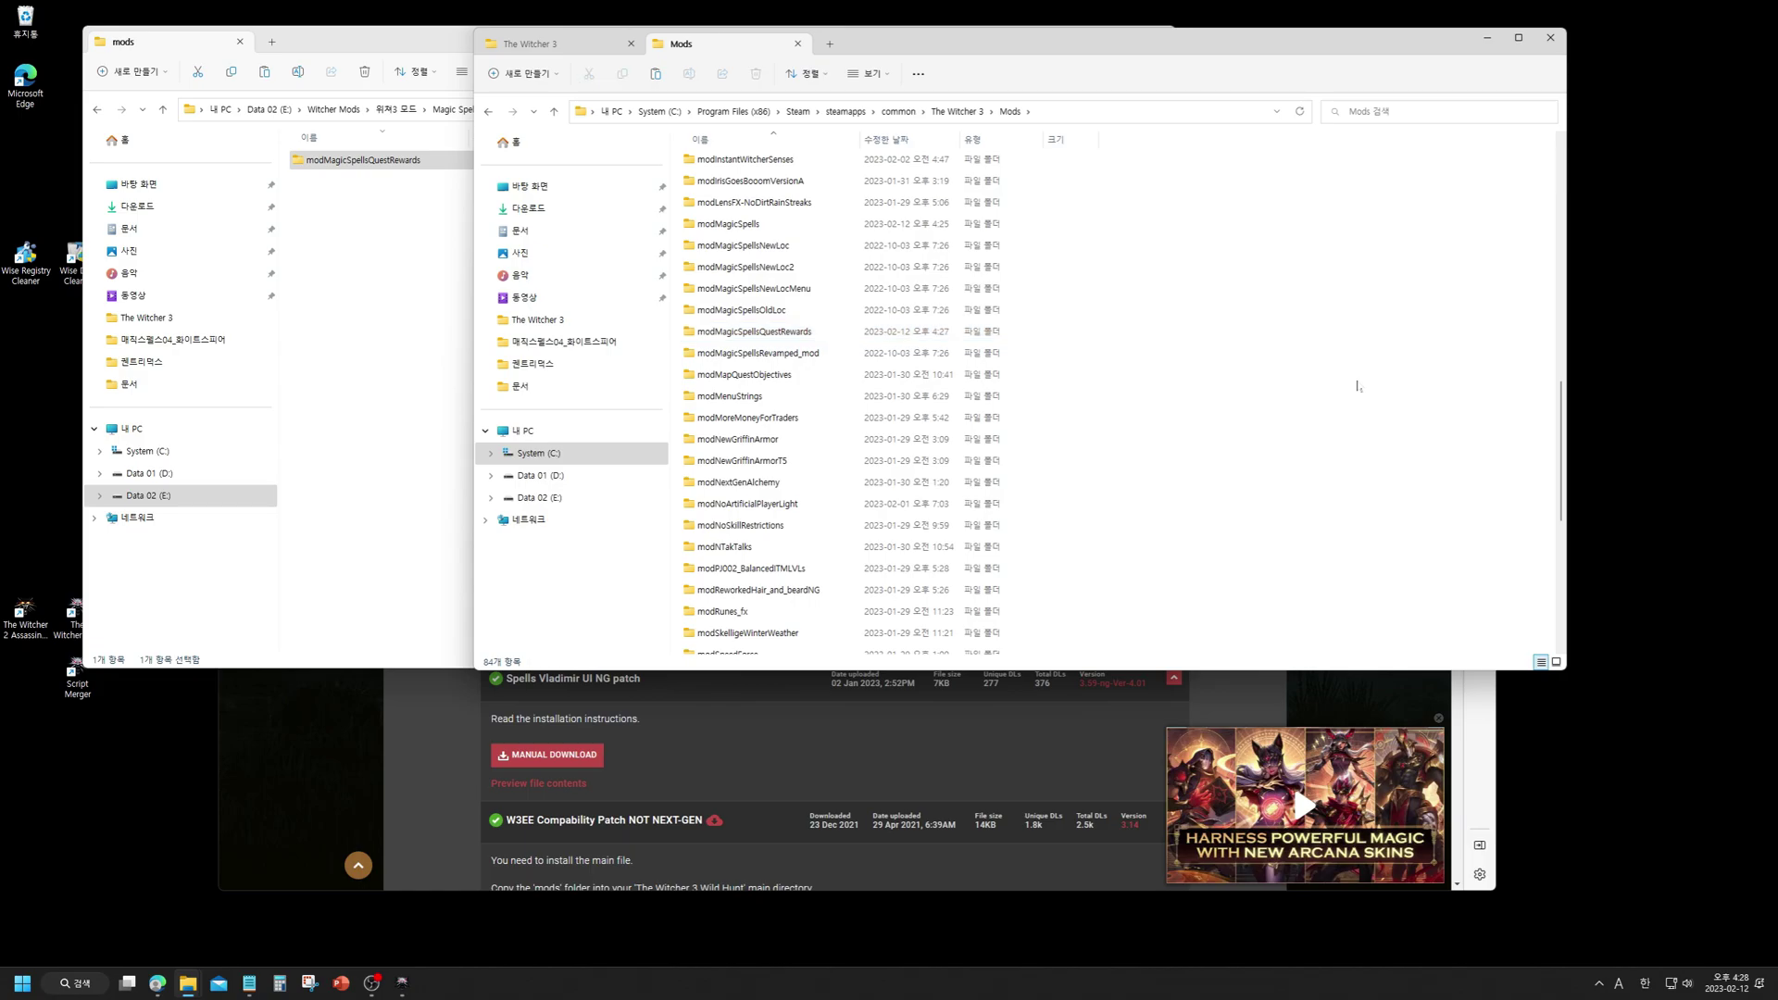
# - Go back from the Quest Rewards mods folder up to the main Magic Spells folder
pyautogui.click(395, 344)
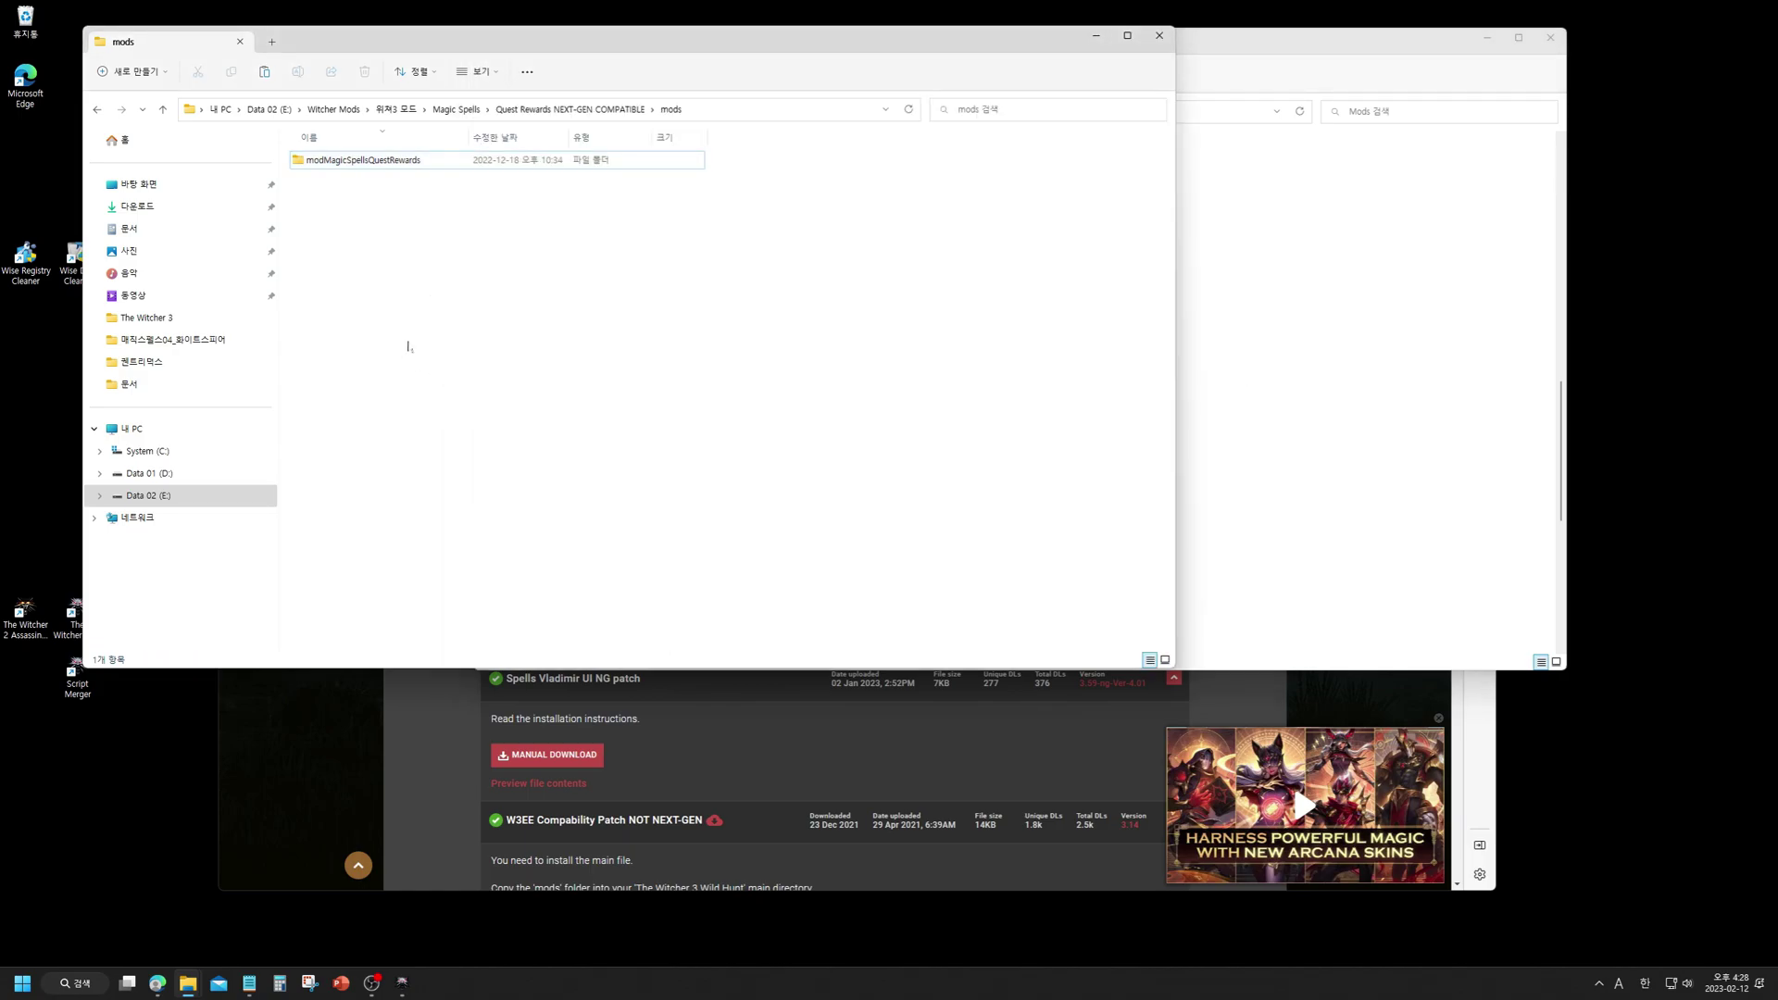
pyautogui.hotkey('alt', 'Up')
pyautogui.hotkey('alt', 'Up')
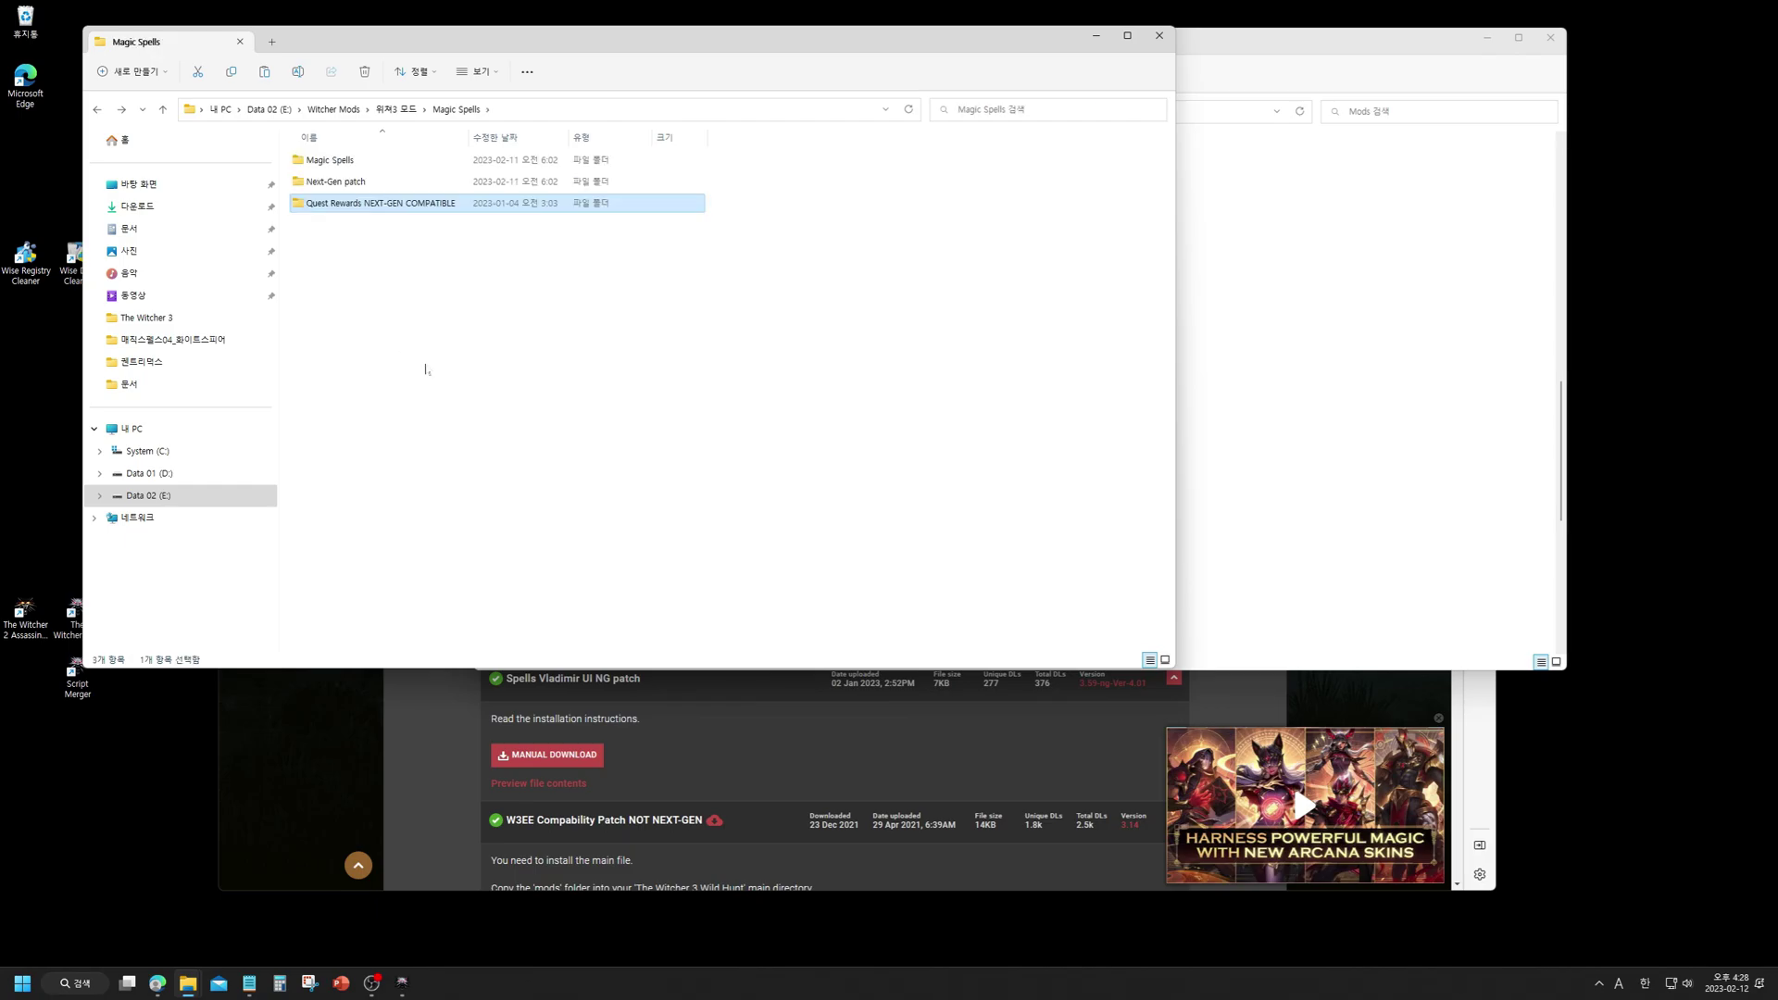
# - Open the bin\config\r4game\user_config_matrix\pc folder inside the Steam The Witcher 3 game directory
pyautogui.click(1348, 361)
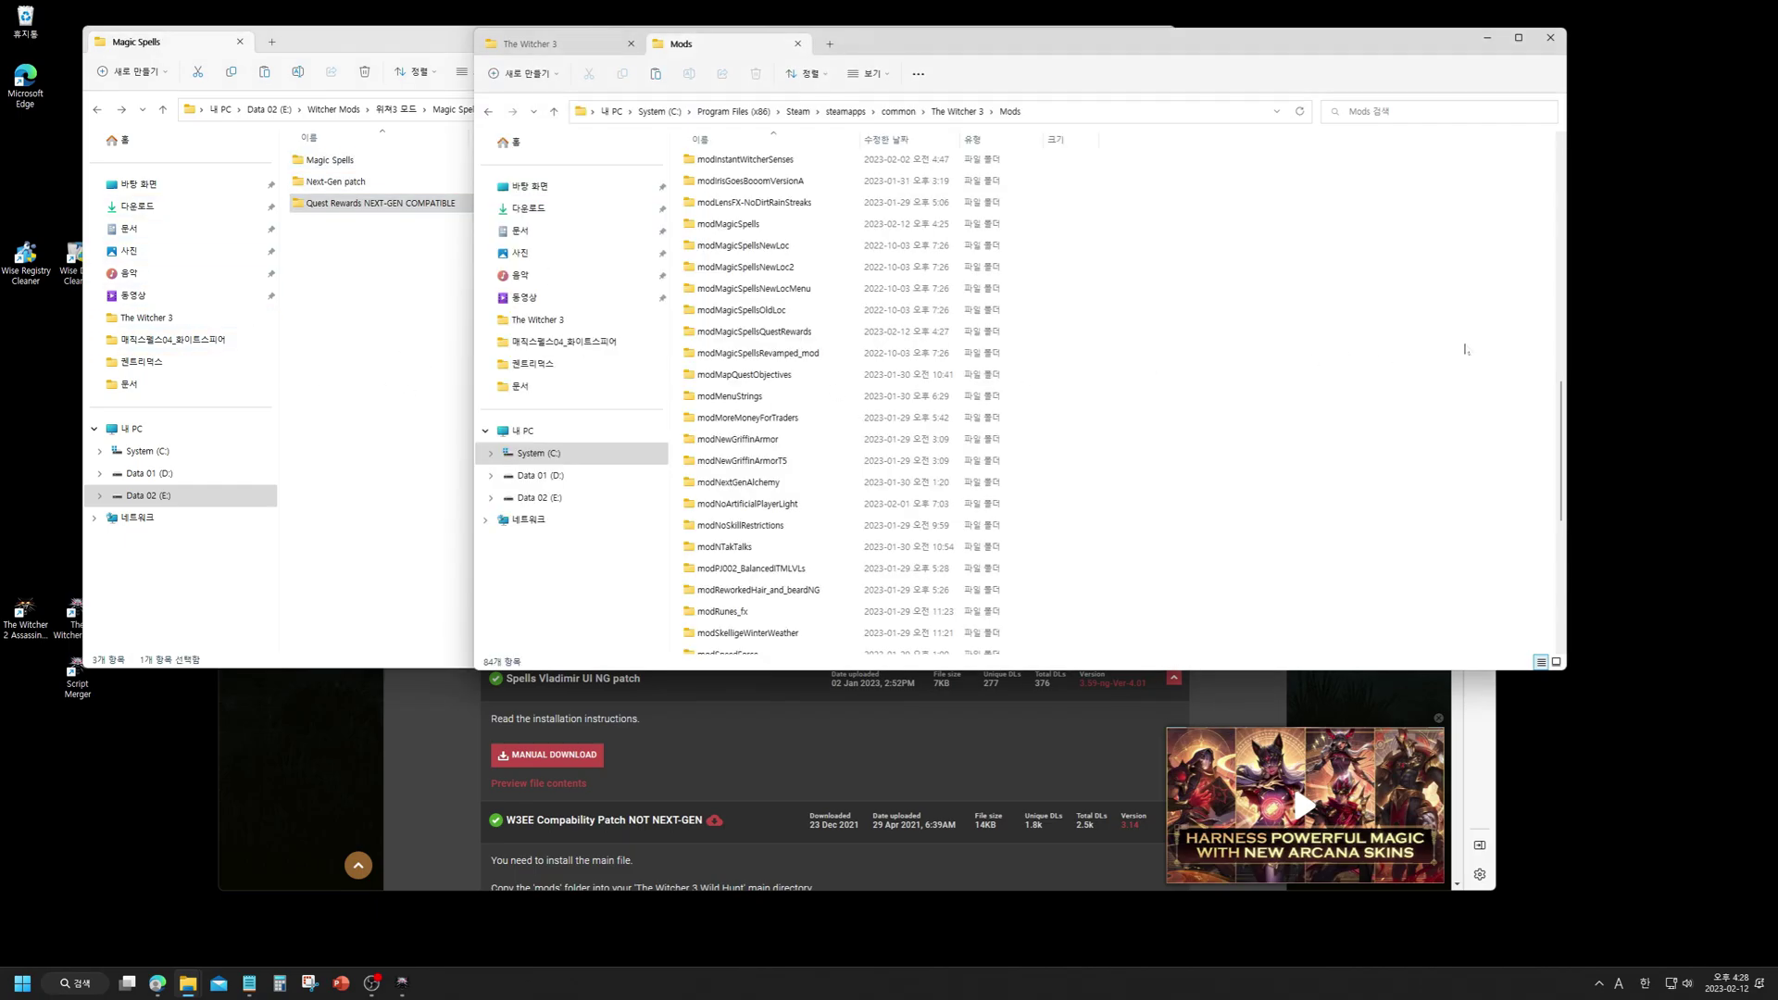
pyautogui.scroll(12, 1080, 325)
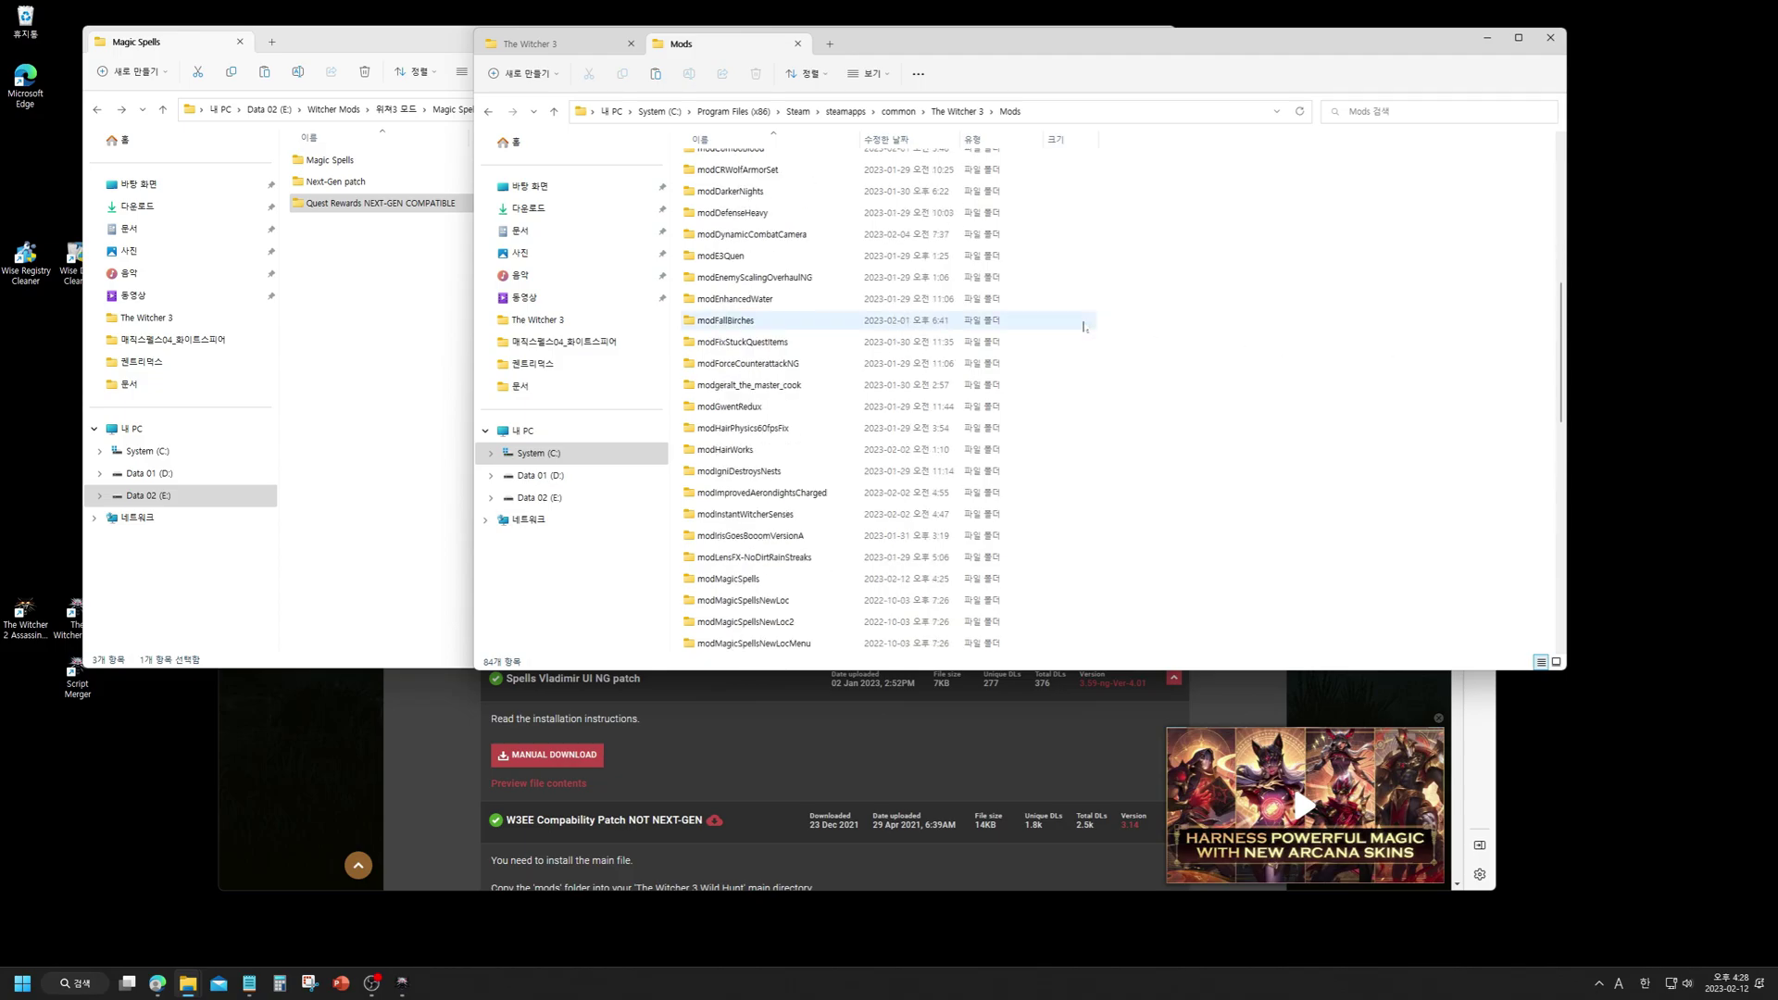
pyautogui.click(957, 111)
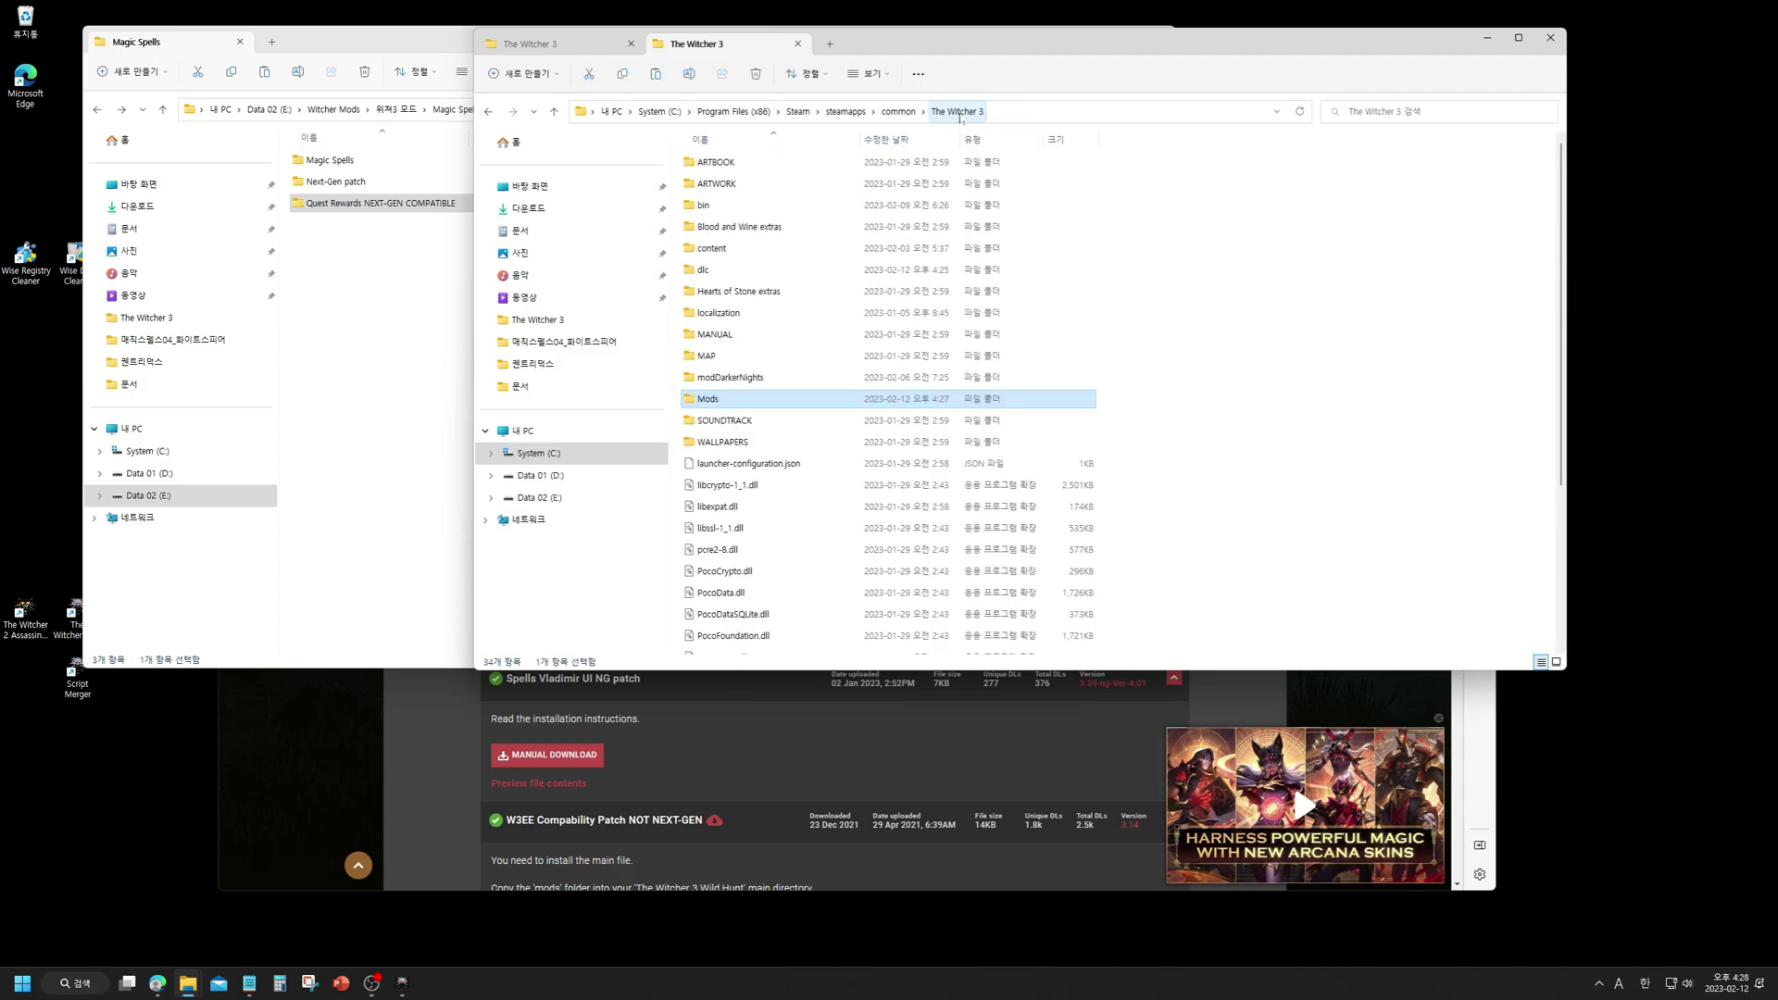
pyautogui.doubleClick(701, 207)
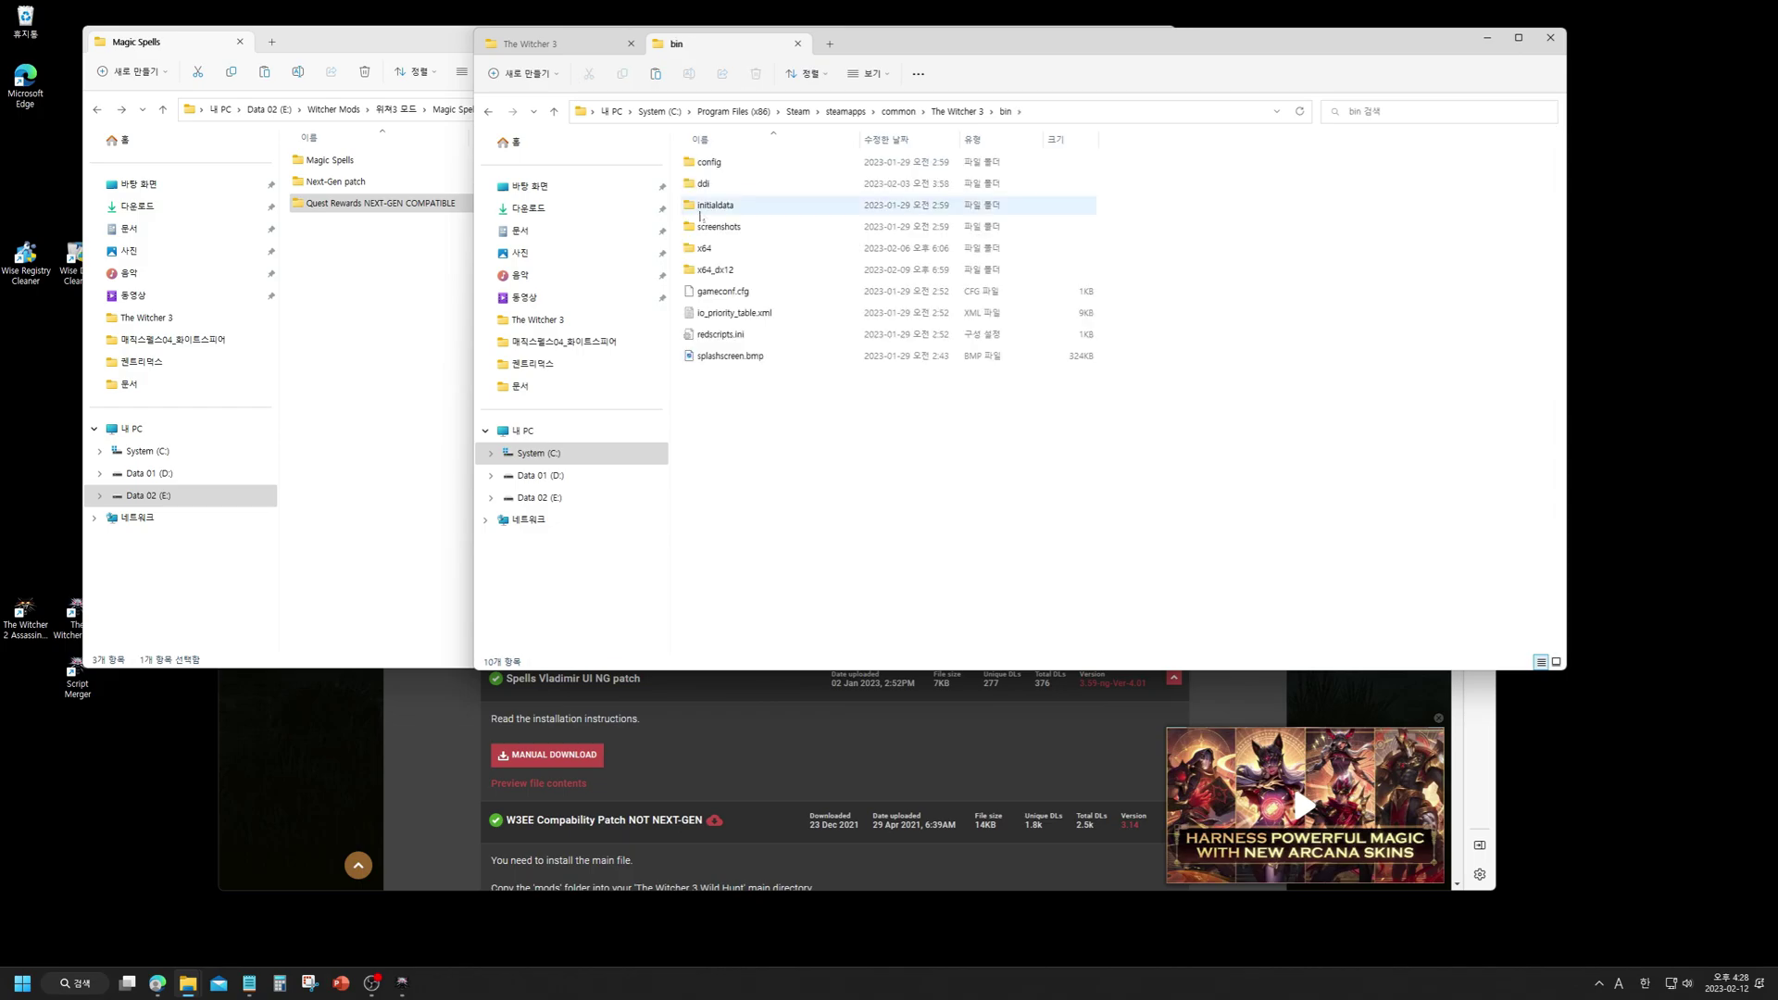
pyautogui.doubleClick(713, 270)
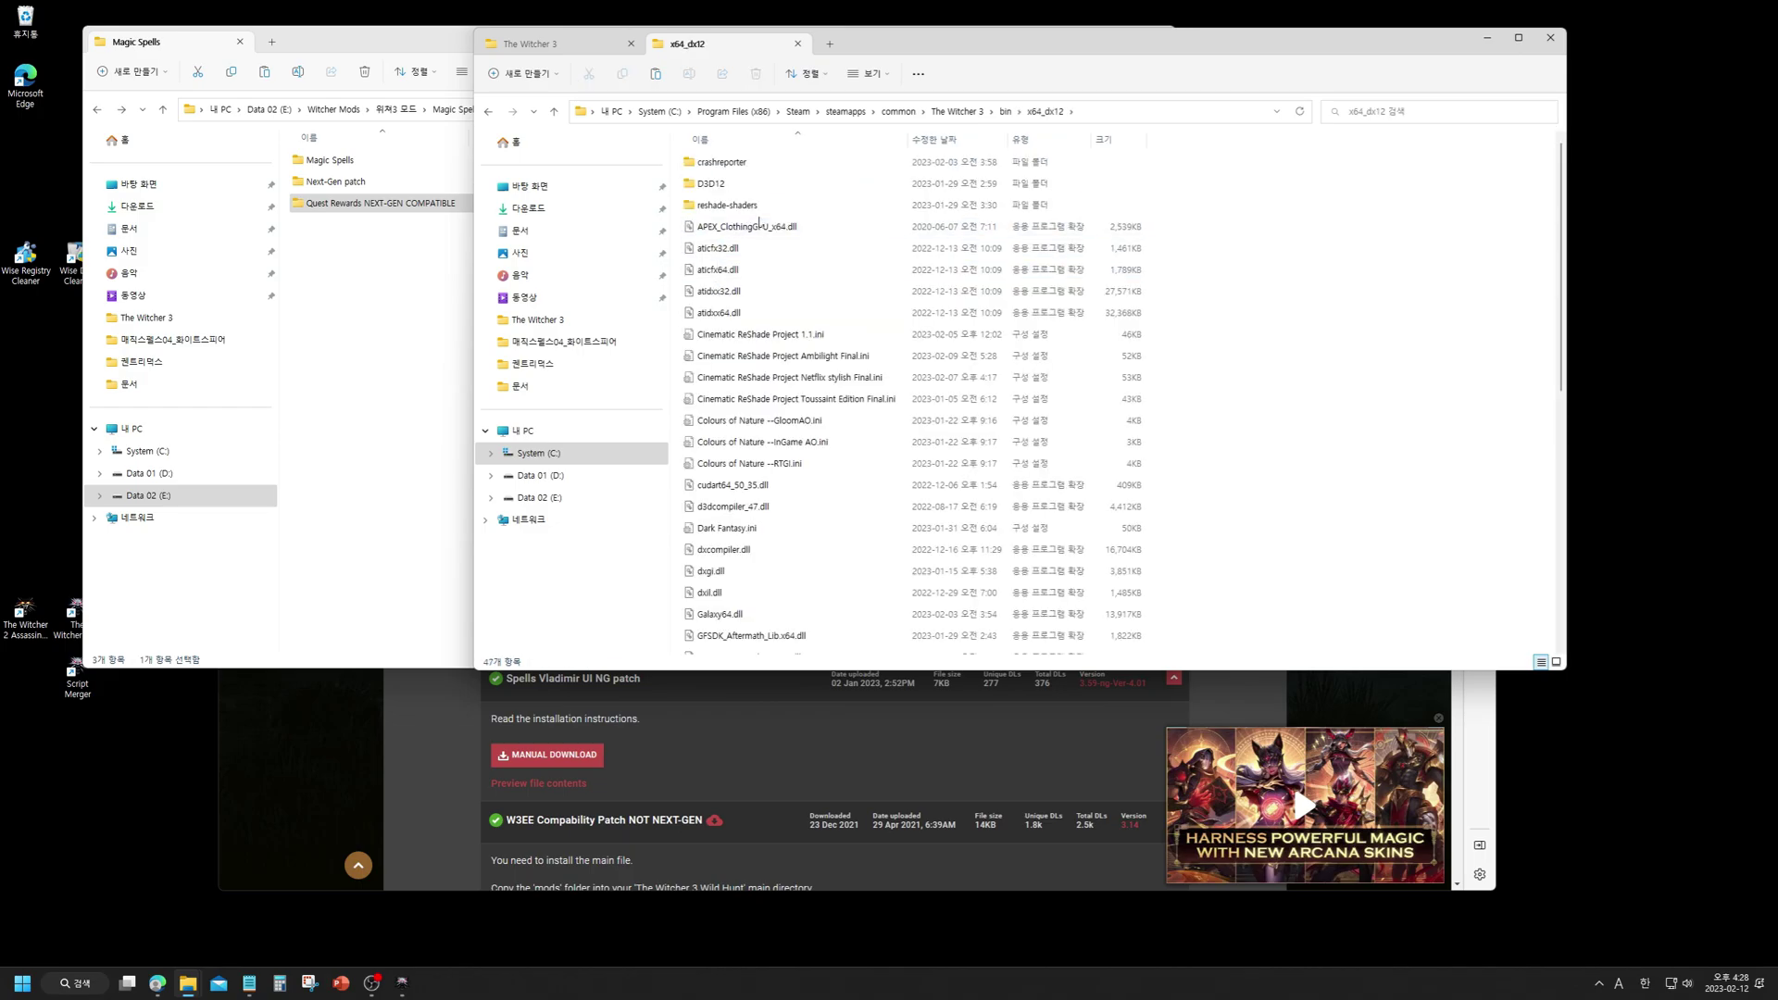
pyautogui.hotkey('alt', 'Left')
pyautogui.doubleClick(755, 164)
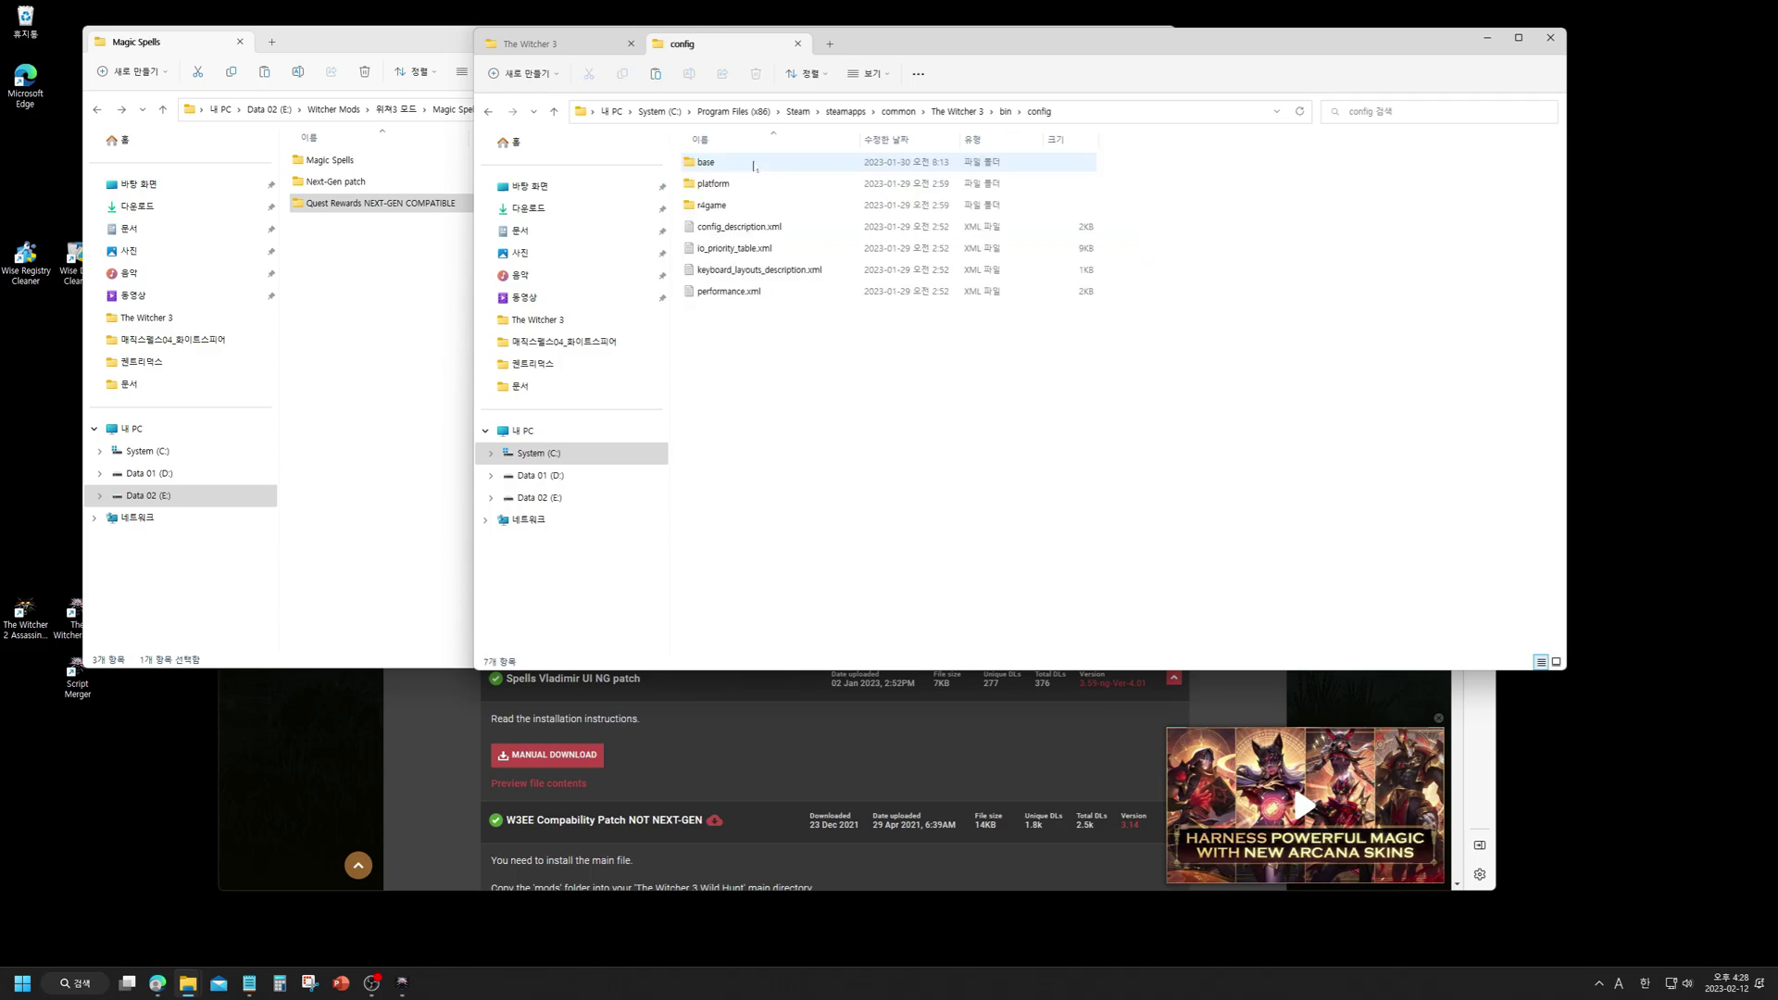
pyautogui.doubleClick(732, 205)
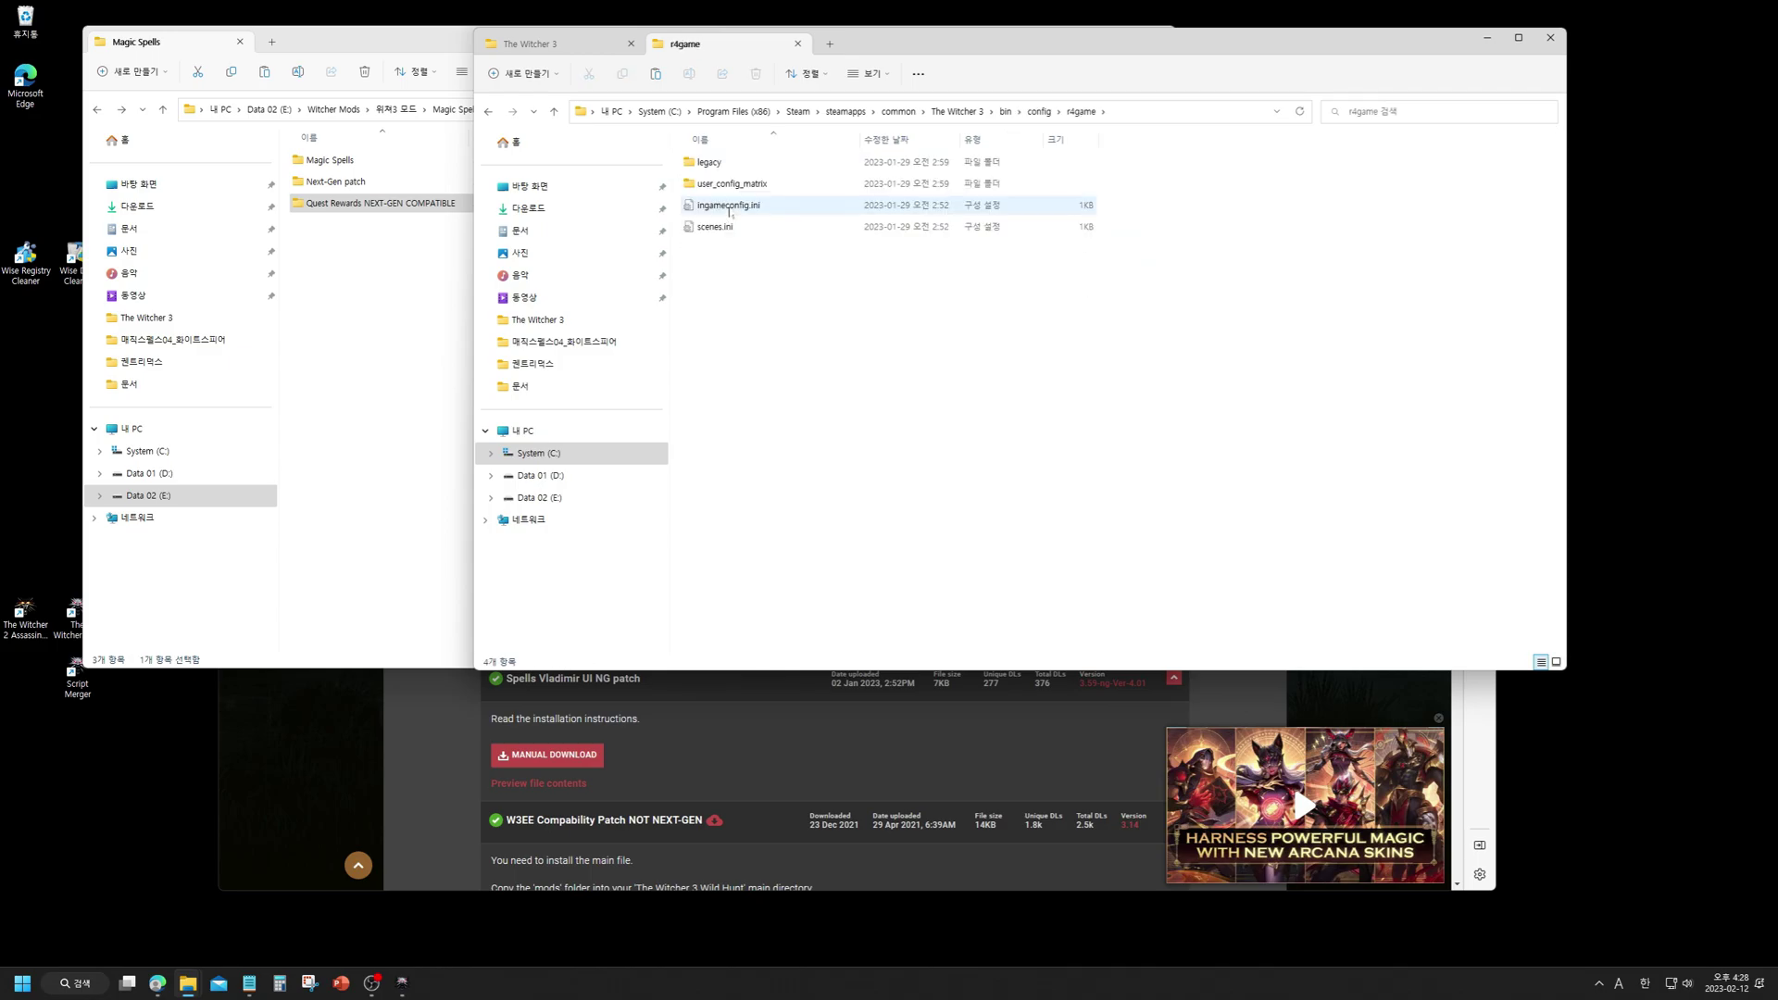
pyautogui.doubleClick(734, 185)
pyautogui.doubleClick(735, 165)
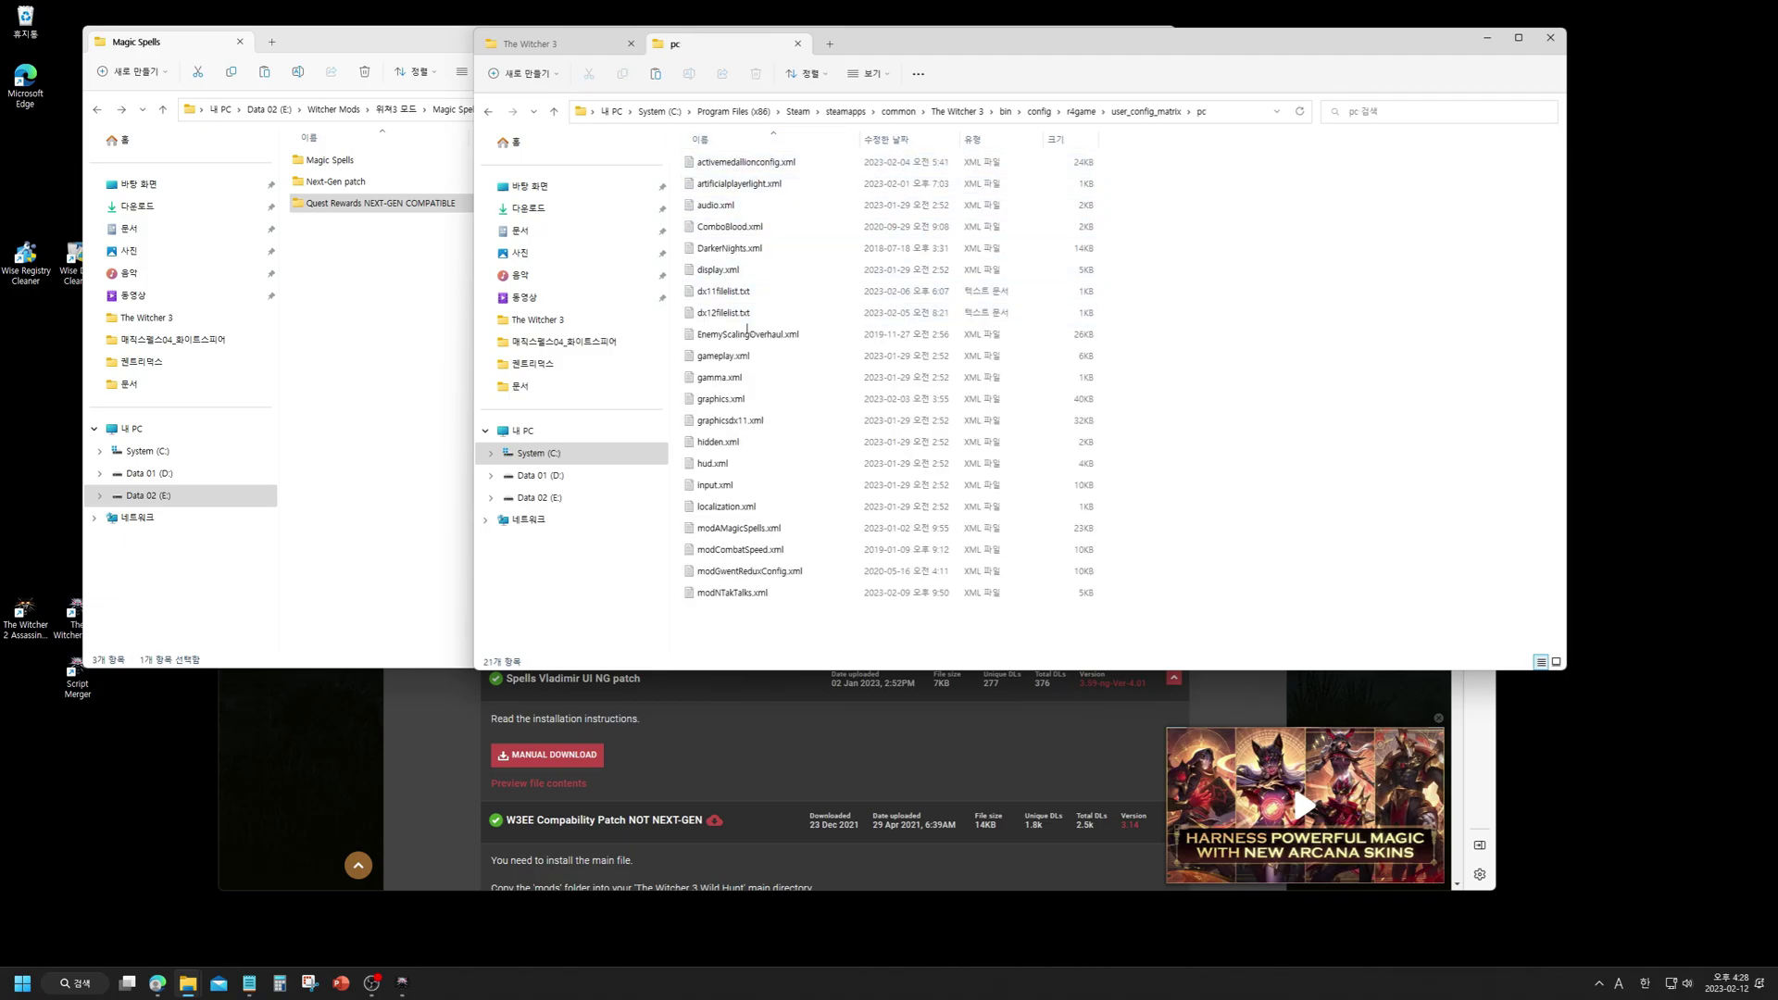
# - Copy the file name modAMagicSpells.xml in the pc folder without renaming the file, and open dx12filelist.txt
pyautogui.click(738, 315)
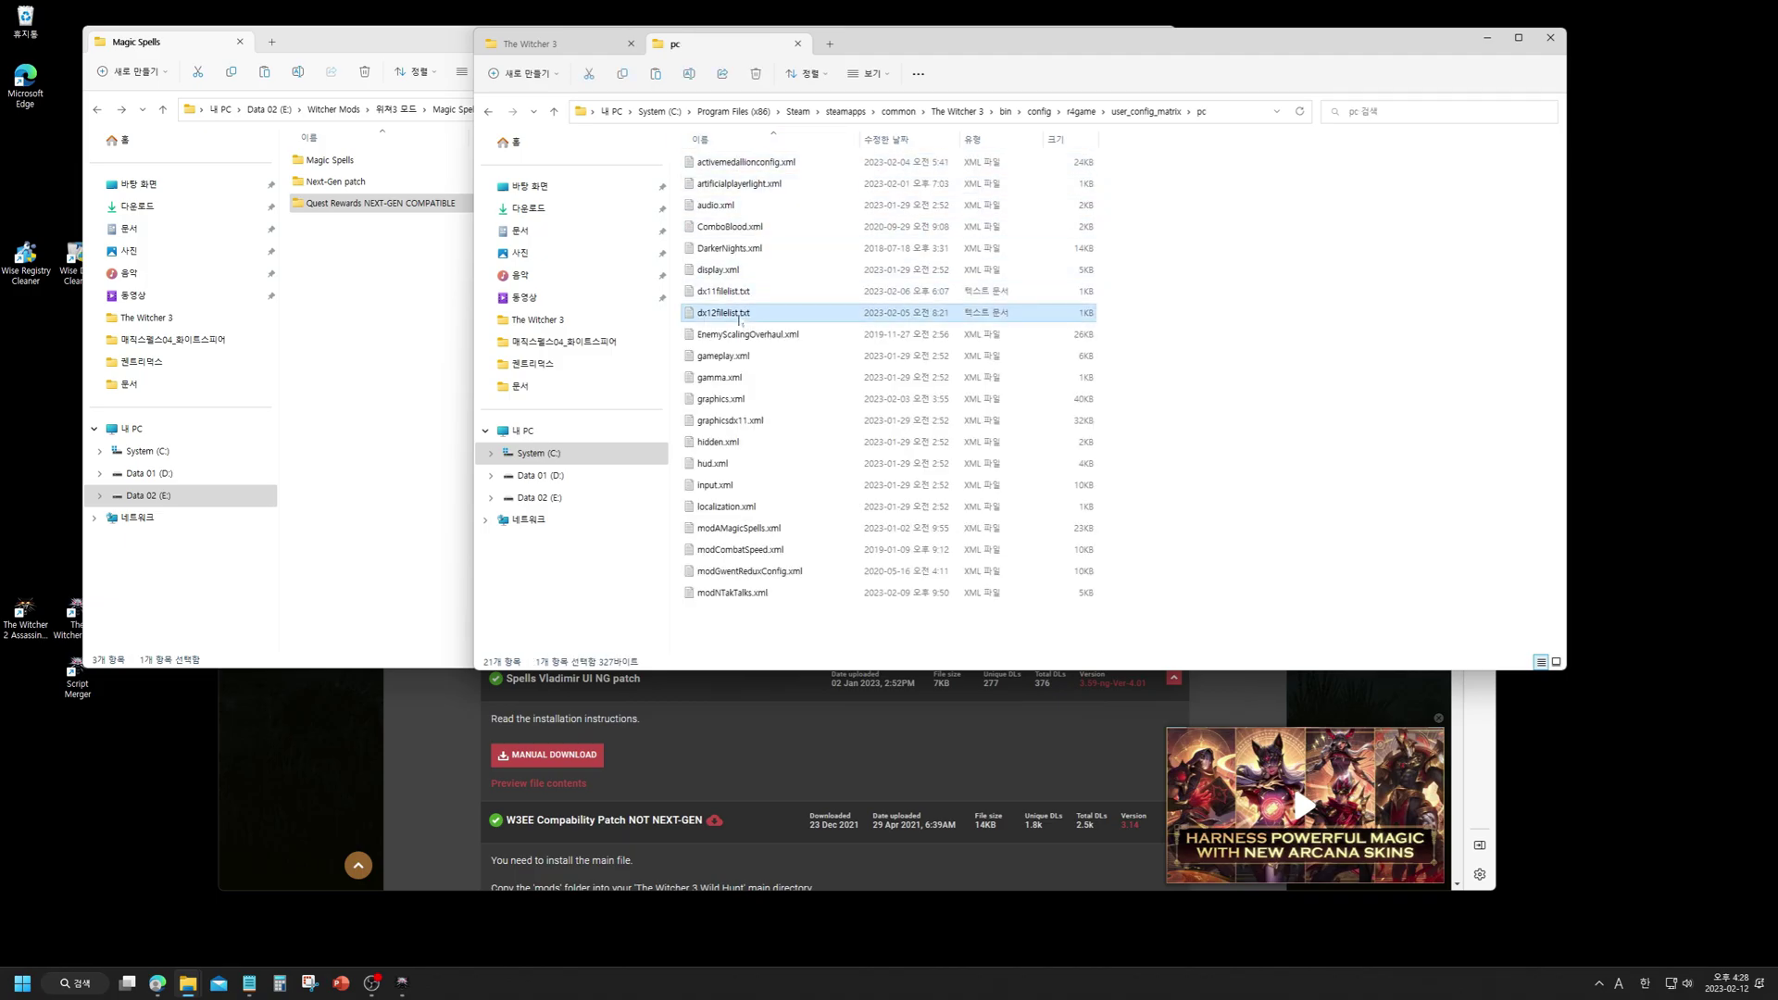
pyautogui.click(730, 531)
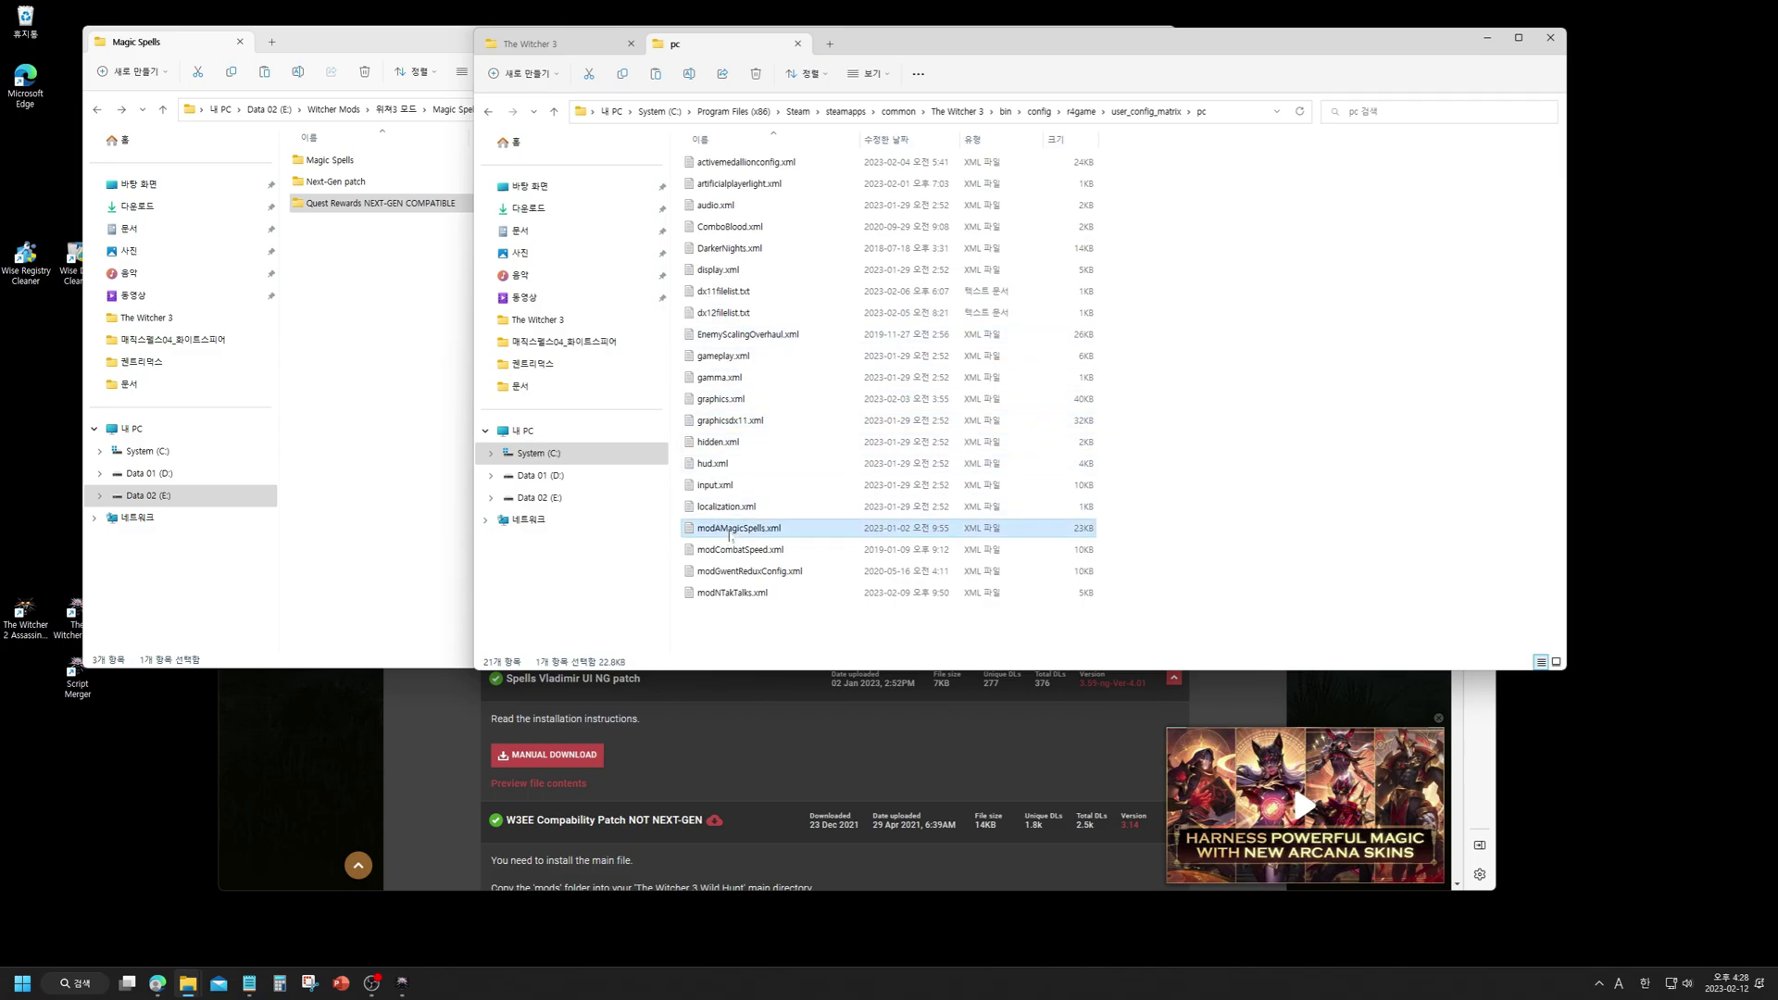
pyautogui.press('F2')
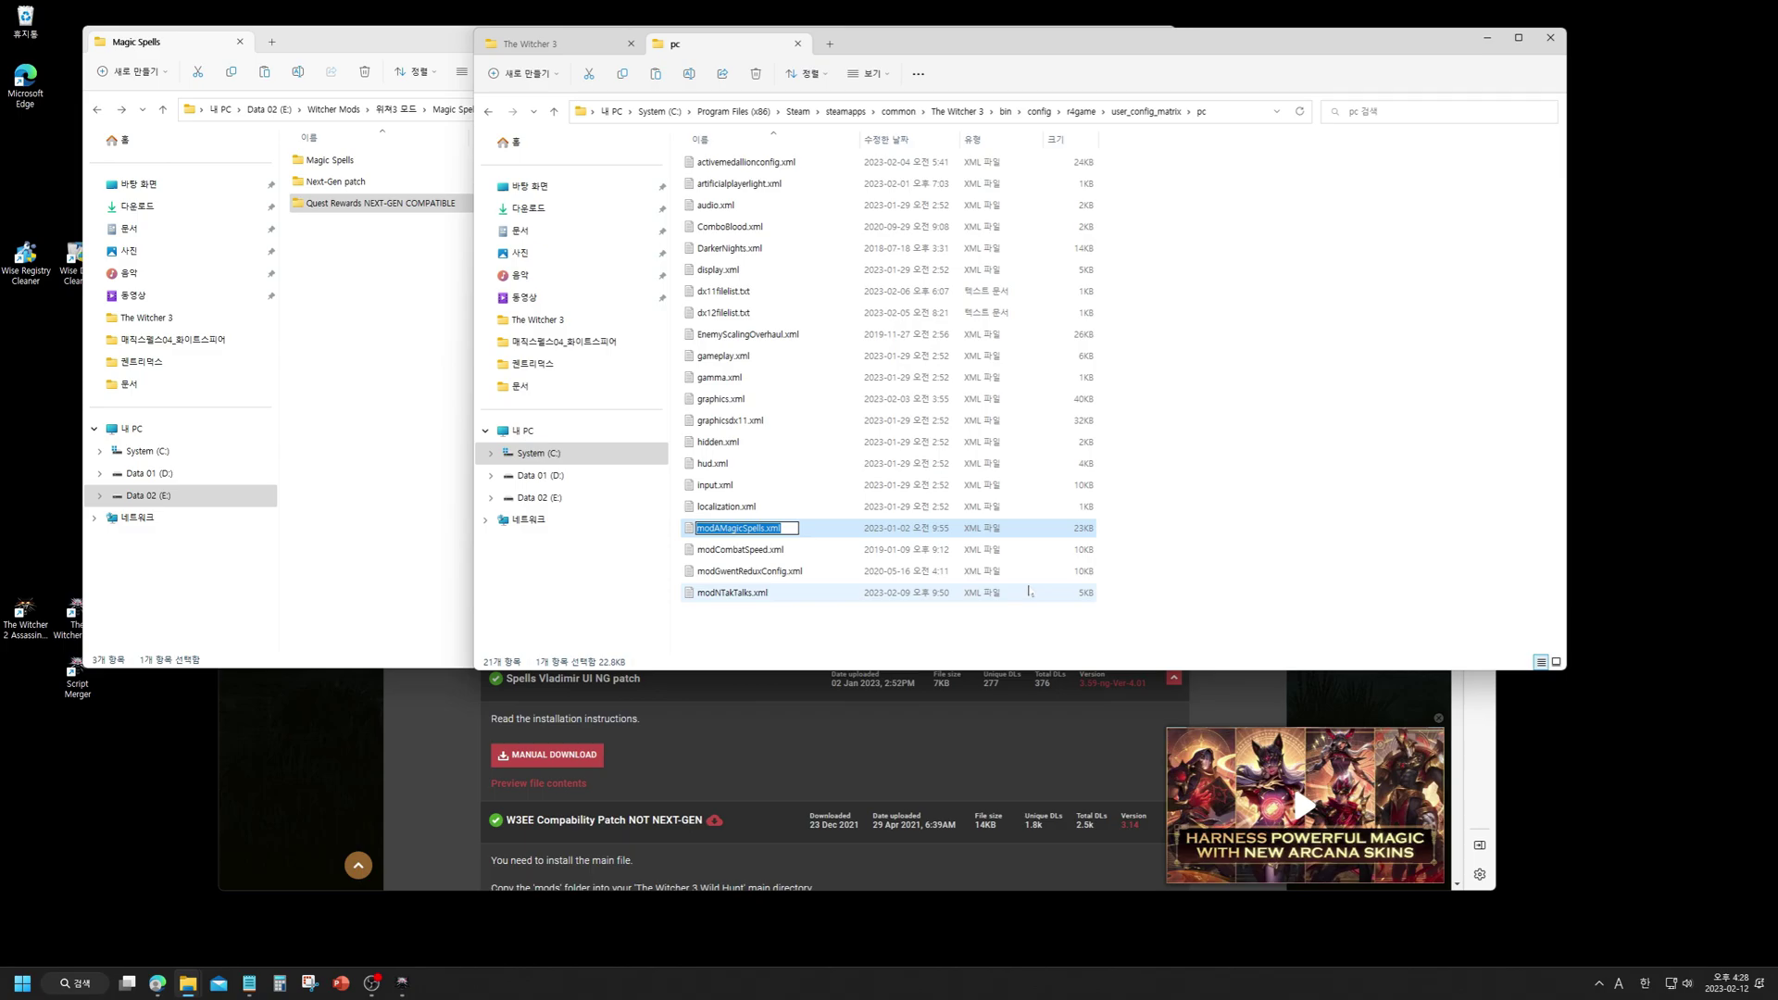
pyautogui.click(1350, 515)
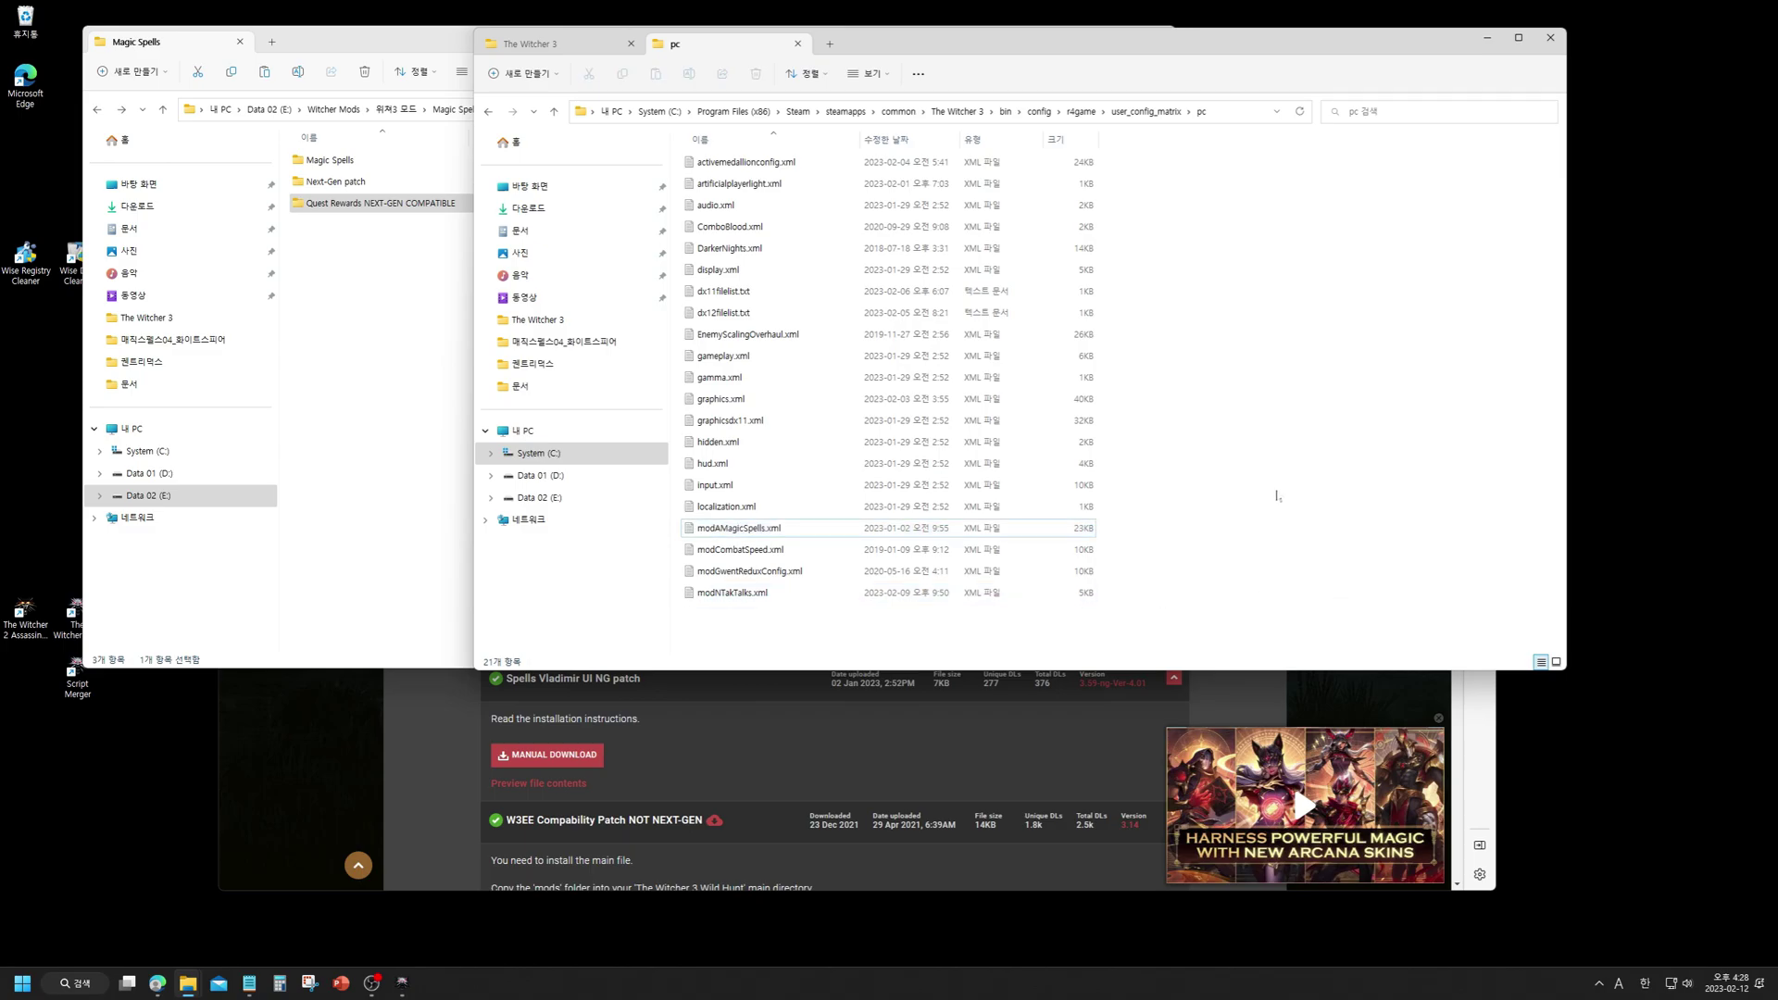
pyautogui.click(745, 315)
pyautogui.doubleClick(738, 317)
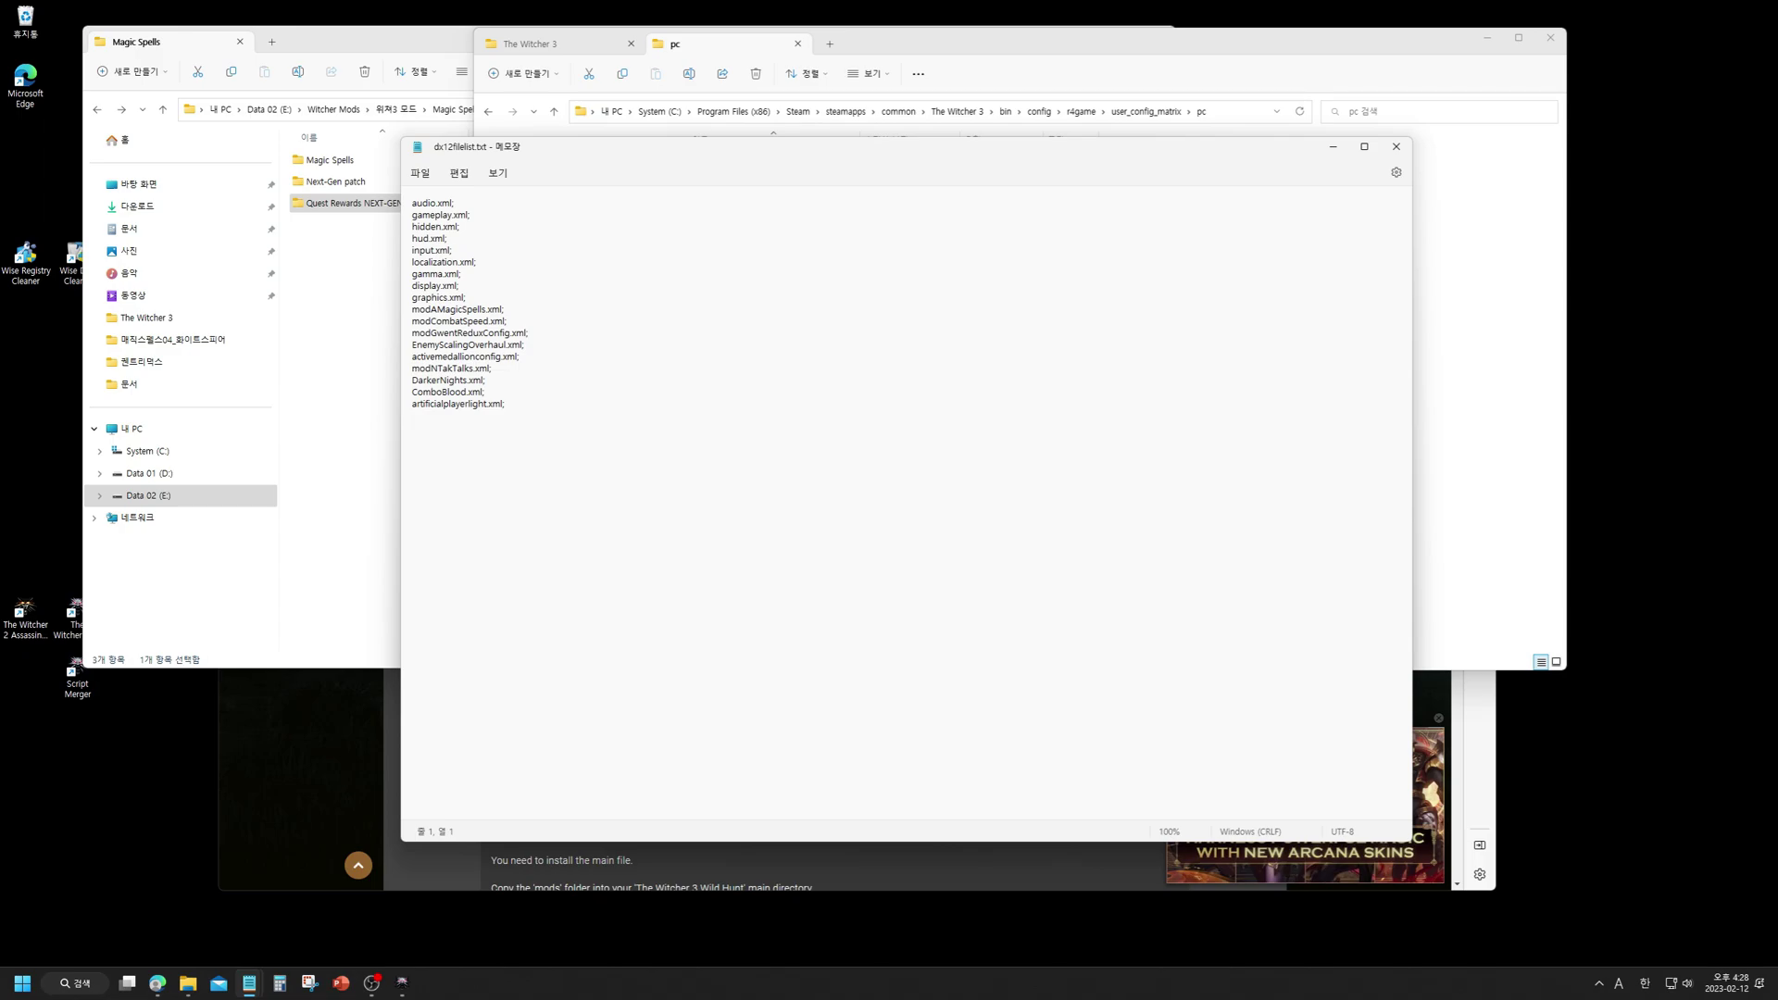
# - Replace the modAMagicSpells.xml entry in dx12filelist.txt with the copied file name, save the file and close it
pyautogui.click(432, 309)
pyautogui.hotkey('shift', 'End')
pyautogui.write('modAMagicSpells.xml')
pyautogui.hotkey('ctrl', 's')
pyautogui.click(1397, 146)
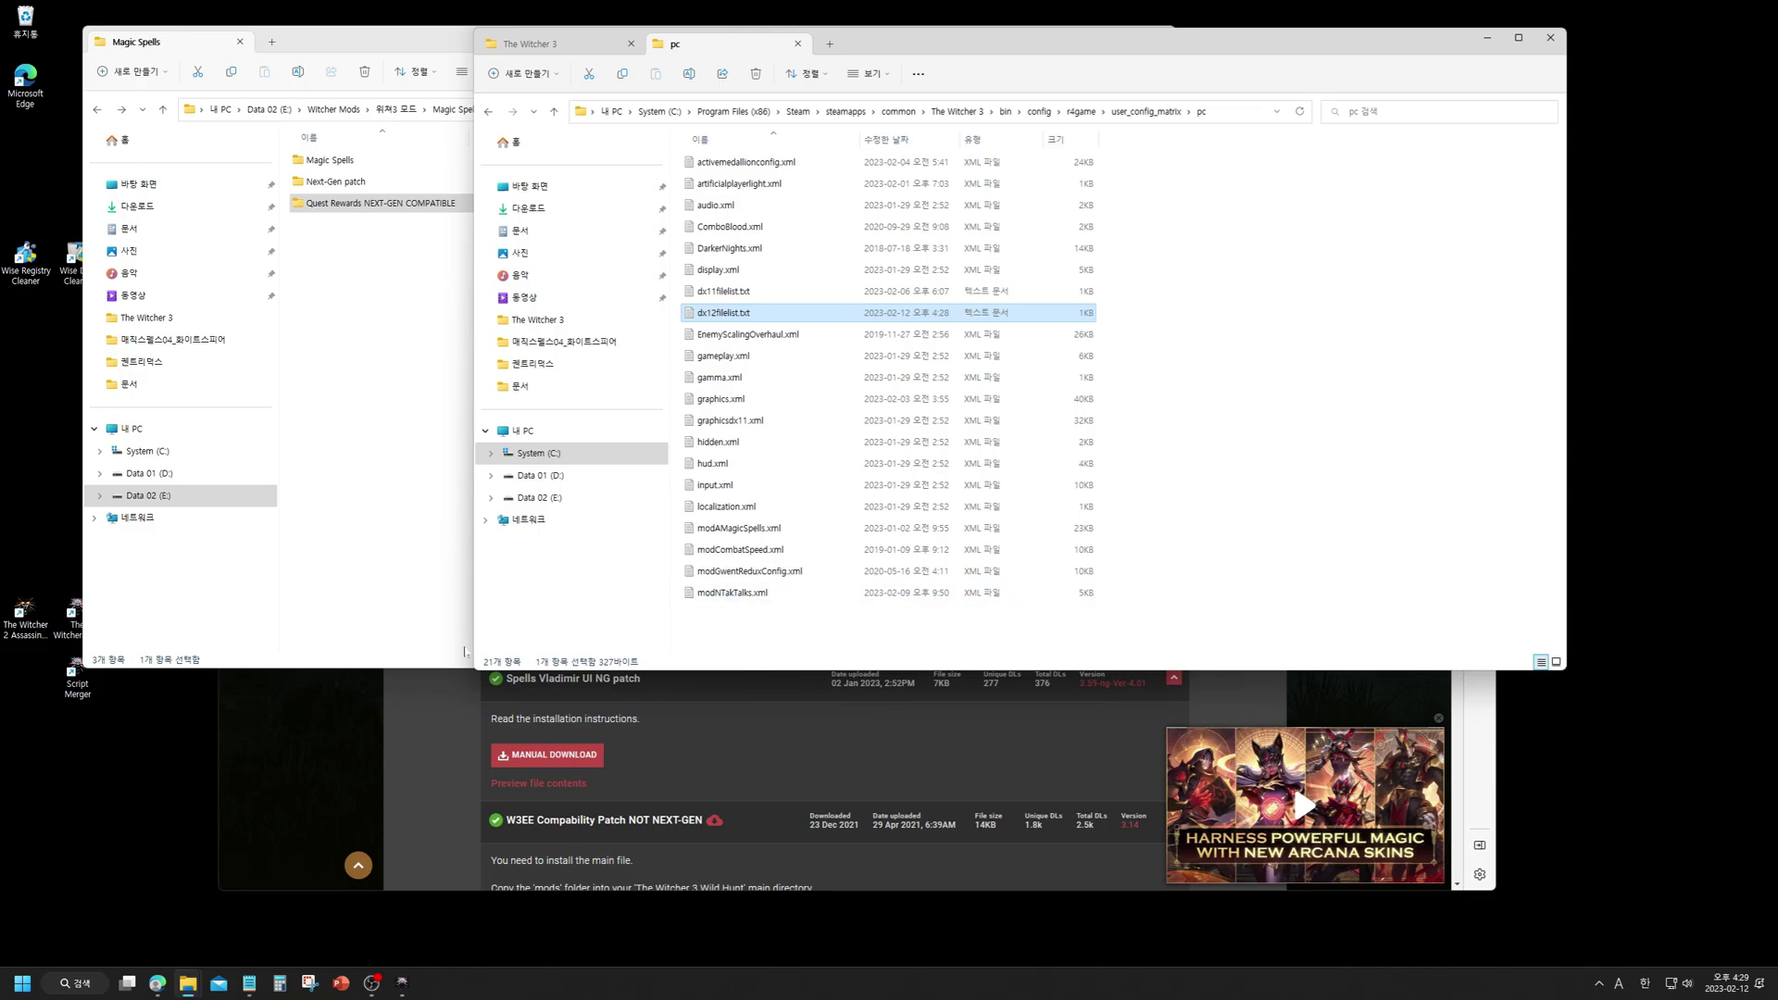
# - Switch to Script Merger, refresh the conflicts and merge game\actor.ws from mod0000_MergedFiles and modMagicSpells
pyautogui.click(406, 990)
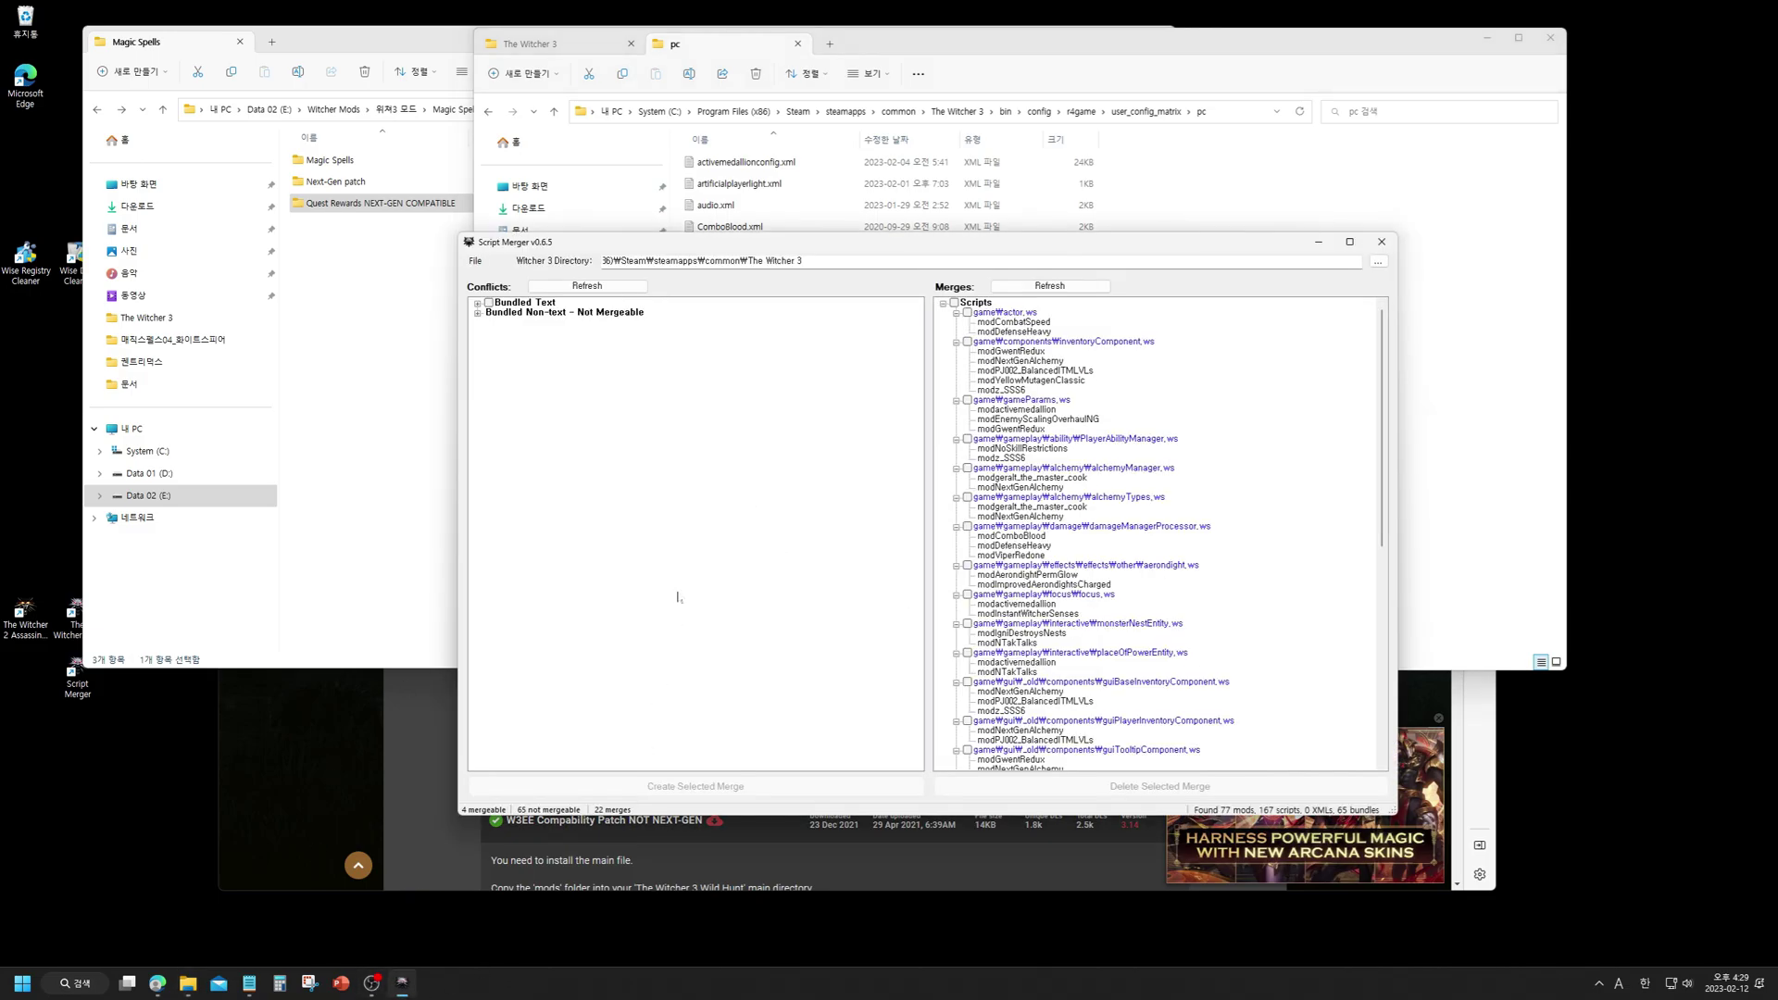
pyautogui.click(606, 289)
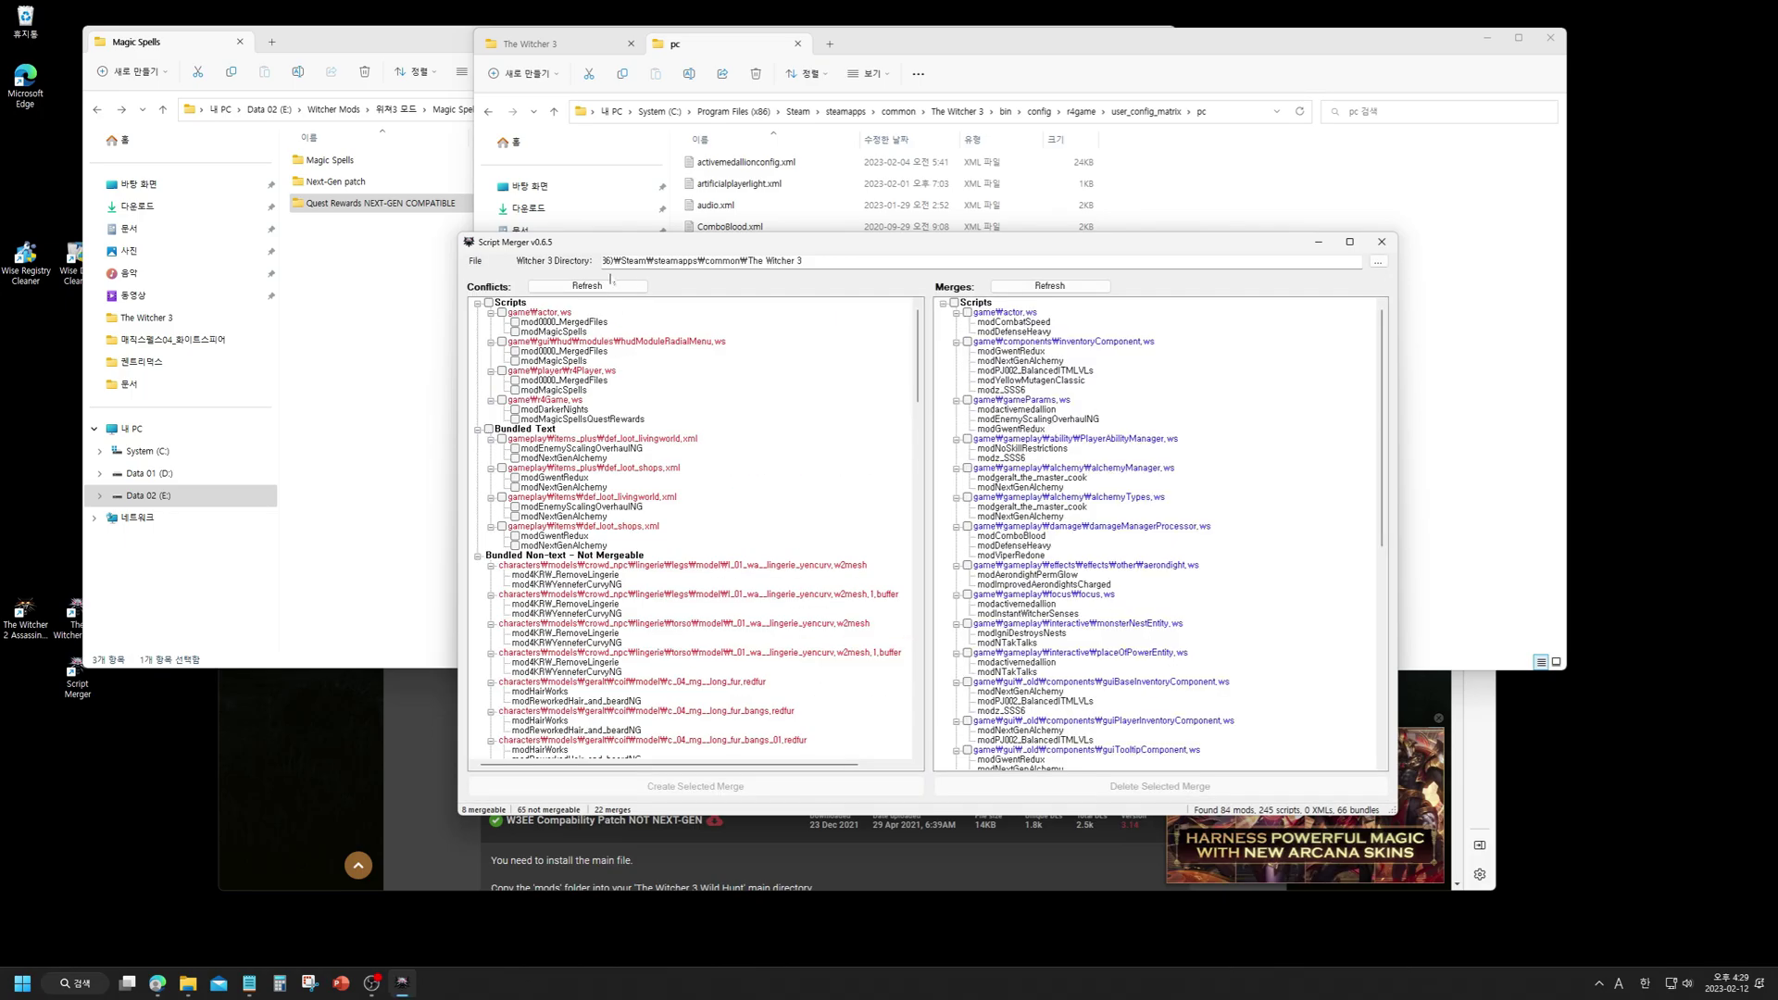
pyautogui.click(501, 313)
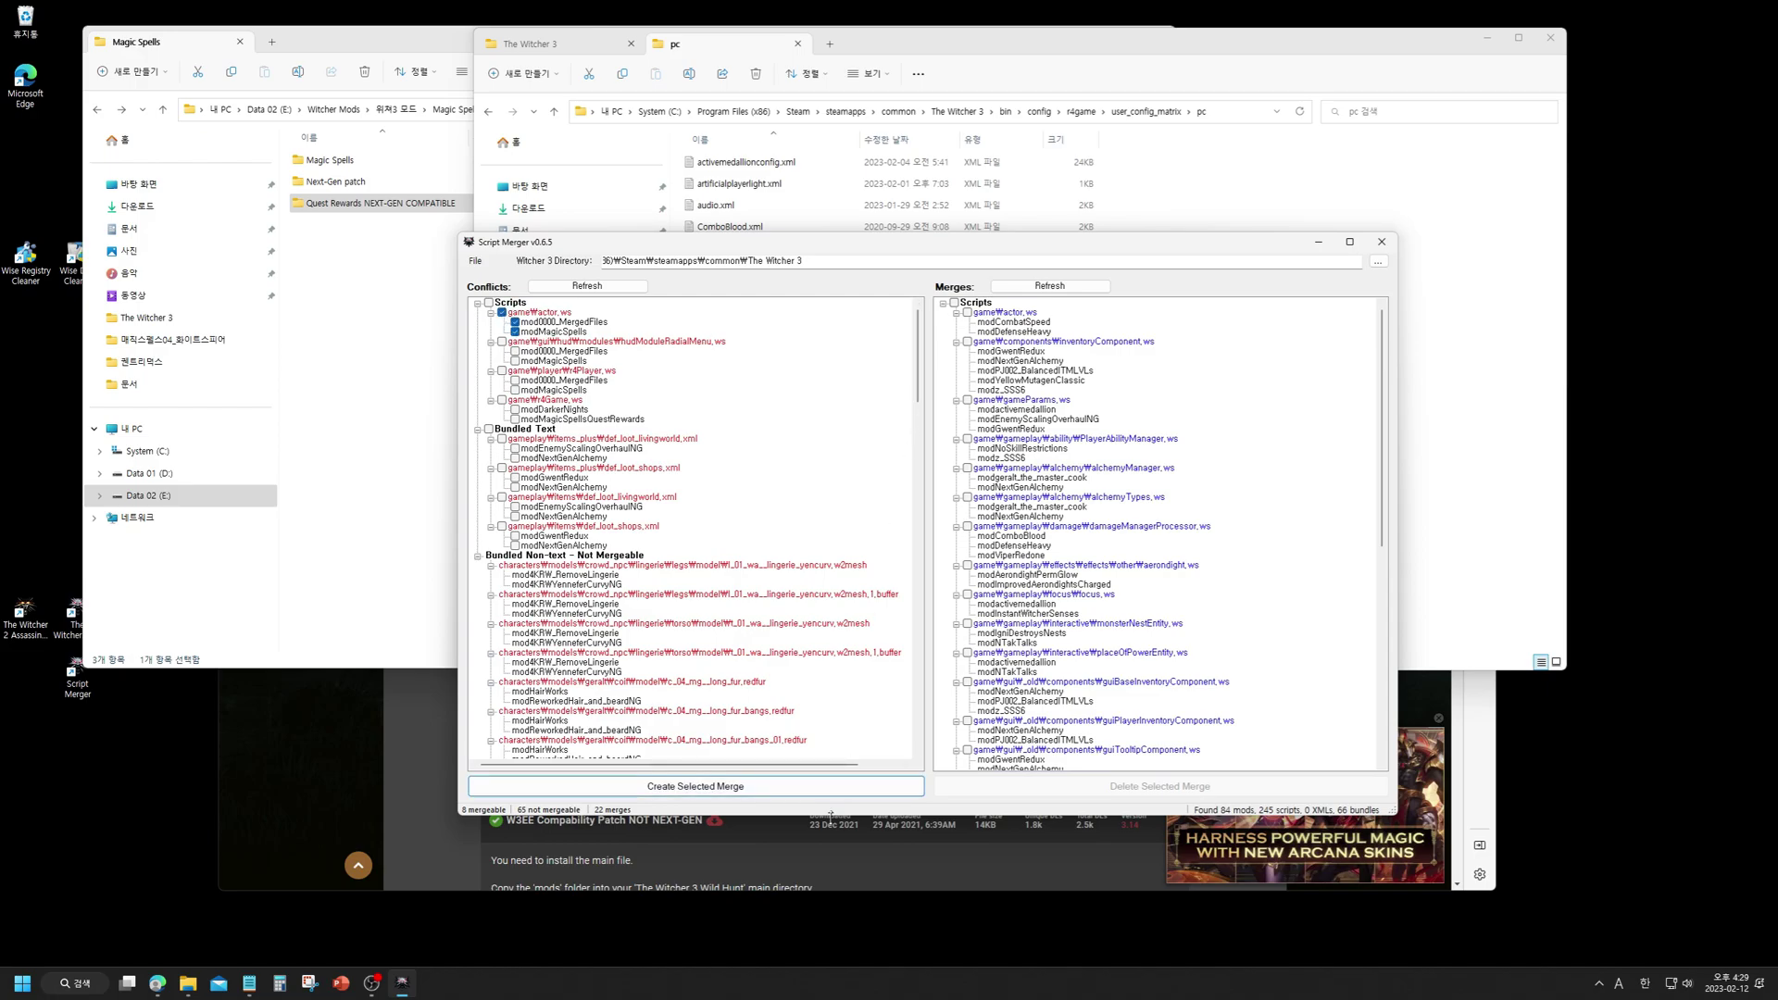
pyautogui.click(834, 787)
pyautogui.click(941, 556)
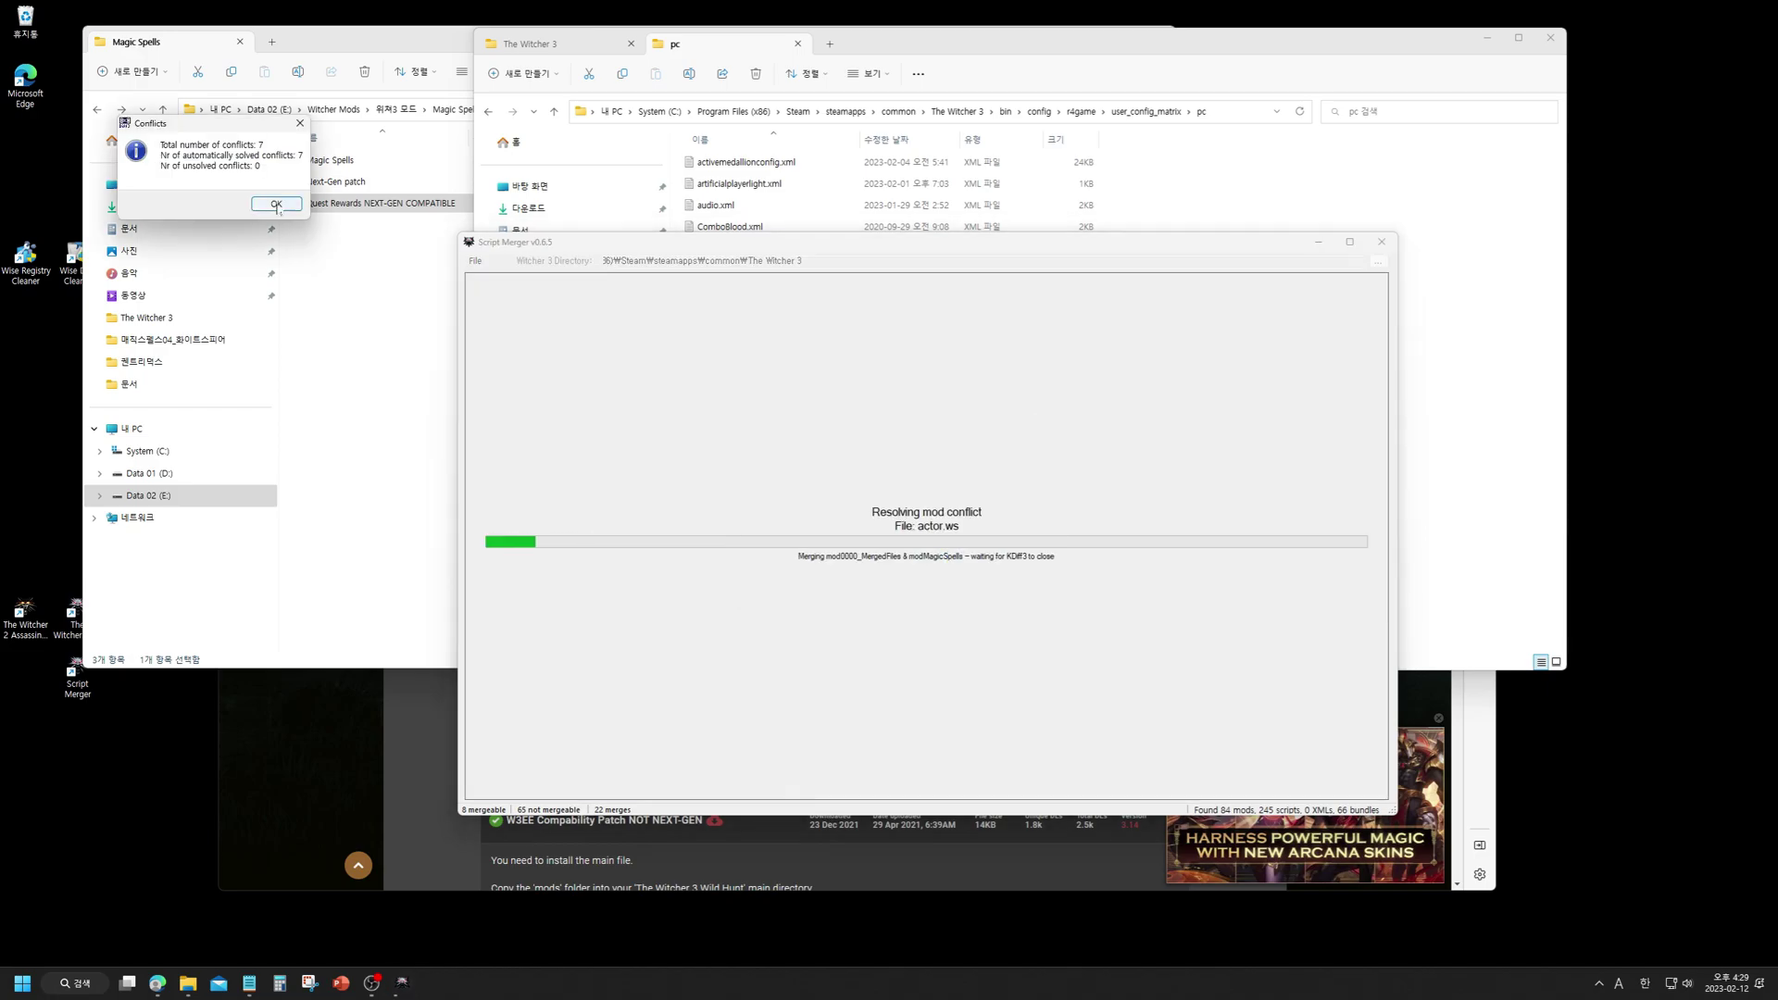
pyautogui.moveTo(252, 132); pyautogui.dragTo(715, 327)
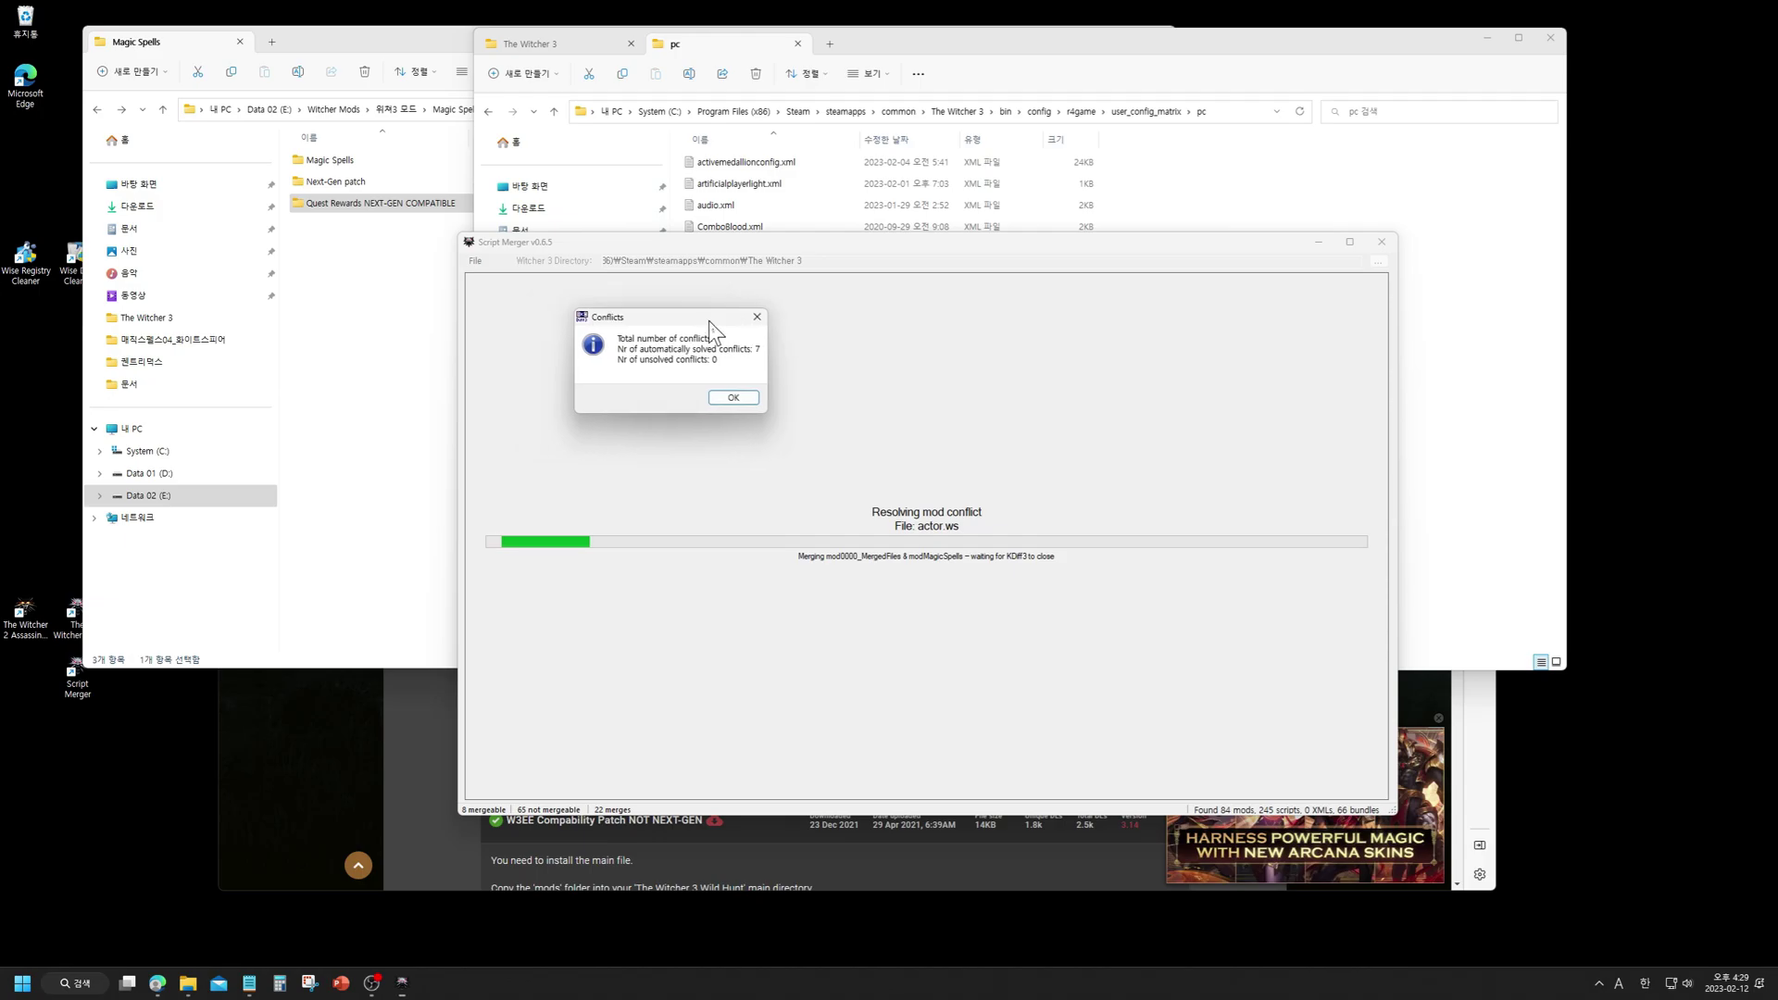
pyautogui.click(738, 398)
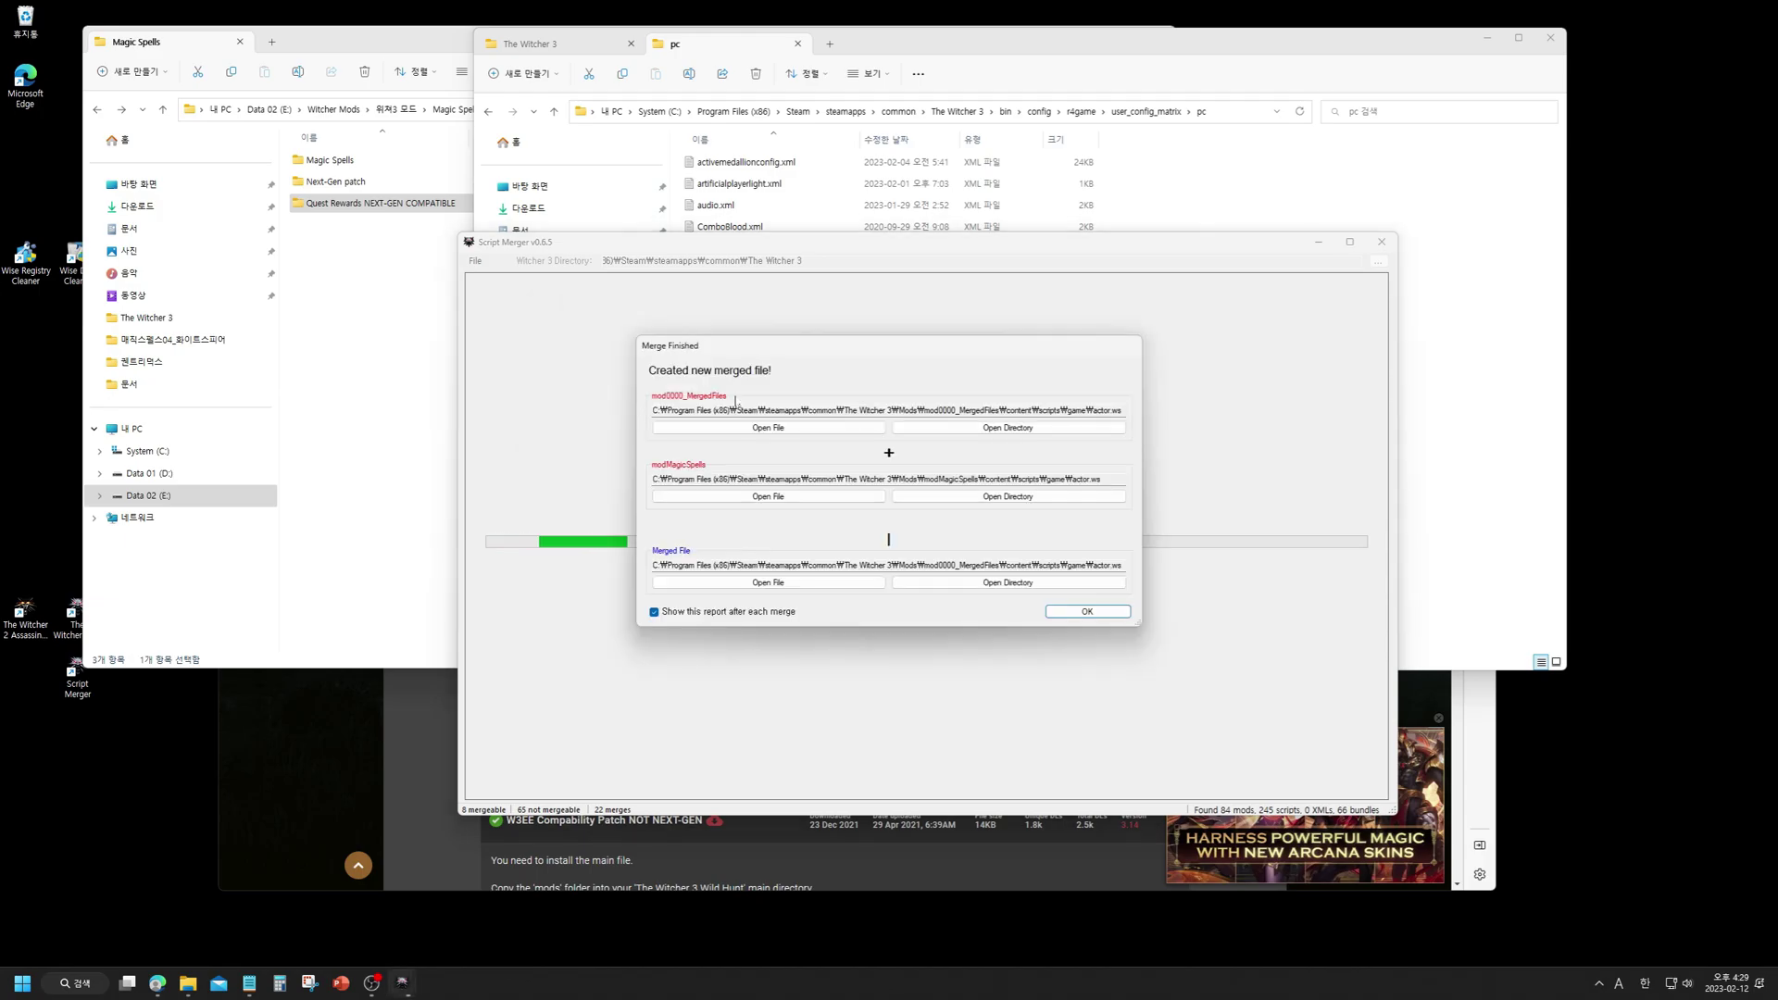
pyautogui.click(1086, 613)
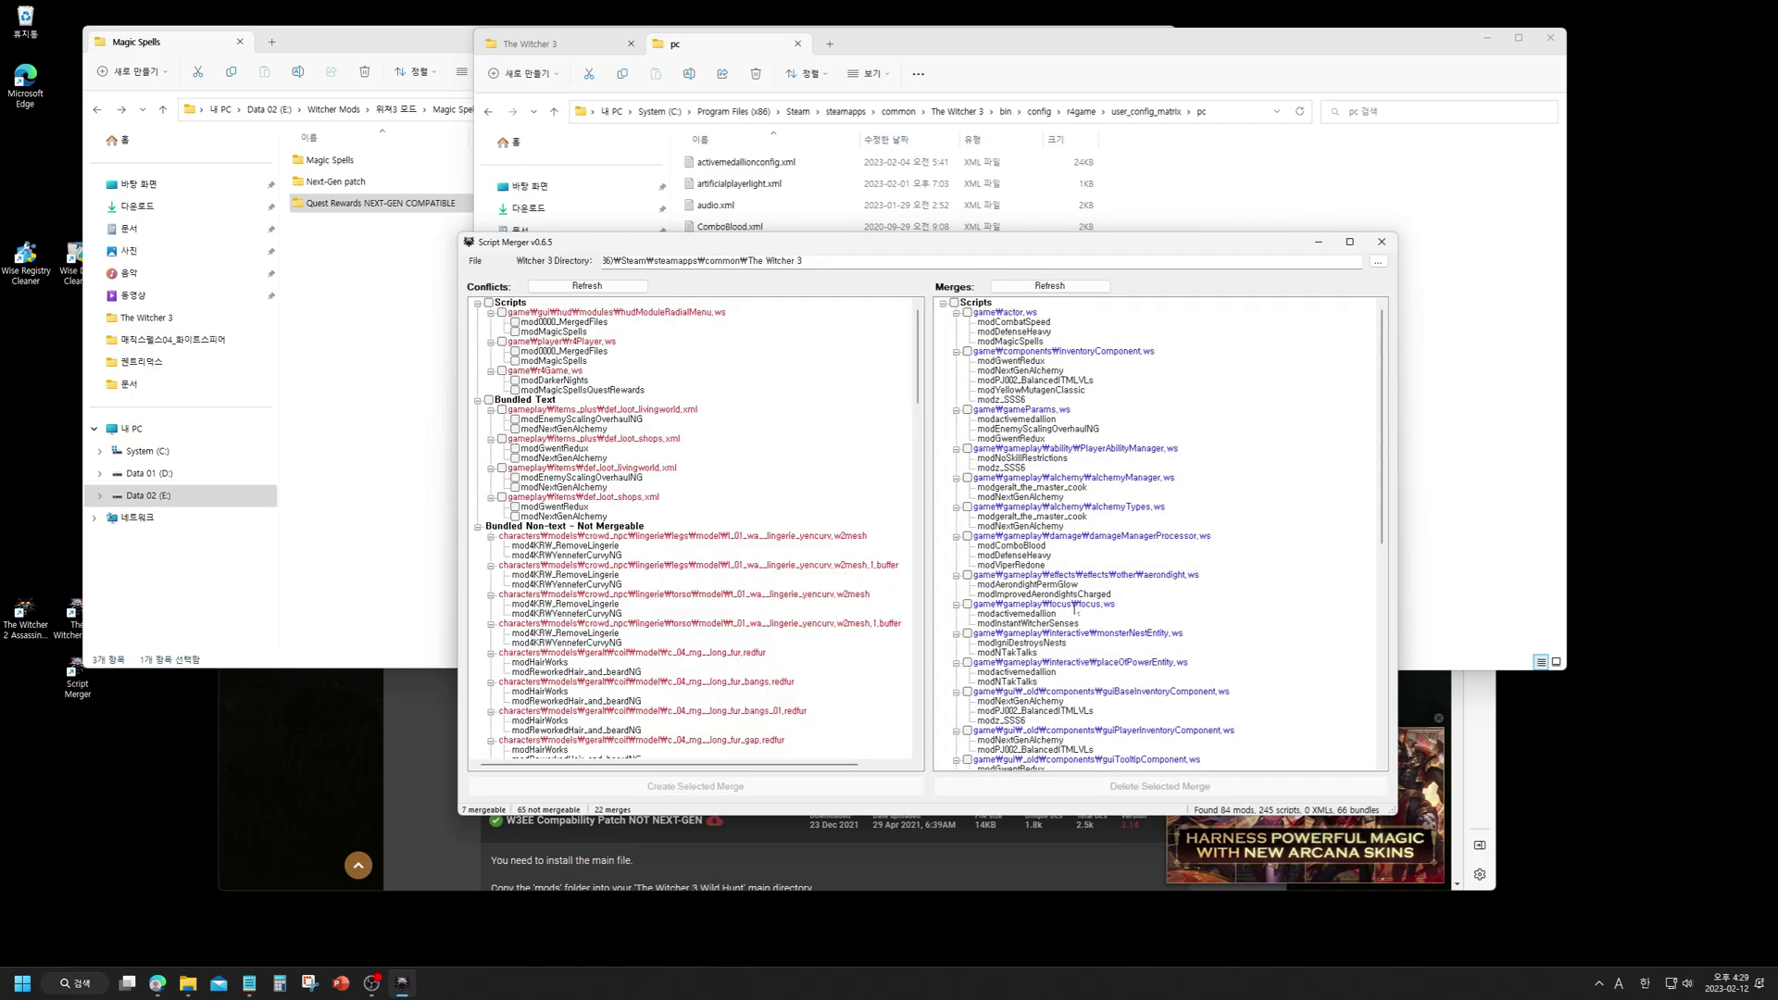
# - Merge the hudModuleRadialMenu.ws script conflict between mod0000_MergedFiles and modMagicSpells
pyautogui.click(491, 313)
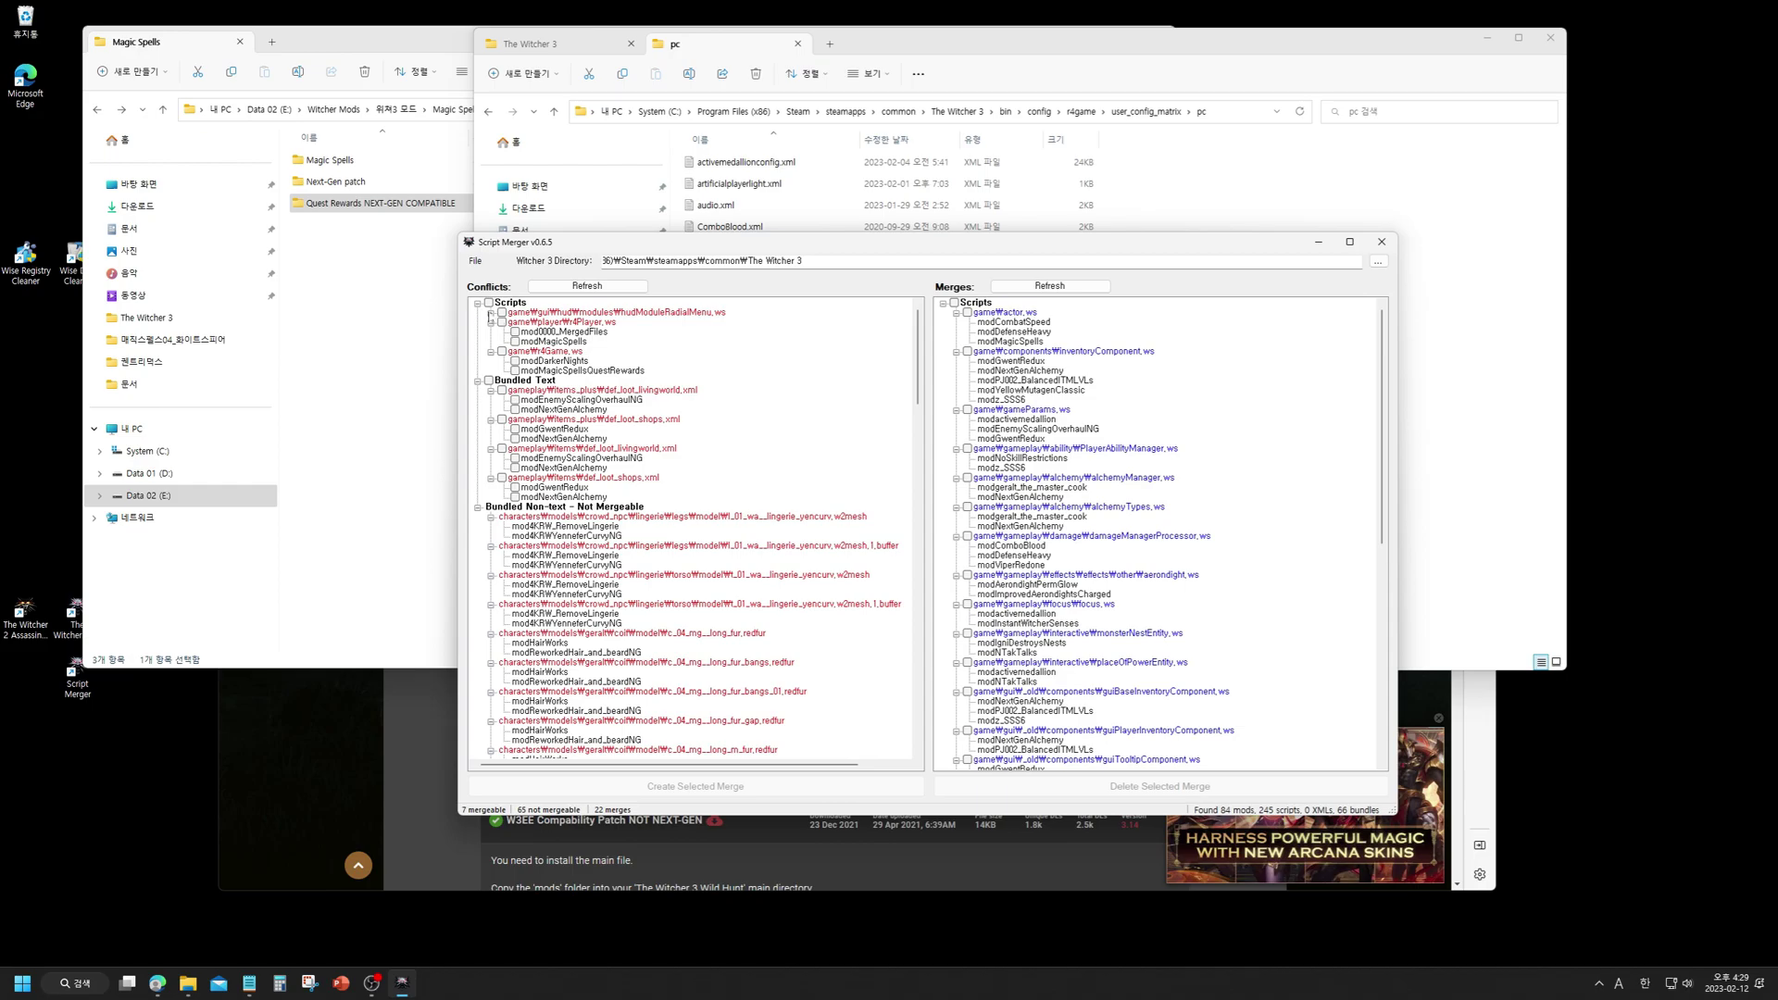
pyautogui.click(492, 313)
pyautogui.click(501, 313)
pyautogui.click(736, 783)
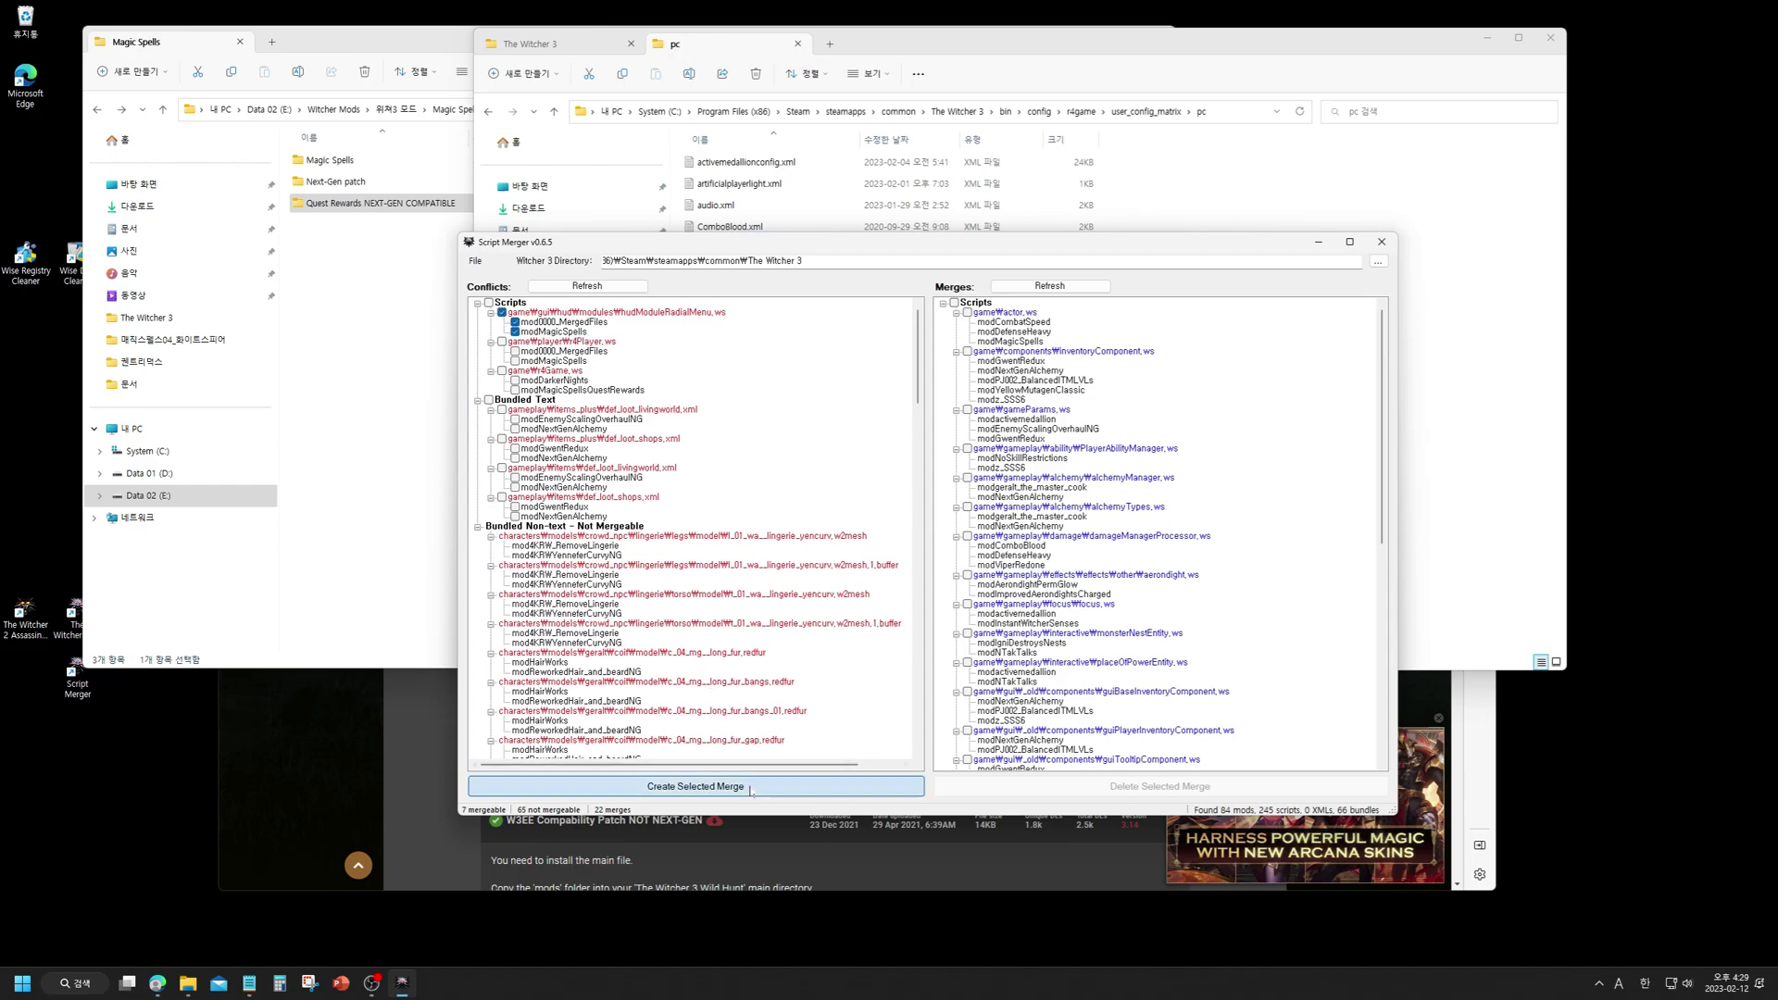
pyautogui.click(941, 553)
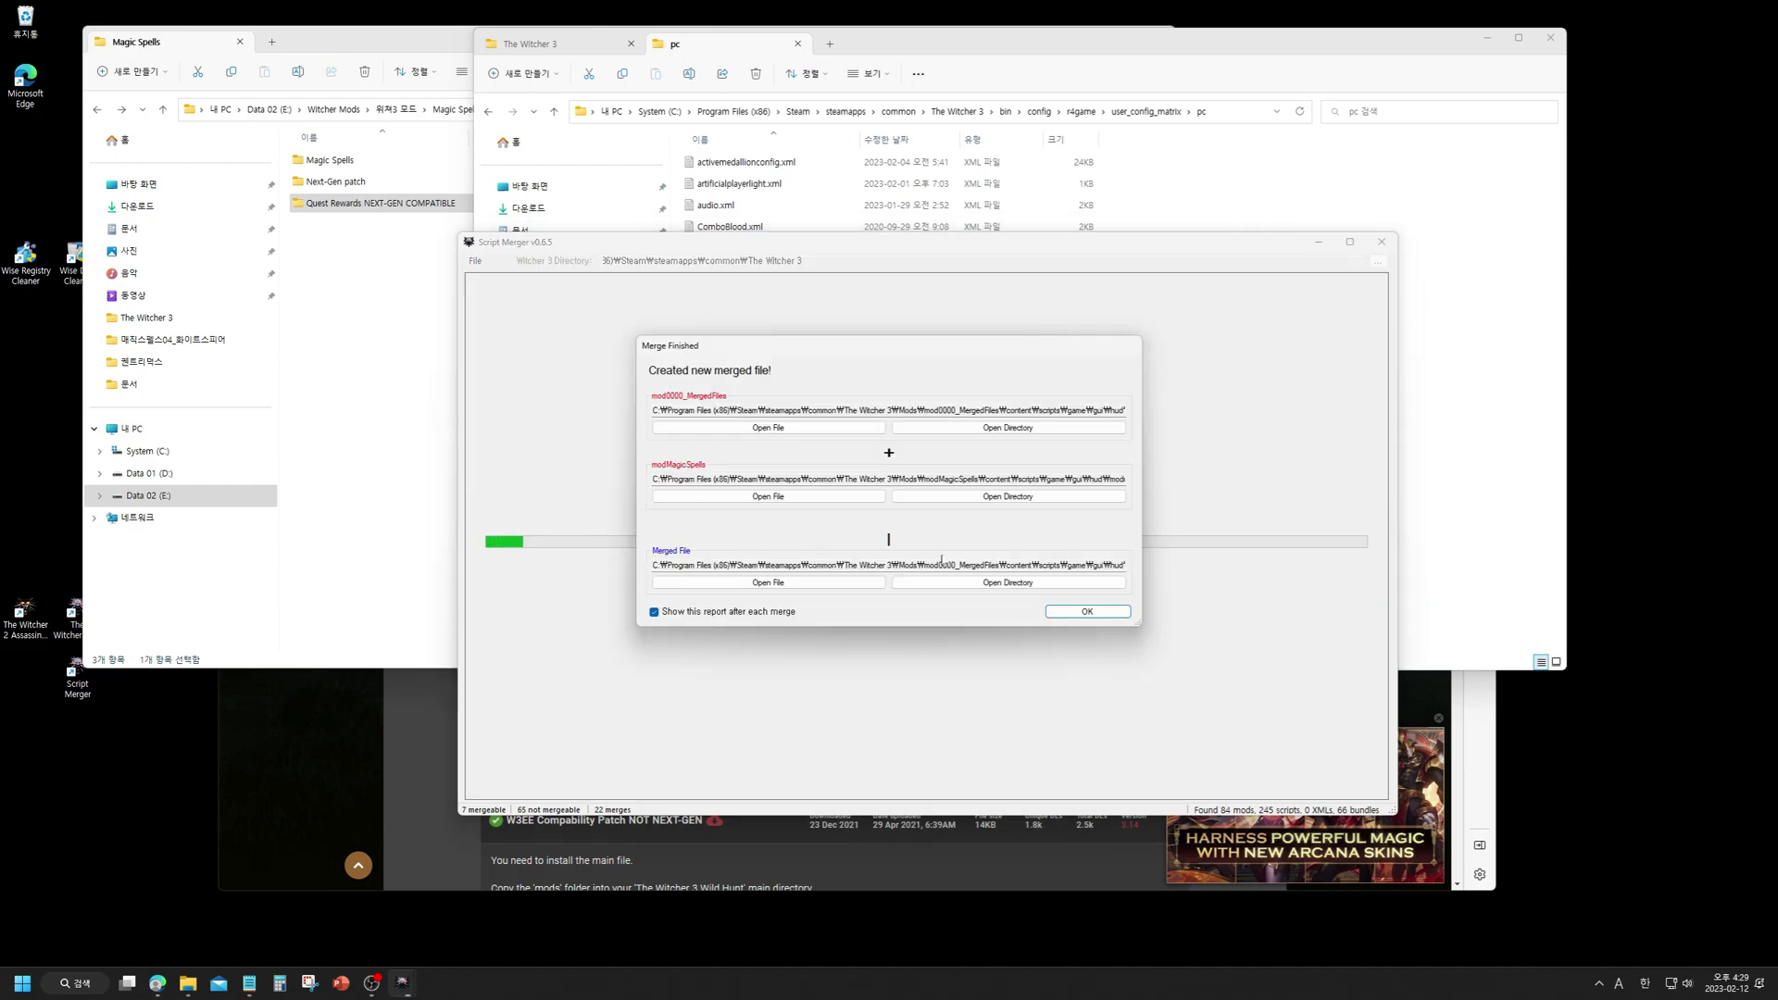
pyautogui.click(1063, 614)
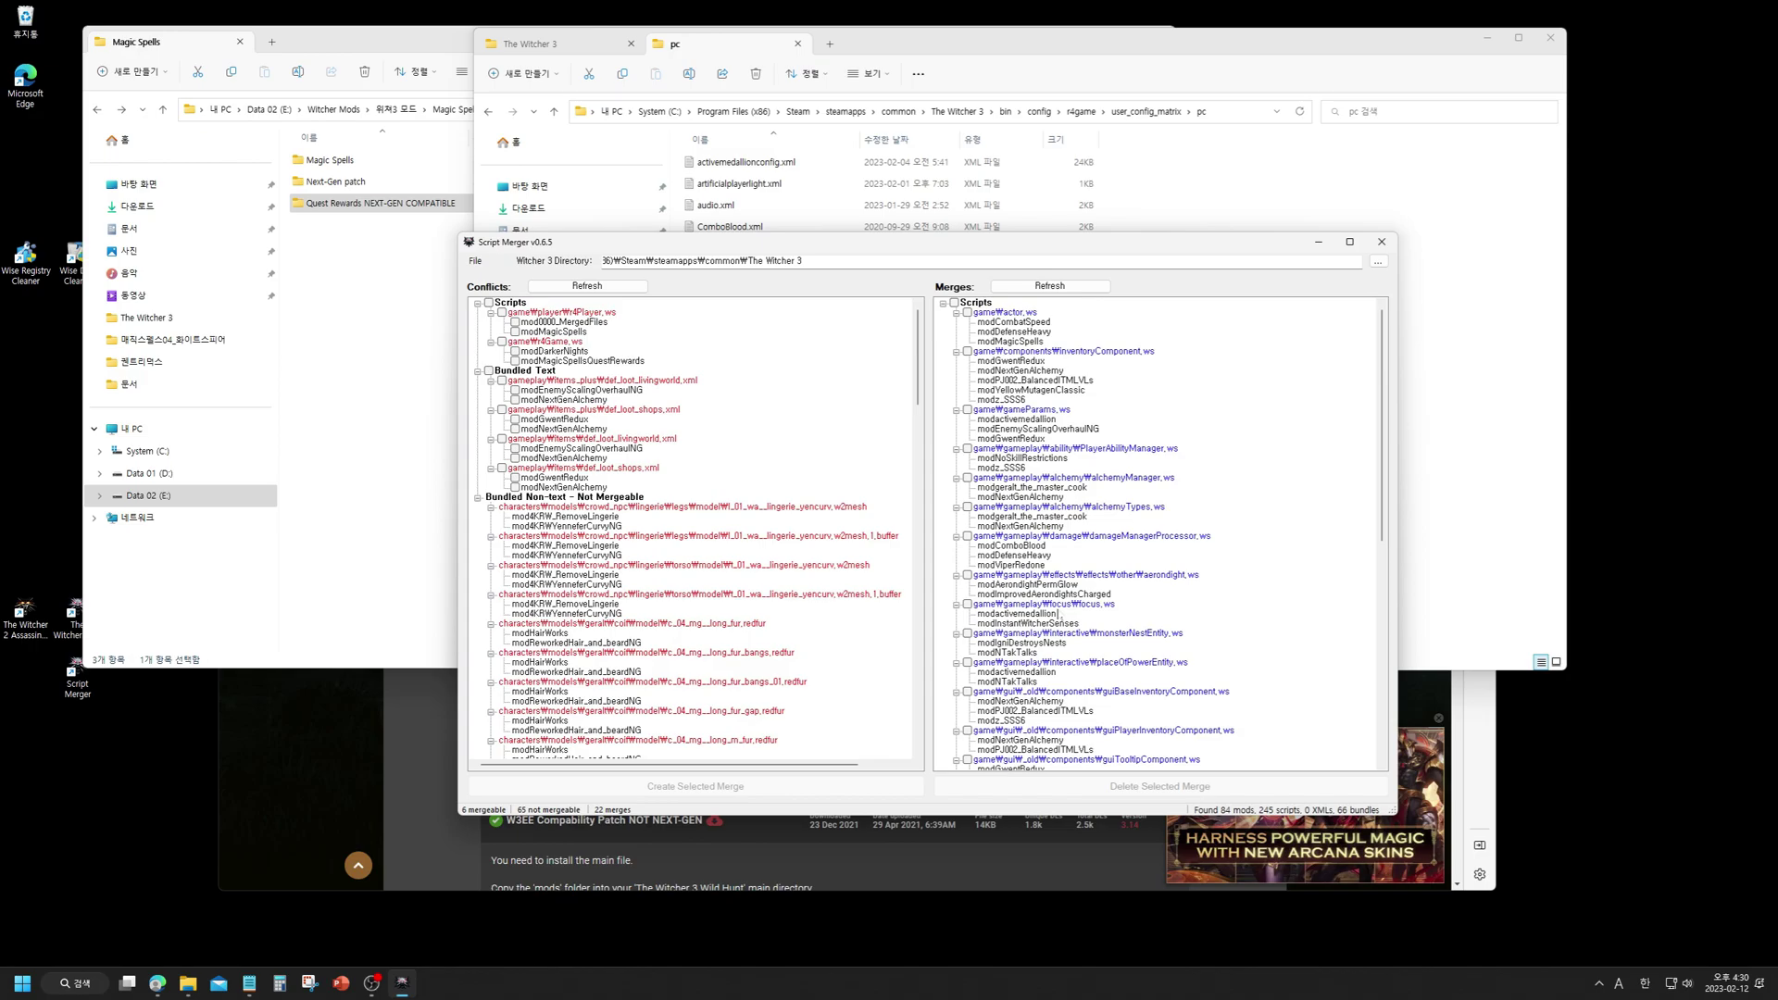
# - Merge the r4Player.ws script conflict between mod0000_MergedFiles and modMagicSpells
pyautogui.click(502, 313)
pyautogui.click(741, 787)
pyautogui.click(950, 553)
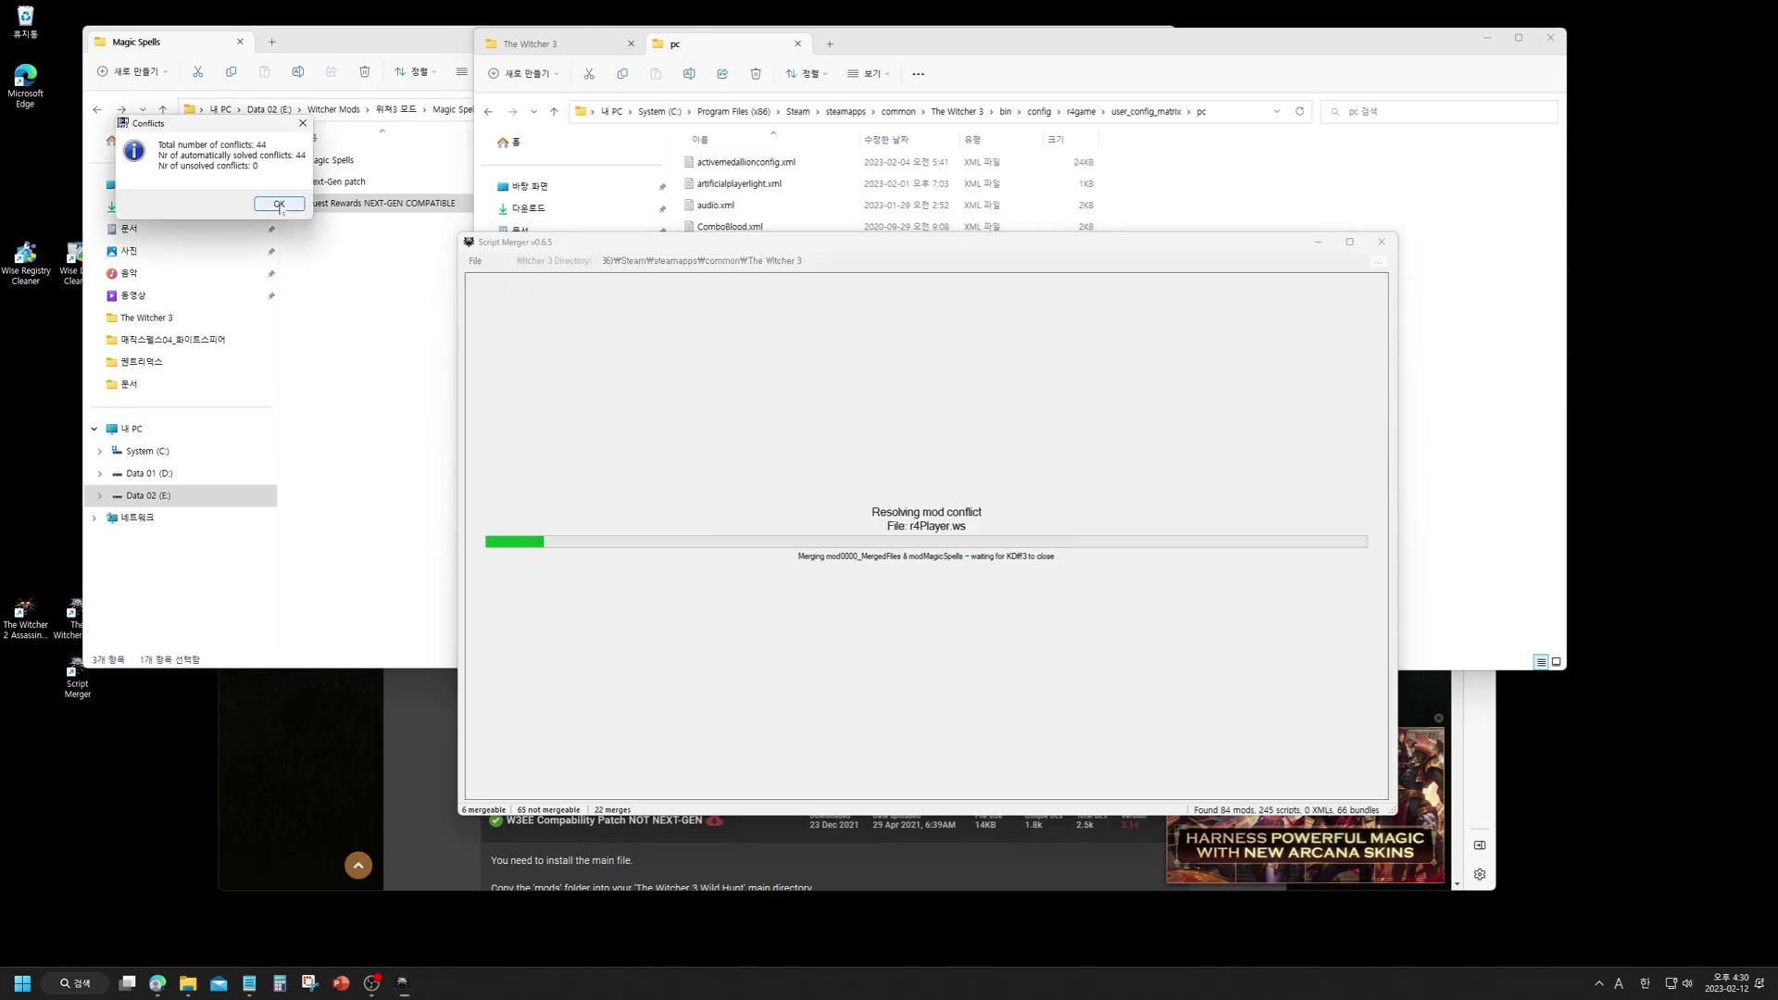
pyautogui.click(279, 204)
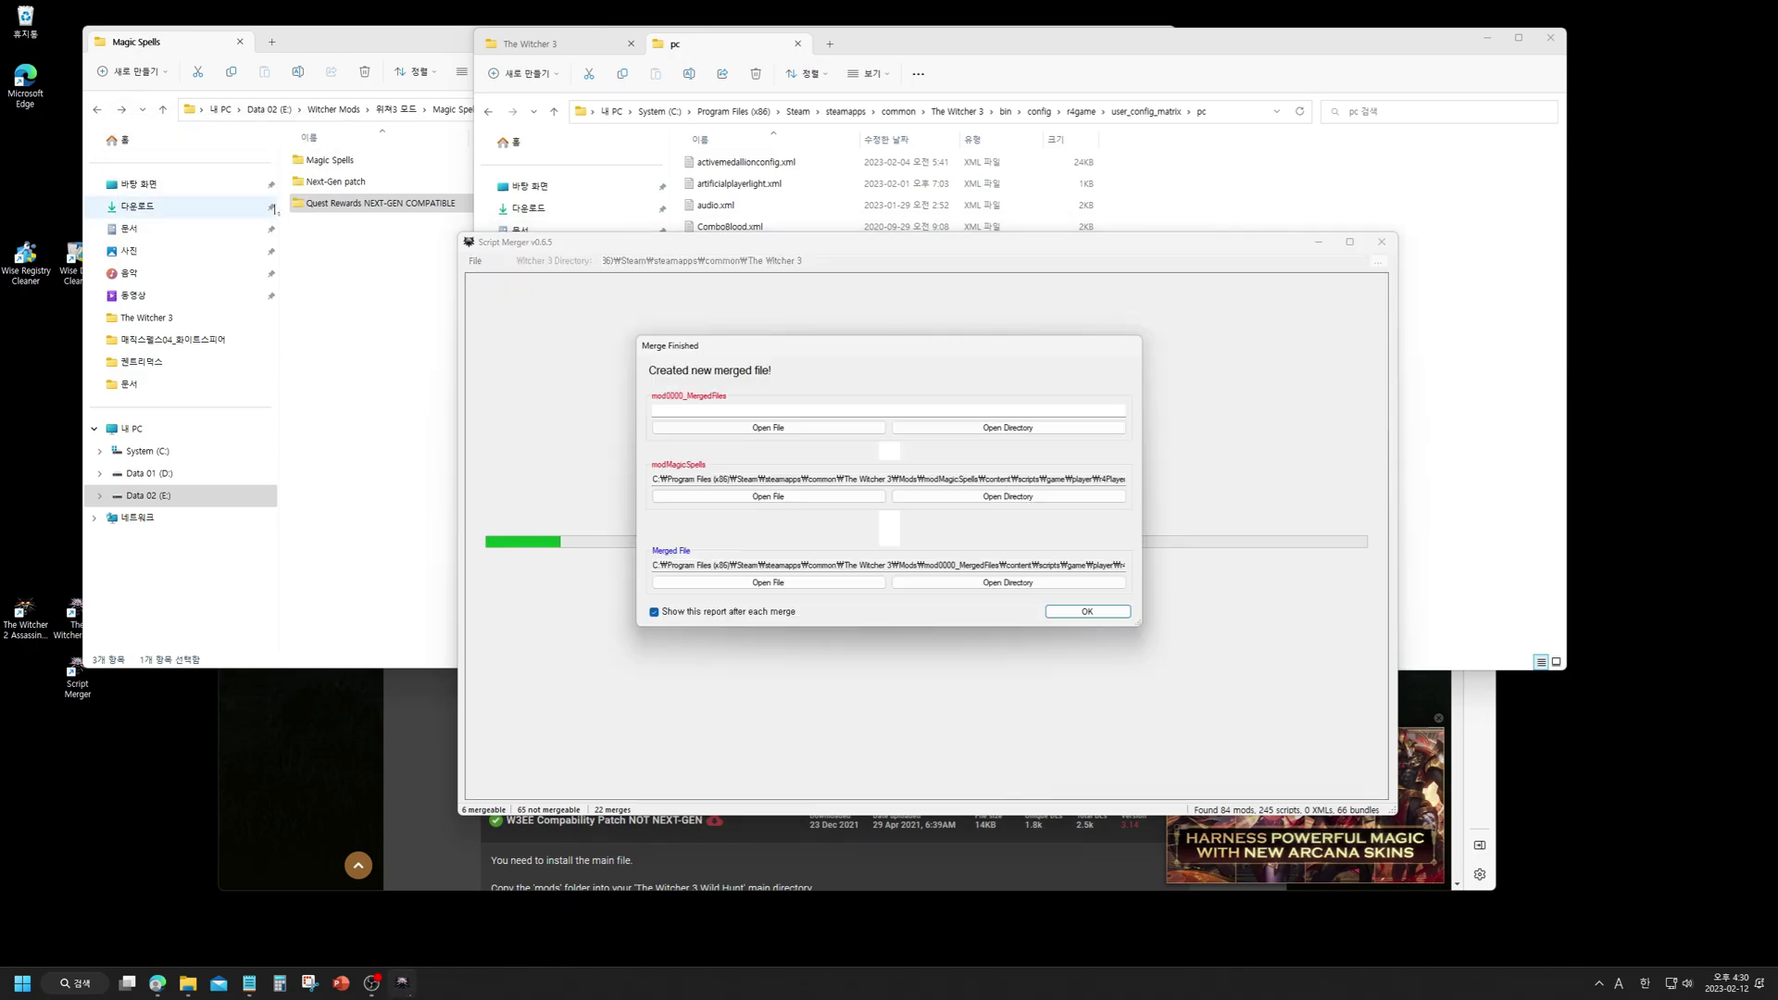
pyautogui.click(1082, 613)
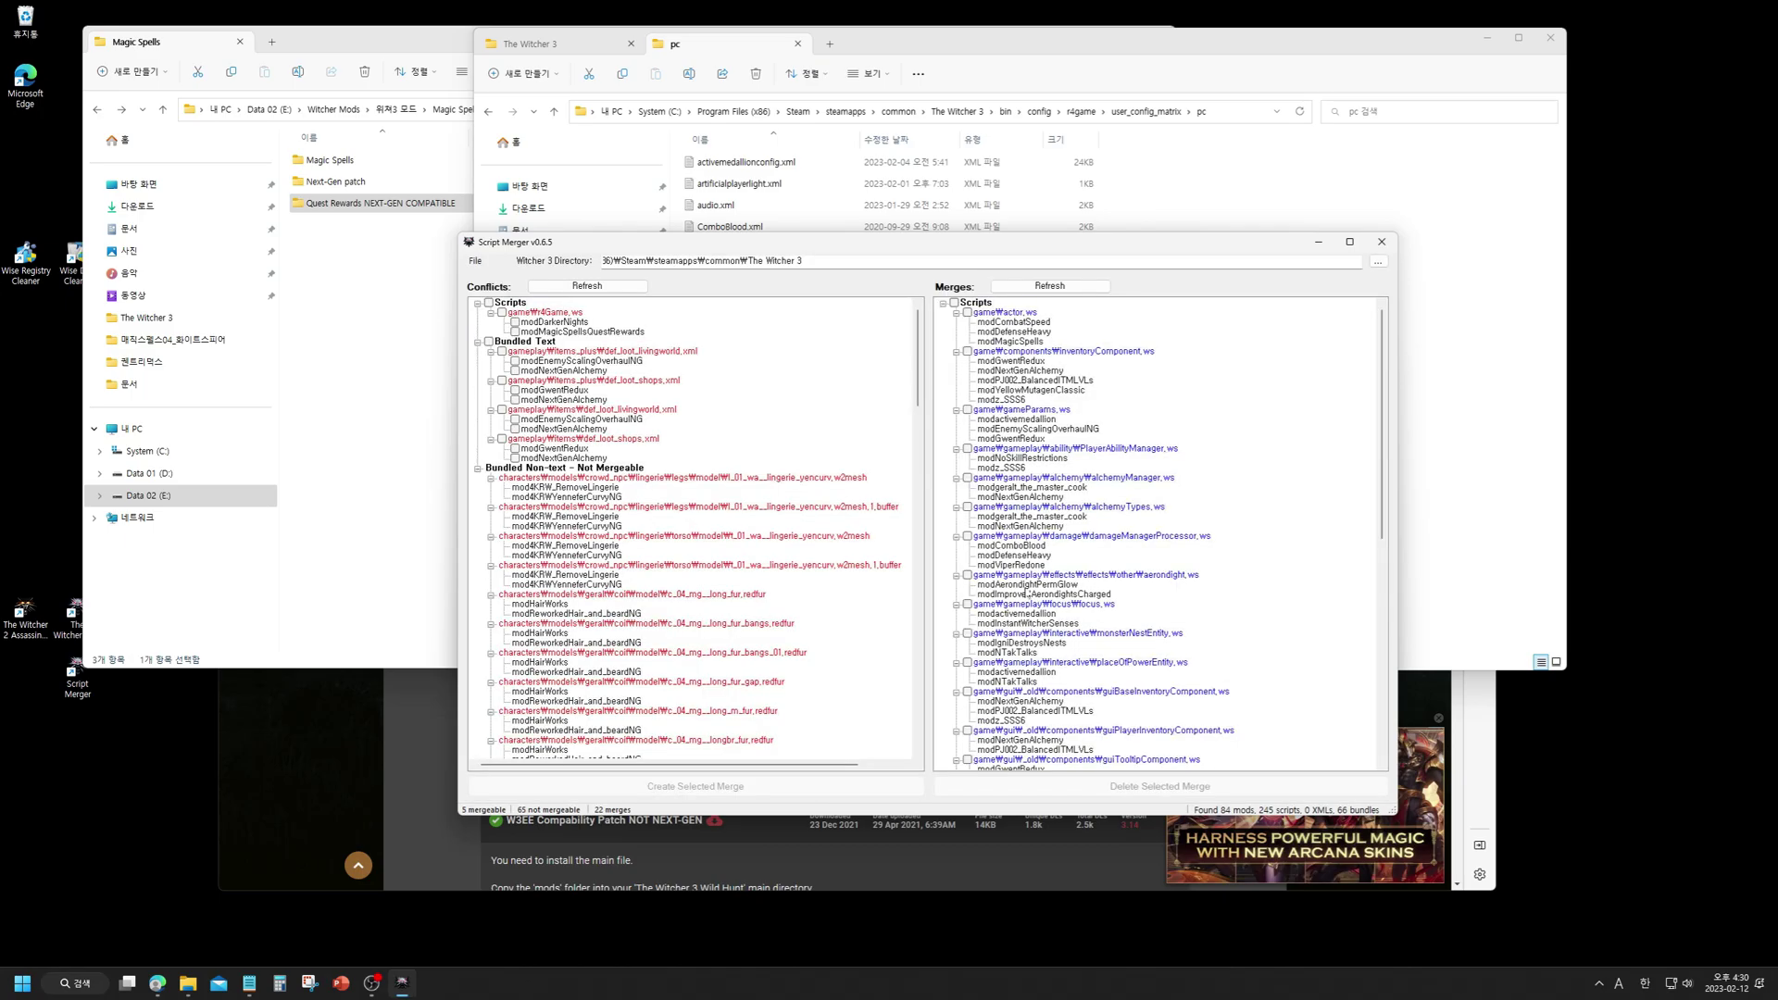
# - Merge the r4Game.ws script conflict between modDarkerNights and modMagicSpellsQuestRewards
pyautogui.click(502, 313)
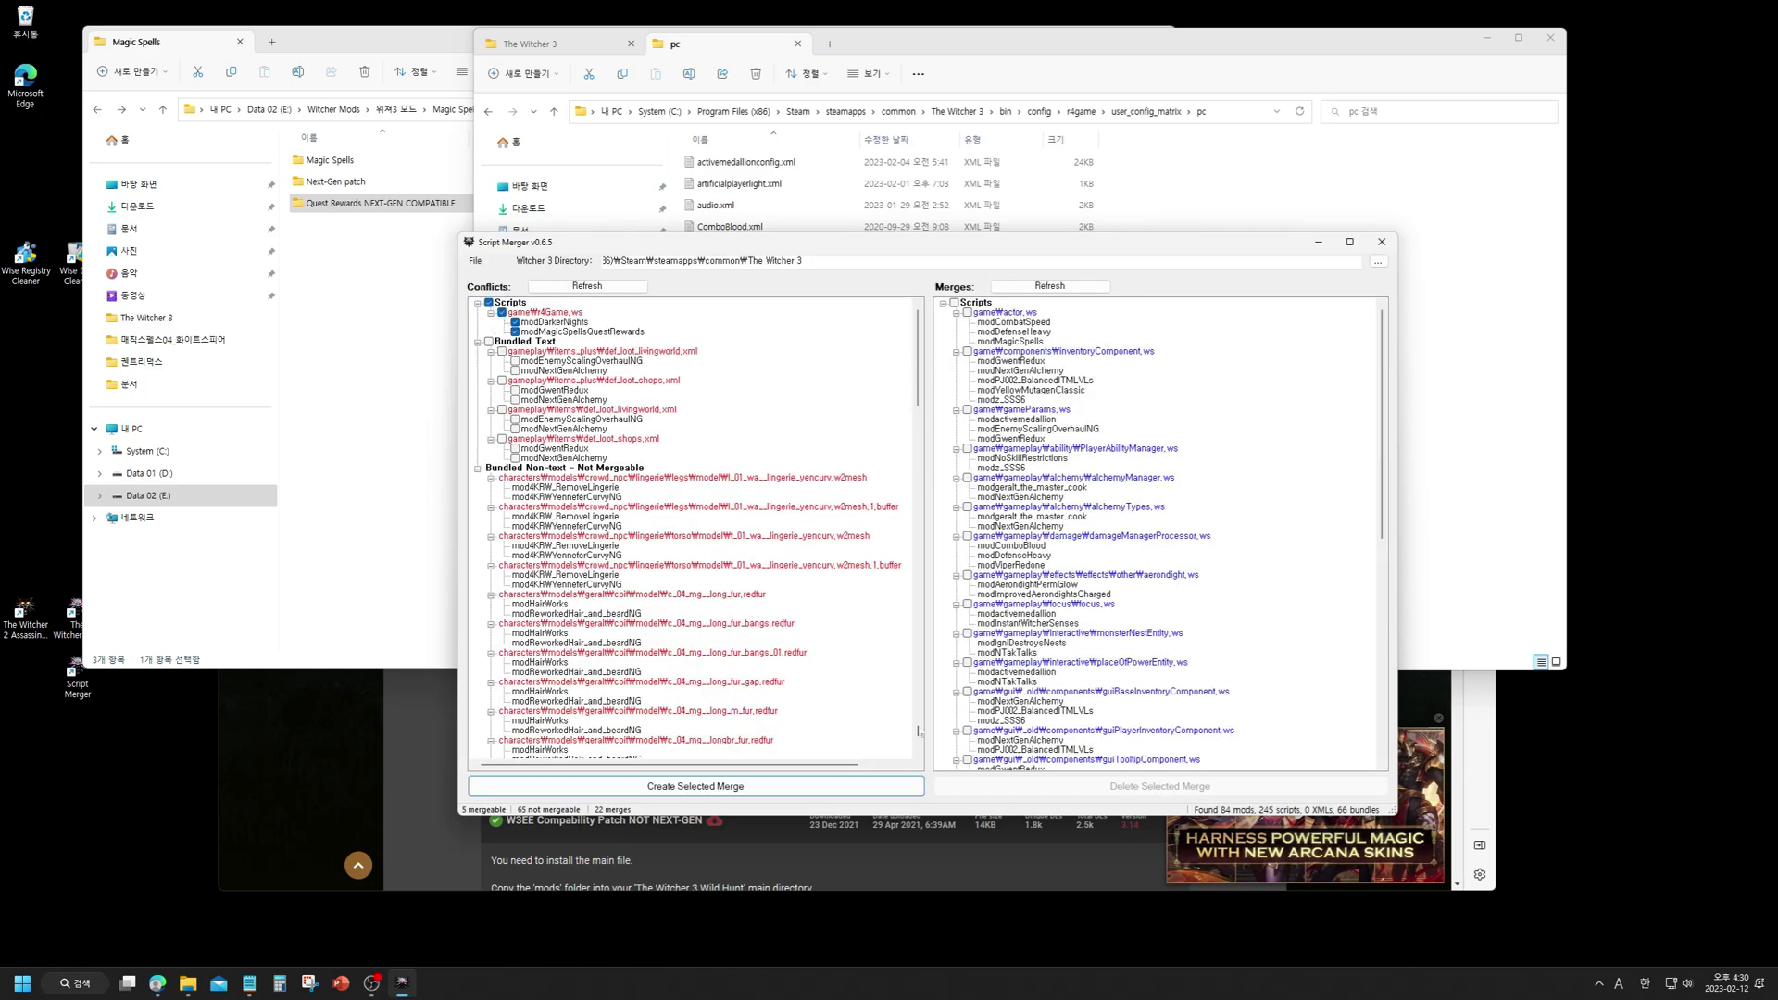
pyautogui.click(802, 784)
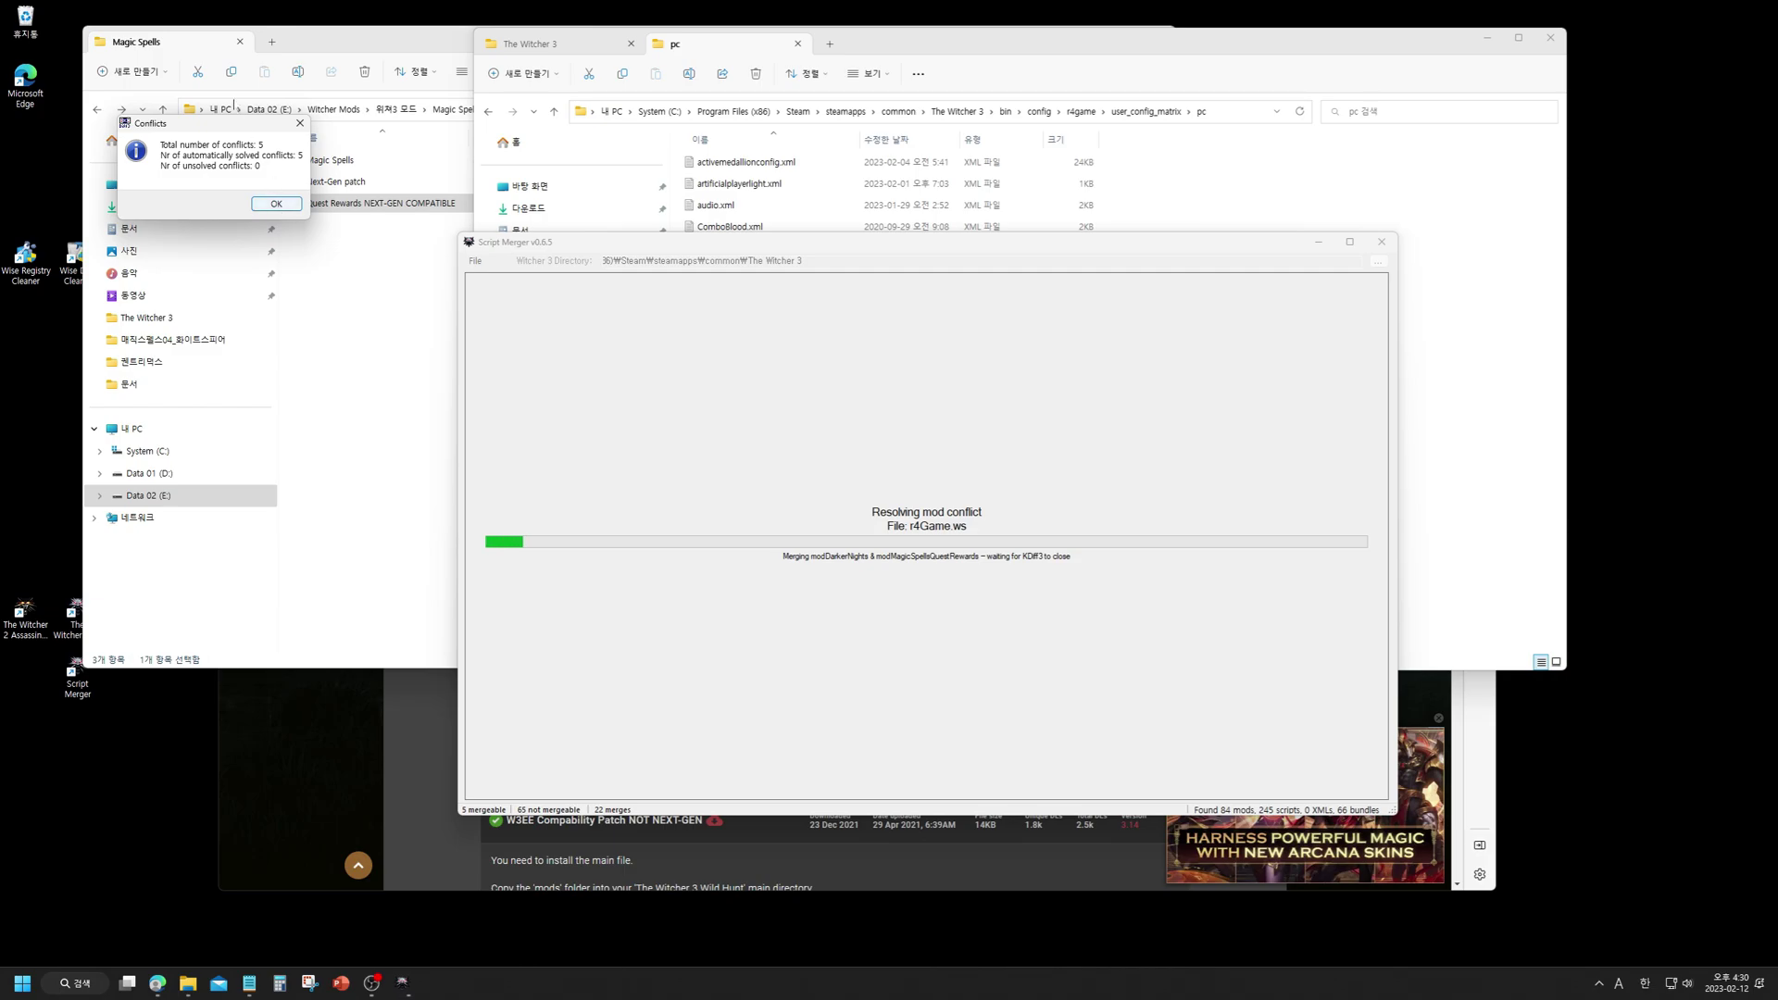
pyautogui.moveTo(222, 130); pyautogui.dragTo(910, 330)
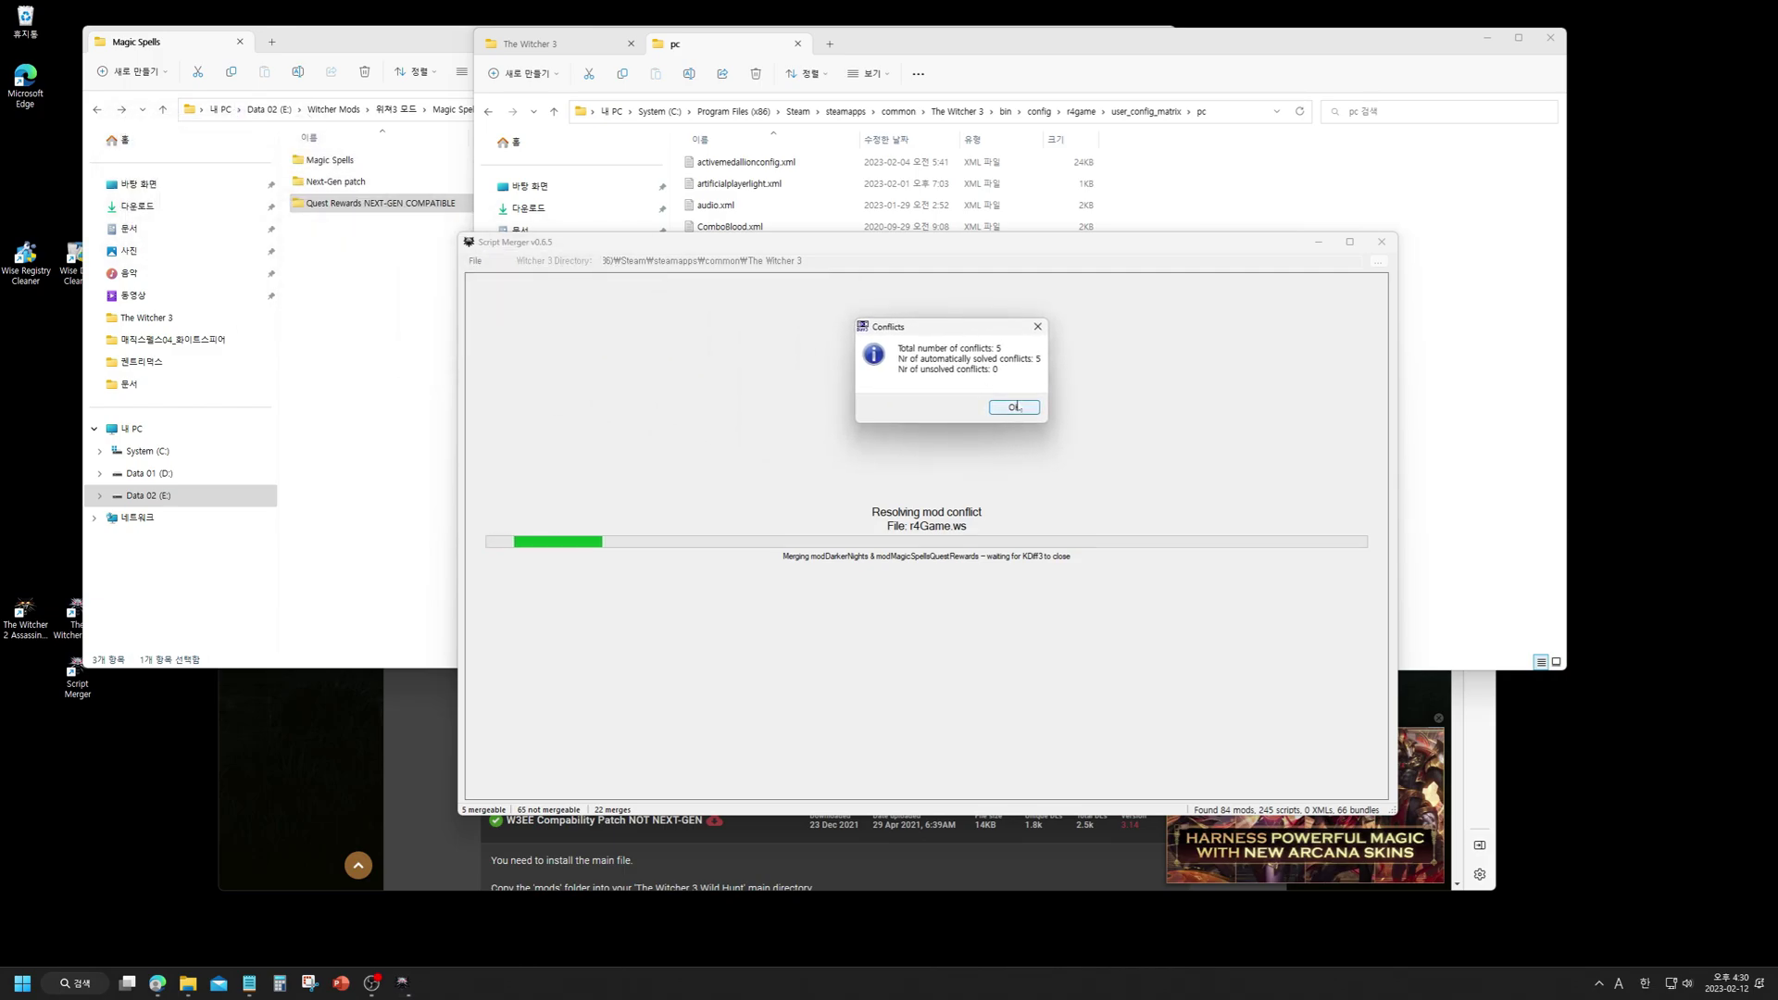
pyautogui.click(1016, 407)
pyautogui.click(1077, 613)
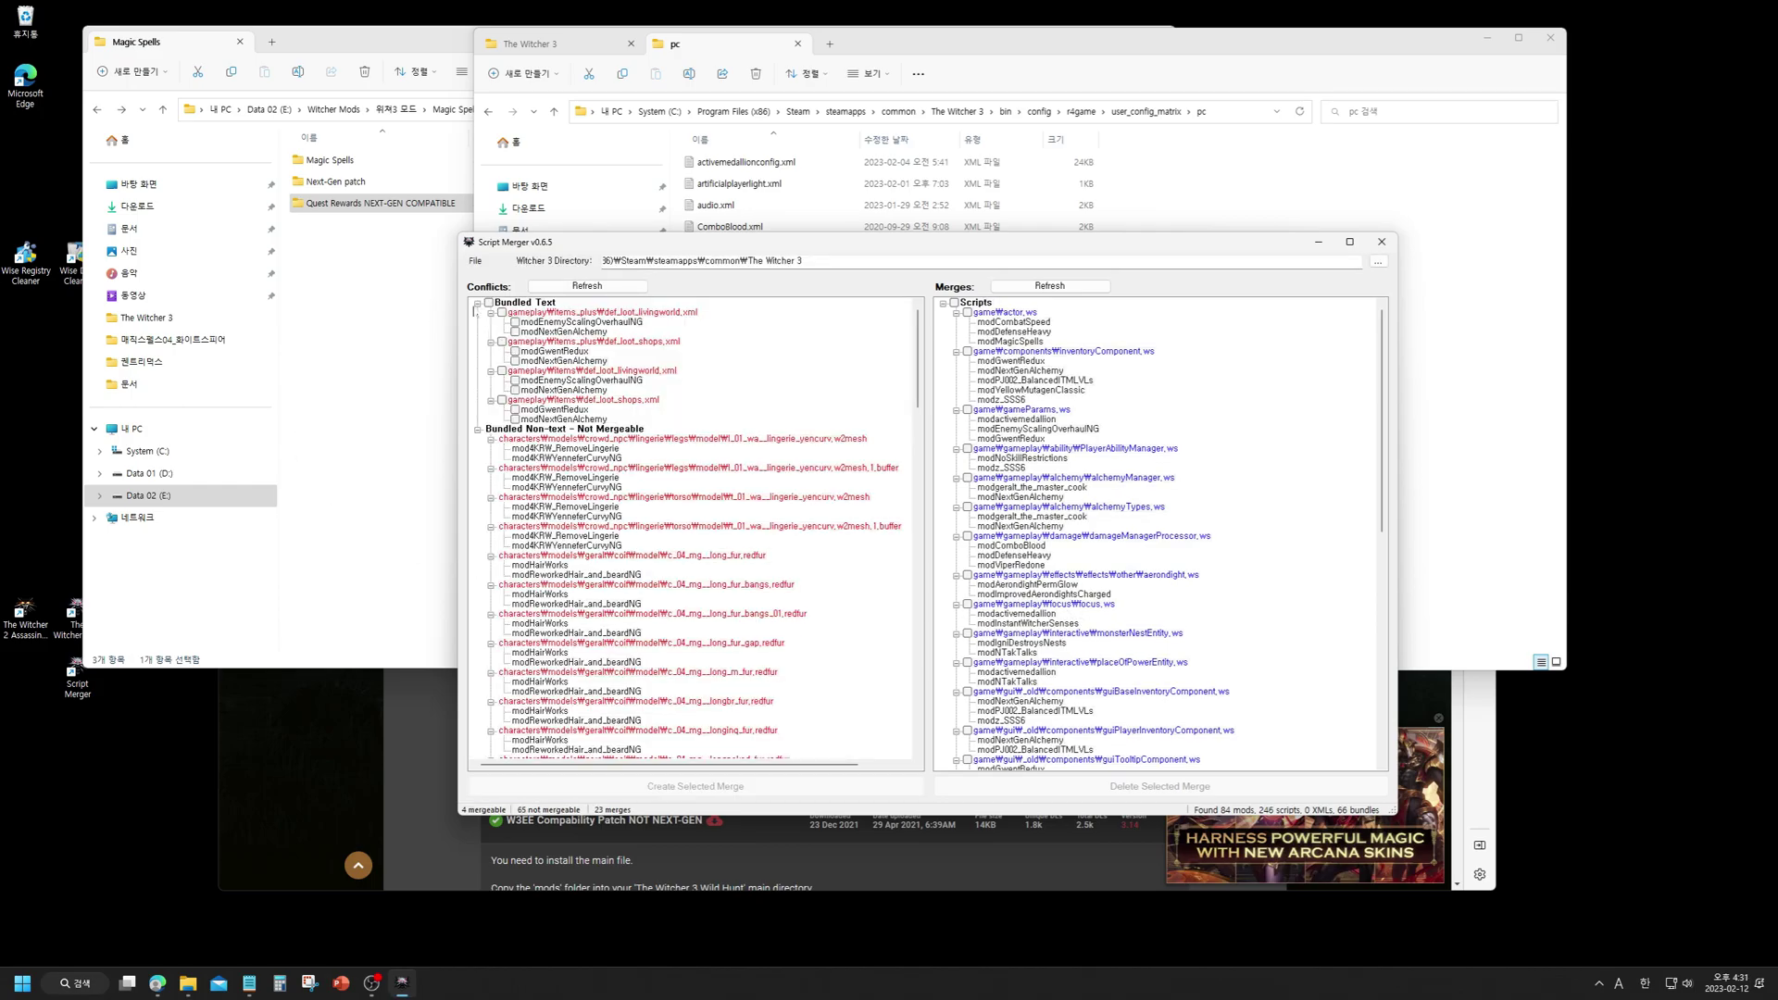
# - Check the Bundled Text and Bundled Non-text groups for remaining conflicts and refresh the conflicts list
pyautogui.click(477, 304)
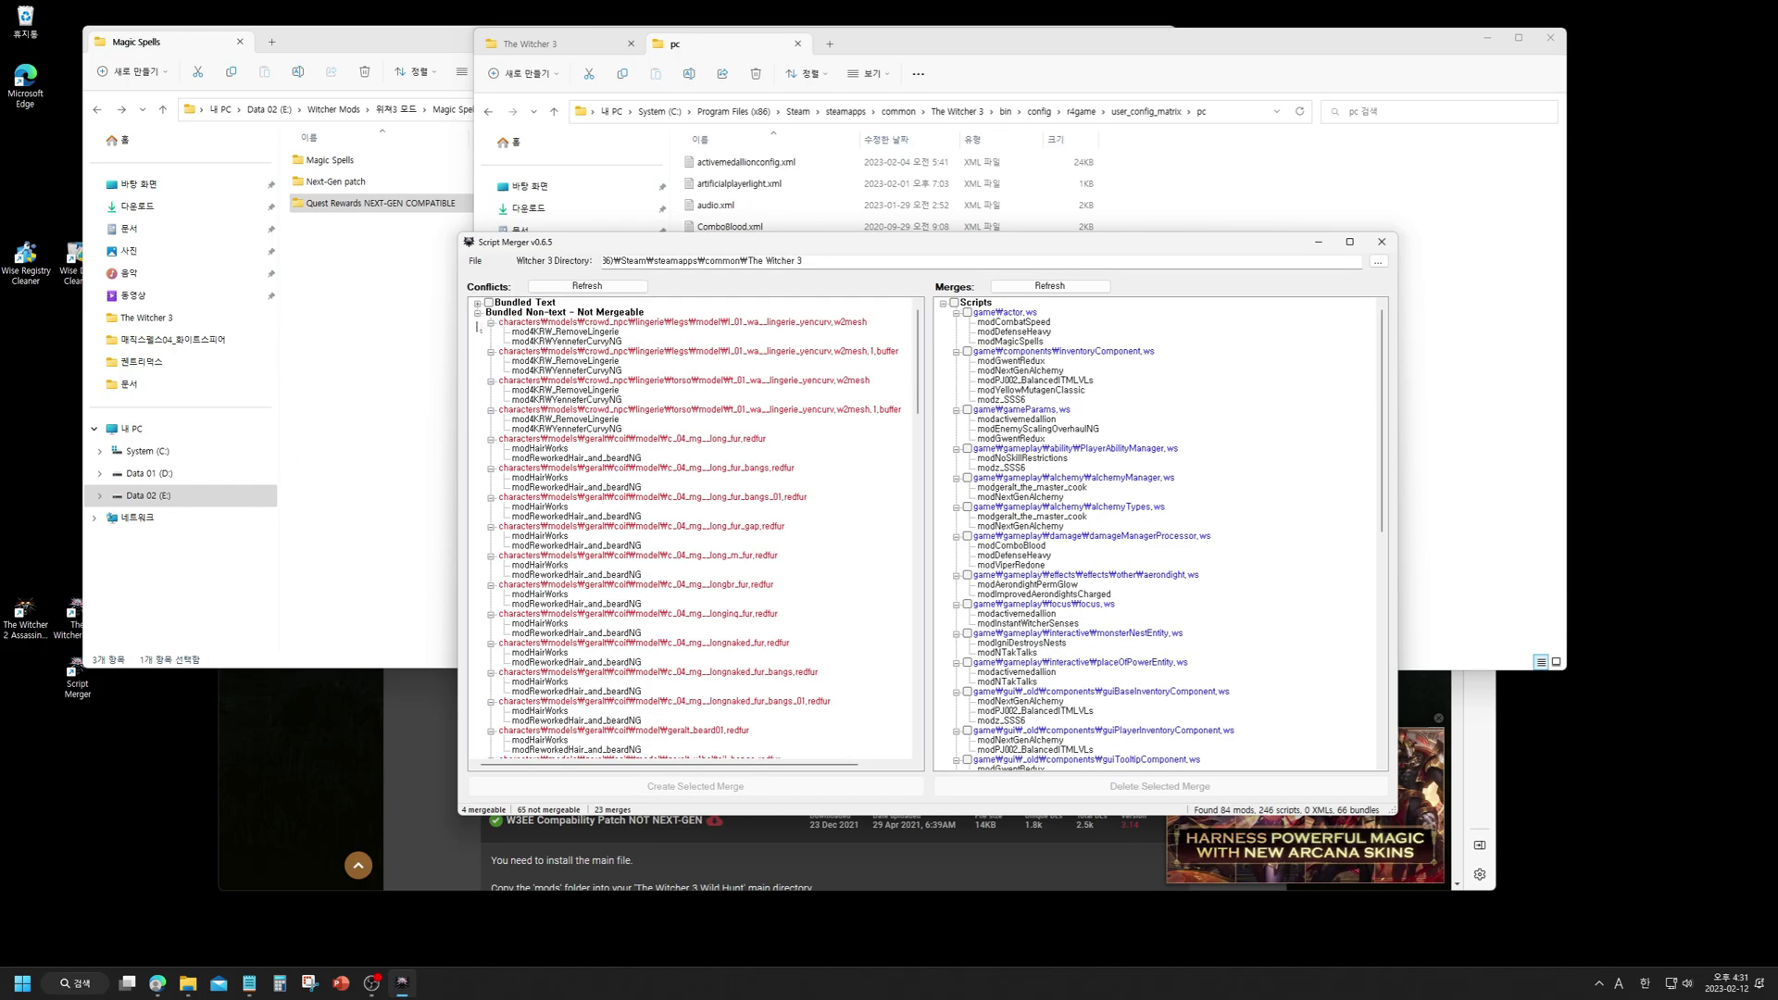
pyautogui.click(478, 314)
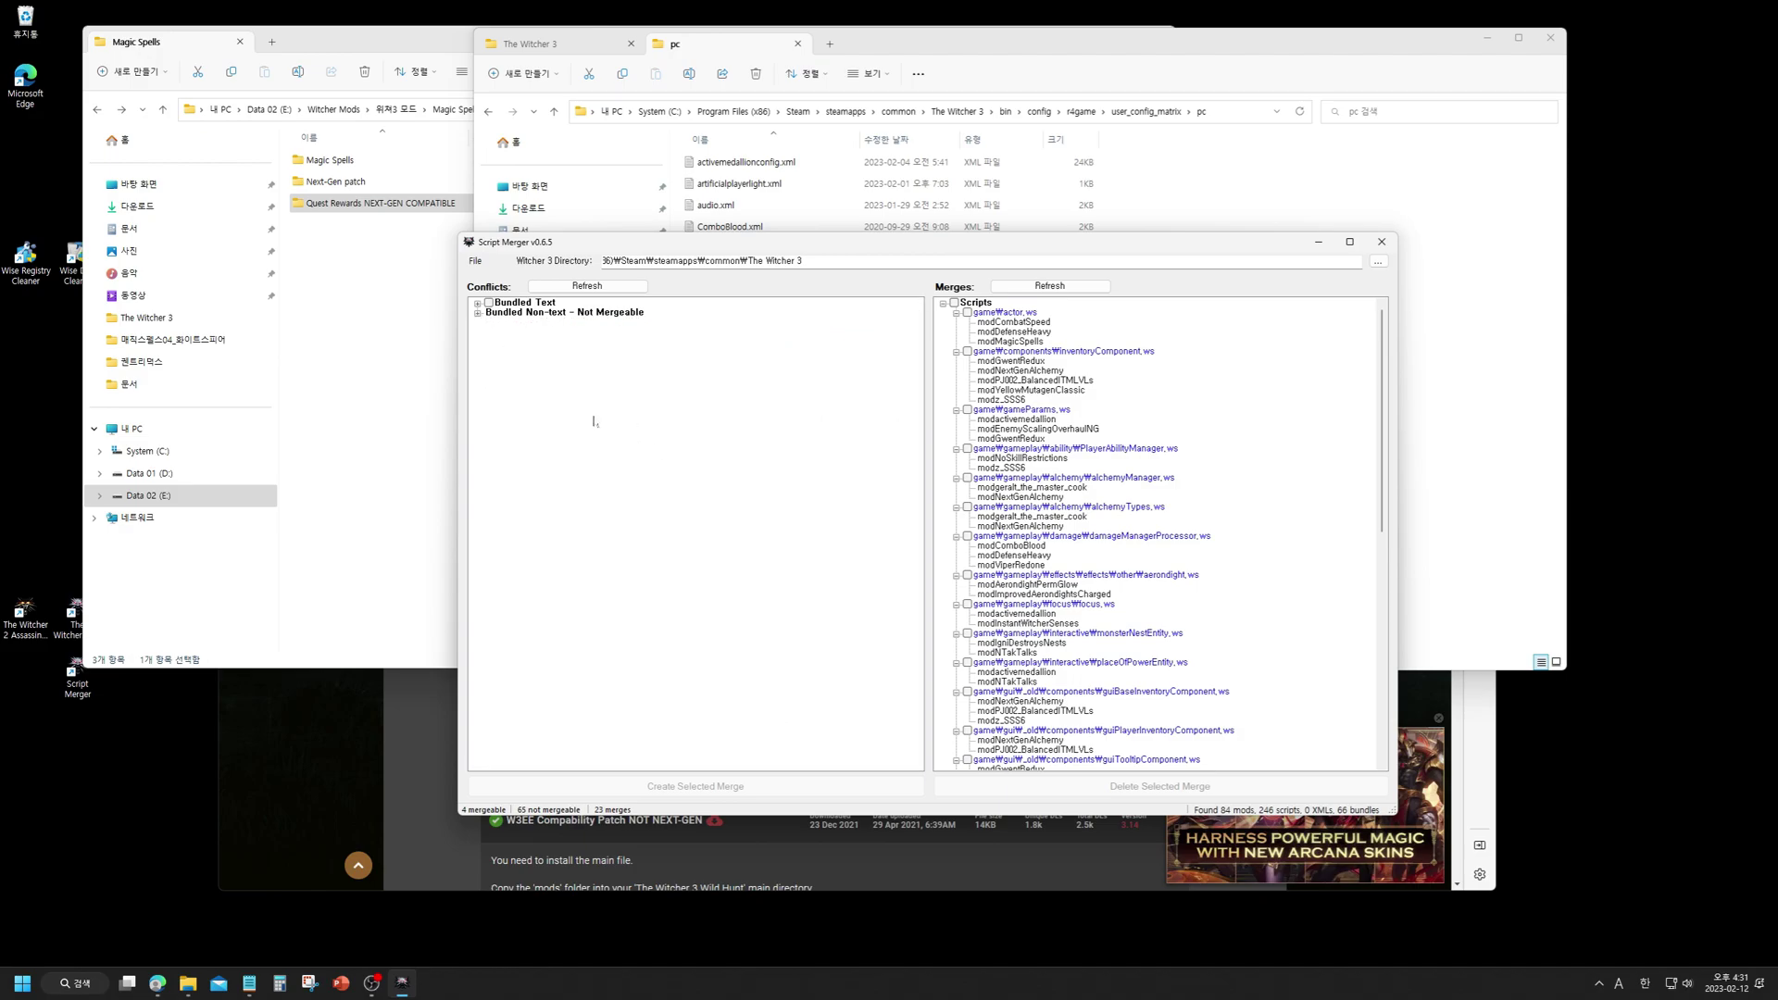
pyautogui.click(478, 314)
pyautogui.scroll(1, 490, 324)
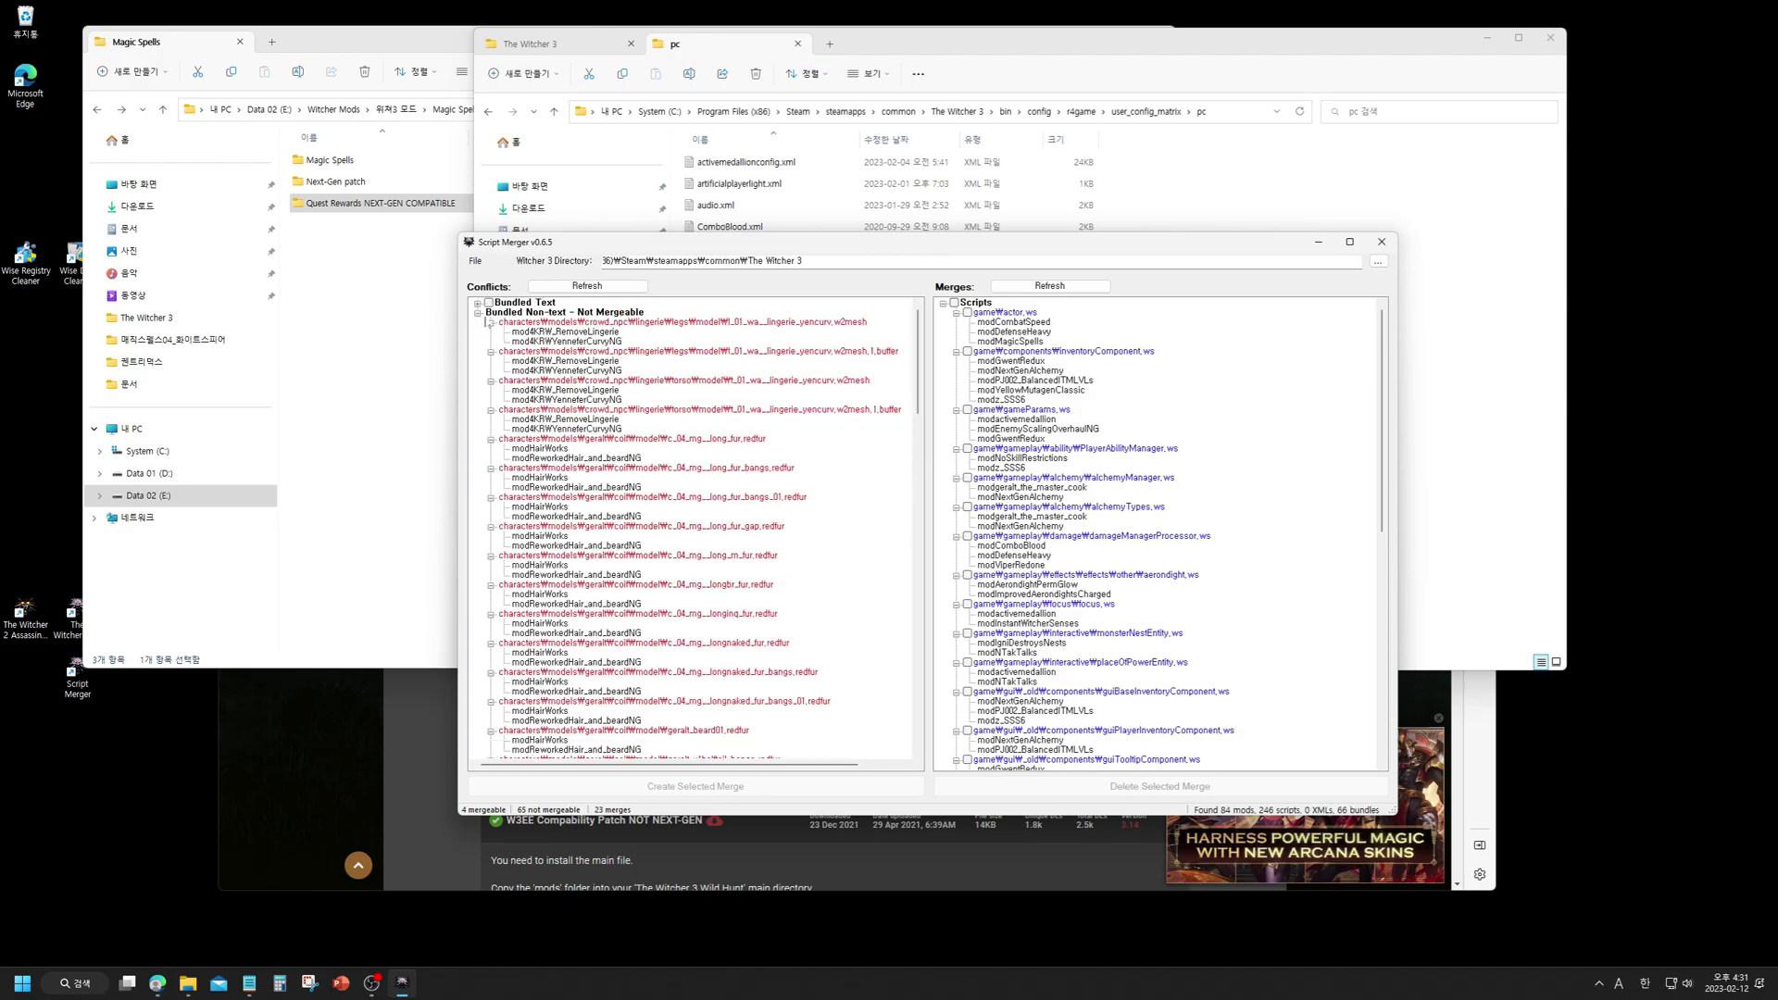
pyautogui.click(478, 304)
pyautogui.click(562, 290)
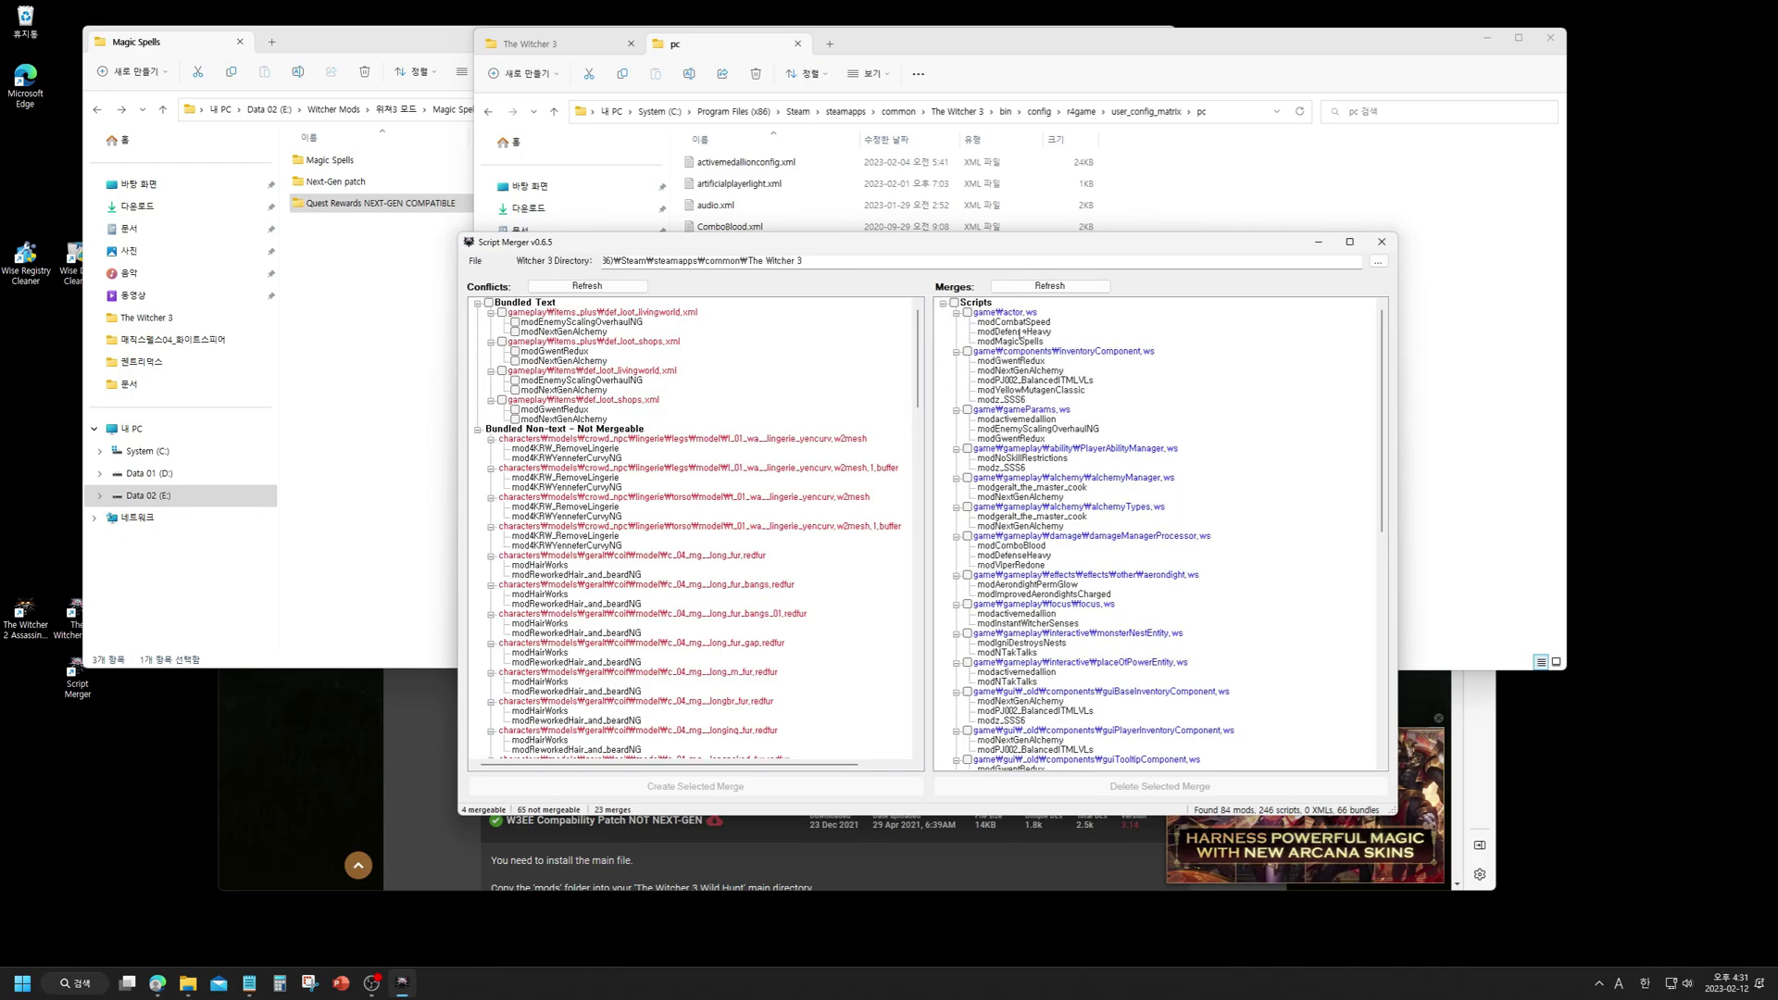
# - Minimize Script Merger, both File Explorer windows and the browser to clear the desktop
pyautogui.click(1318, 244)
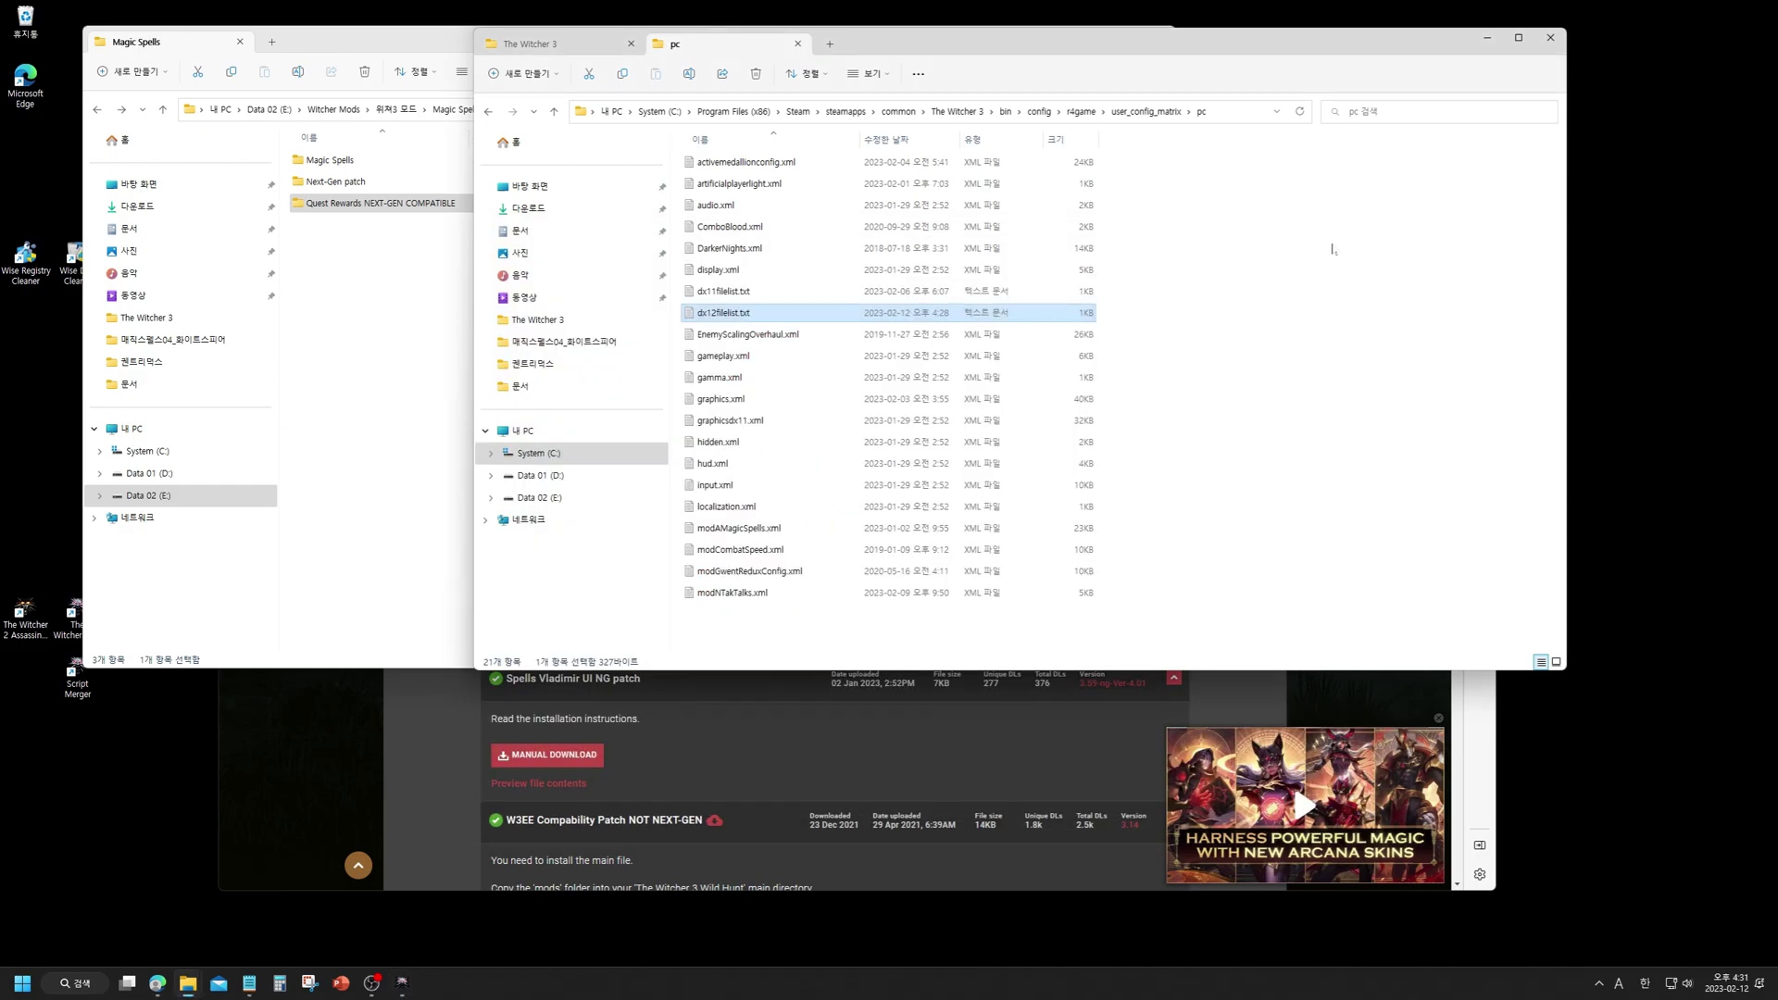
pyautogui.click(1487, 37)
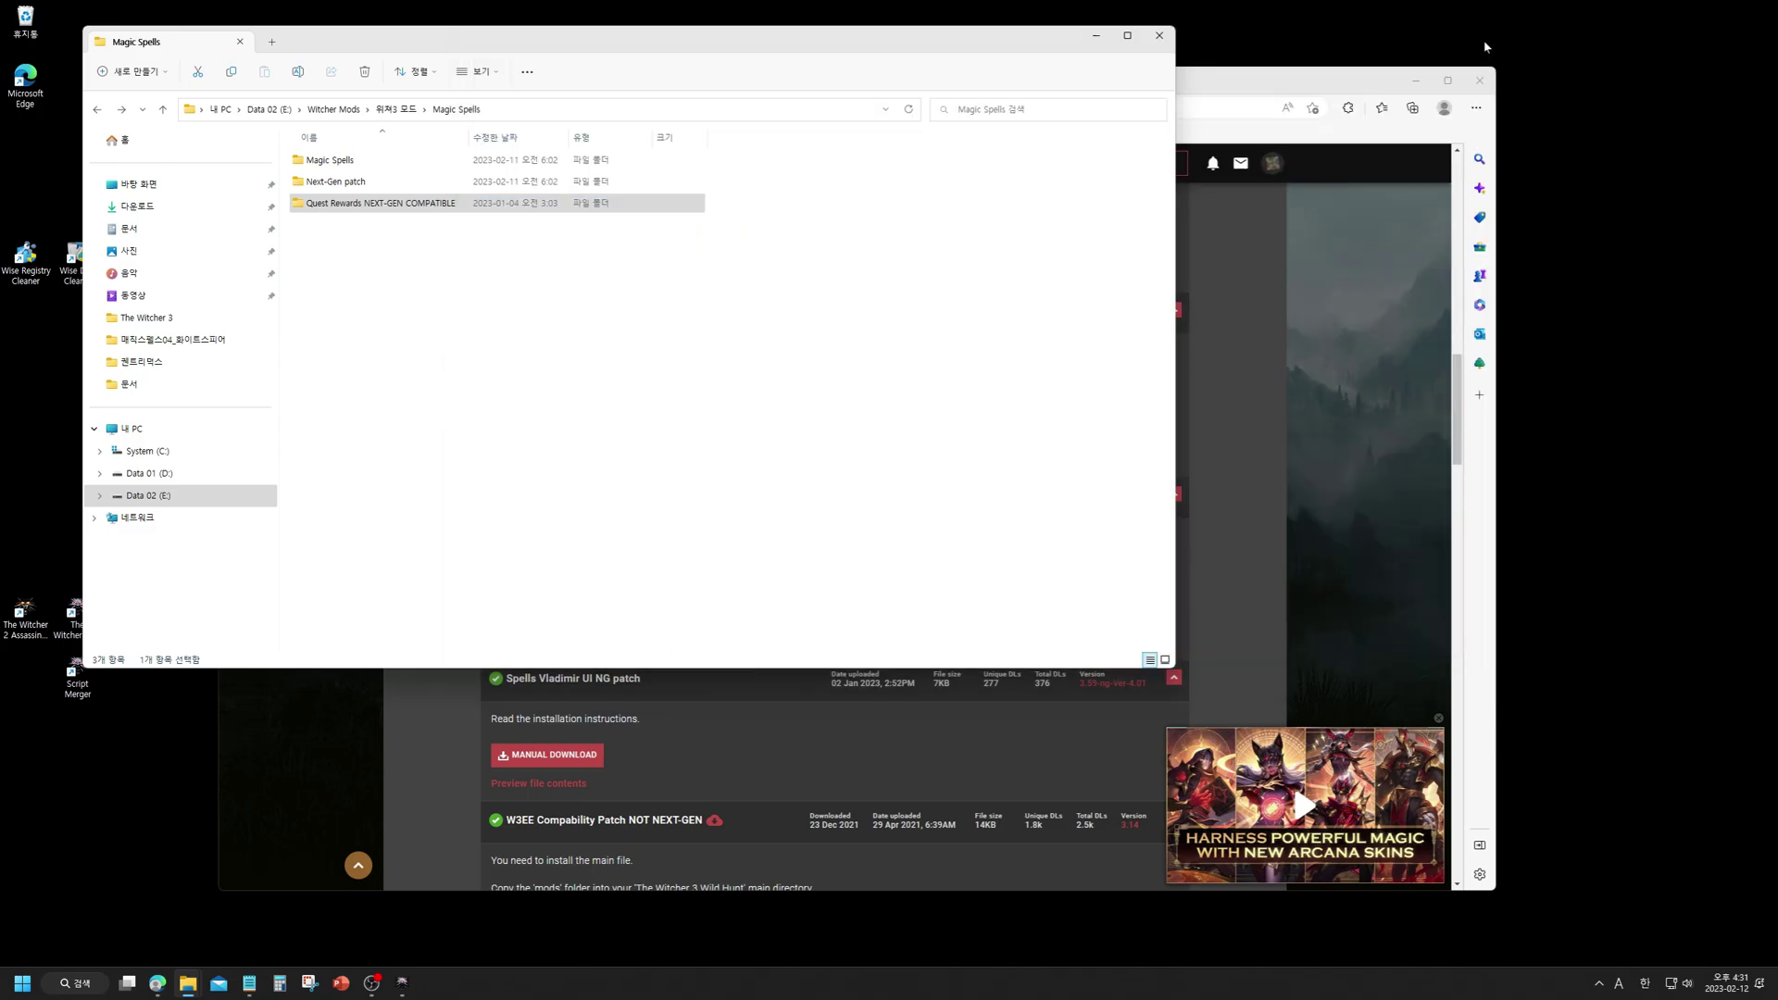
pyautogui.click(1100, 39)
pyautogui.click(1421, 88)
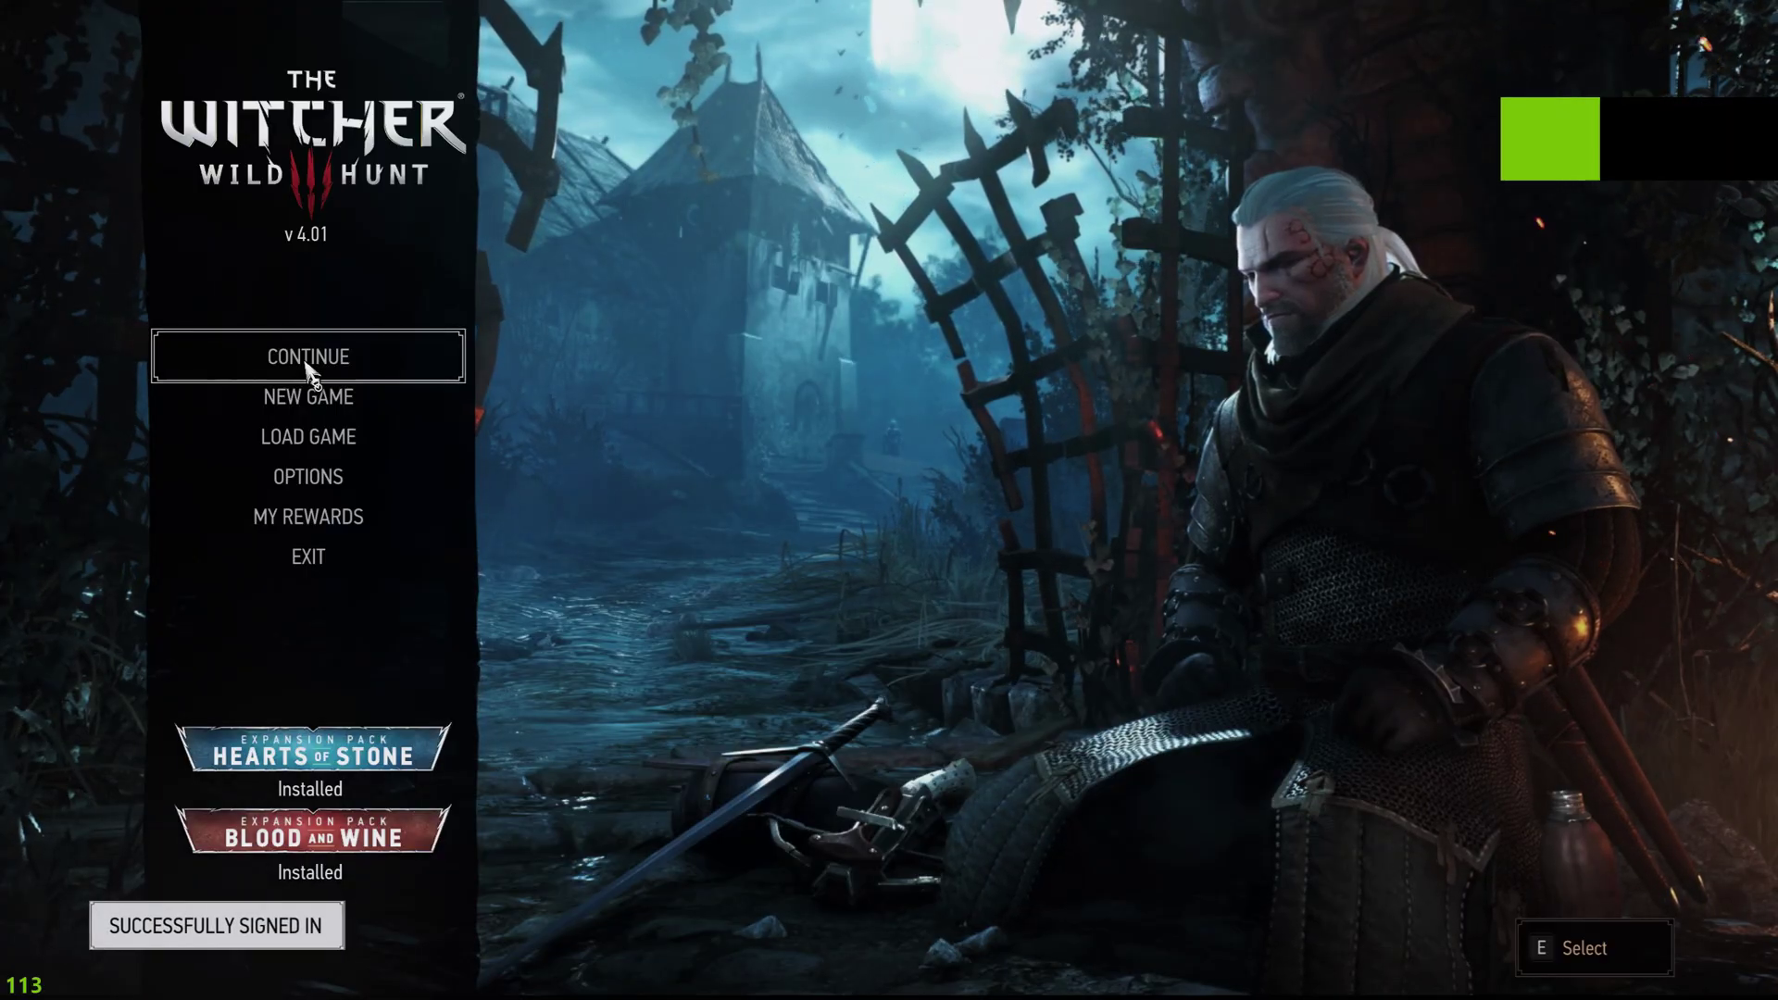
# - In The Witcher 3, open the Main settings page of Magic Spells from the mod options
pyautogui.click(319, 480)
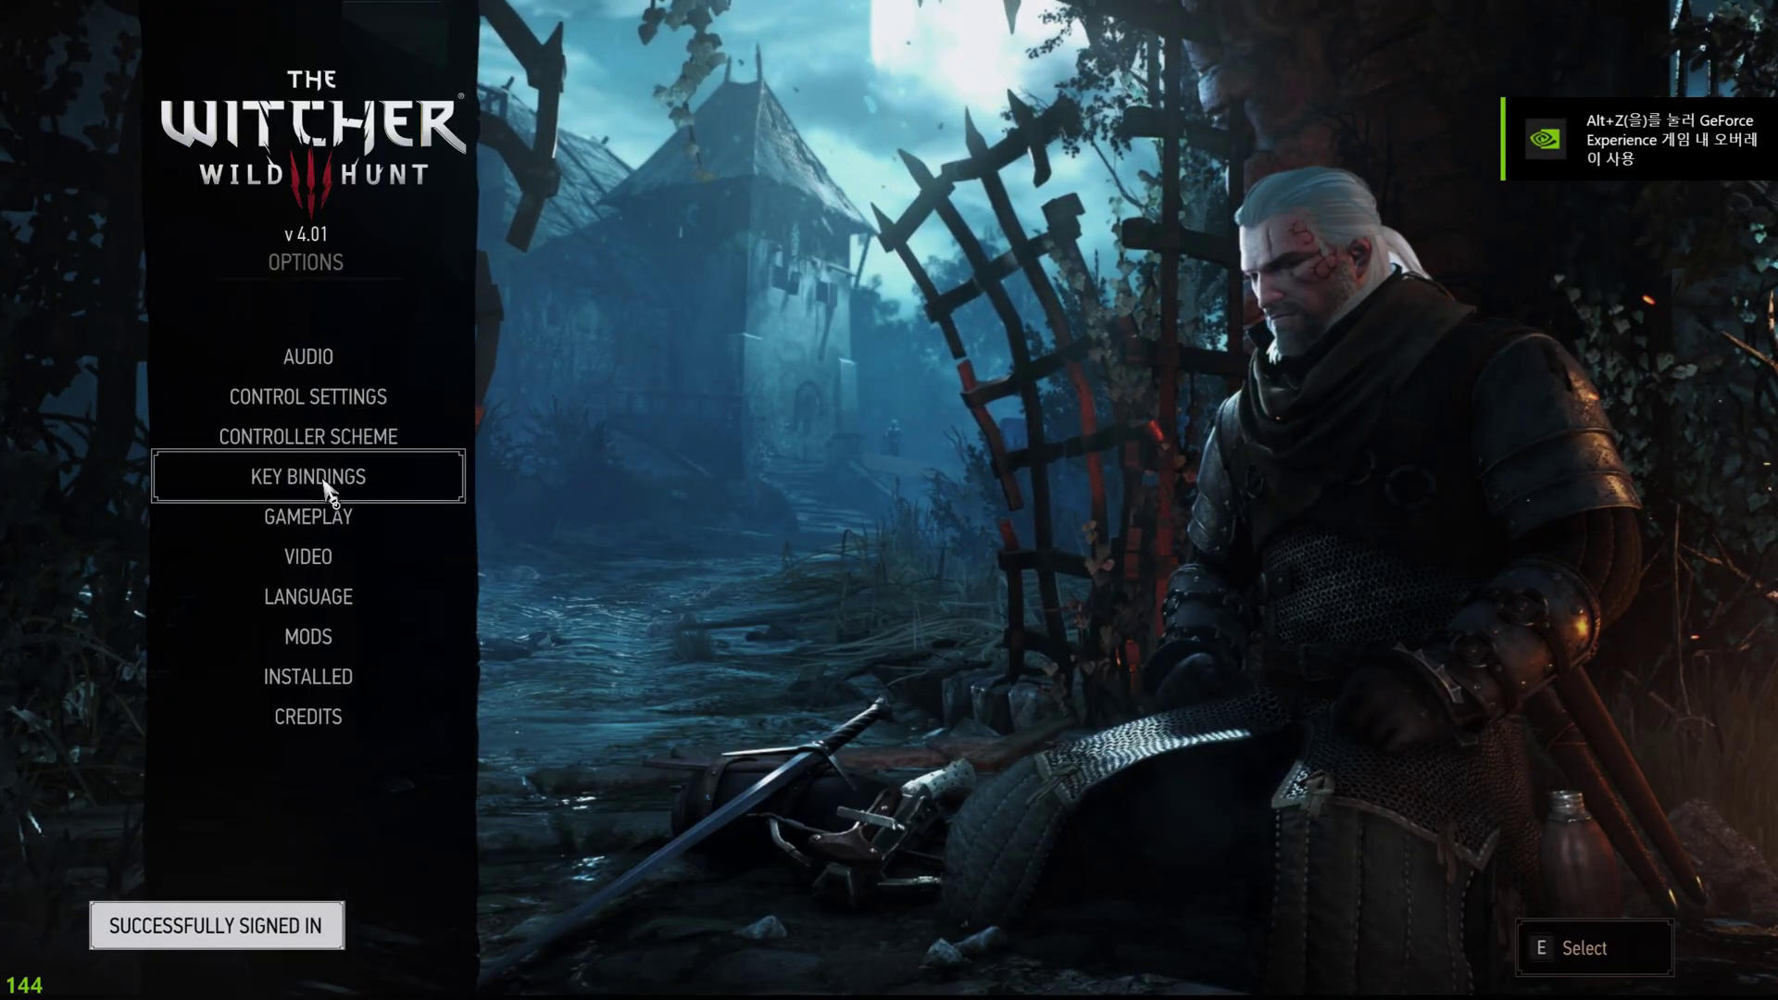
pyautogui.click(353, 641)
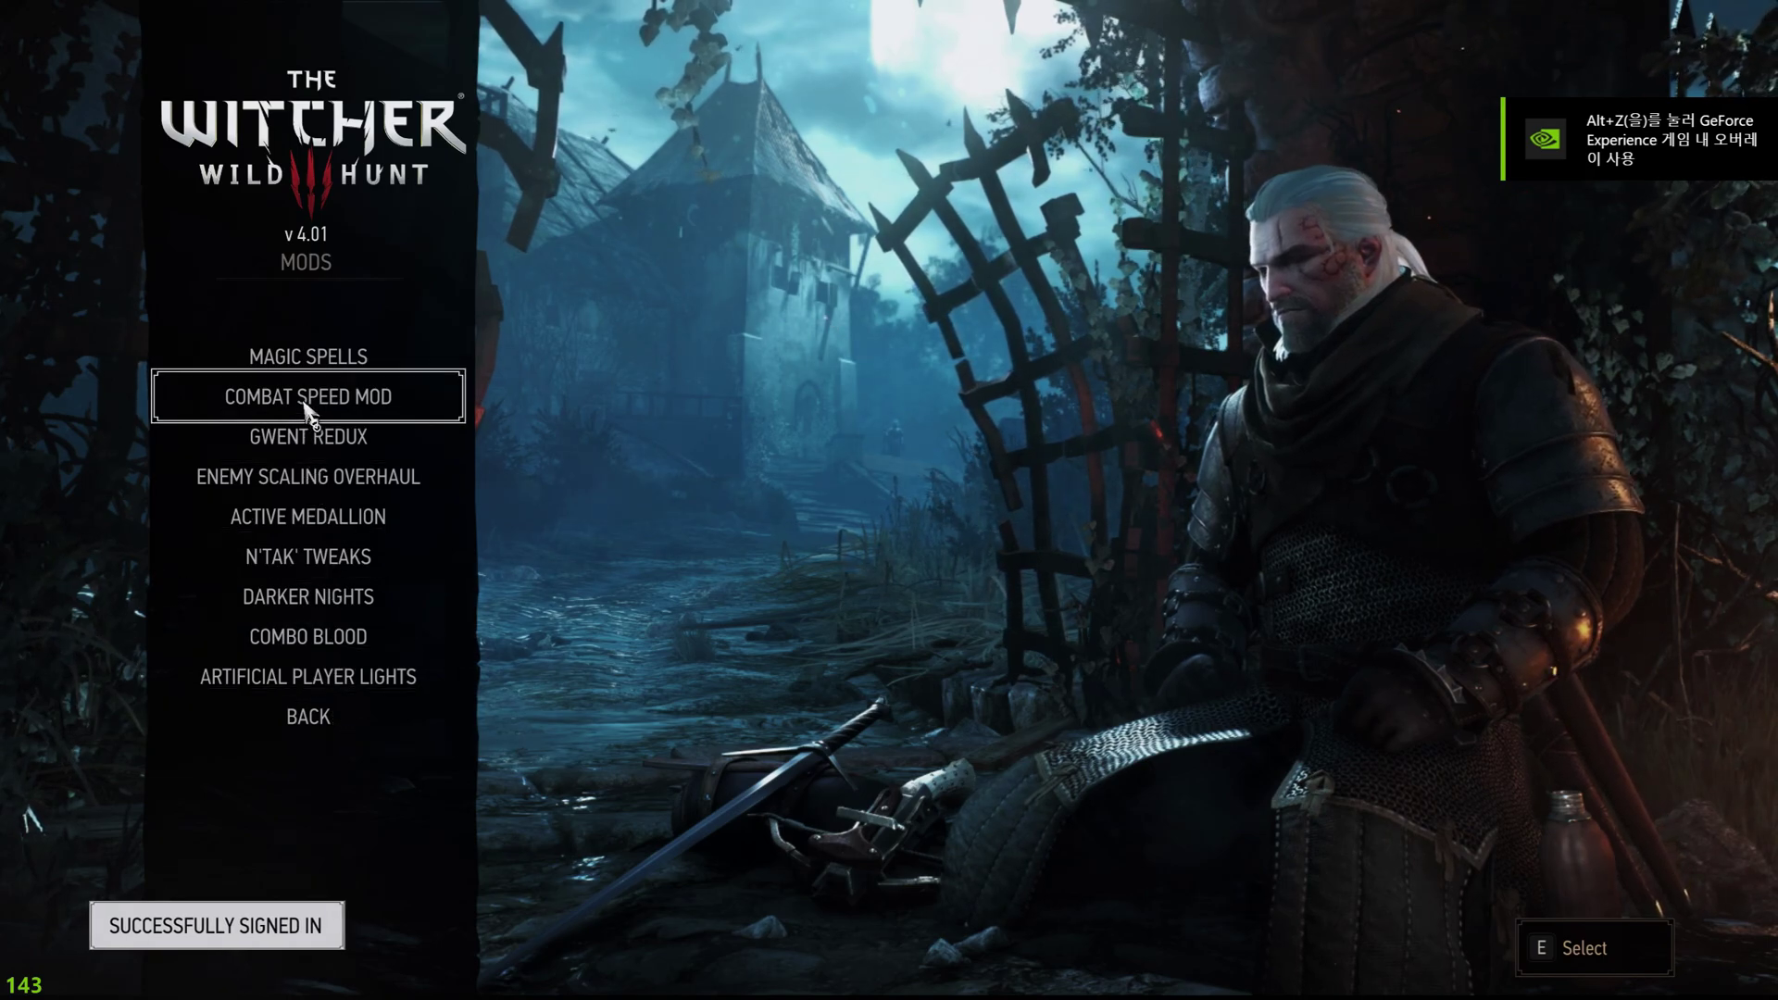
pyautogui.click(276, 368)
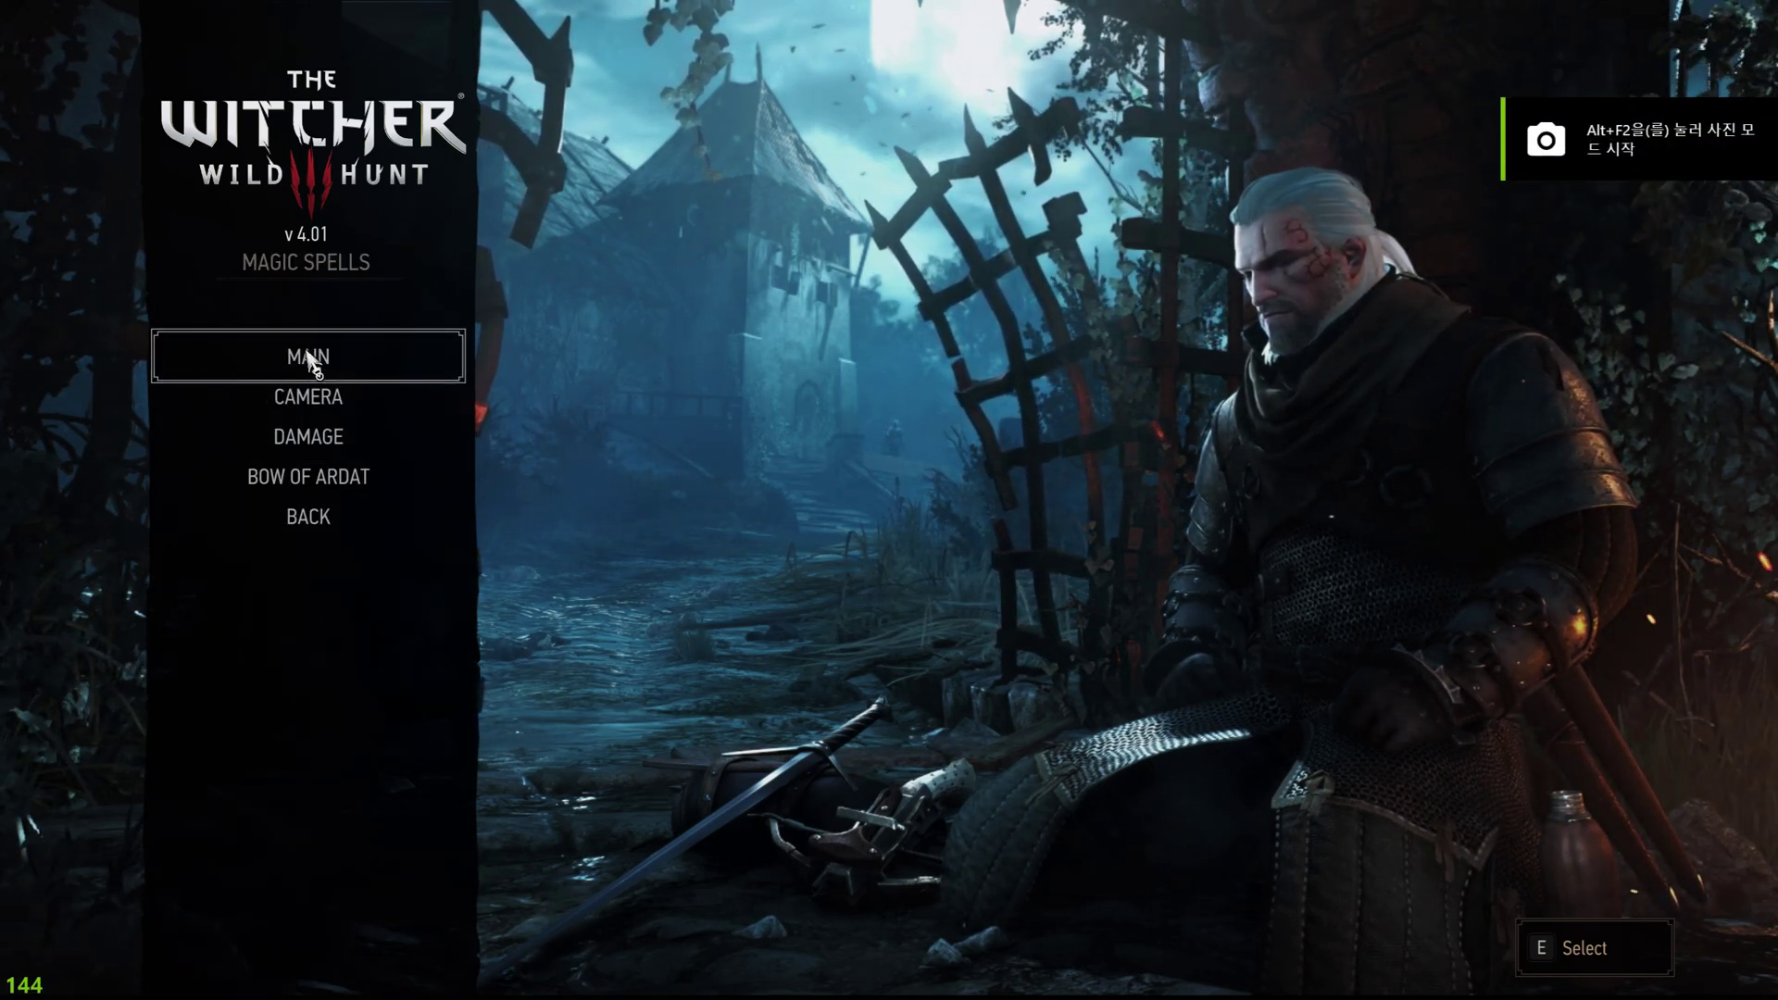
pyautogui.click(312, 363)
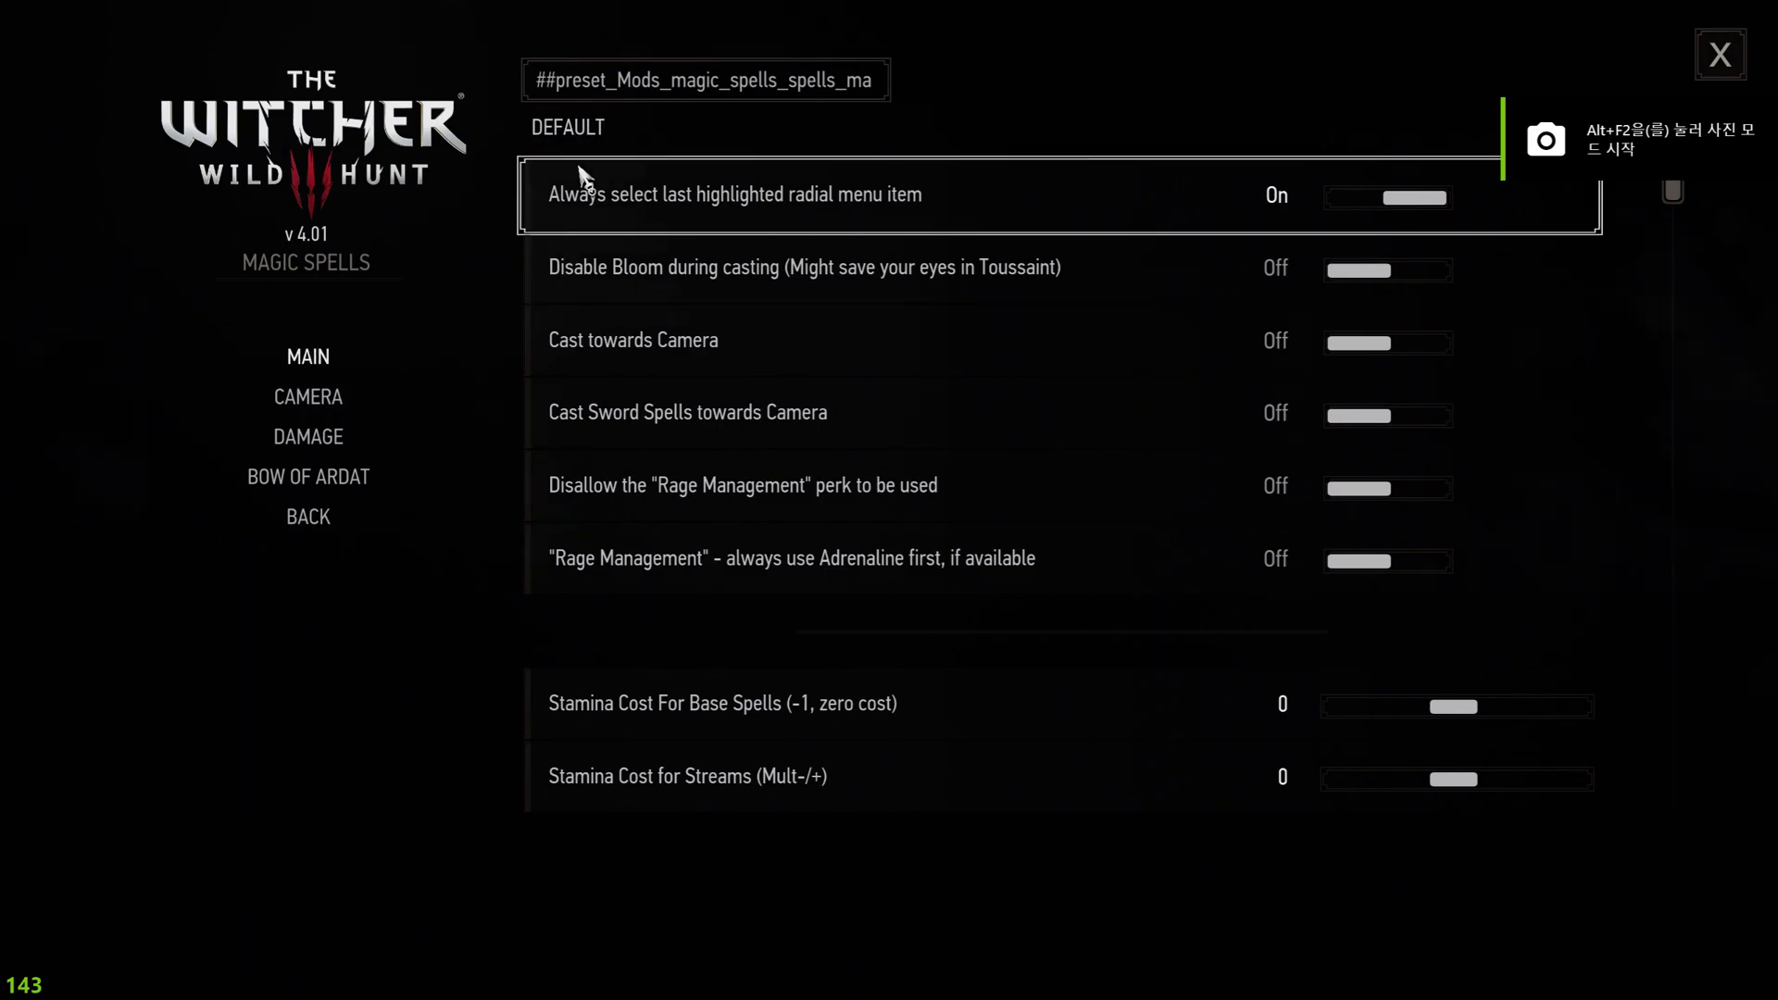
# - View the Magic Spells Camera settings and reset the Damage settings to their defaults
pyautogui.click(319, 412)
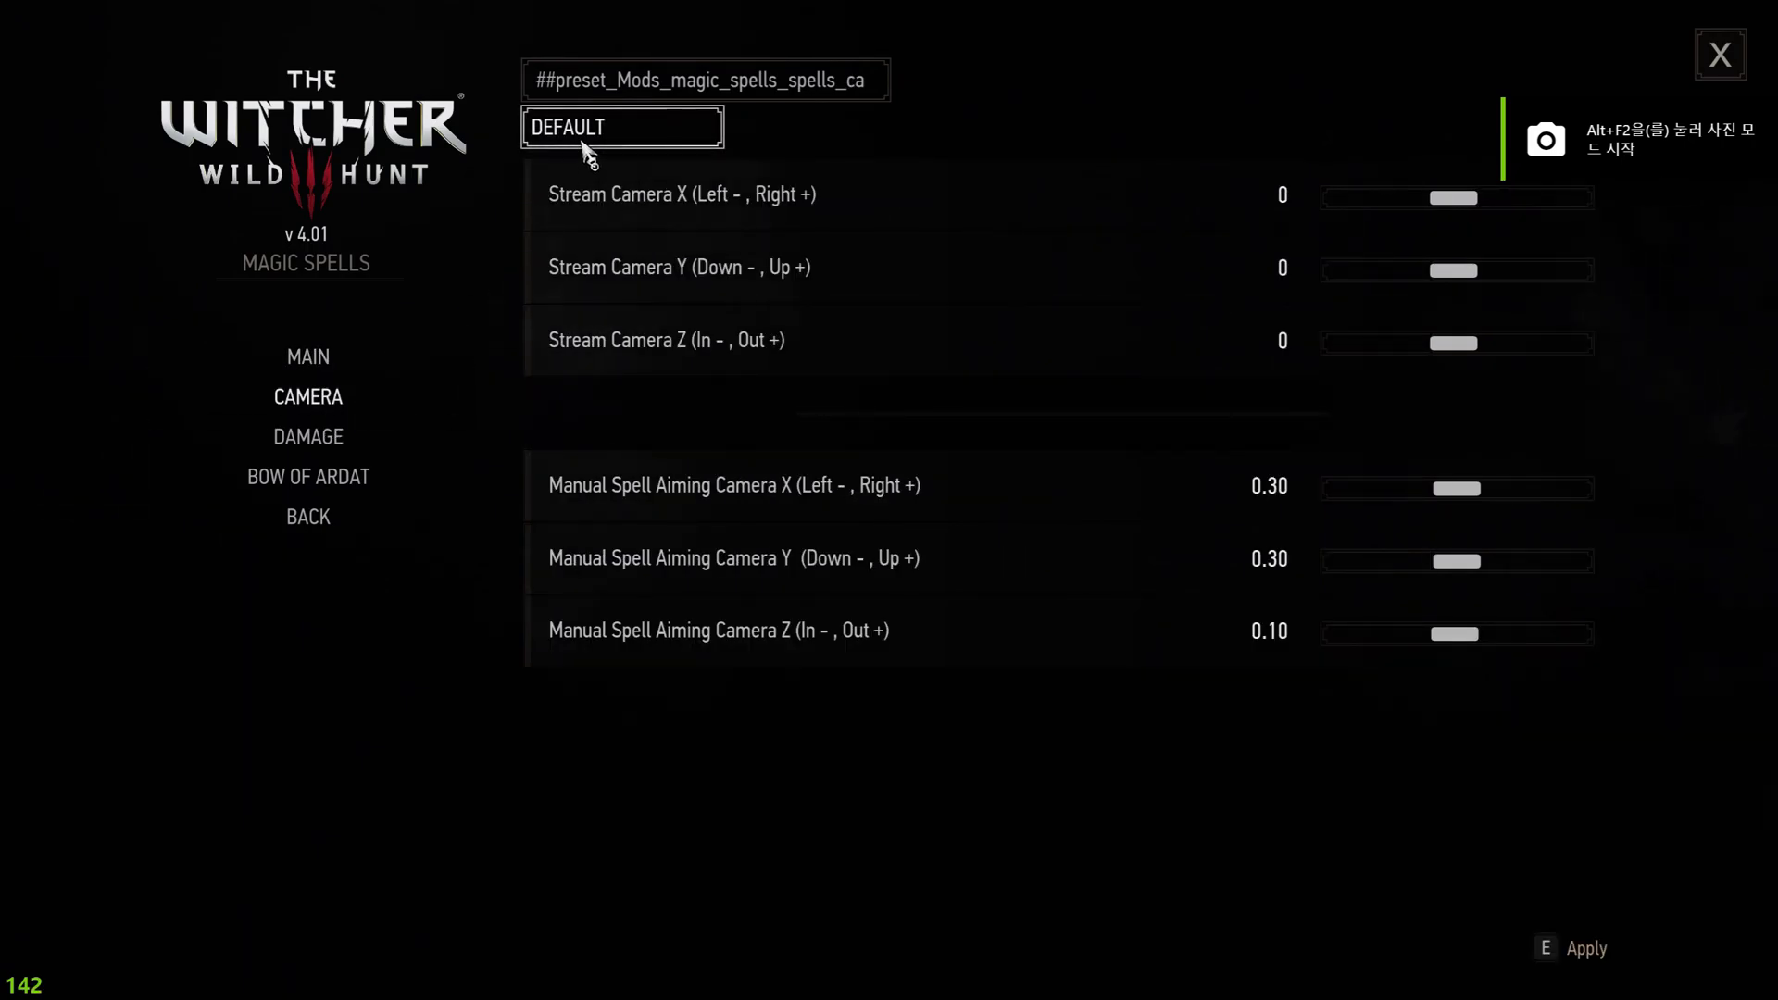
pyautogui.click(322, 441)
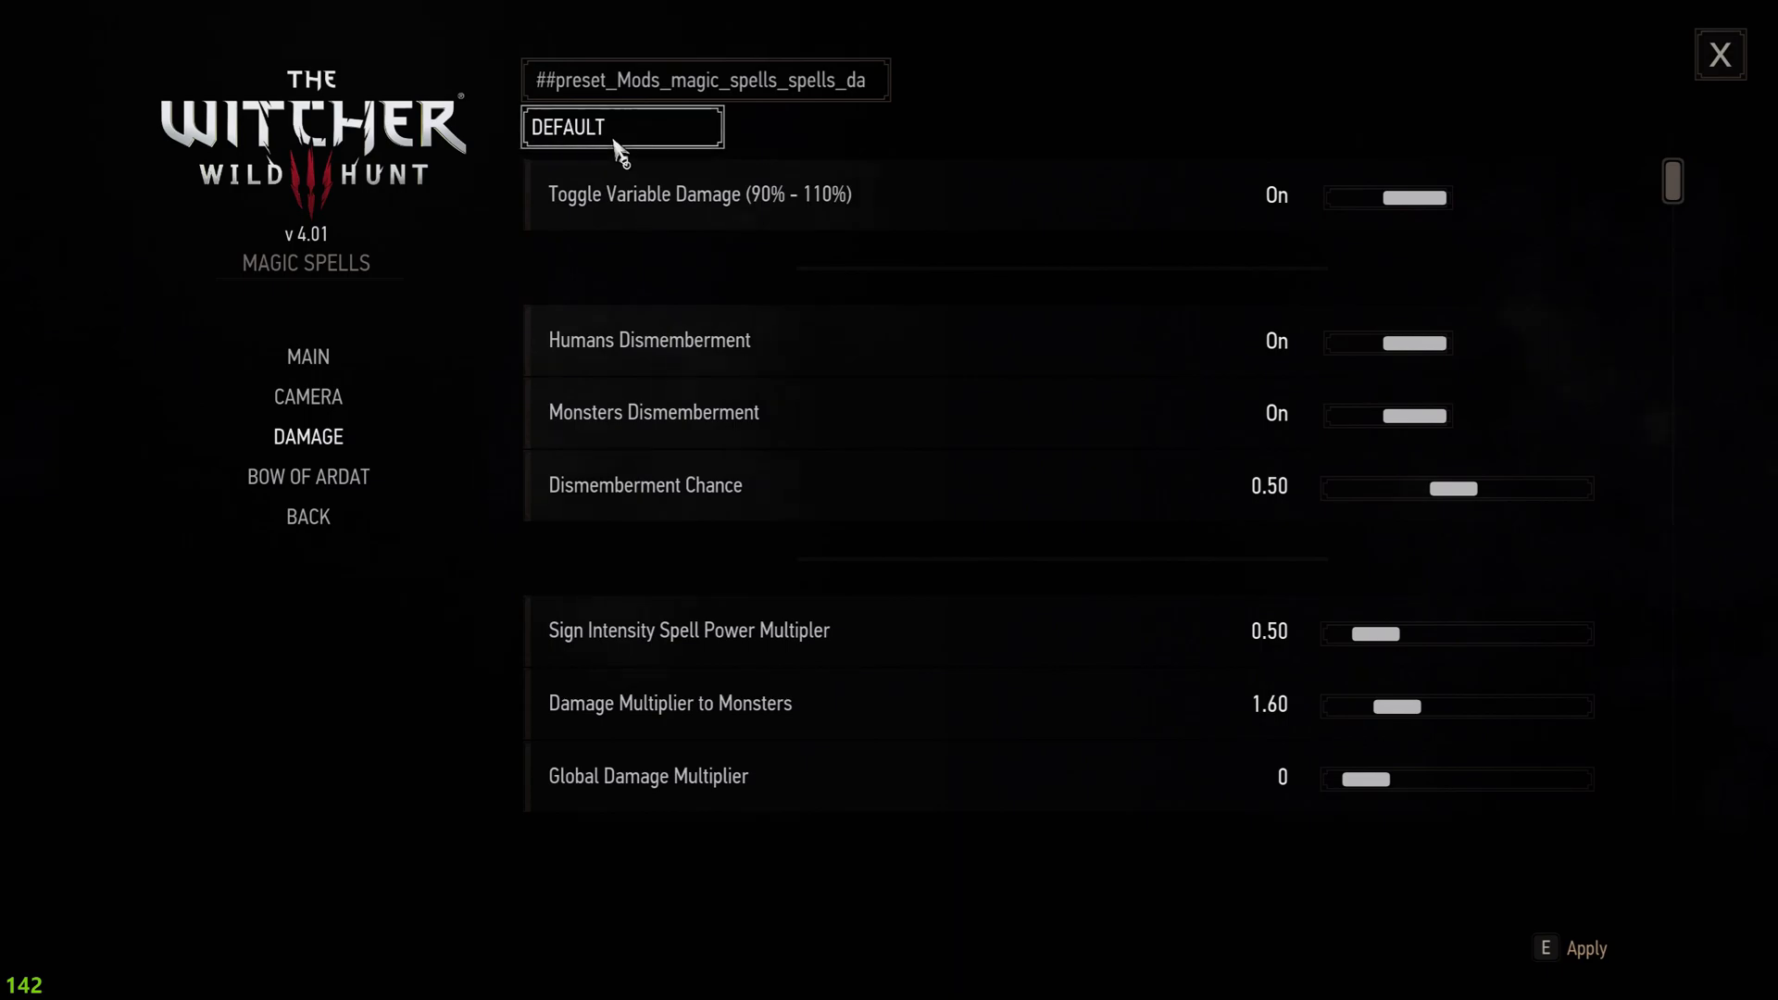
pyautogui.click(615, 141)
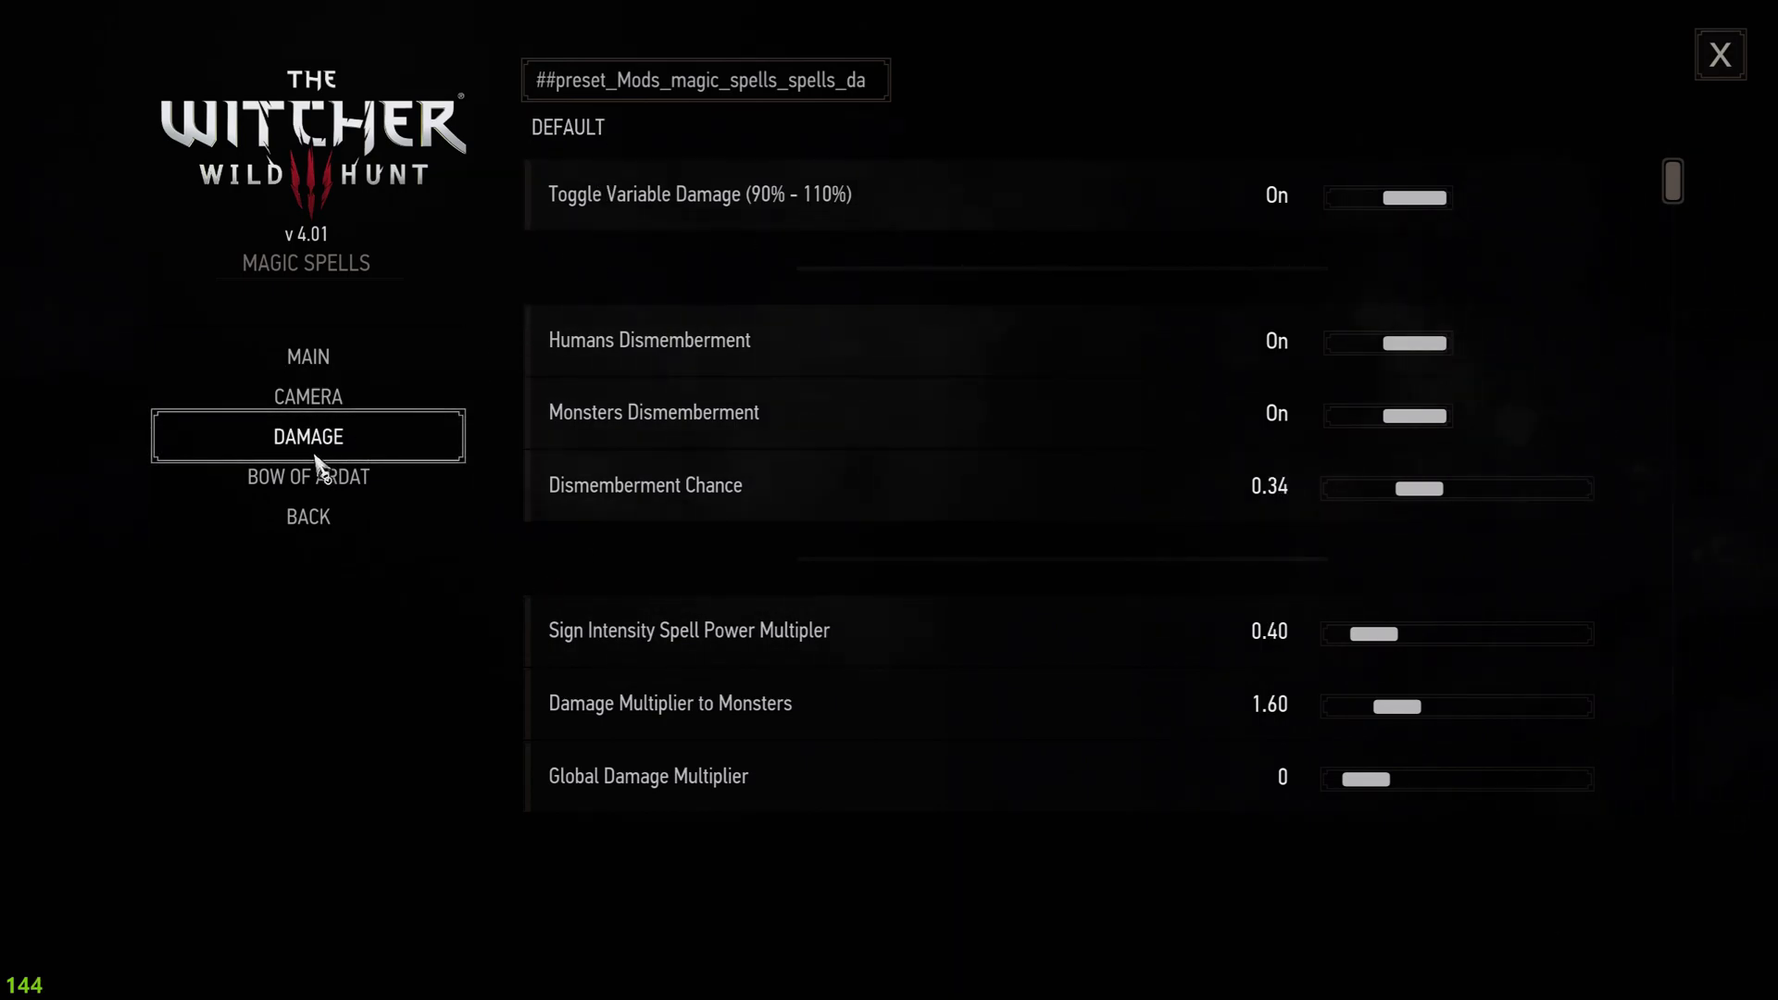
# - Raise the Dismemberment Chance in the Magic Spells Damage settings to 0.40
pyautogui.press('Right')
pyautogui.press('Right')
pyautogui.press('Right')
pyautogui.press('Right')
pyautogui.press('Right')
pyautogui.press('Right')
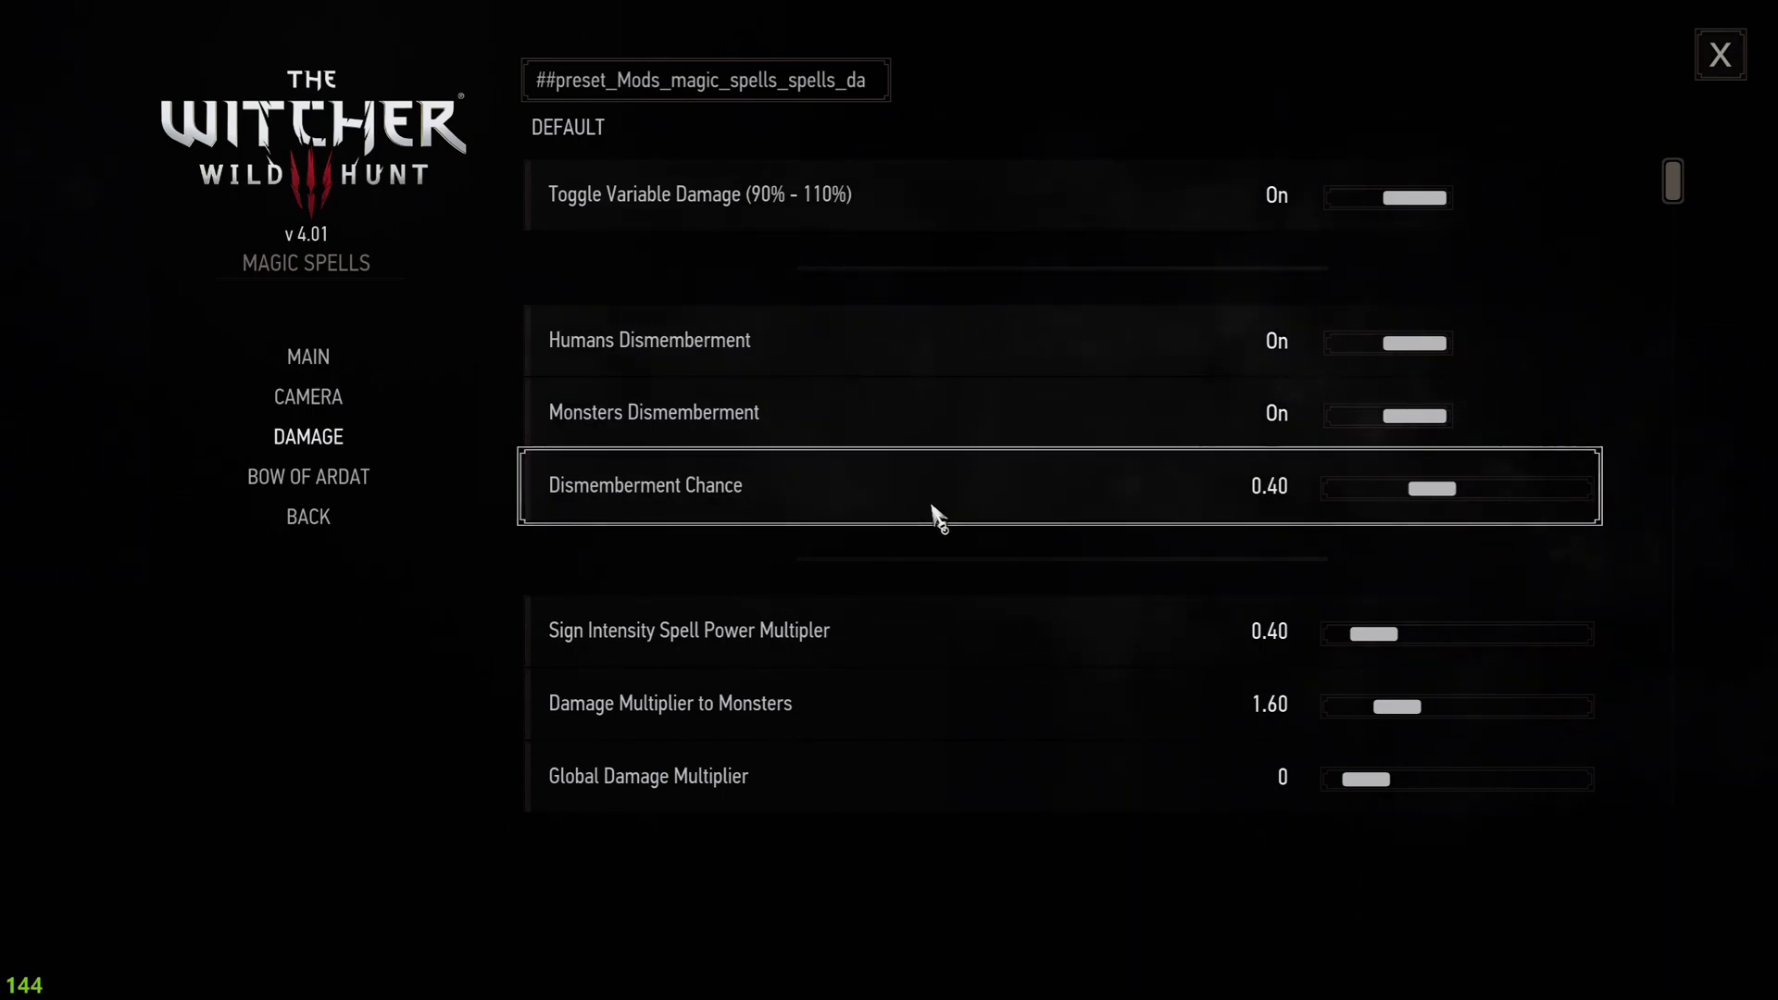
pyautogui.scroll(-1, 792, 596)
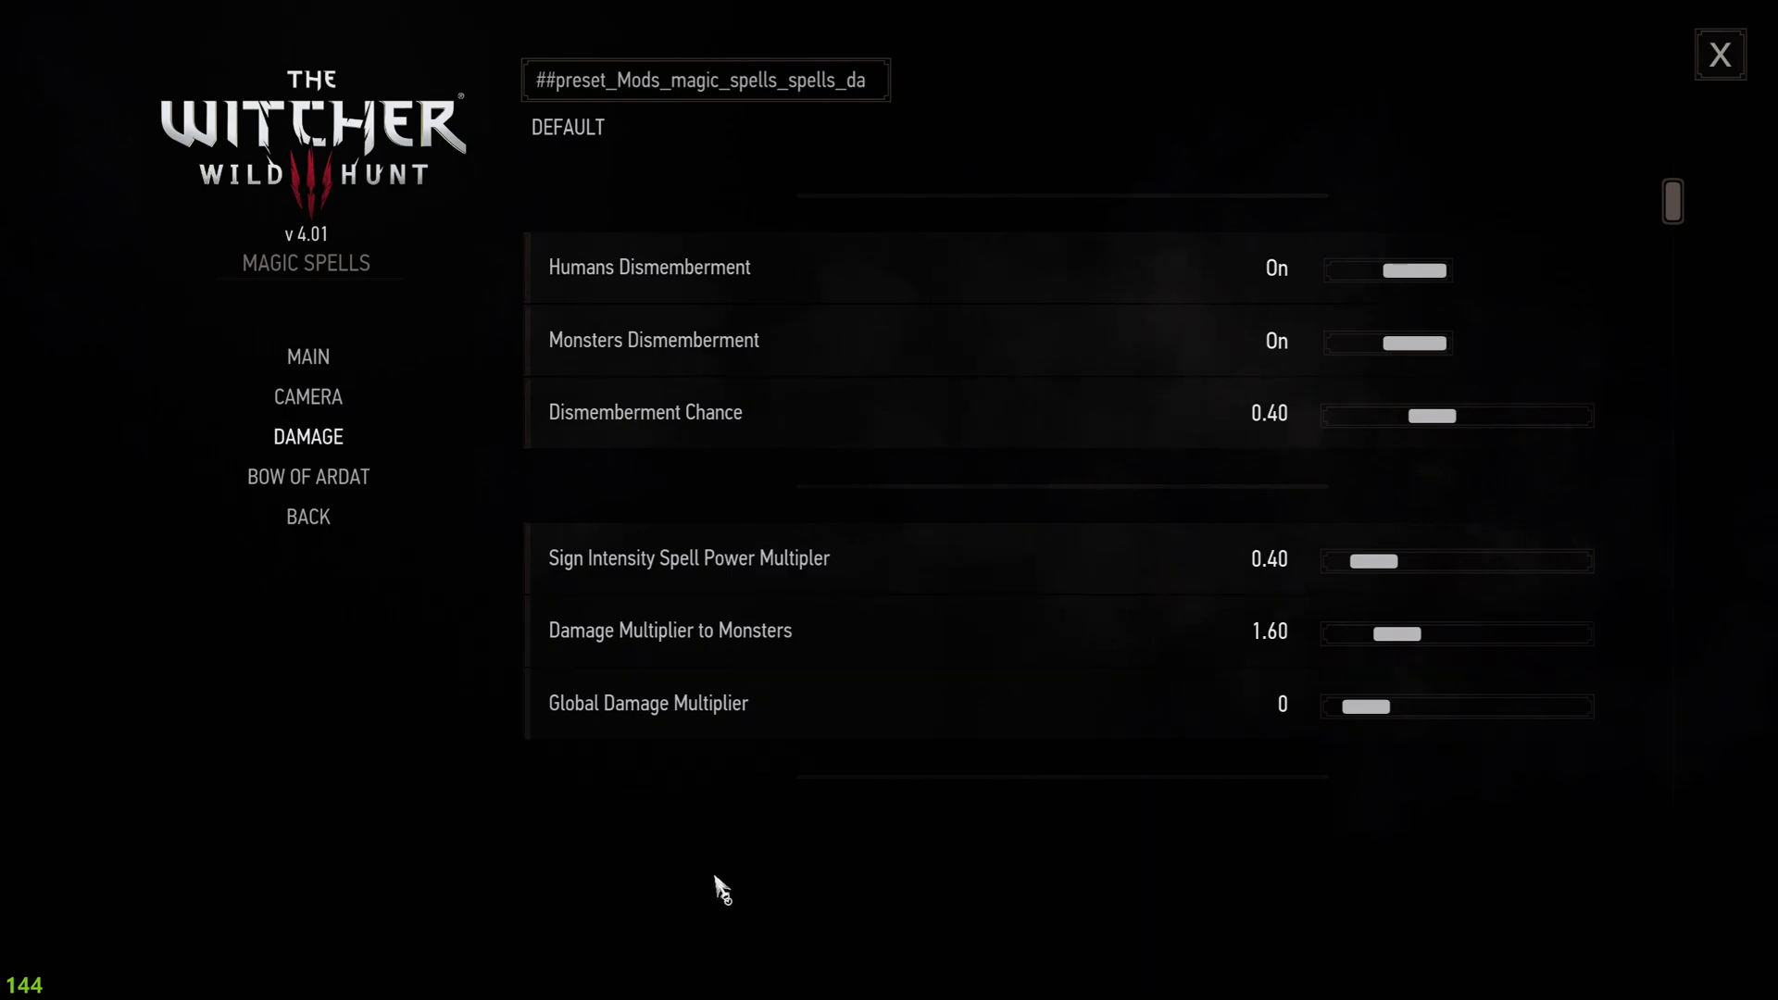
# - Review the Bow of Ardat camera and arrow stamina cost settings of Magic Spells
pyautogui.click(338, 483)
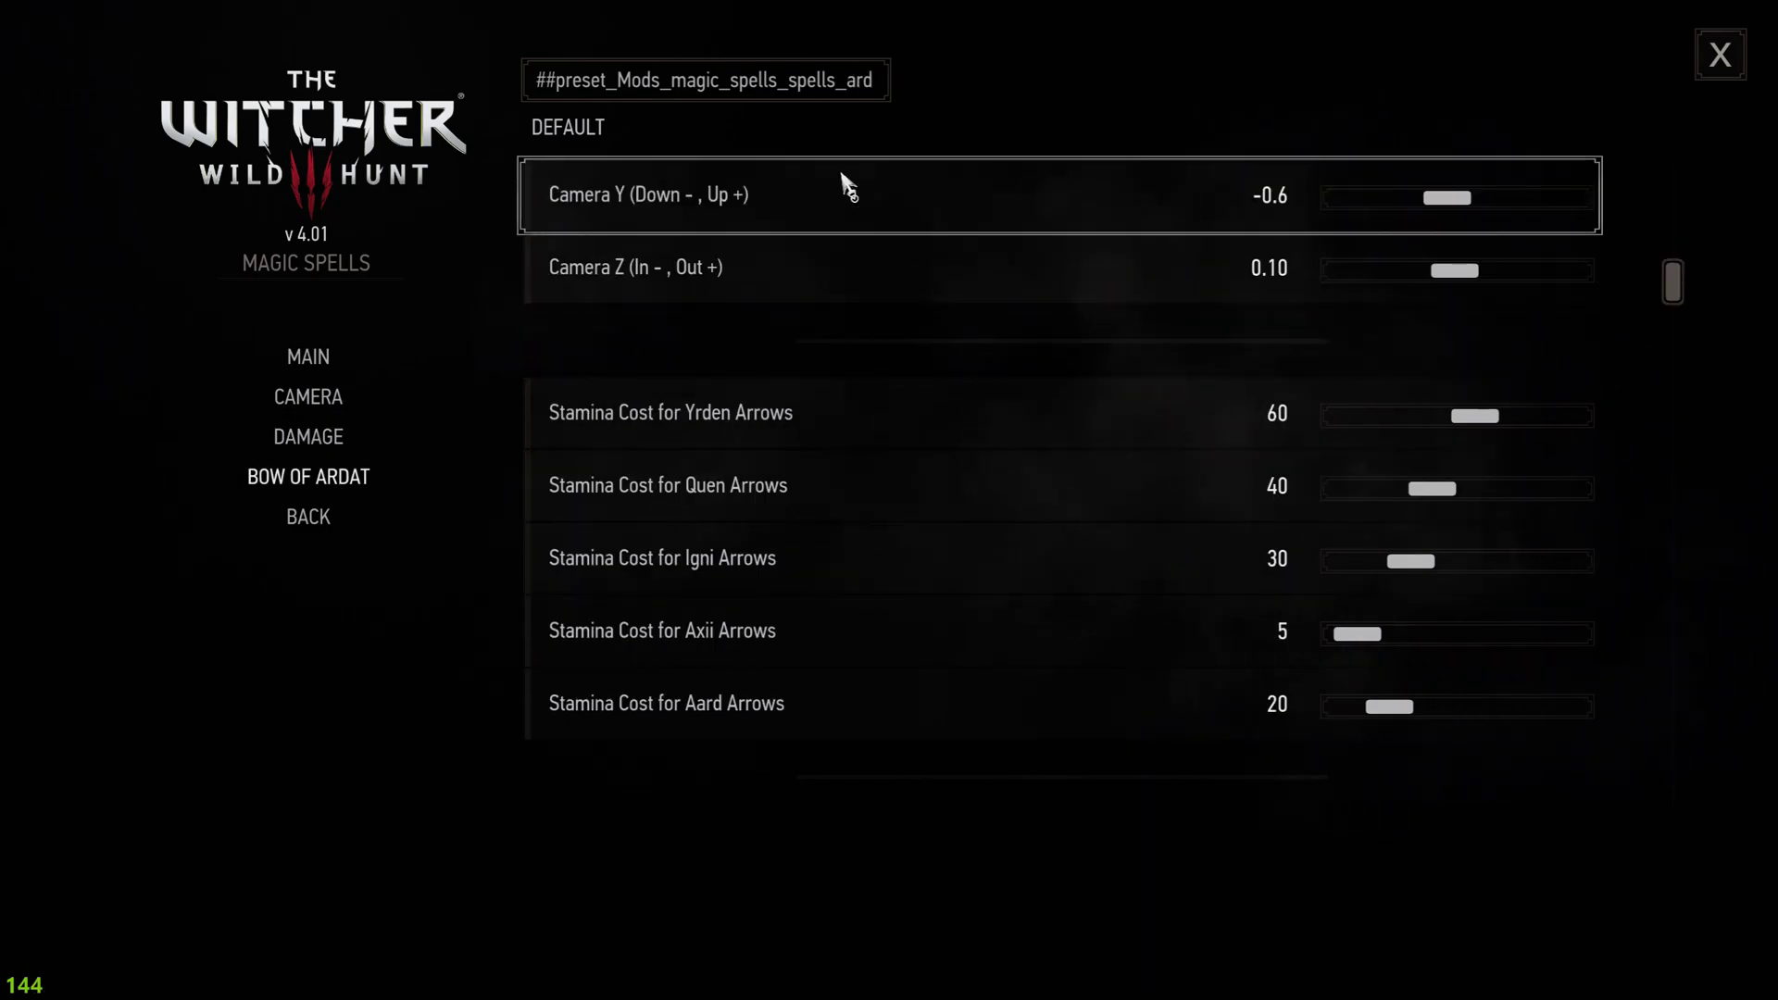
pyautogui.scroll(-1, 1004, 262)
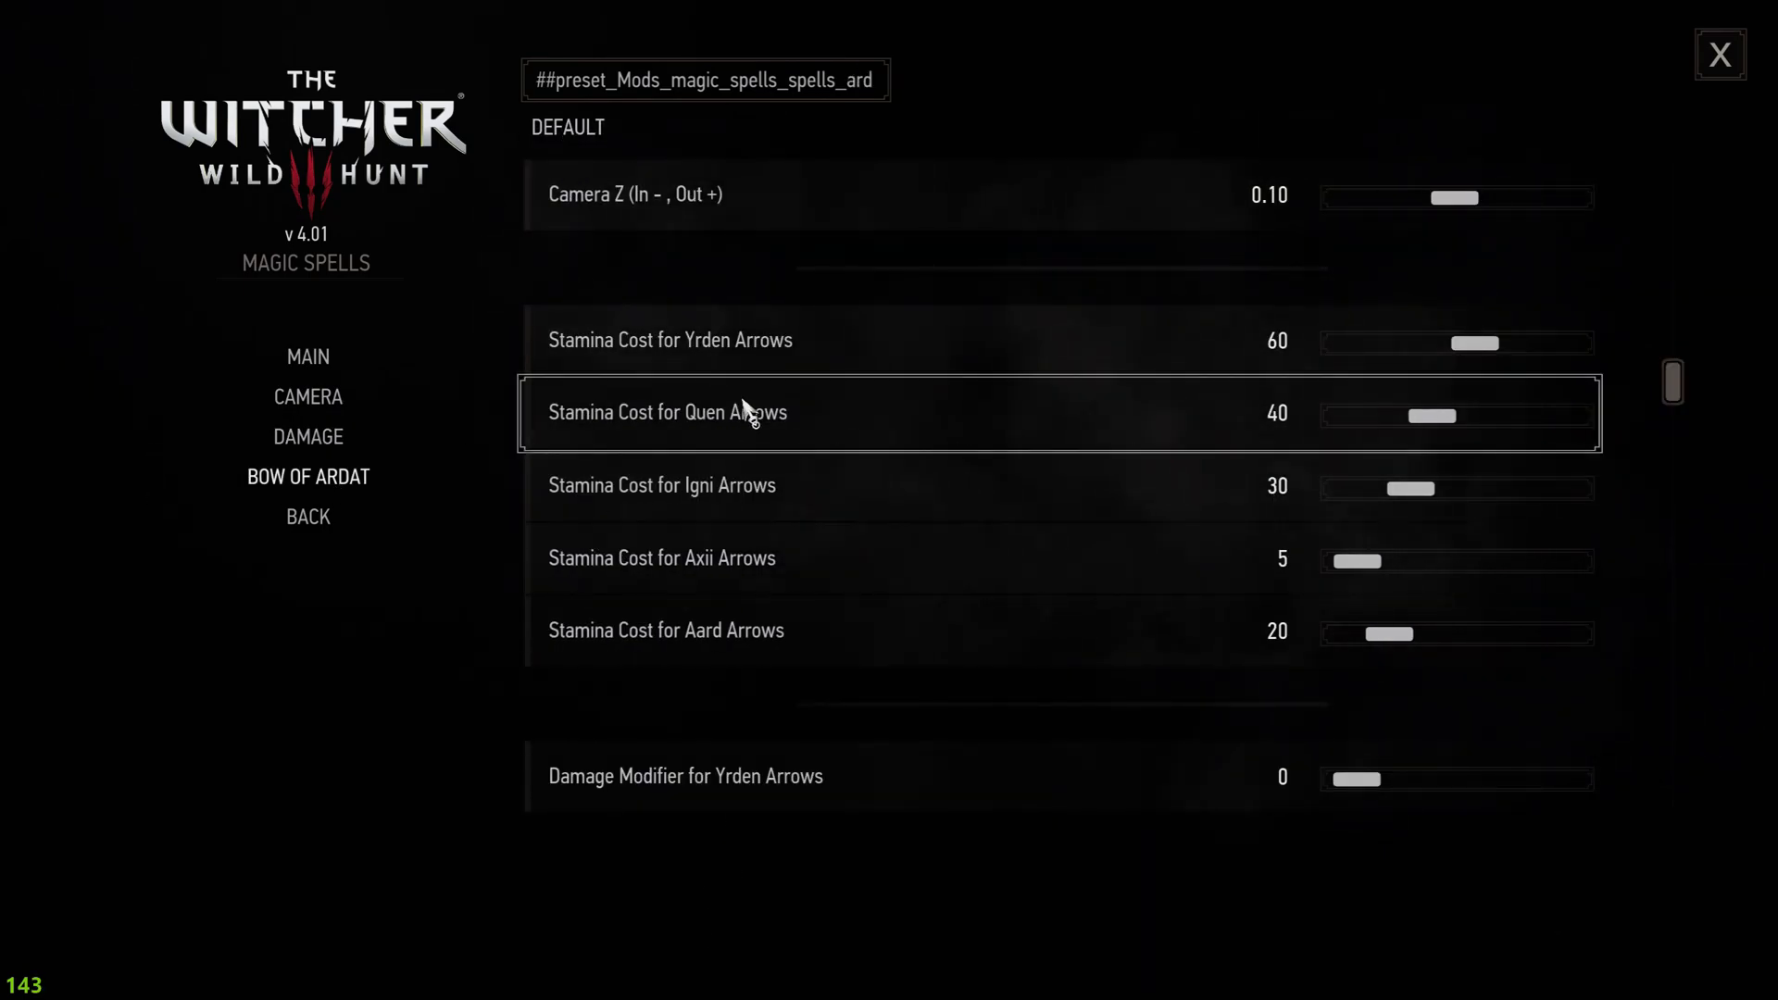
pyautogui.scroll(2, 752, 408)
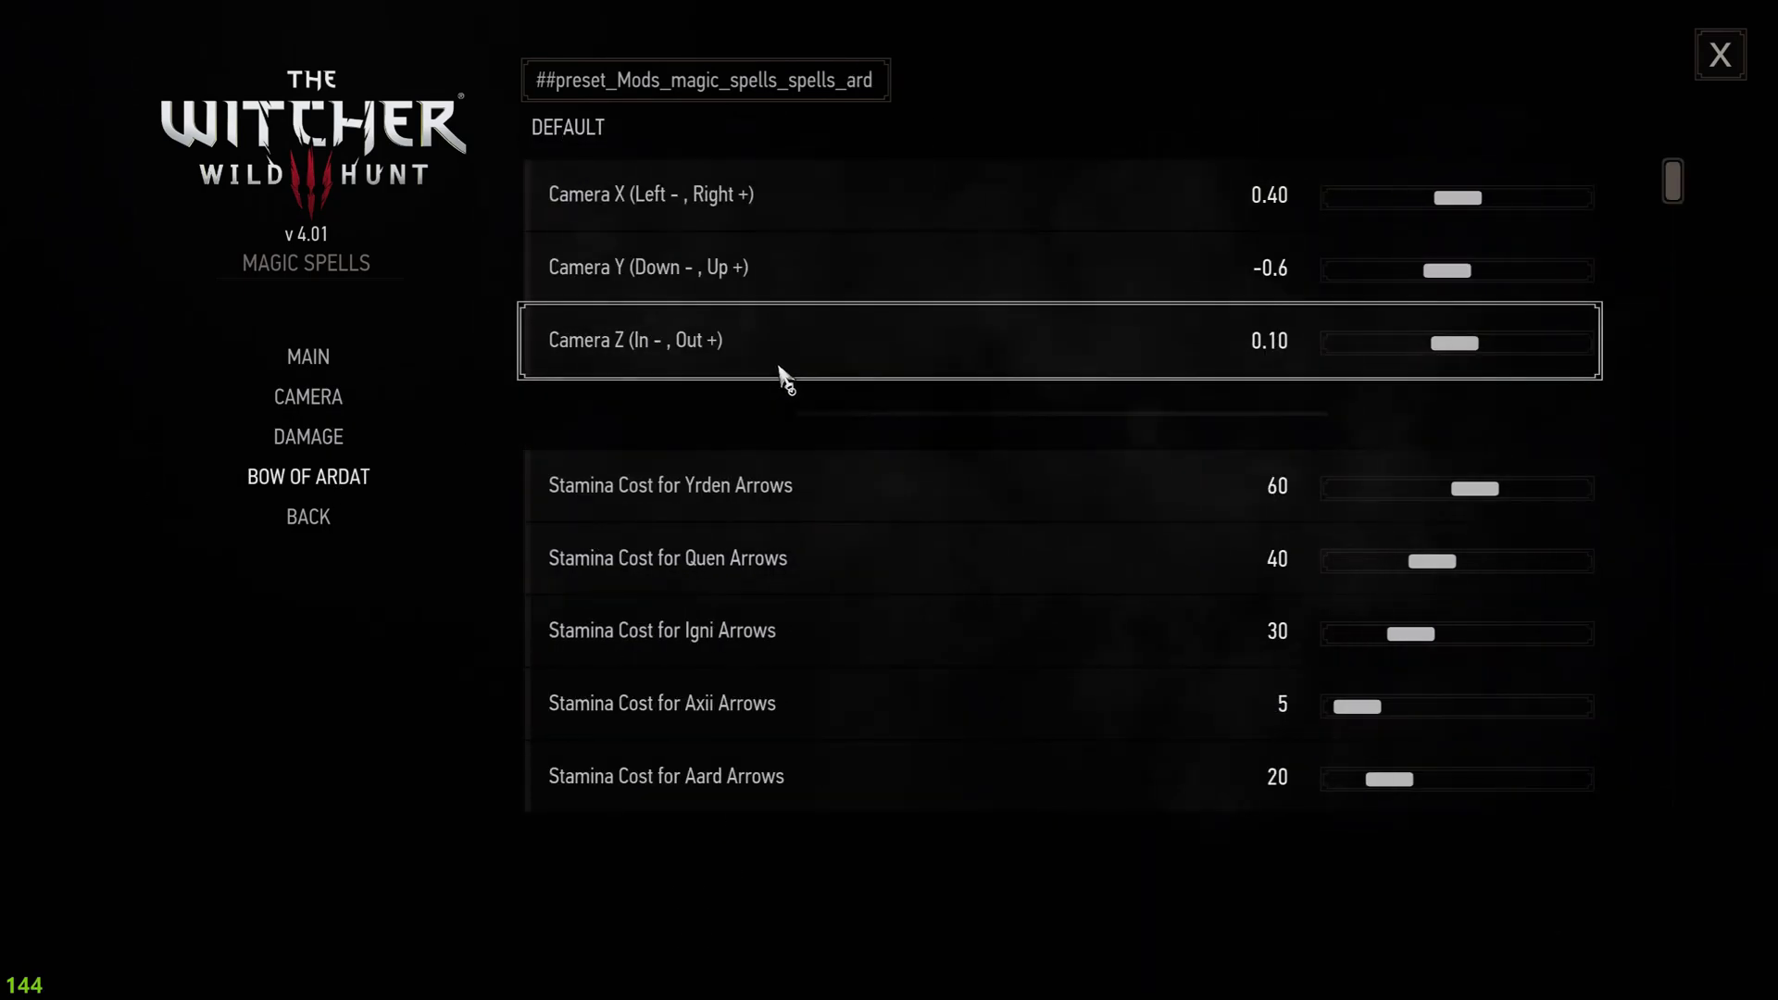
# - Leave the Magic Spells settings, return to the main menu and continue the saved game
pyautogui.click(331, 545)
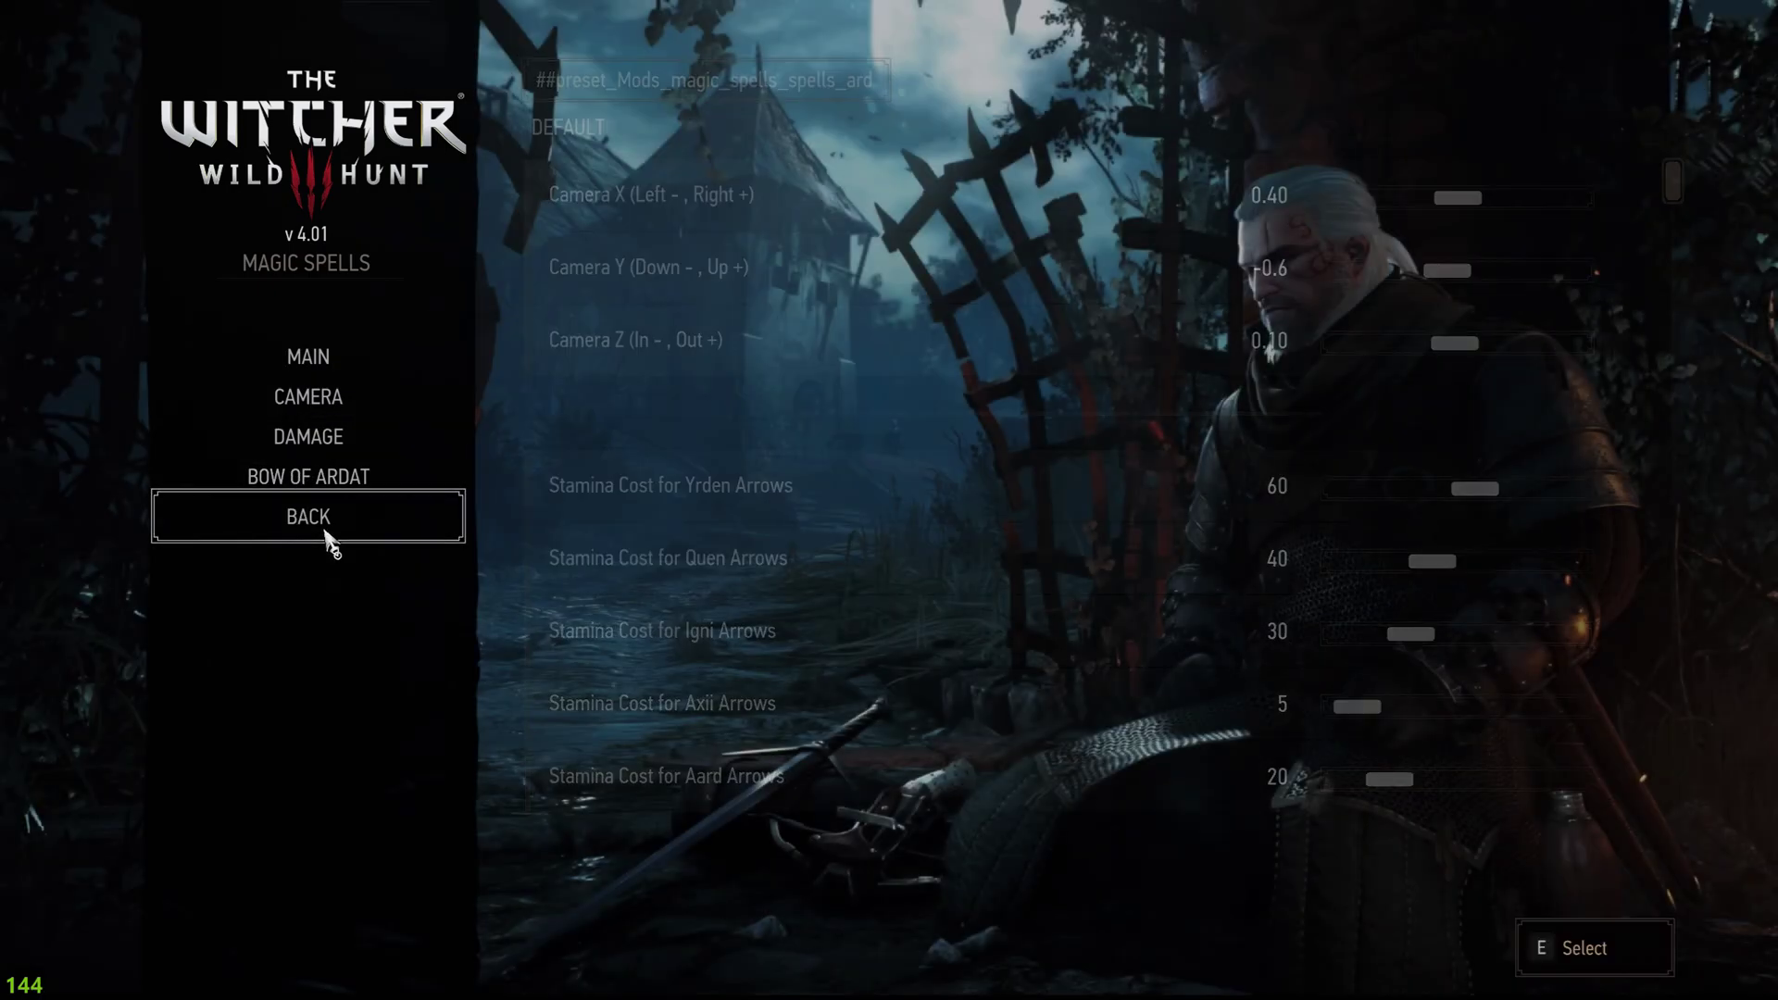
pyautogui.press('Up')
pyautogui.press('Up')
pyautogui.press('Up')
pyautogui.press('Up')
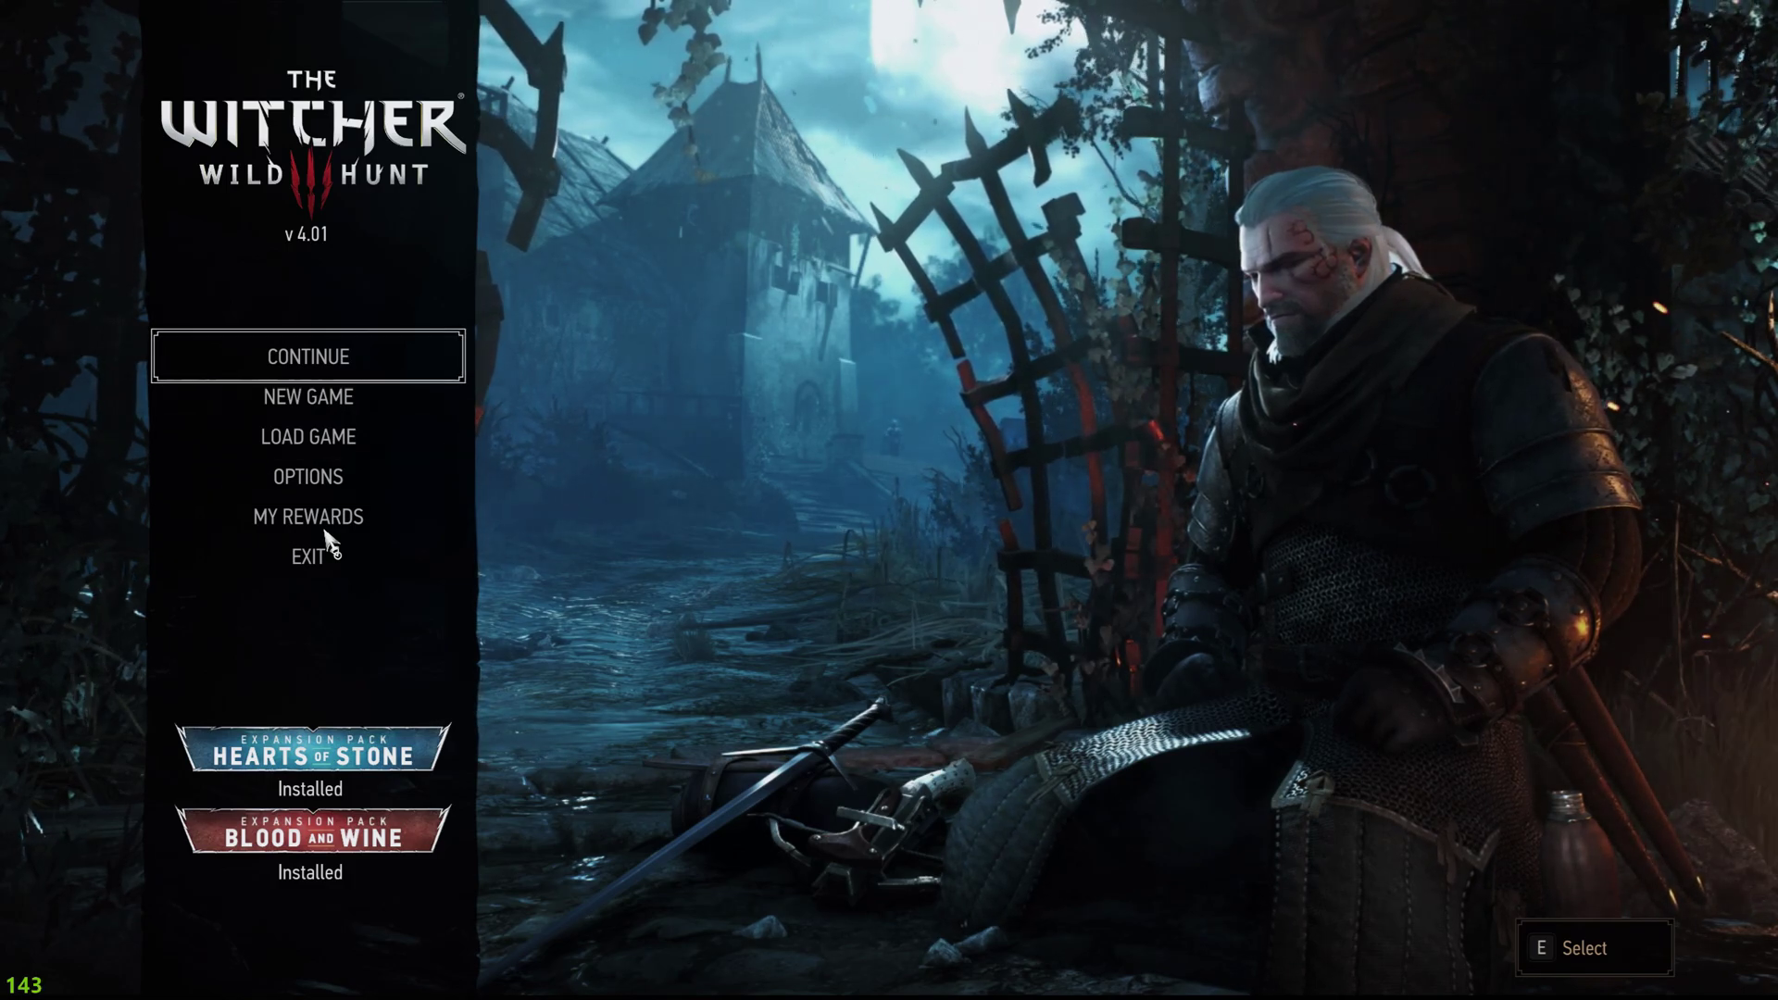
pyautogui.press('e')
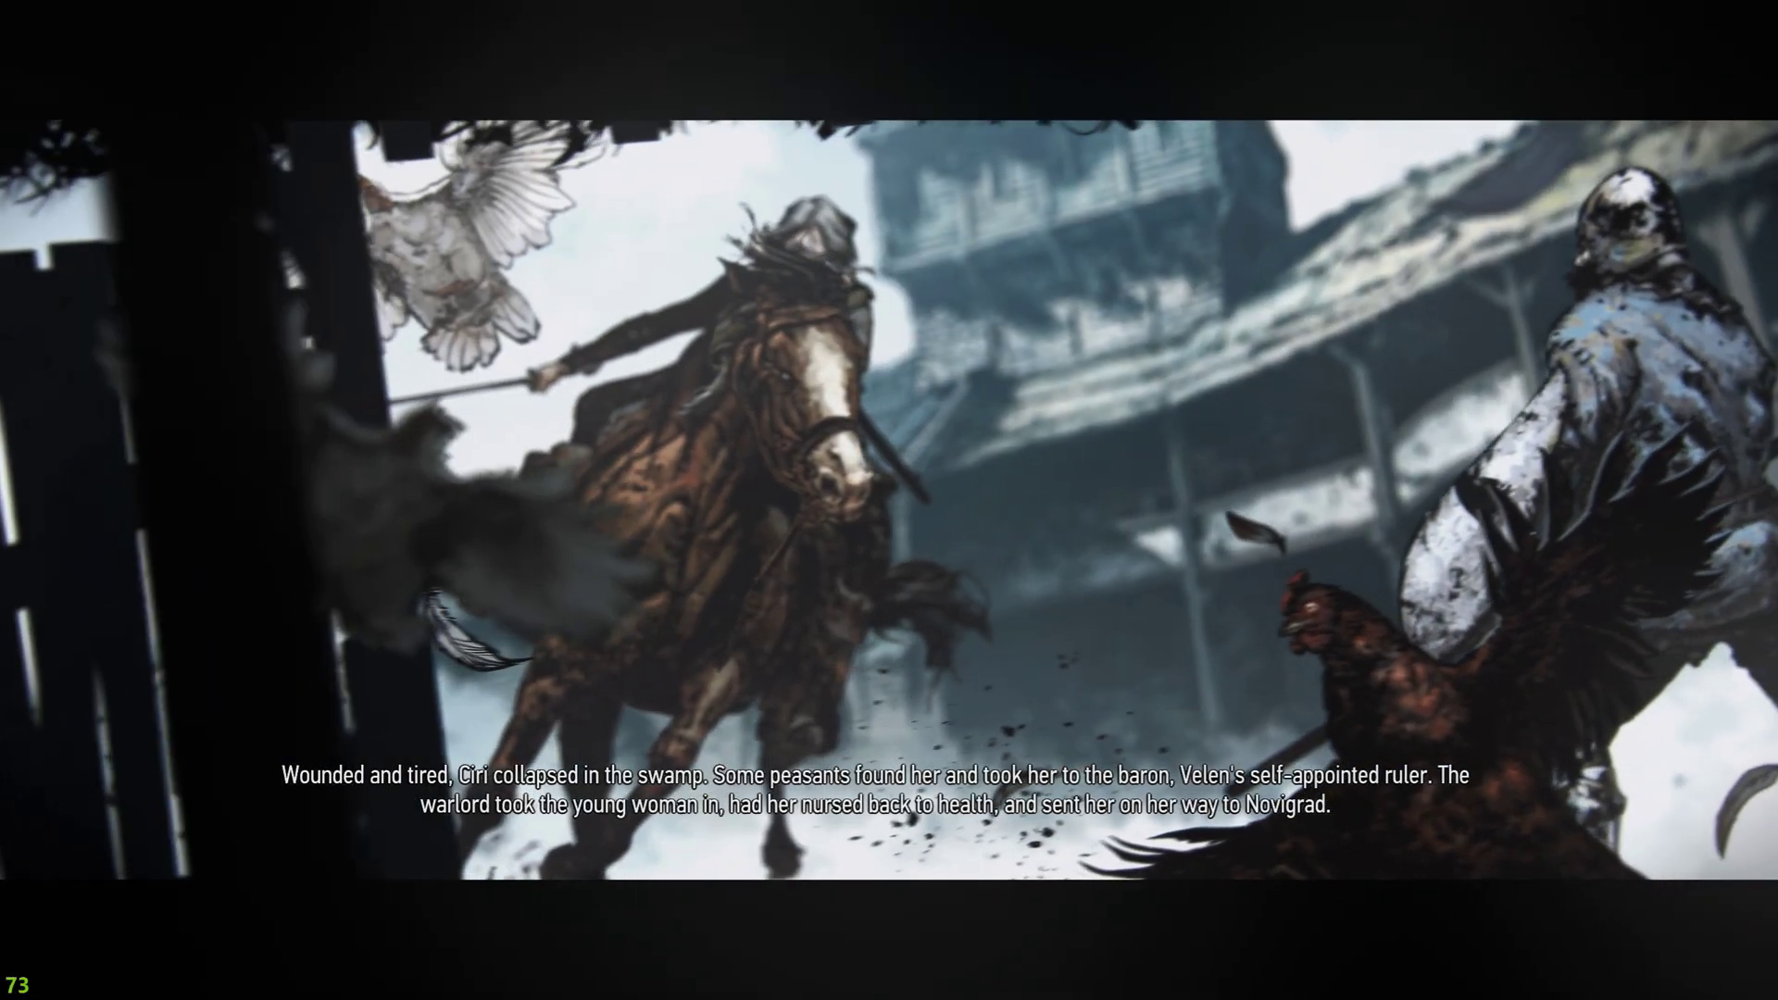